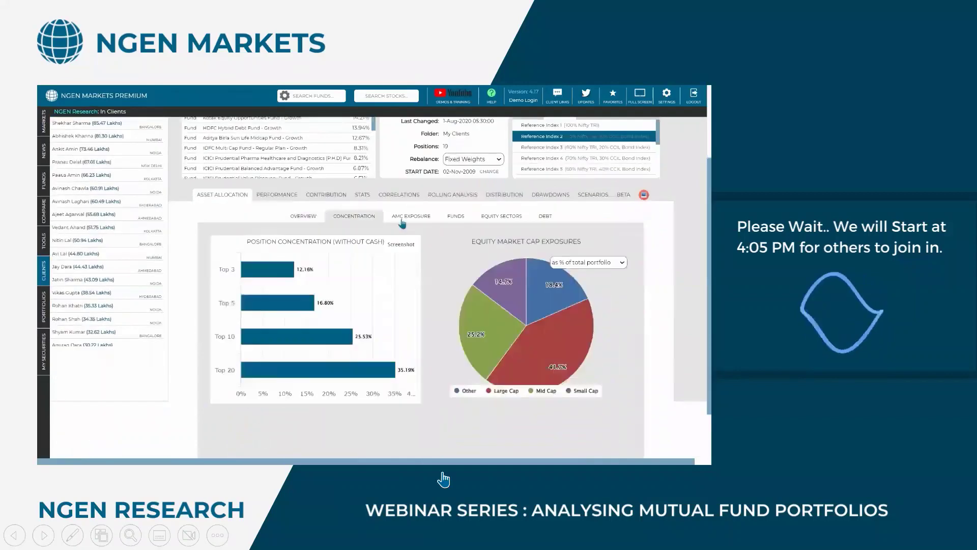
# - Advance the webinar show to the agenda slide, end the show, and minimize PowerPoint
pyautogui.click(411, 216)
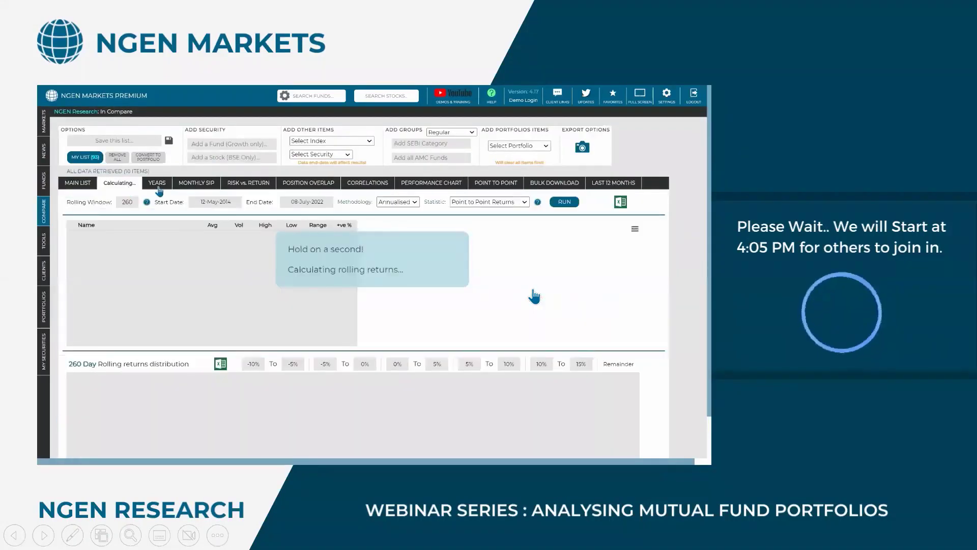
pyautogui.press('Right')
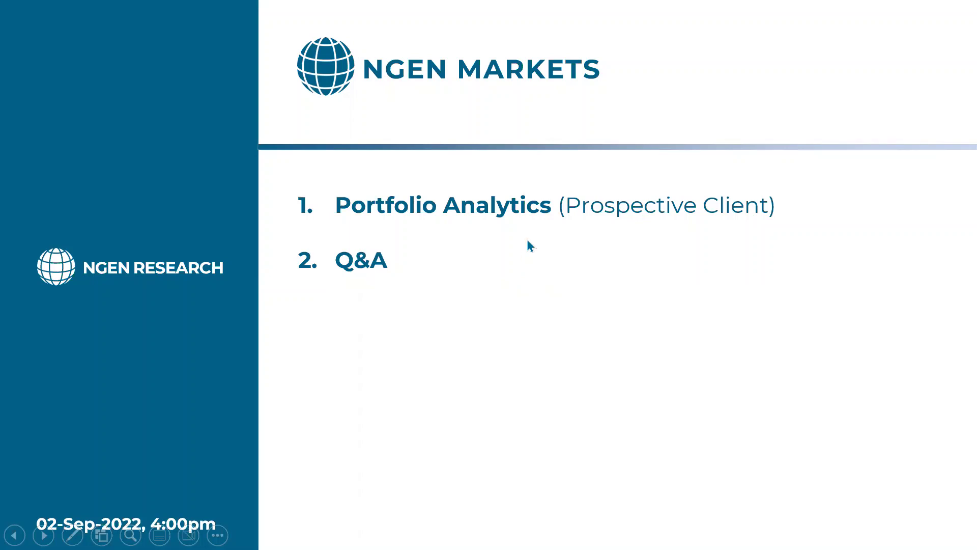
pyautogui.press('Escape')
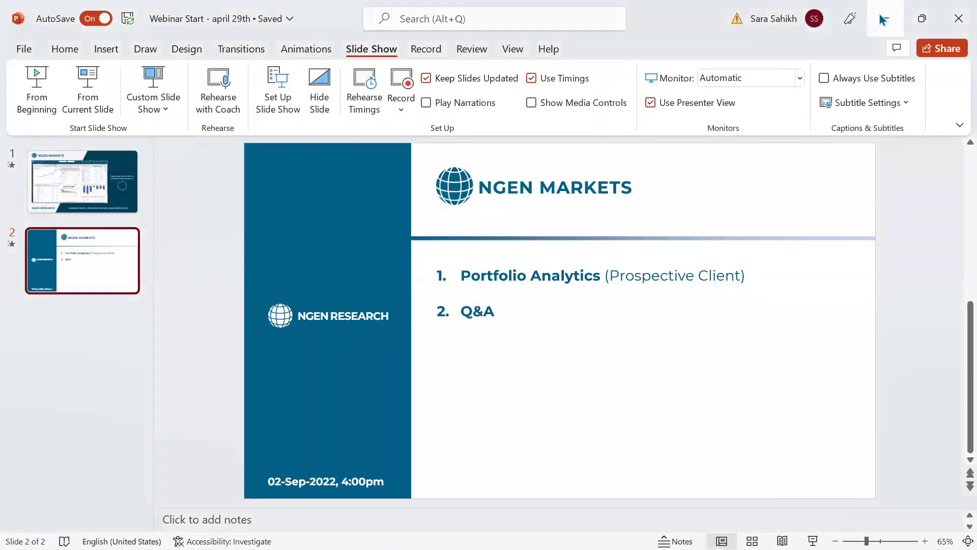
pyautogui.click(883, 20)
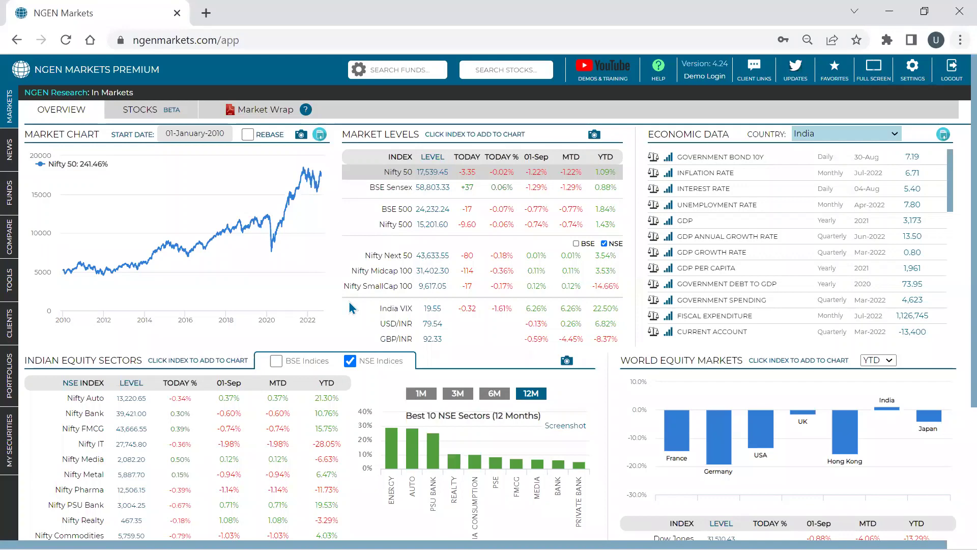
# - Put the browser in full screen and open Portfolios, showing the Save1 portfolio analysis
pyautogui.click(960, 40)
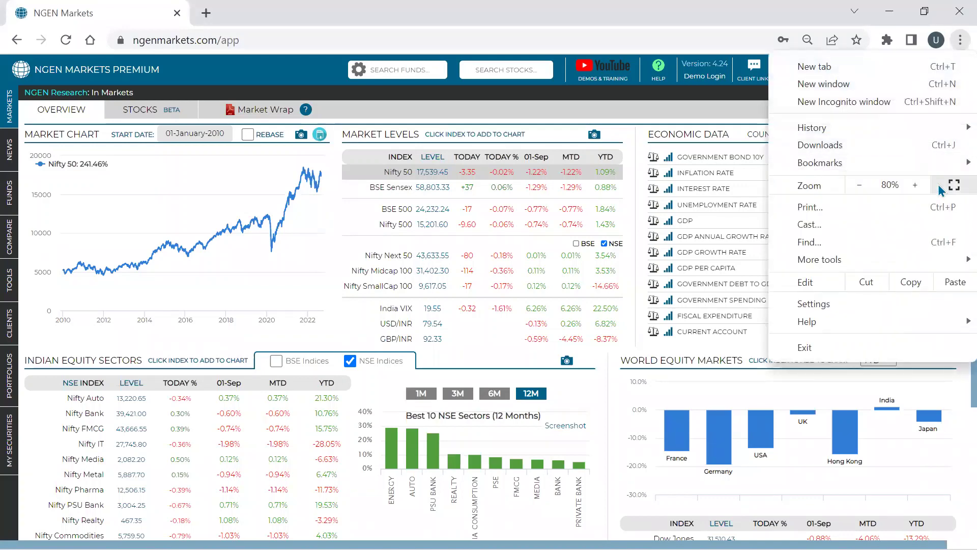
pyautogui.click(953, 186)
pyautogui.moveTo(48, 247)
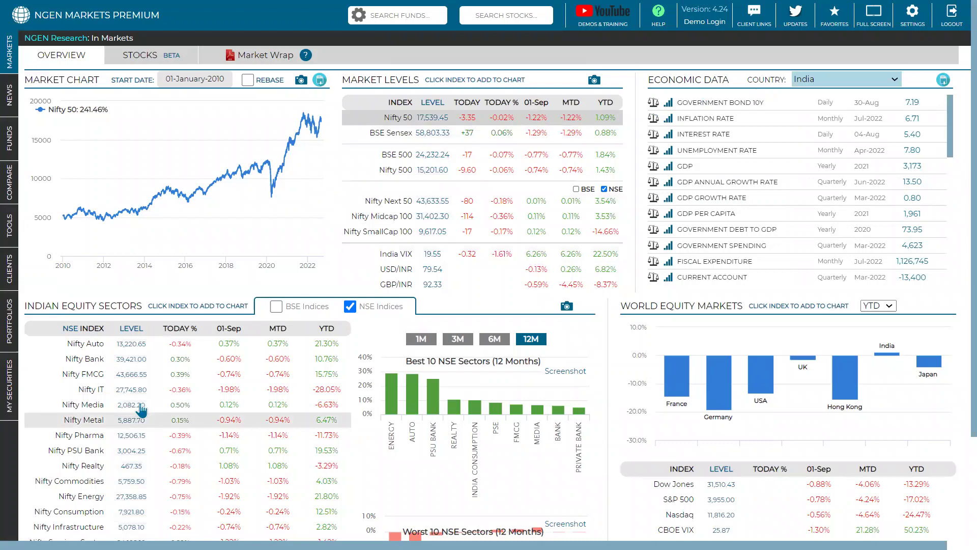
pyautogui.moveTo(21, 309)
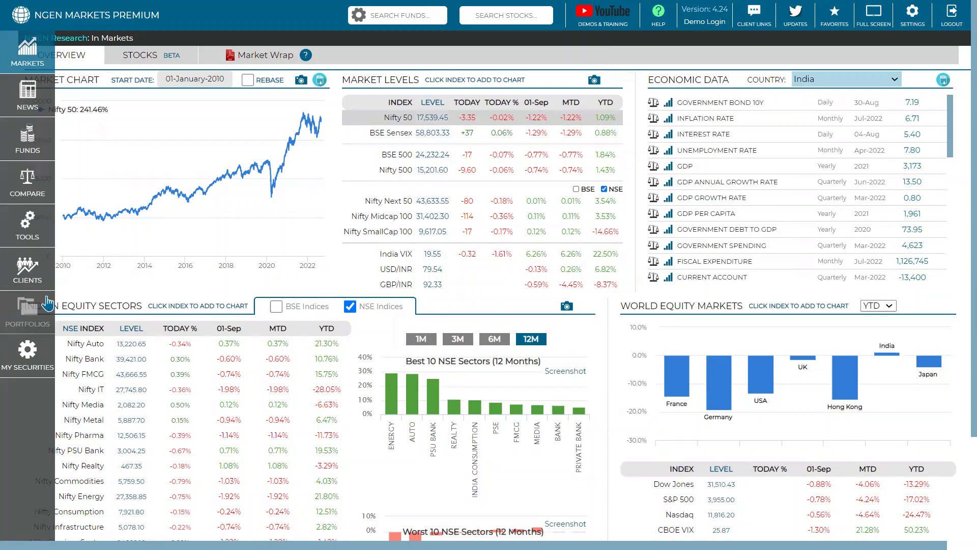
pyautogui.click(21, 315)
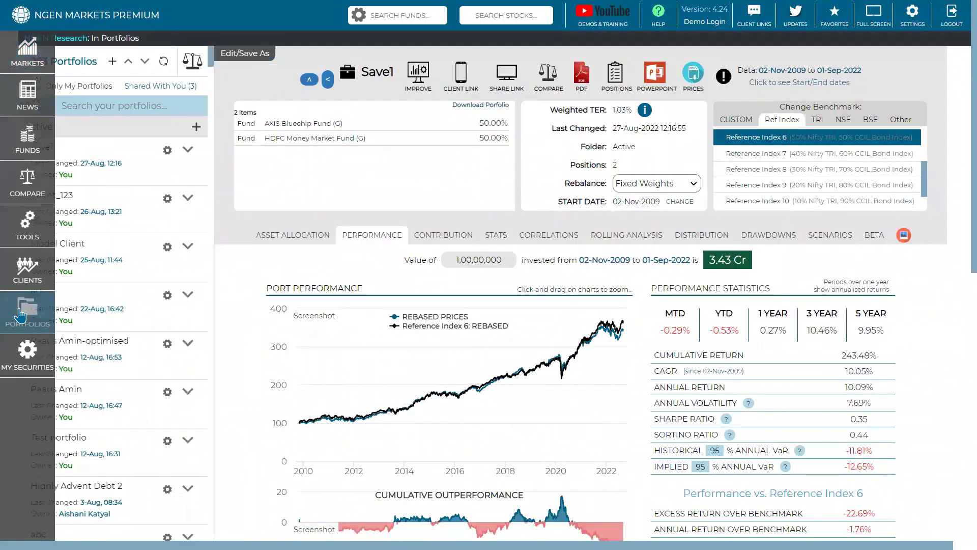
# - Add a new portfolio, bringing up an empty New Portfolio dialog saving to Active
pyautogui.click(113, 65)
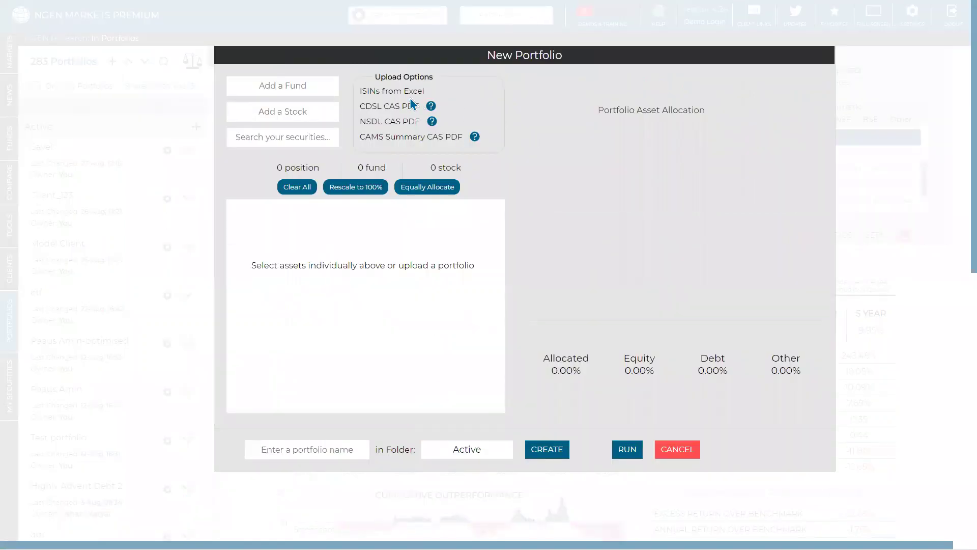
pyautogui.moveTo(432, 108)
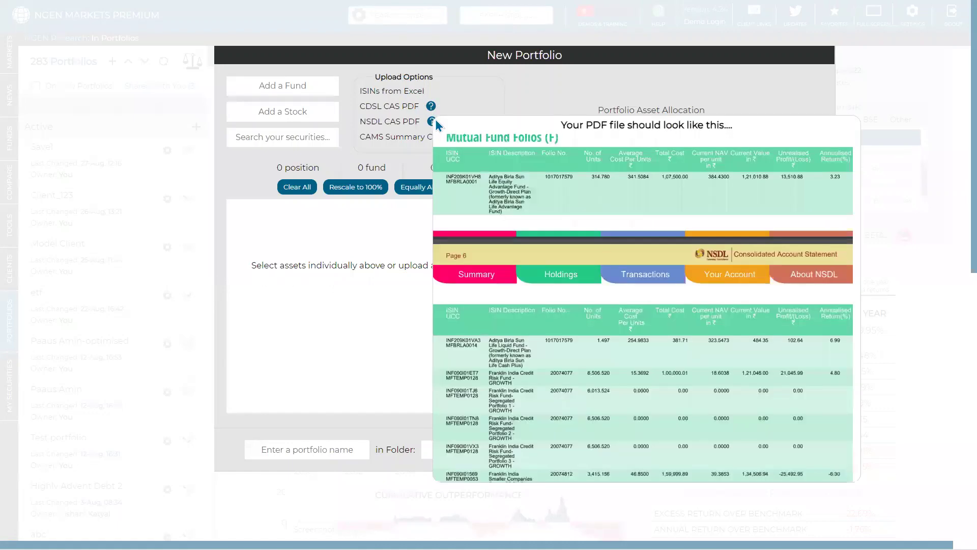
pyautogui.moveTo(475, 137)
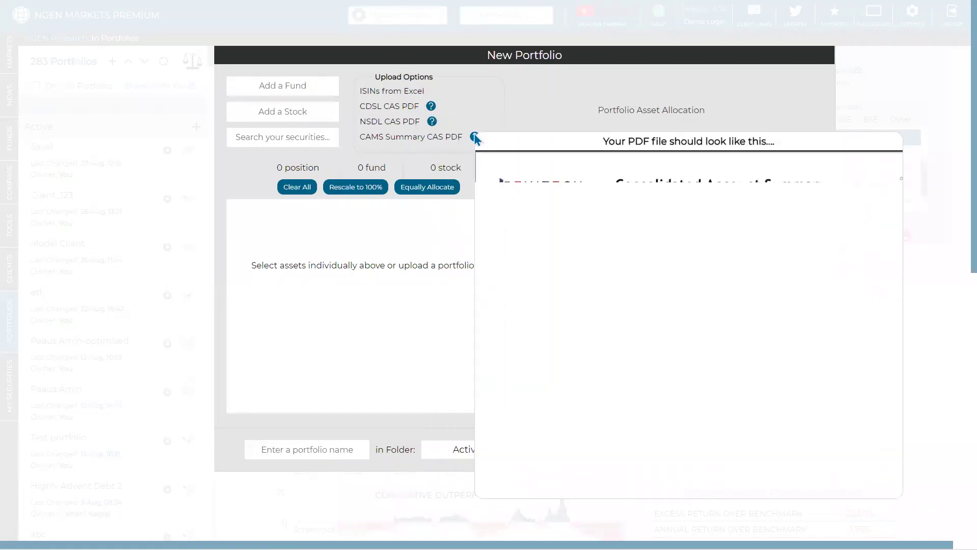
# - Load nine equity funds by pasting ISINs and values from Excel and validating them
pyautogui.click(417, 92)
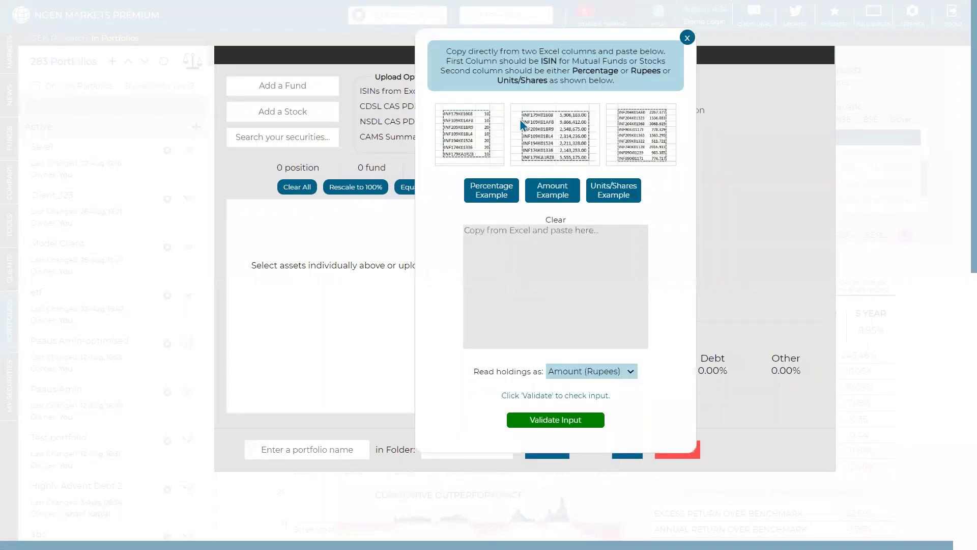
pyautogui.write('INF204K01AE0\t2267.377 INF204K01323\t1336.081 INF204K01968\t3068.615 INF903J01173\t778.329 INF209K01363\t1563.295 INF209K01322\t511.721 INF740K01128\t2016.913 INF090I01239\t983.385 INF090I01171\t774.717')
pyautogui.click(567, 425)
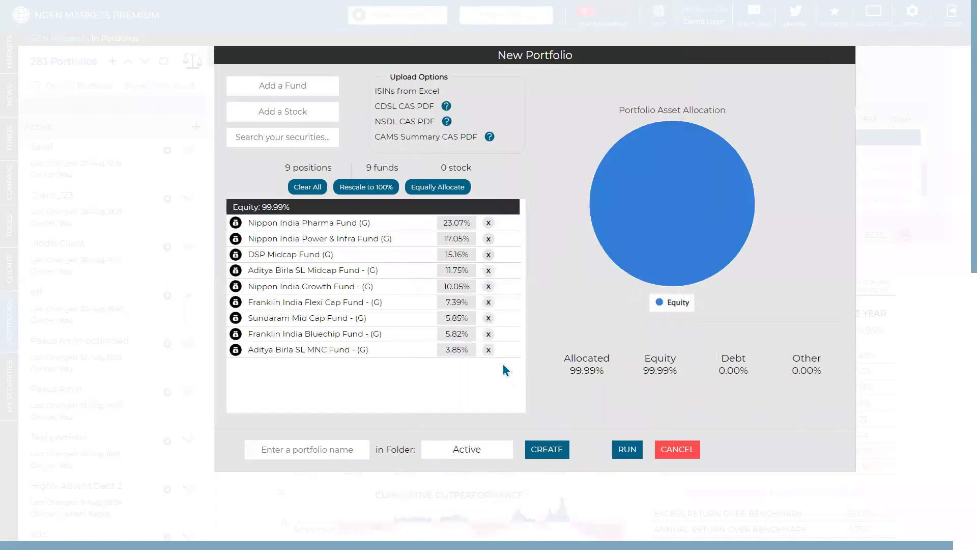
pyautogui.click(395, 91)
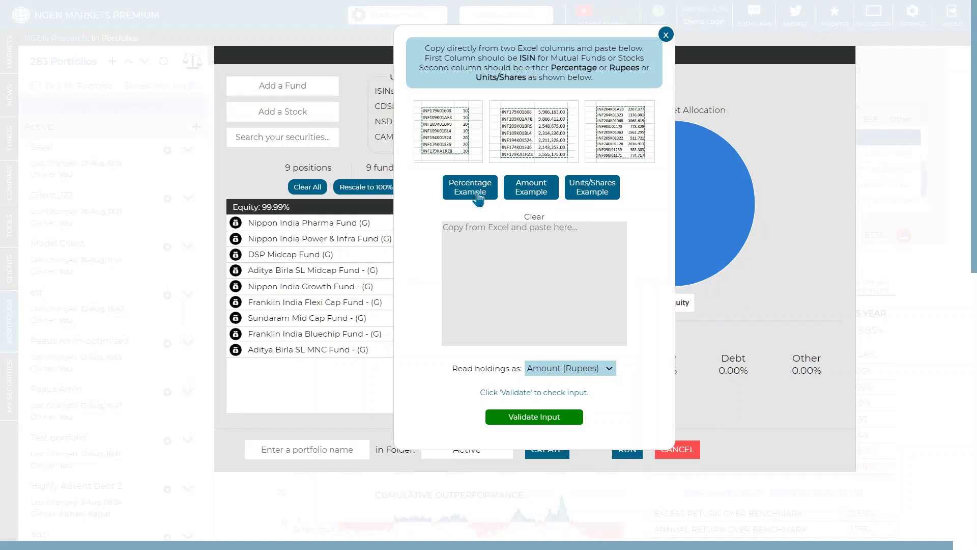
pyautogui.write('INF179K01608\t10 INF109K01AF8\t10 INF209K01BR9\t15 INF109K01BL4\t5 INF194K01524\t20 INF174K01336\t25 INF179KA1RZ8\t5 INE176A01028\t4 INE001A01036\t3 INE264A01014\t1 INE154A01025\t2')
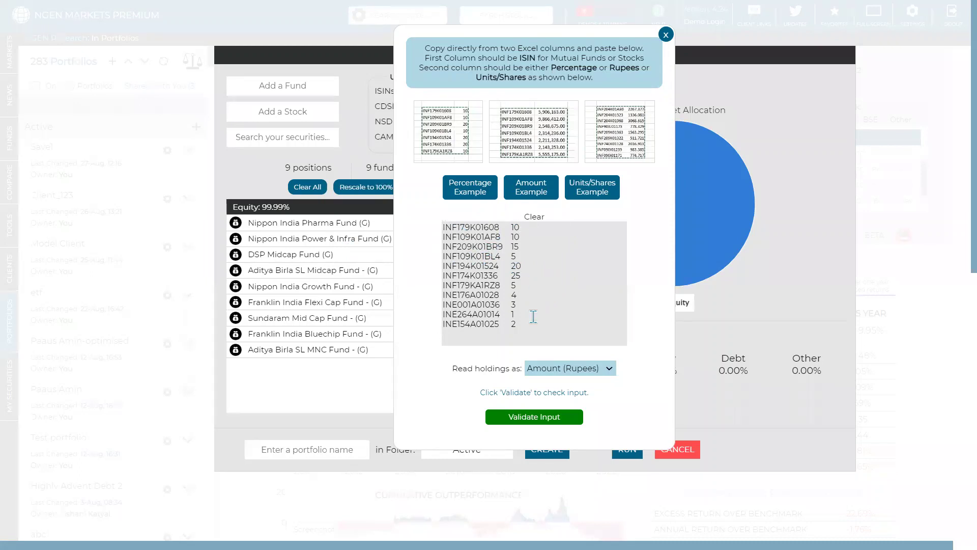
pyautogui.click(580, 187)
pyautogui.click(550, 416)
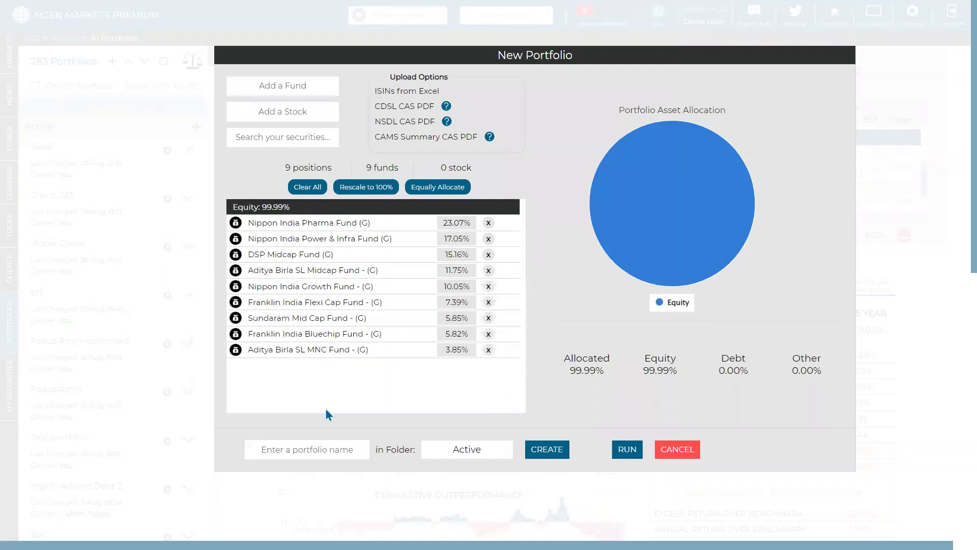
# - Name the portfolio Prospective_Client1, keep the Active folder, and create it
pyautogui.click(312, 439)
pyautogui.write('Cl')
pyautogui.press('BackSpace')
pyautogui.press('BackSpace')
pyautogui.write('Prospective')
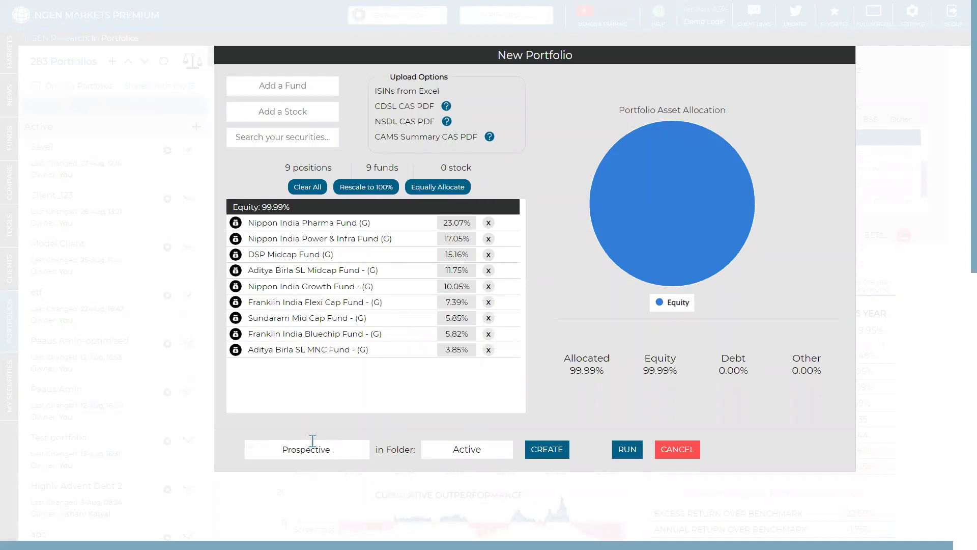
pyautogui.press('BackSpace')
pyautogui.write('_Client1')
pyautogui.click(491, 450)
pyautogui.scroll(-5, 484, 358)
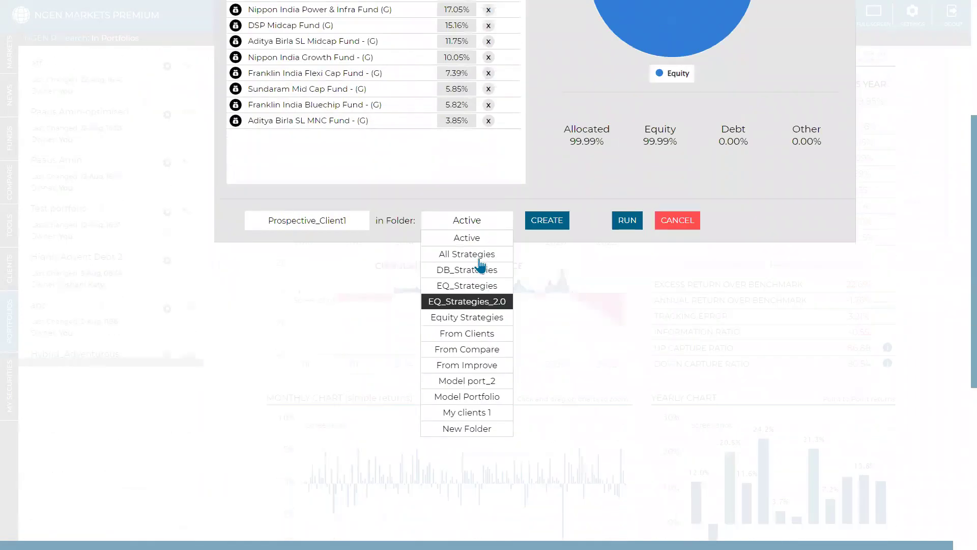
pyautogui.click(564, 282)
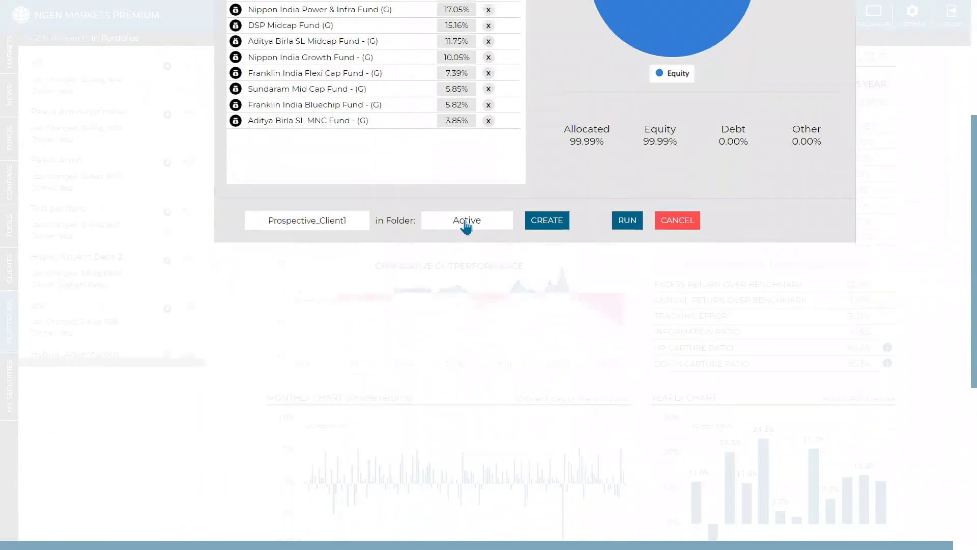
pyautogui.scroll(3, 458, 231)
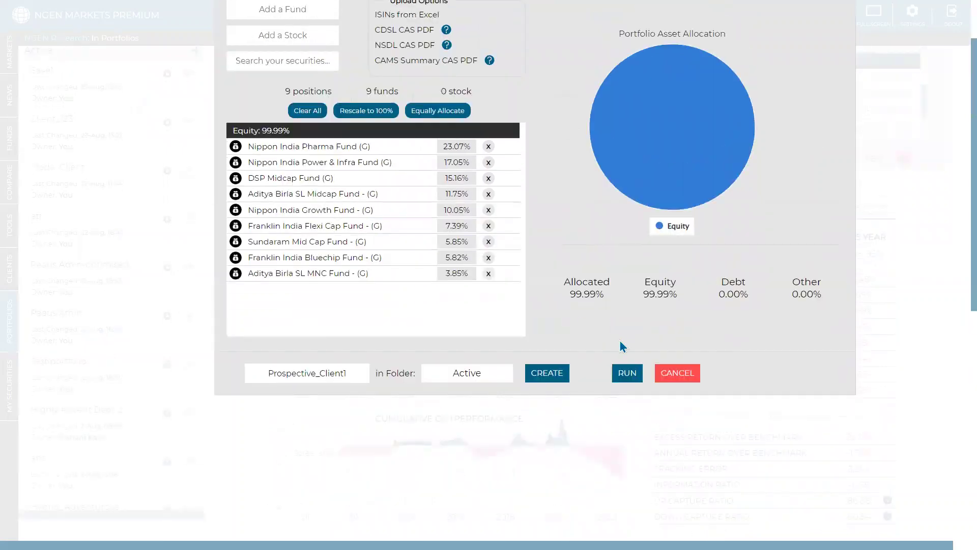
pyautogui.click(546, 376)
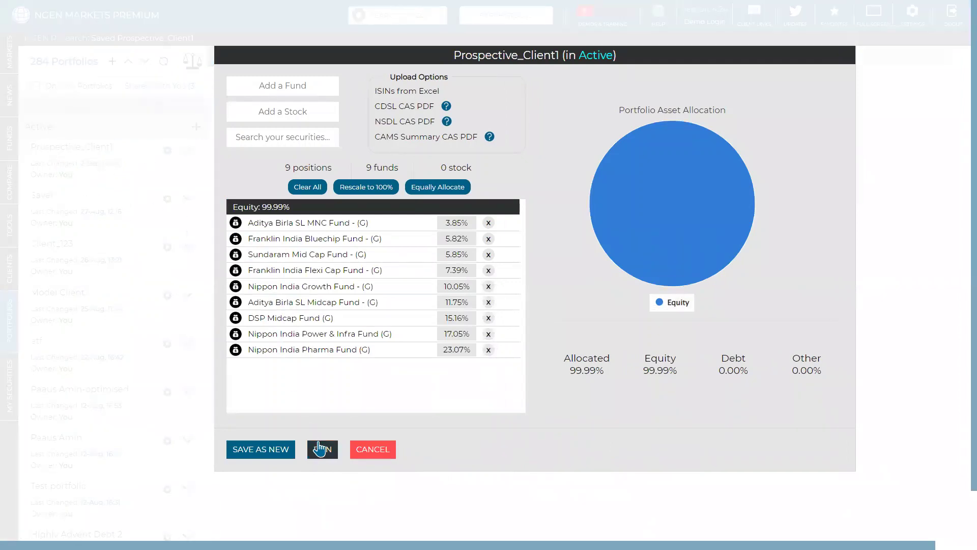
# - Run the analytics on Prospective_Client1 to show its asset allocation and exposures
pyautogui.click(320, 448)
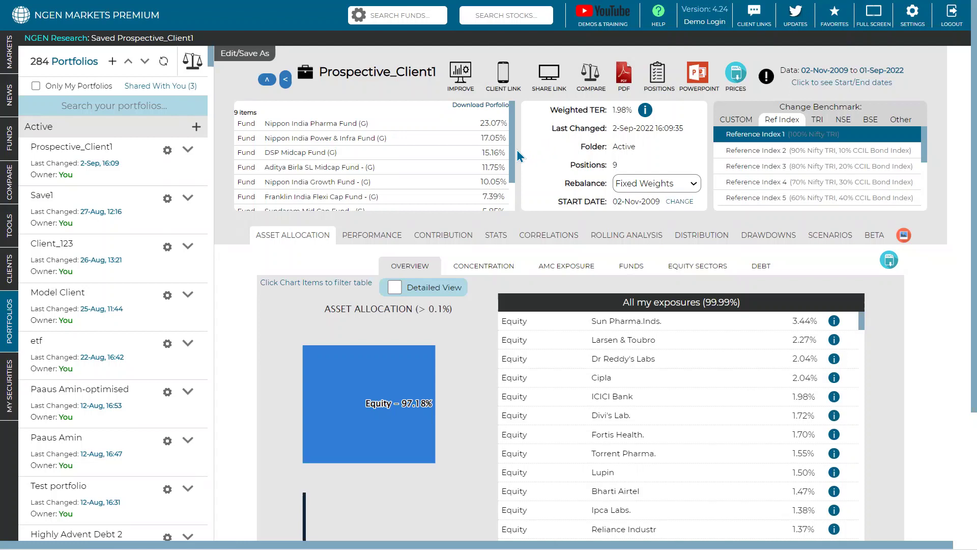
pyautogui.click(188, 150)
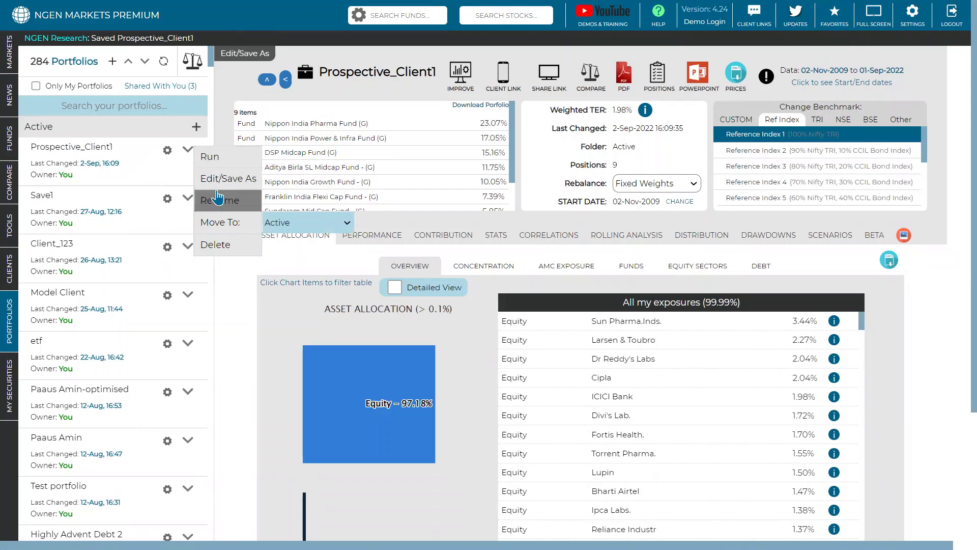
pyautogui.click(215, 161)
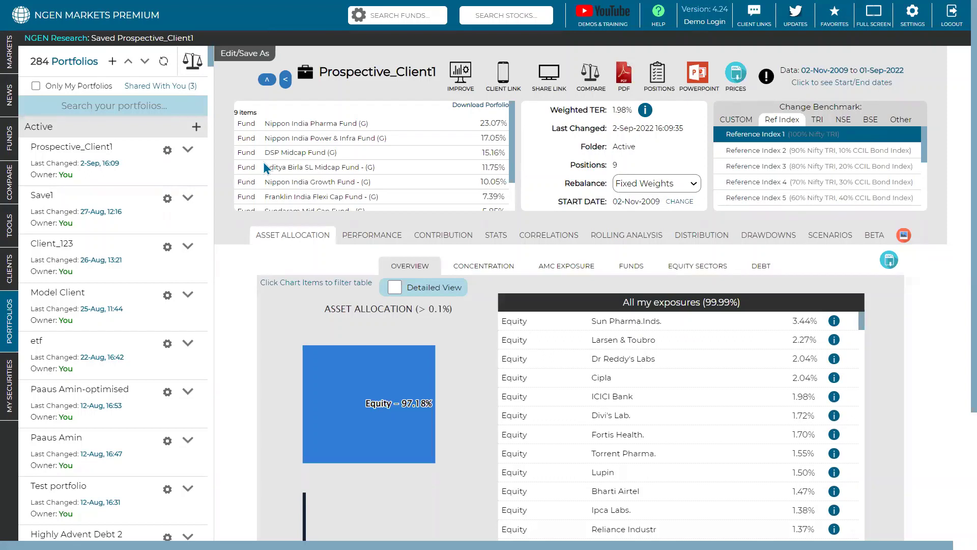
pyautogui.click(190, 150)
pyautogui.click(392, 238)
pyautogui.click(471, 239)
pyautogui.click(496, 235)
pyautogui.click(547, 236)
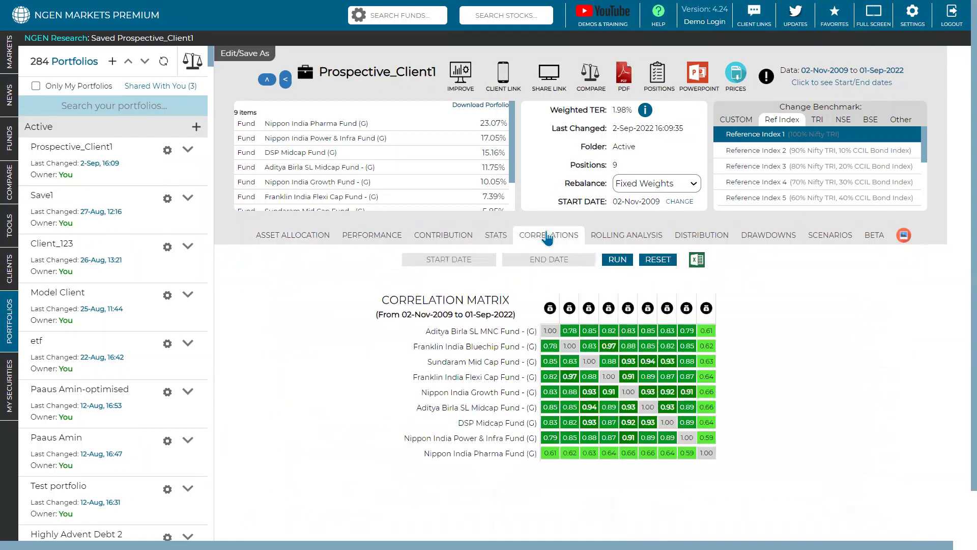
pyautogui.click(291, 235)
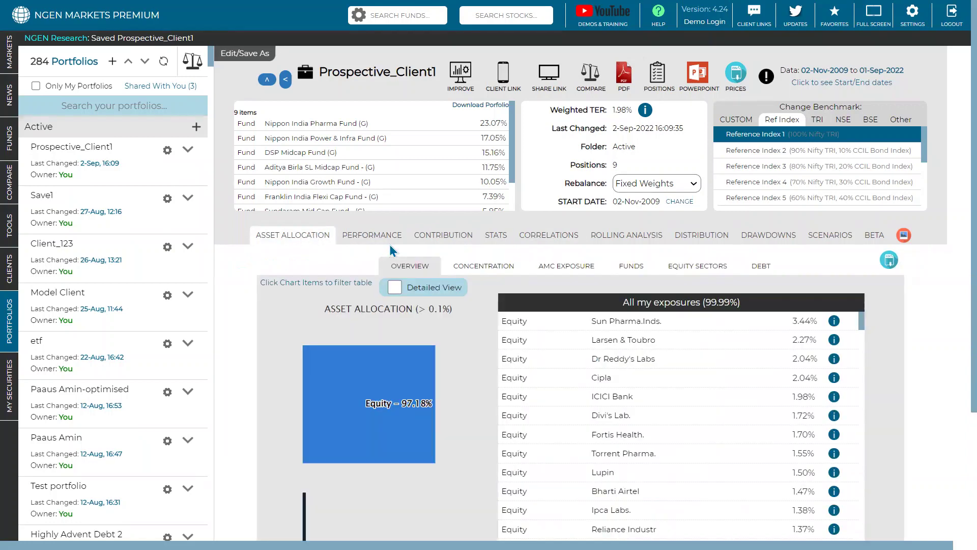
pyautogui.scroll(-1, 390, 249)
pyautogui.scroll(2, 390, 249)
# - View the nine funds' correlation matrix for 02-Nov-2009 to 01-Sep-2022
pyautogui.click(555, 246)
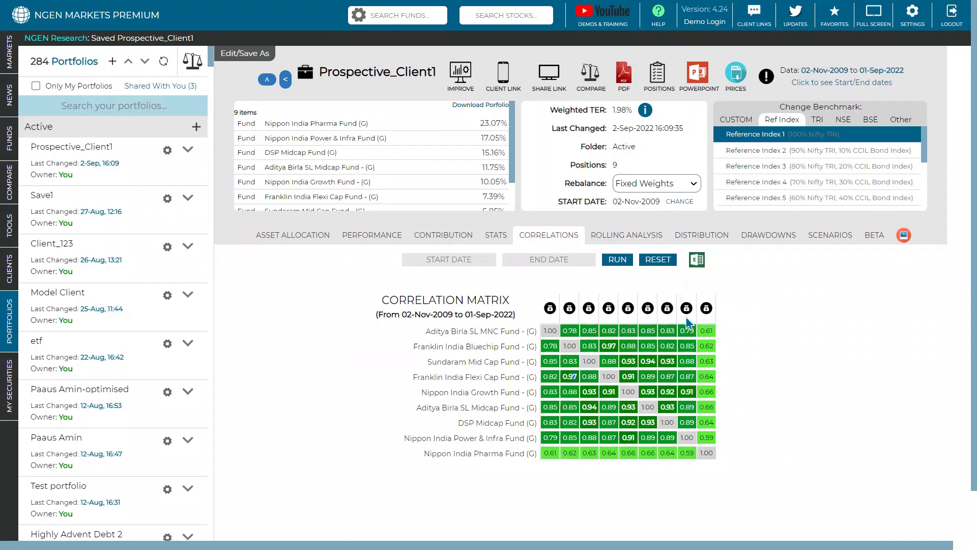
pyautogui.click(449, 259)
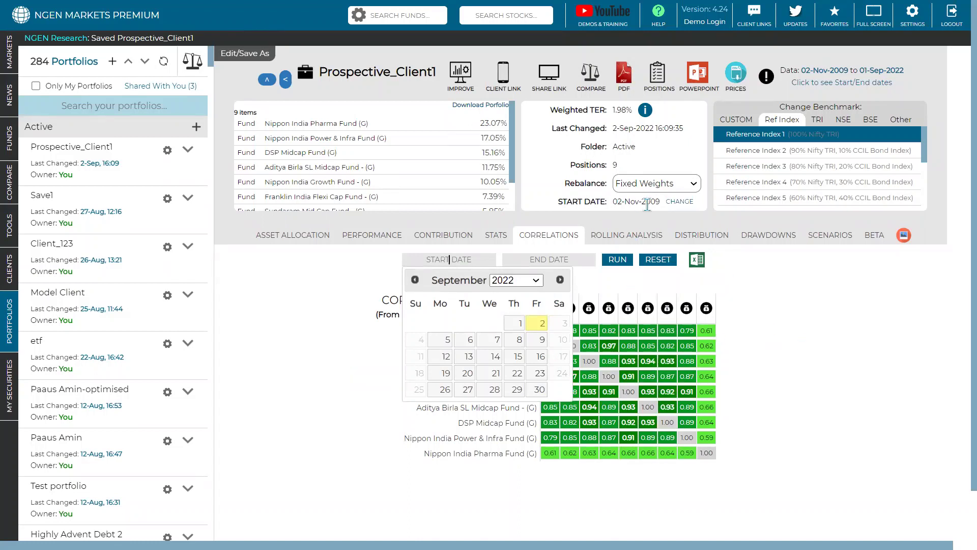
# - Set the correlation start date to 01-Sep-2017
pyautogui.click(524, 279)
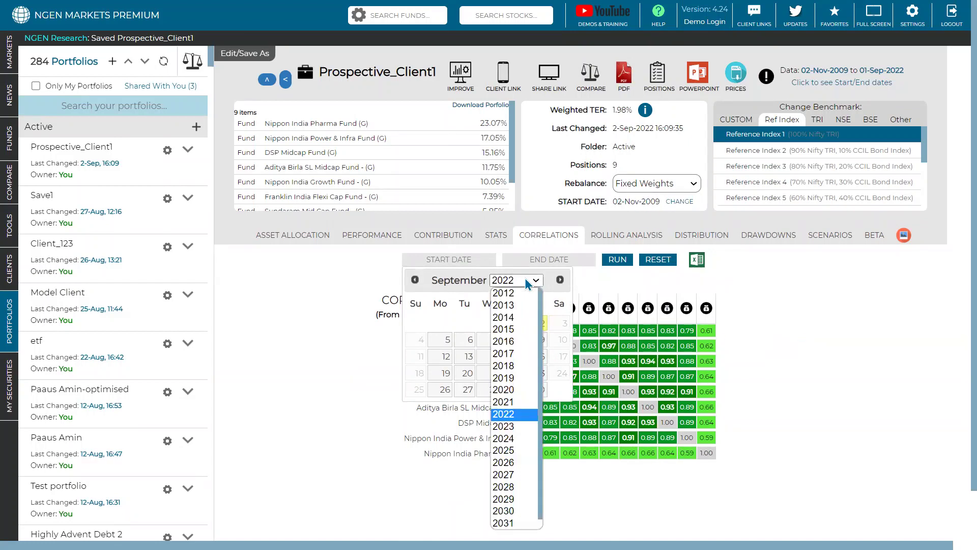
pyautogui.click(508, 353)
pyautogui.click(541, 322)
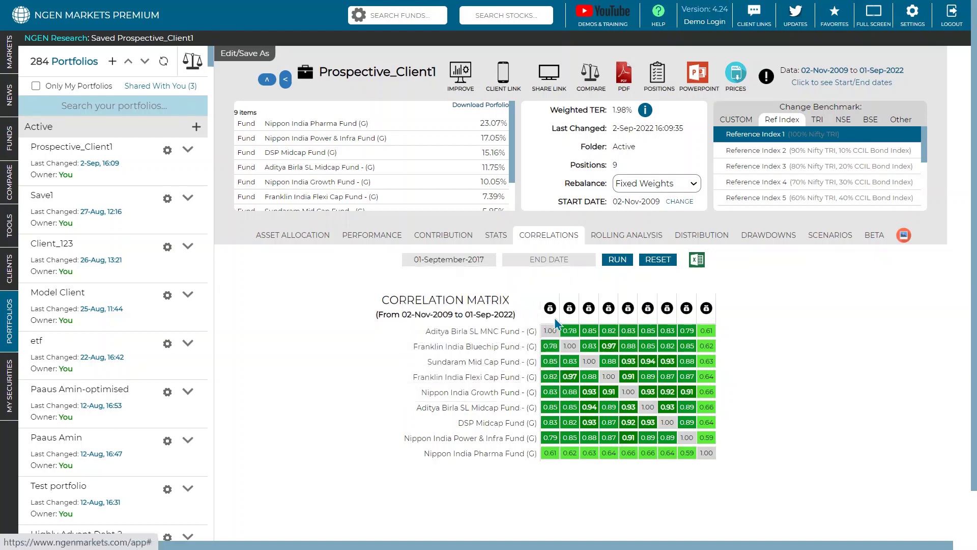
# - Set the end date to 01-Sep-2020 and rerun the correlation matrix
pyautogui.click(570, 260)
pyautogui.click(631, 285)
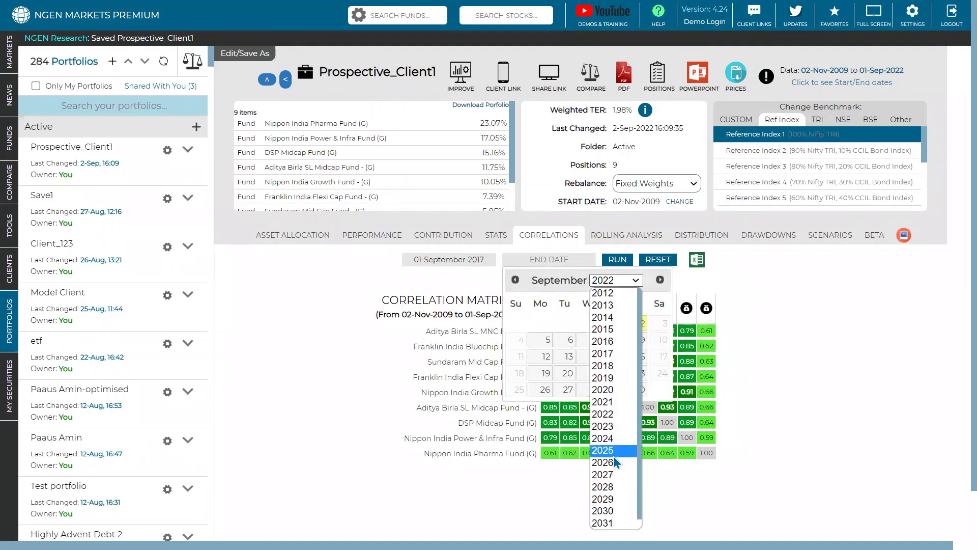
pyautogui.click(602, 389)
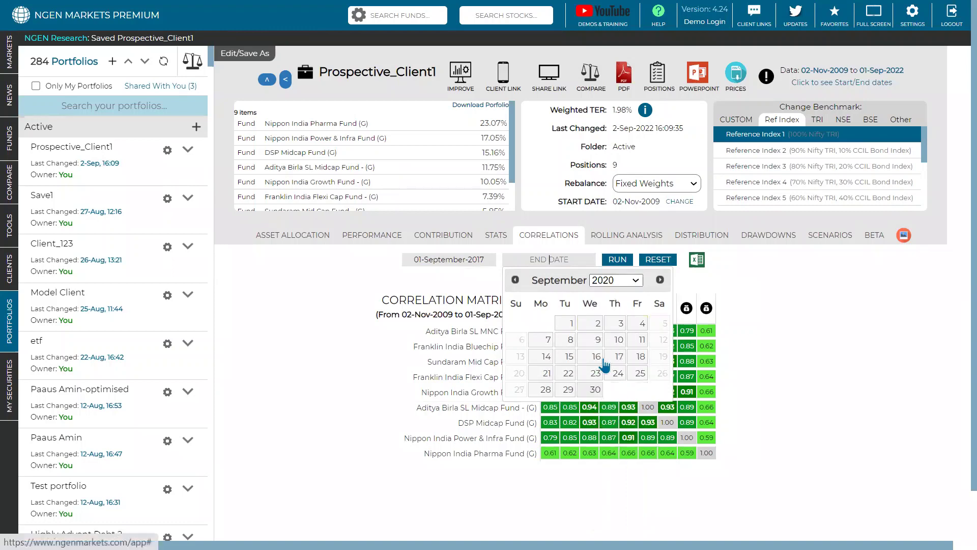
pyautogui.click(570, 323)
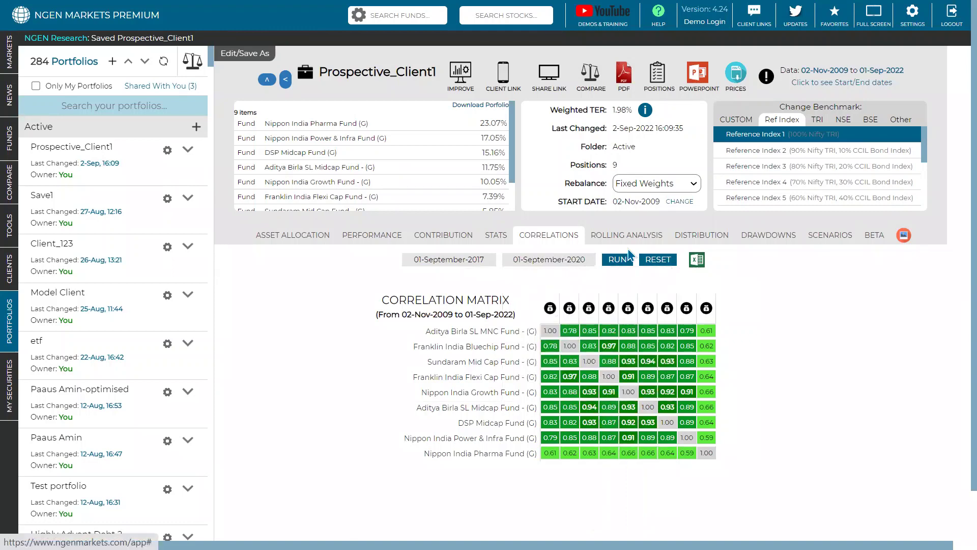
pyautogui.click(623, 260)
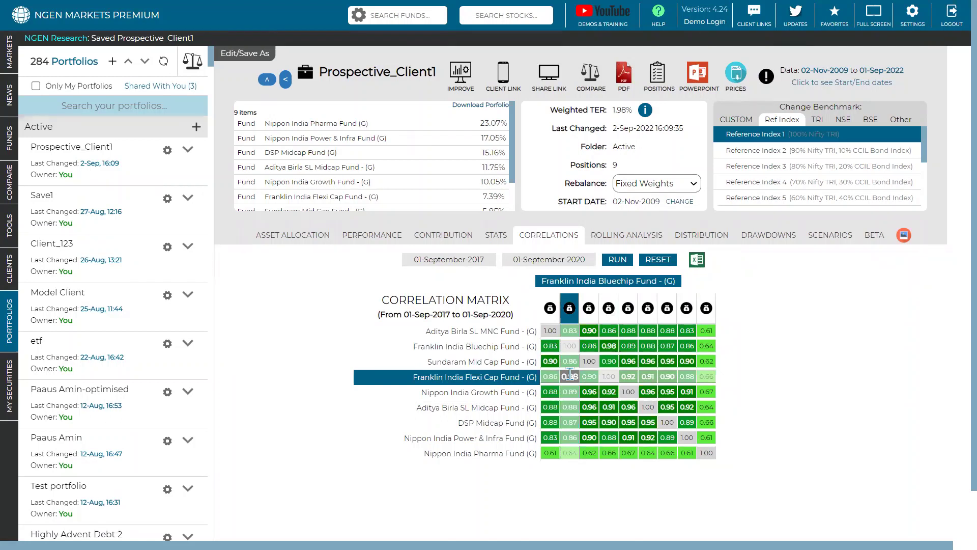
pyautogui.click(483, 263)
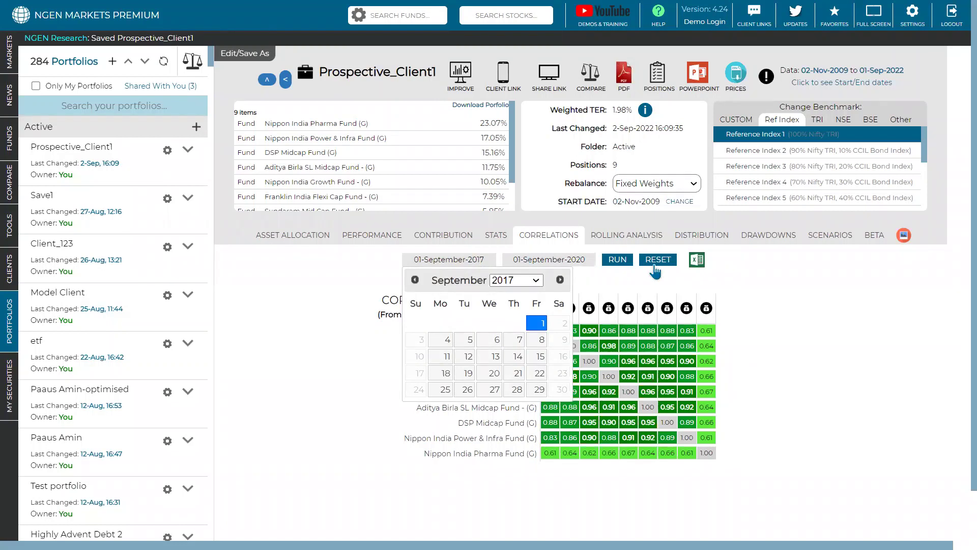
pyautogui.click(810, 304)
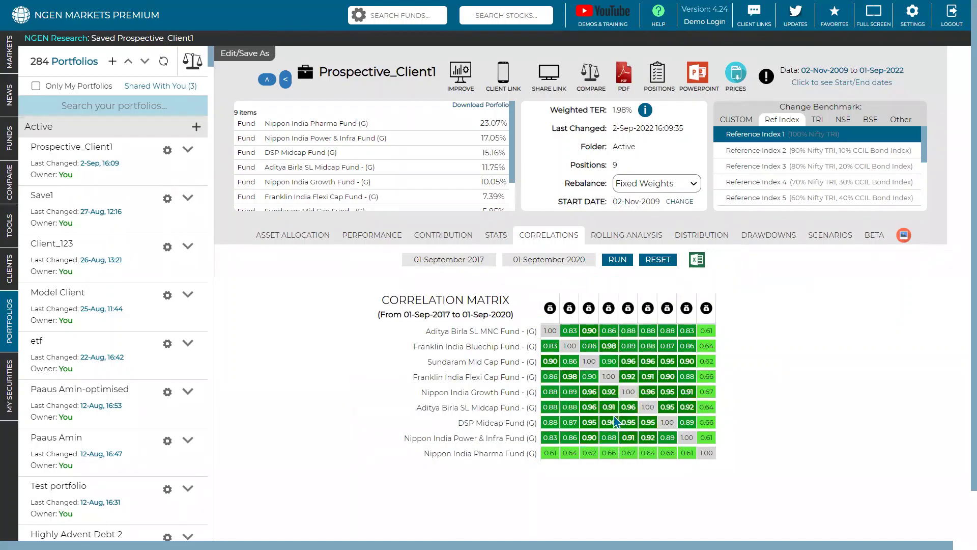
# - Switch to the STATS table and highlight DSP Midcap Fund's 0.45 Sharpe ratio
pyautogui.click(498, 236)
pyautogui.scroll(-2, 497, 239)
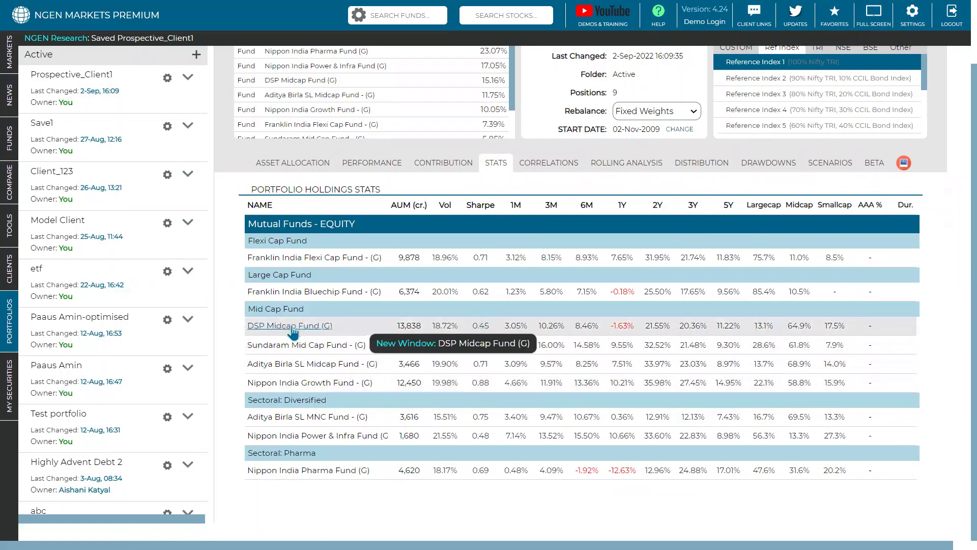
pyautogui.doubleClick(479, 325)
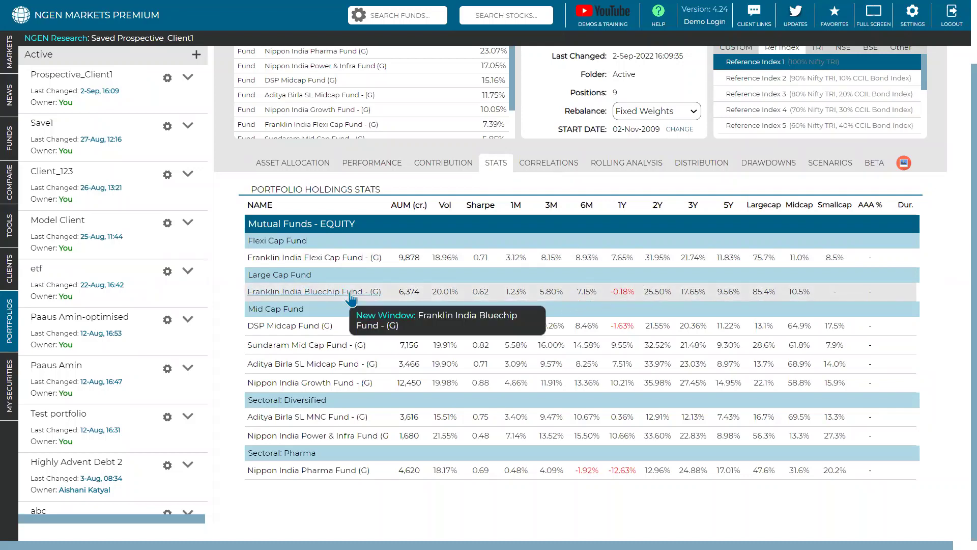
pyautogui.scroll(2, 351, 298)
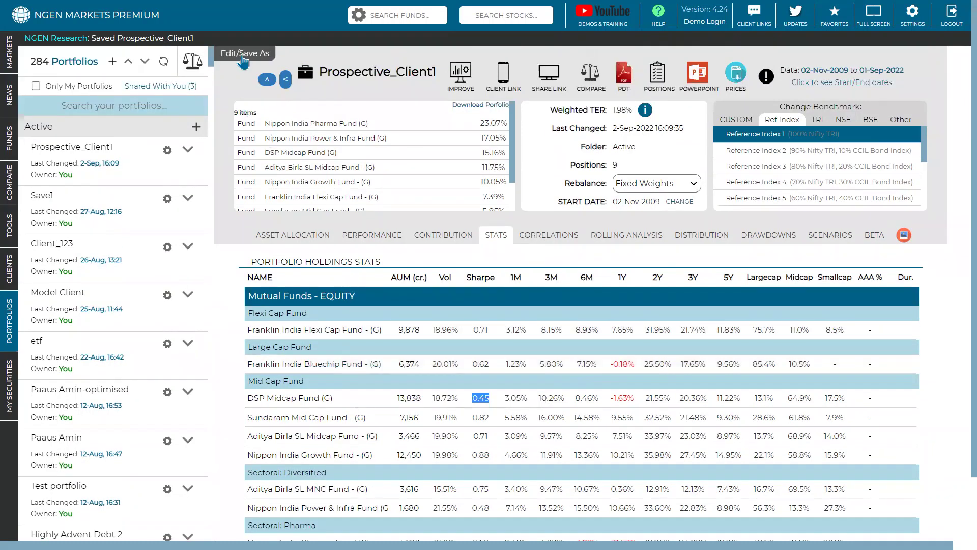
# - Open Prospective_Client1 in the Edit/Save As editor, reopening it after cancelling once
pyautogui.click(242, 61)
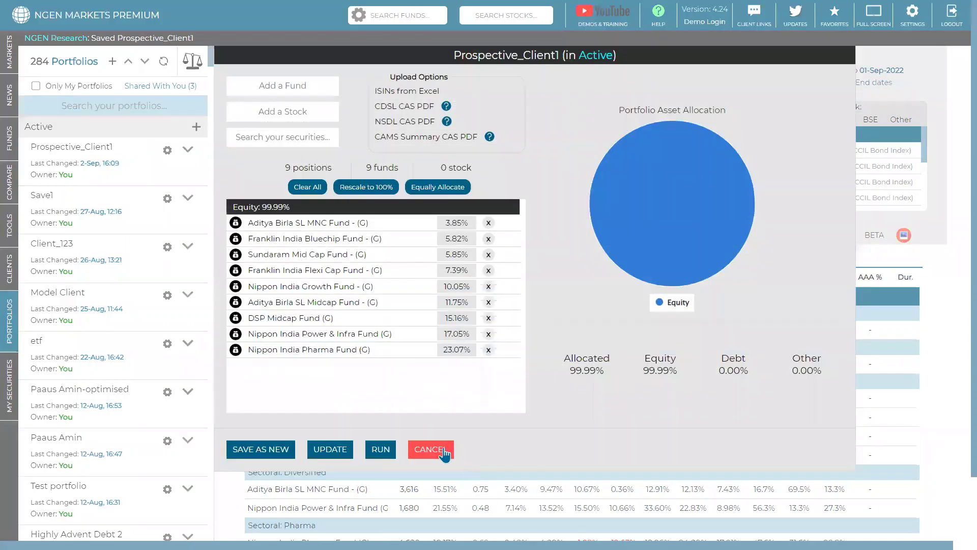
pyautogui.click(430, 449)
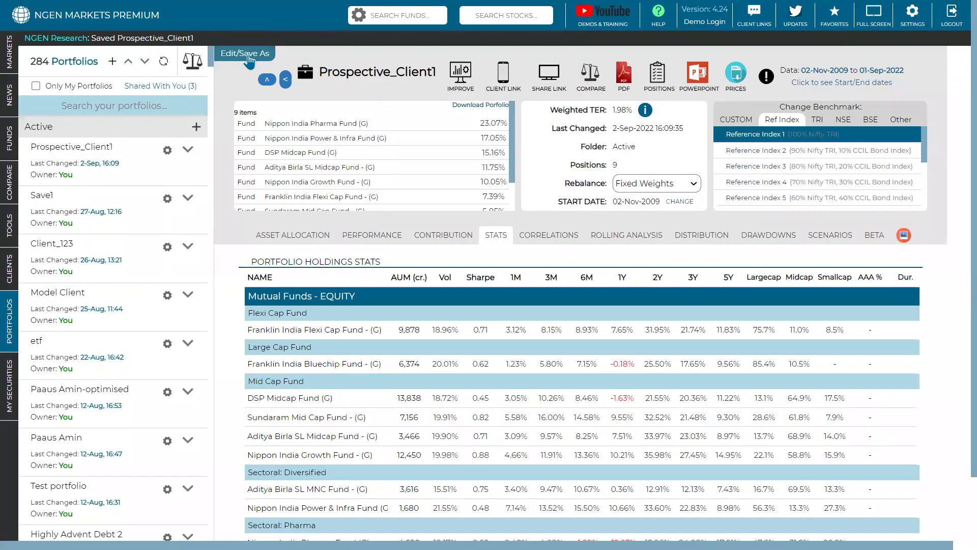
pyautogui.click(248, 55)
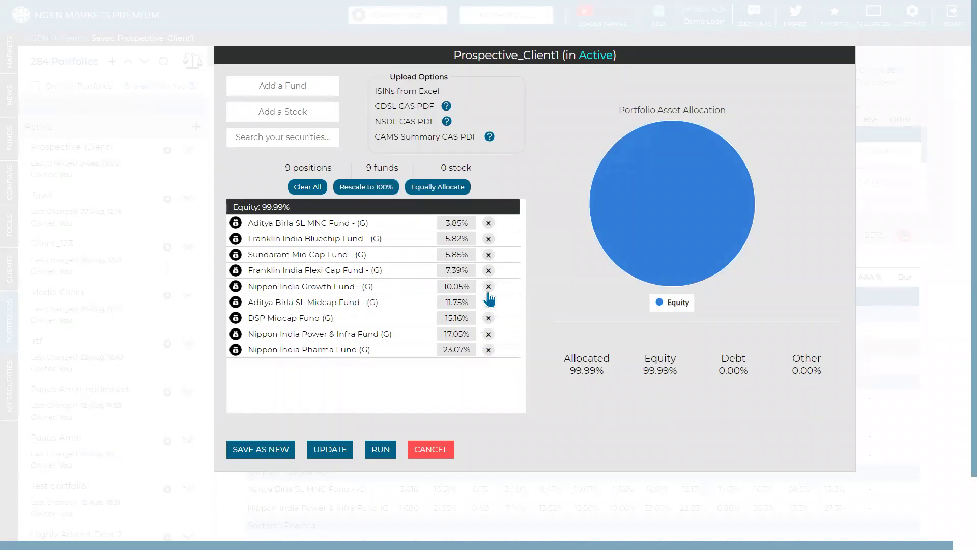
# - Remove Franklin India Bluechip, DSP Midcap, Sundaram Mid Cap, Aditya Birla SL MNC and Nippon India Growth funds
pyautogui.click(488, 239)
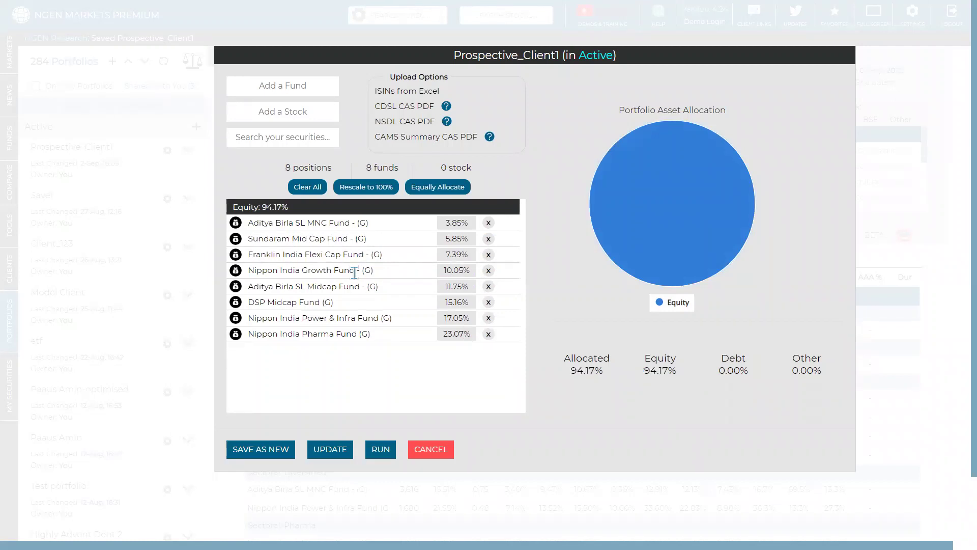
pyautogui.click(488, 302)
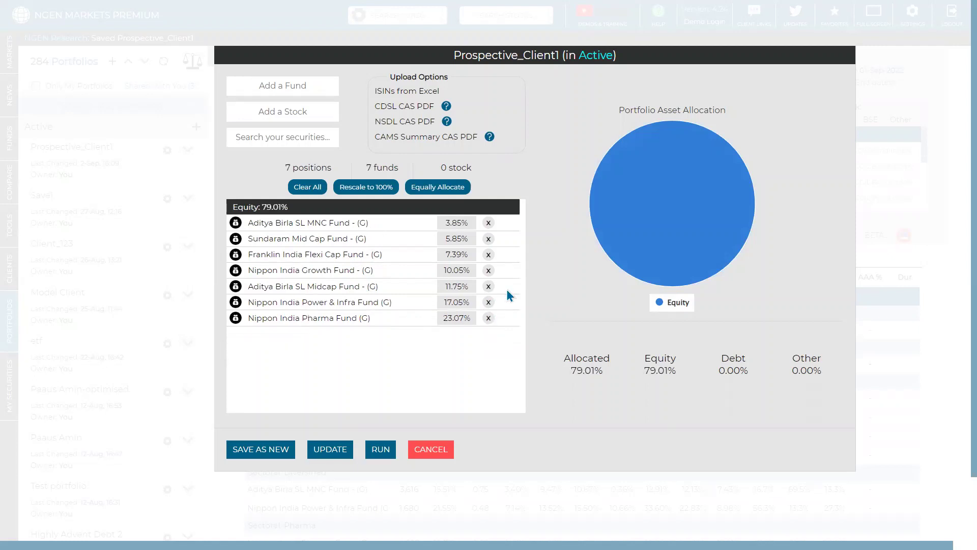
pyautogui.click(489, 238)
pyautogui.click(488, 223)
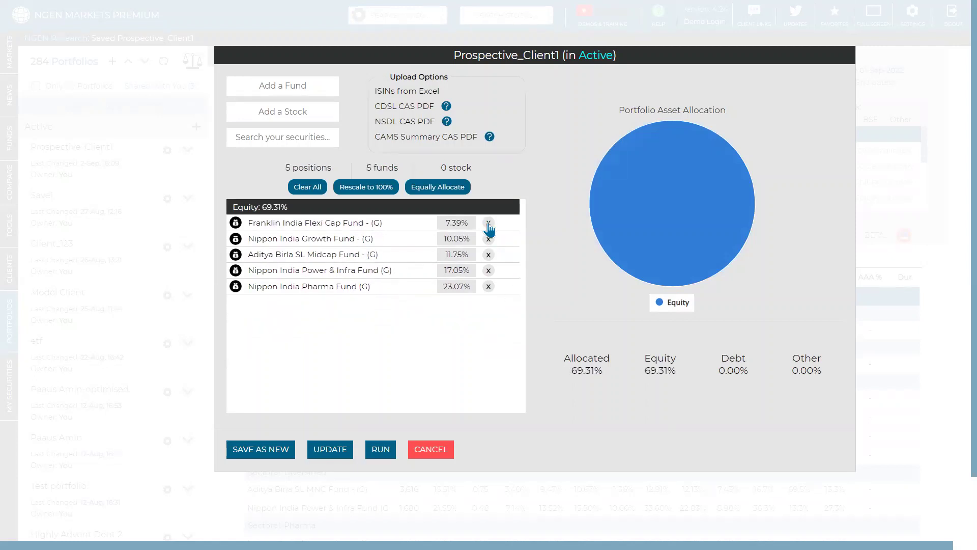
pyautogui.click(488, 238)
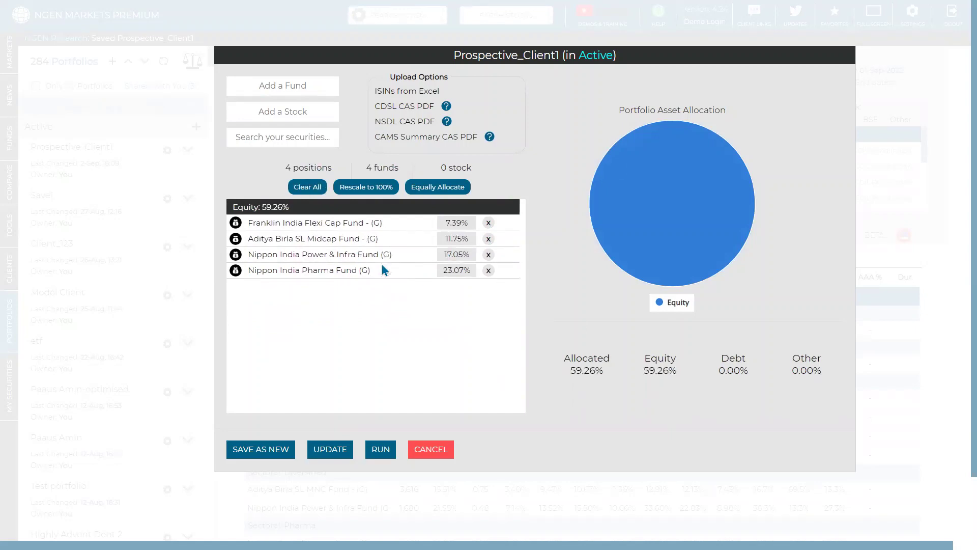
# - Add AXIS Midcap Fund (G) and rescale the fund weights to total 100%
pyautogui.click(297, 85)
pyautogui.write('axis mid')
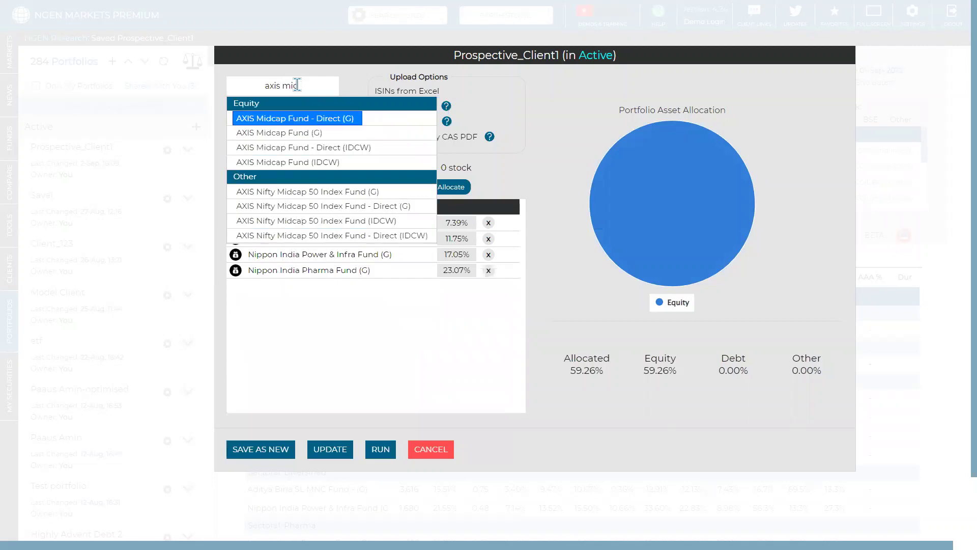
pyautogui.press('Down')
pyautogui.press('Return')
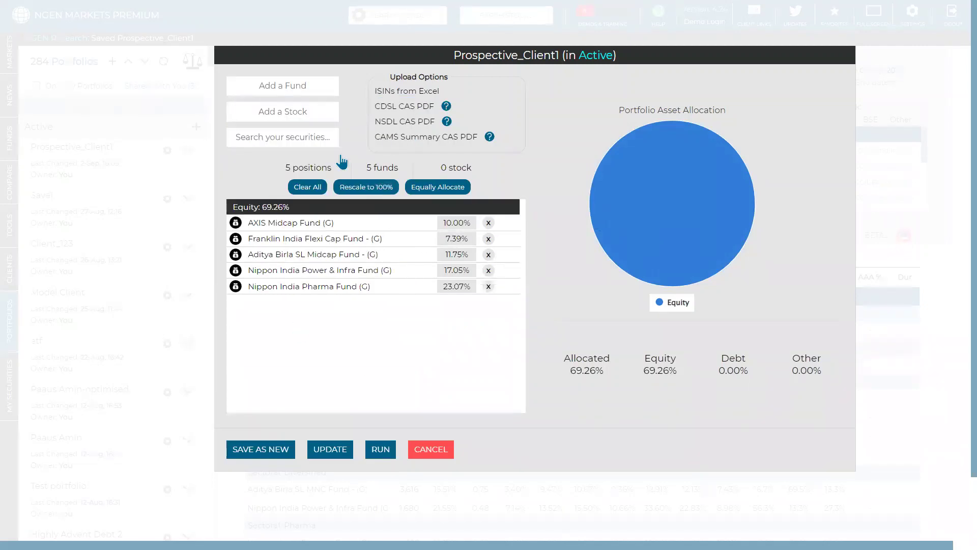
pyautogui.click(381, 195)
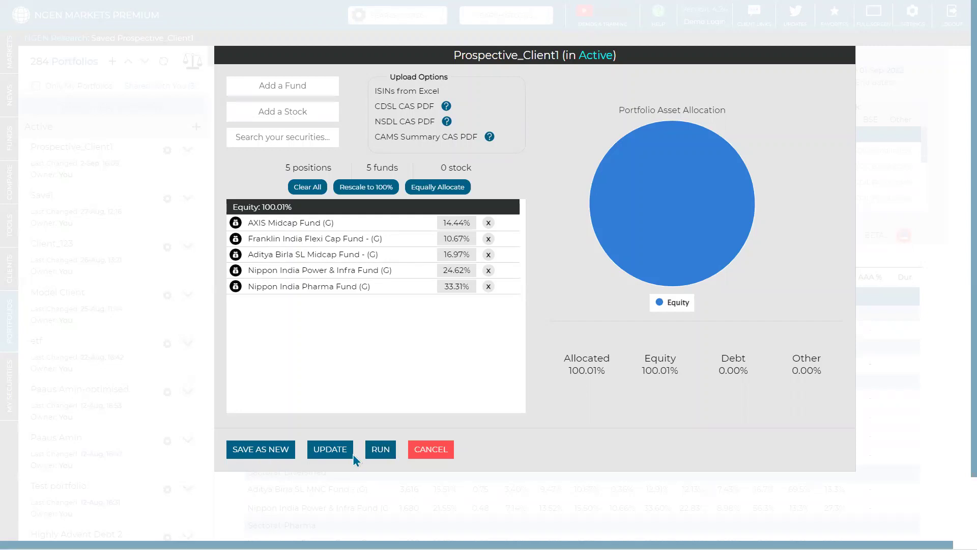
# - Save the five-fund holdings as new portfolio 'prospective client (mod)', then cancel out of the editor
pyautogui.click(244, 448)
pyautogui.click(295, 450)
pyautogui.write('p')
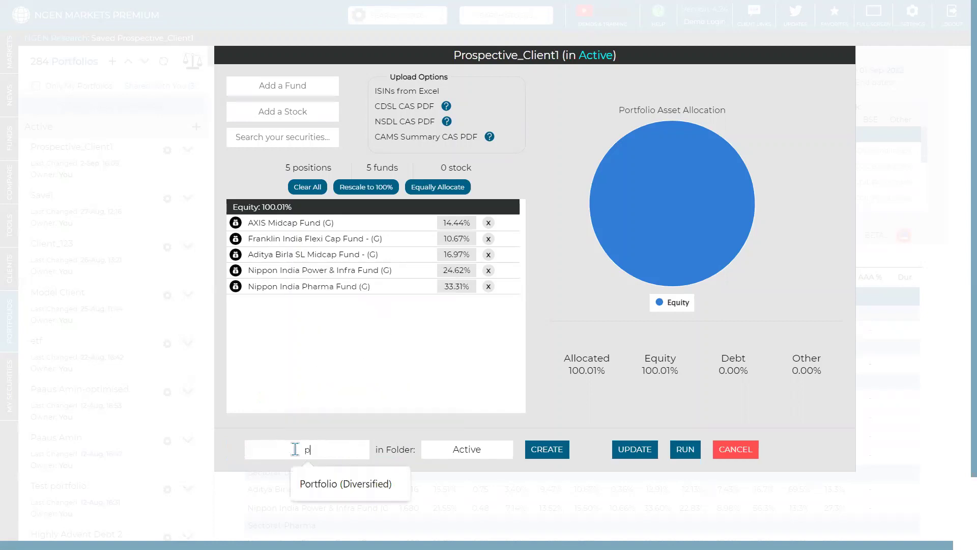
pyautogui.write('rospecti')
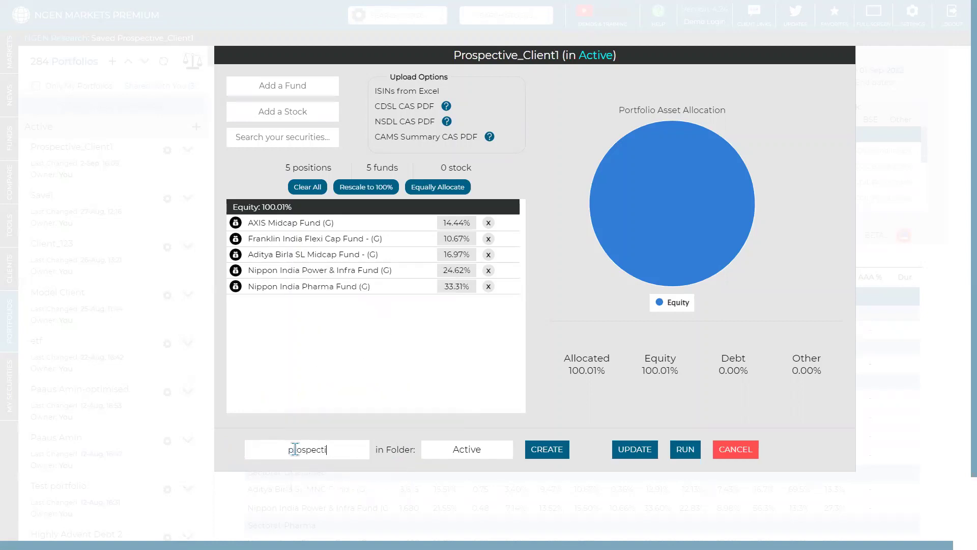
pyautogui.write('ve client (mod)')
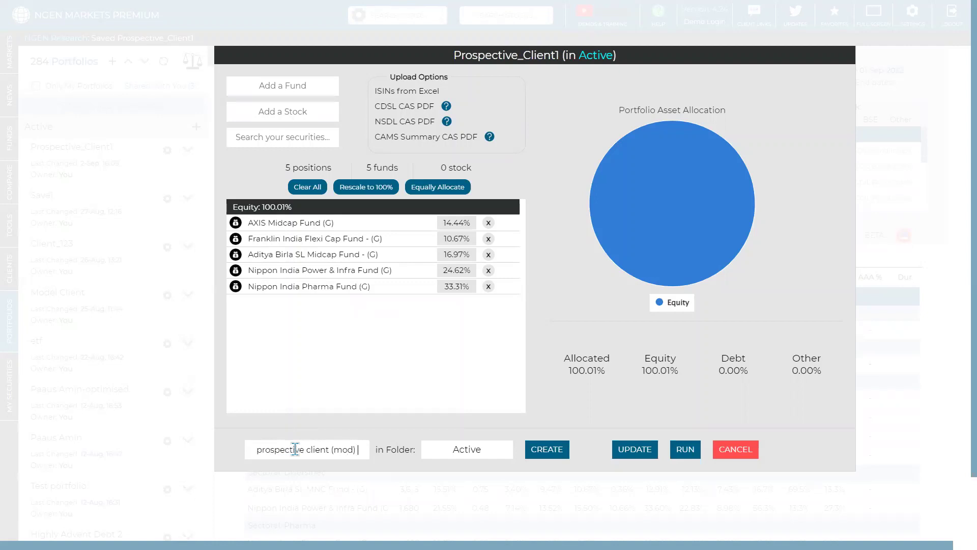
pyautogui.click(561, 451)
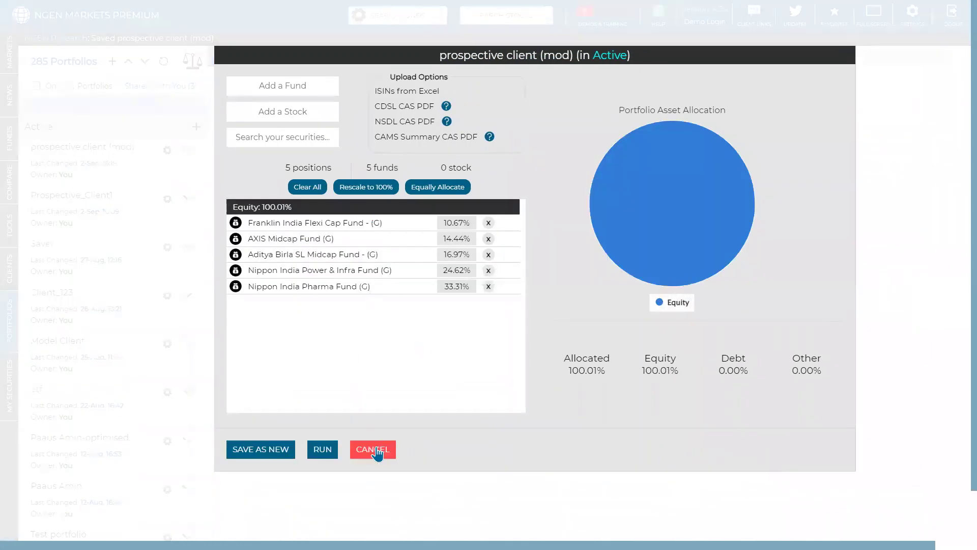
pyautogui.click(377, 452)
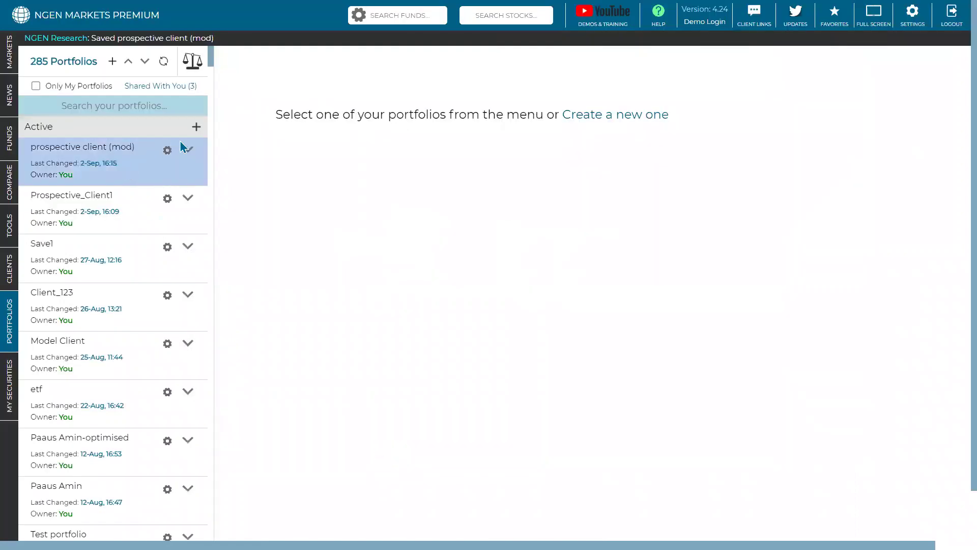
# - Run prospective client (mod) analytics, check its correlation matrix and holdings stats, then run Prospective_Client1
pyautogui.click(189, 149)
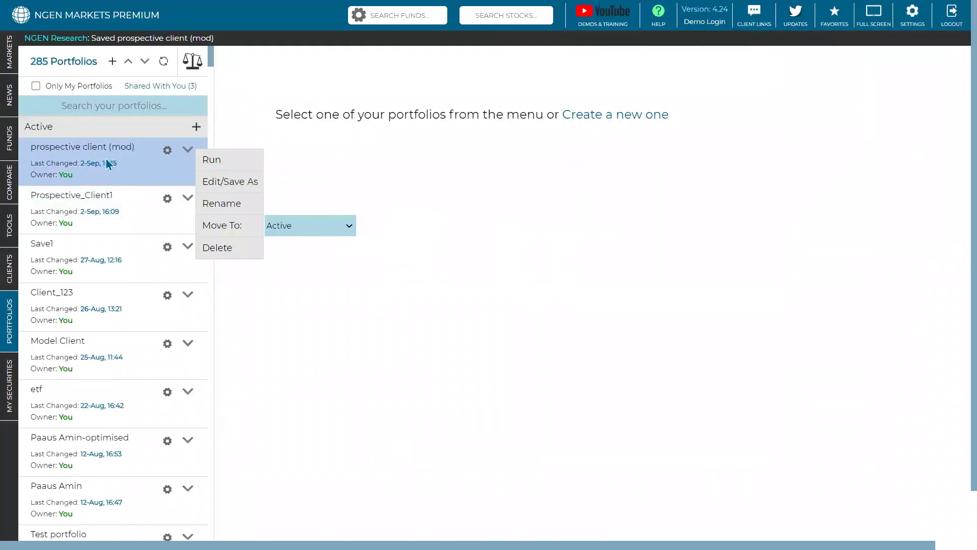
pyautogui.click(209, 159)
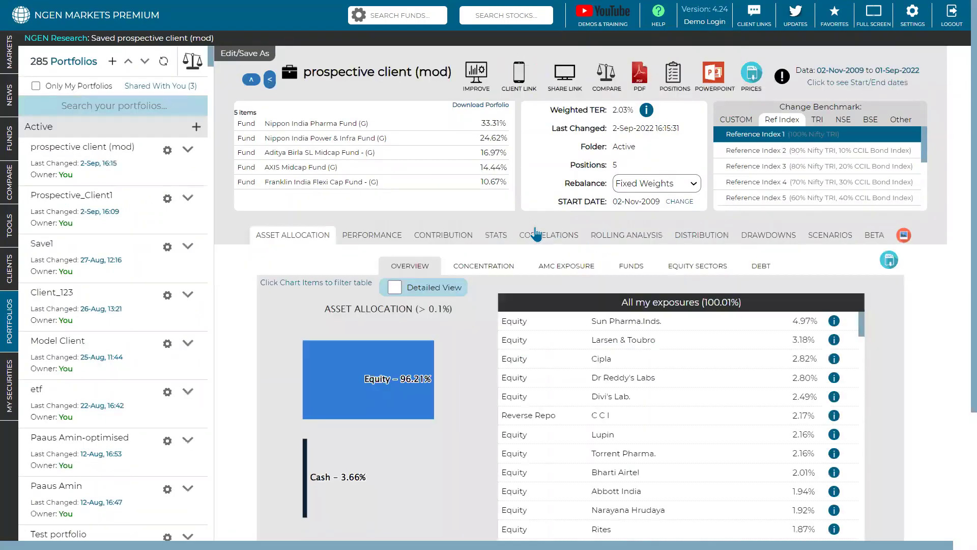
pyautogui.click(537, 233)
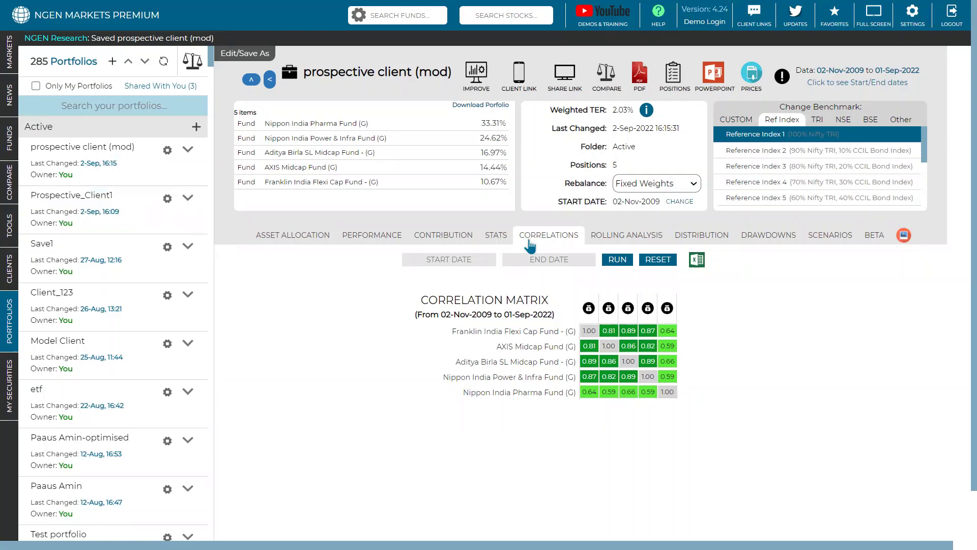
pyautogui.click(504, 239)
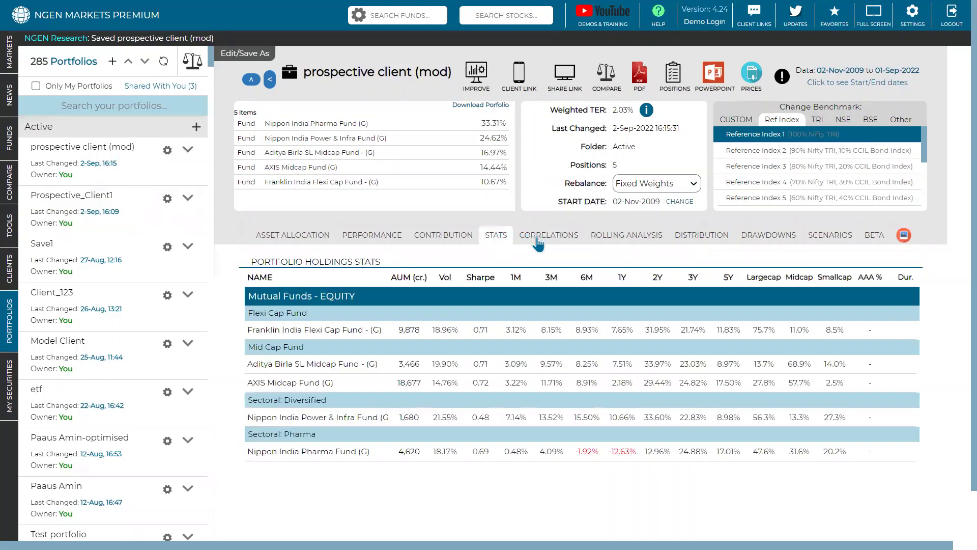
pyautogui.click(539, 243)
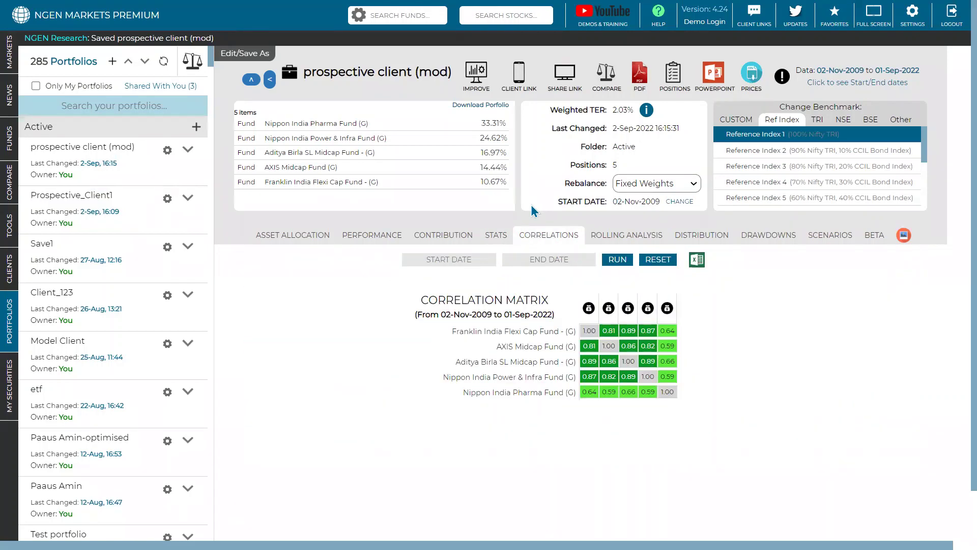
pyautogui.click(190, 198)
pyautogui.click(197, 203)
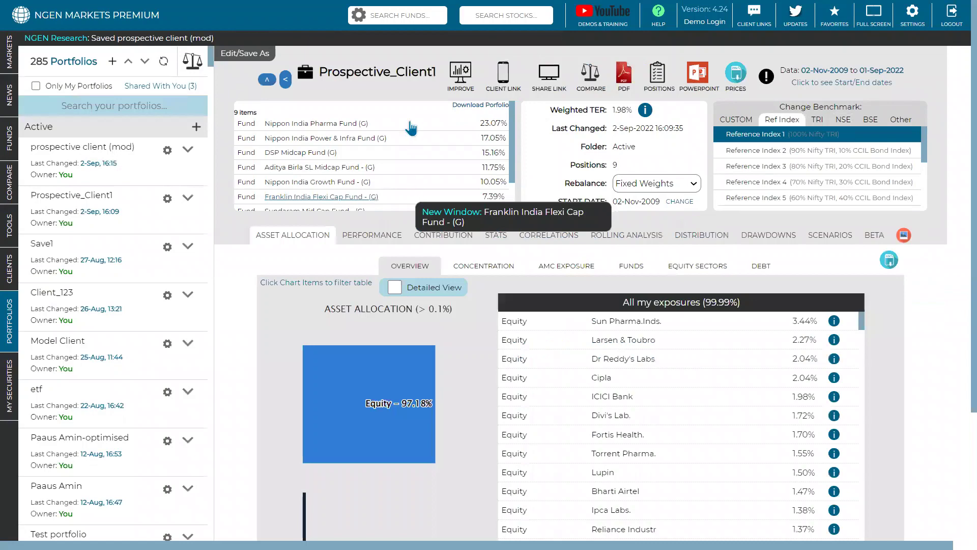
# - In Prospective_Client1's return contributions, show Franklin India Bluechip Fund's performance and mark its 5.82% allocation
pyautogui.scroll(-1, 407, 128)
pyautogui.click(448, 235)
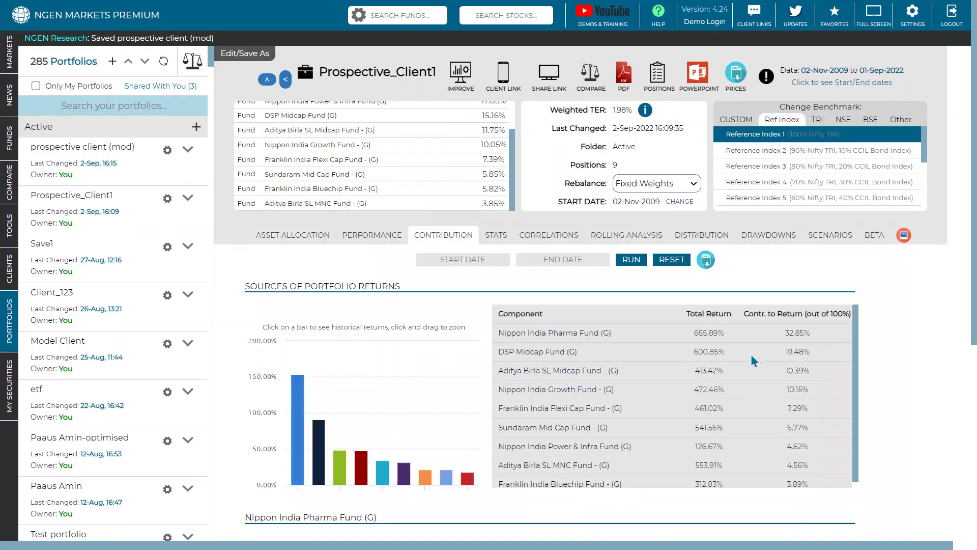
pyautogui.scroll(-1, 748, 364)
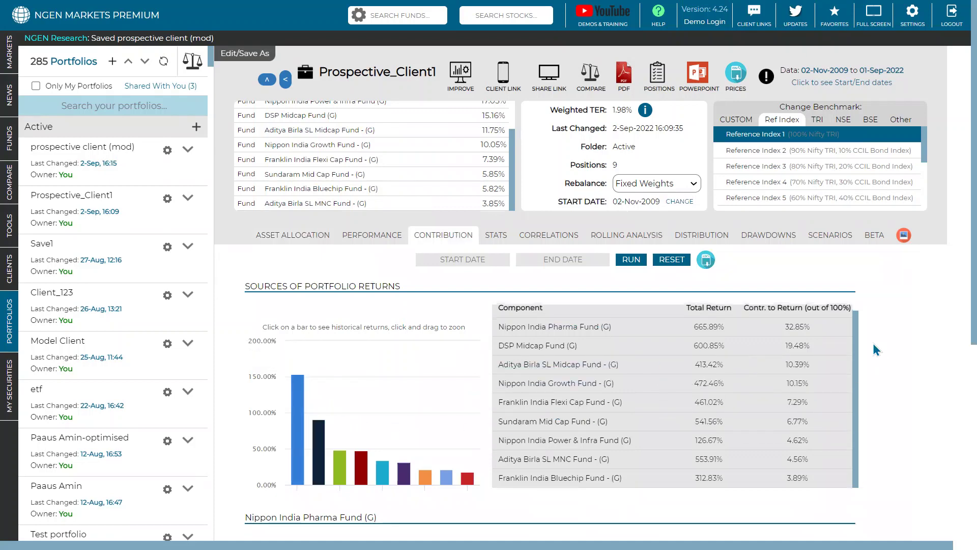
pyautogui.scroll(-2, 872, 343)
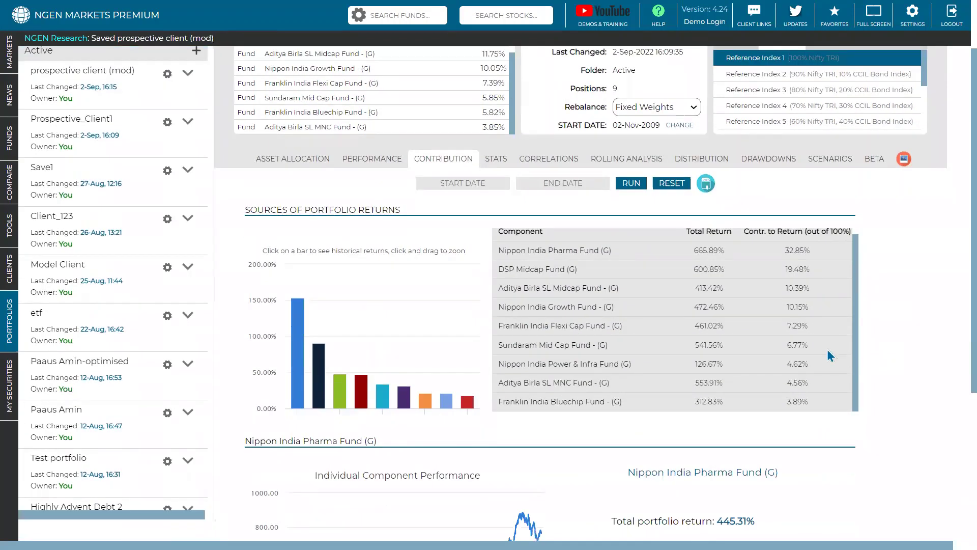
pyautogui.scroll(-2, 891, 315)
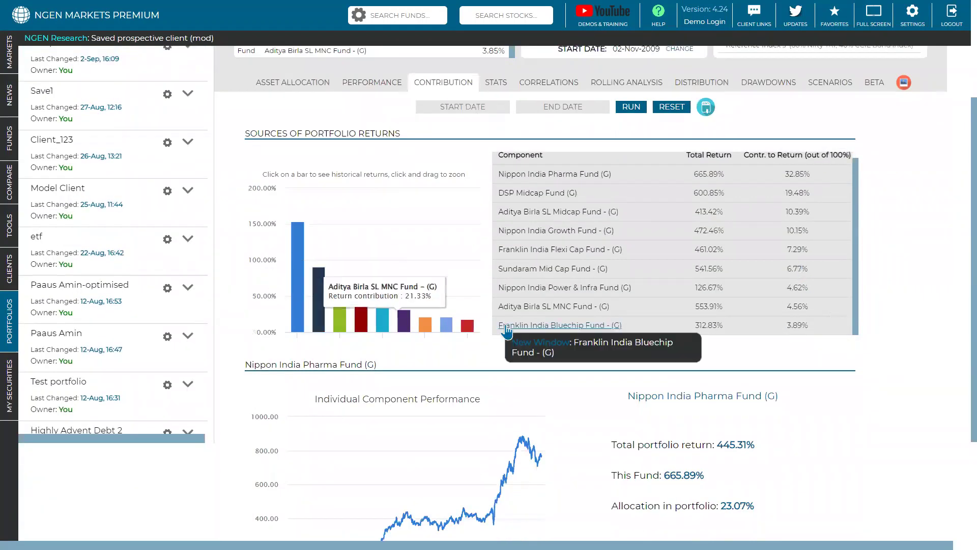
pyautogui.click(464, 329)
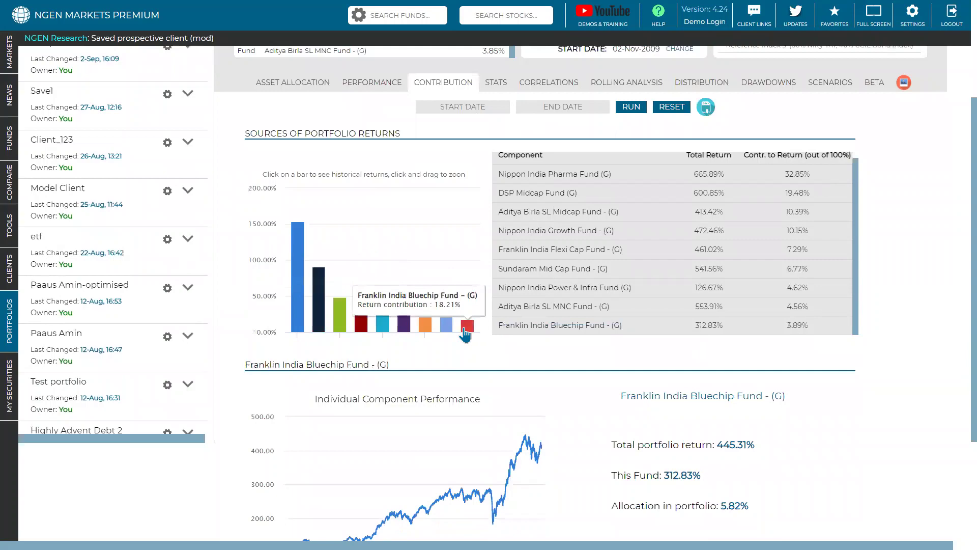
pyautogui.scroll(-3, 771, 339)
pyautogui.tripleClick(737, 352)
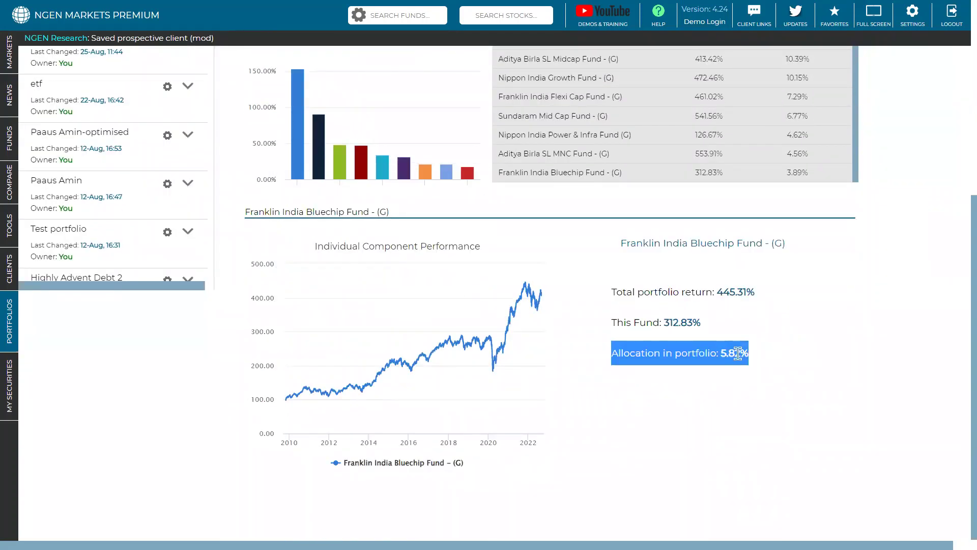
pyautogui.scroll(2, 789, 265)
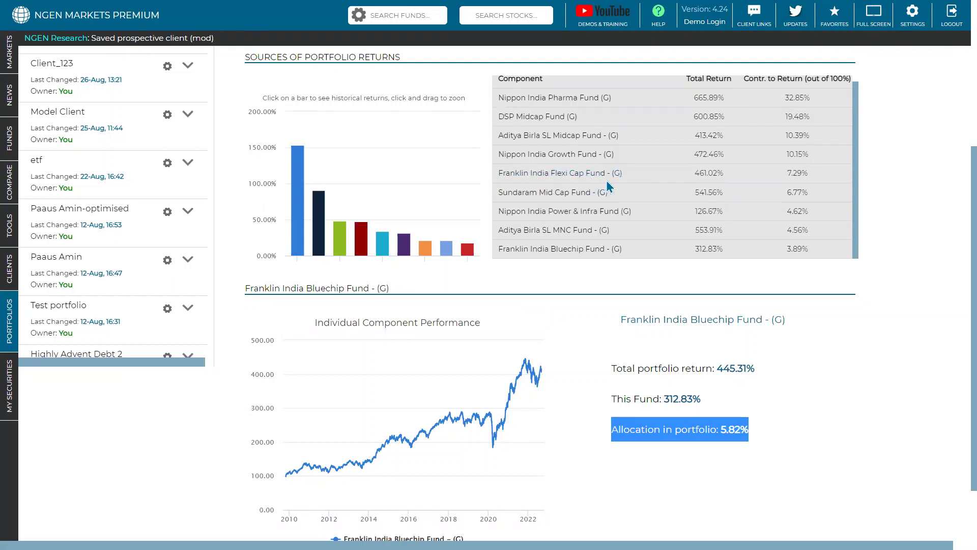
pyautogui.scroll(2, 453, 209)
pyautogui.scroll(1, 451, 211)
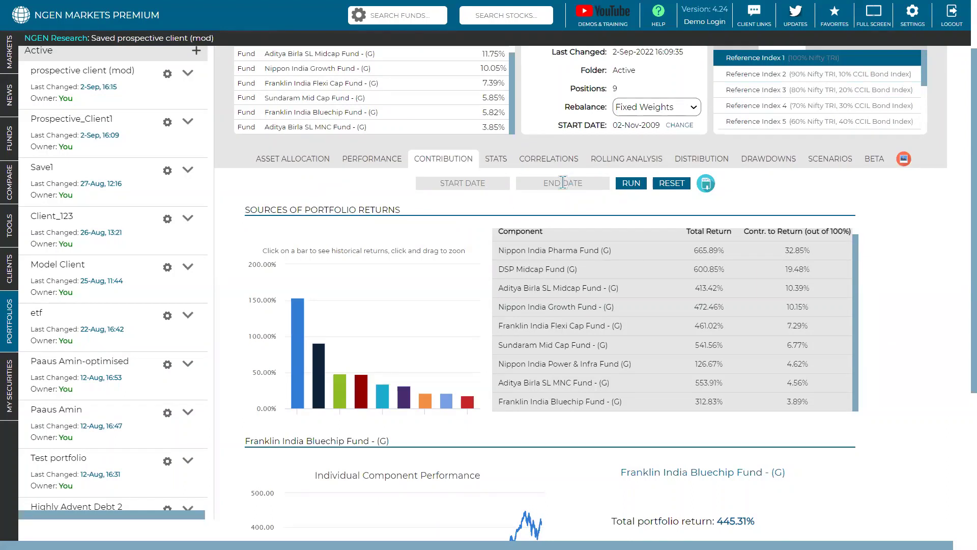
# - Rerun the contribution analysis from 01-Sep-2016 to 01-Sep-2020
pyautogui.click(474, 182)
pyautogui.click(513, 204)
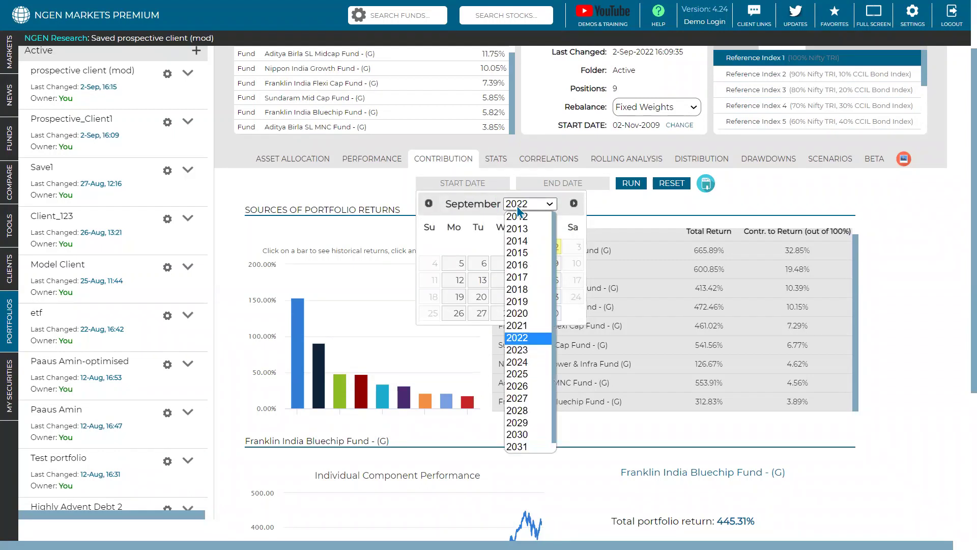
pyautogui.click(517, 274)
pyautogui.click(525, 249)
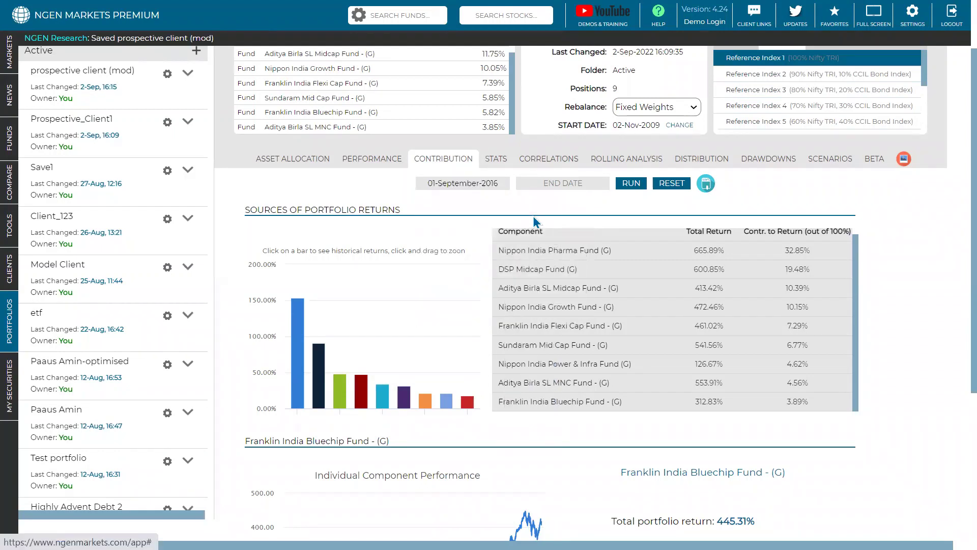
pyautogui.click(559, 184)
pyautogui.click(619, 205)
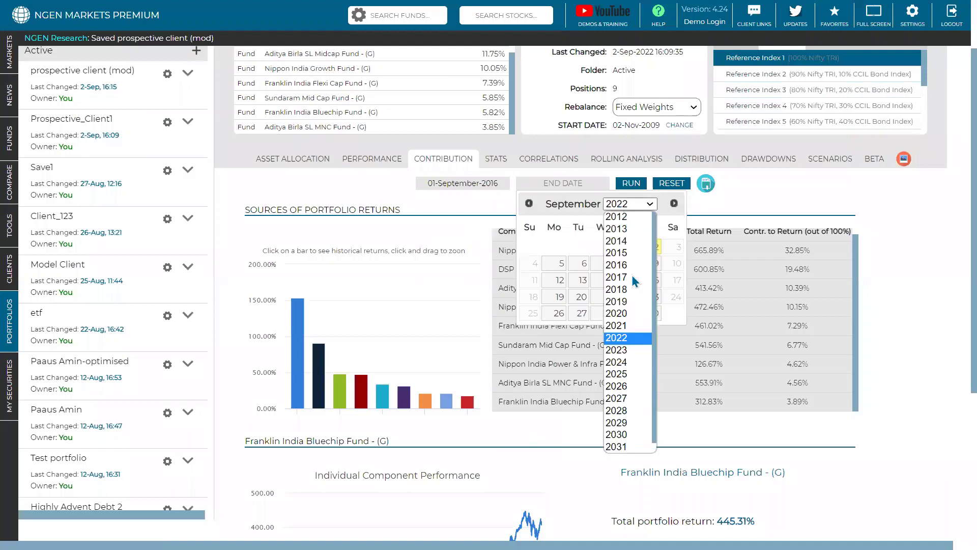
pyautogui.click(621, 313)
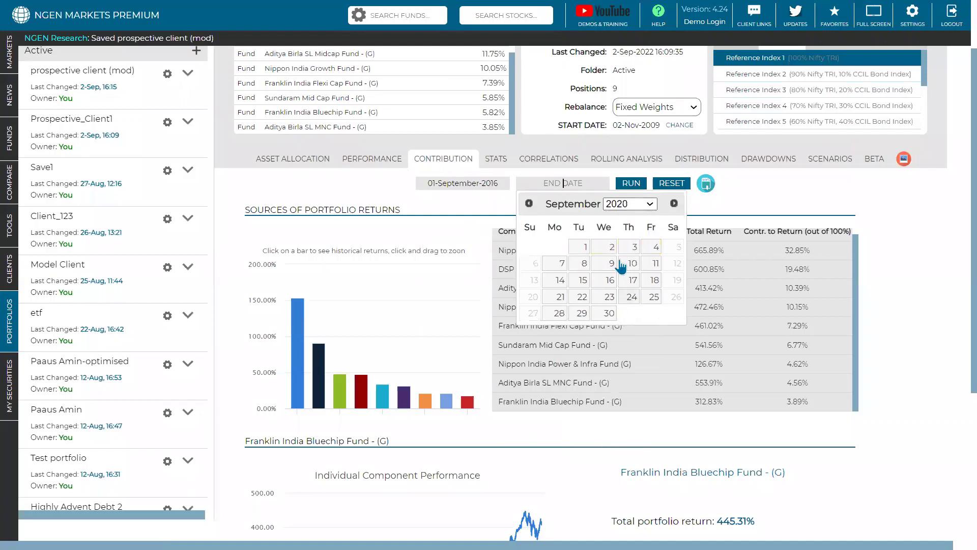
pyautogui.click(580, 247)
pyautogui.click(631, 183)
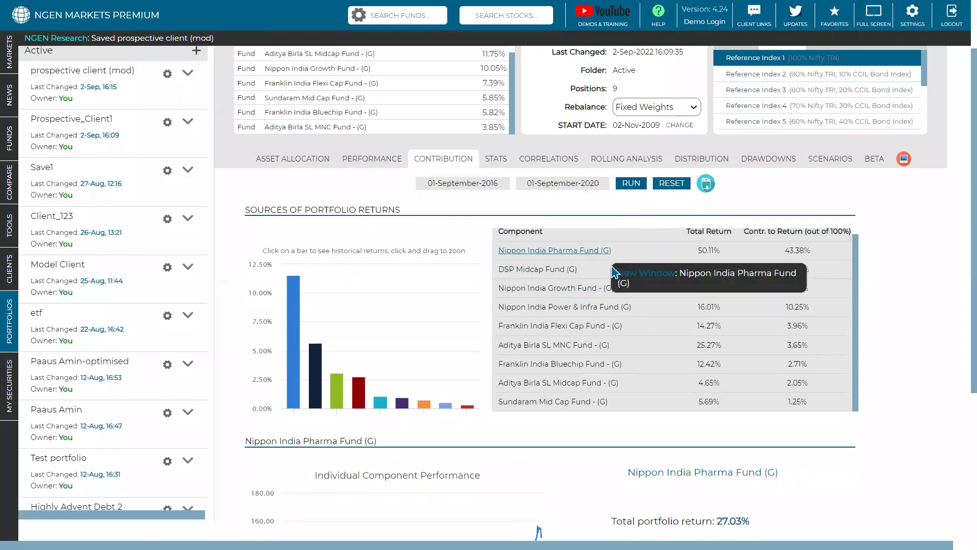
# - Mark Franklin India Flexi Cap's 3.96% contribution in the new results
pyautogui.scroll(-3, 616, 269)
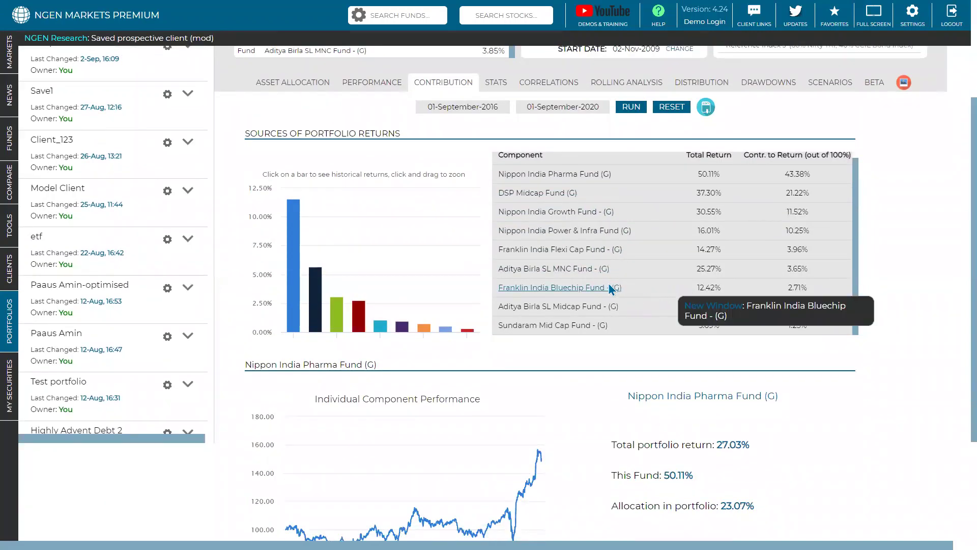
pyautogui.doubleClick(784, 247)
pyautogui.scroll(-3, 398, 250)
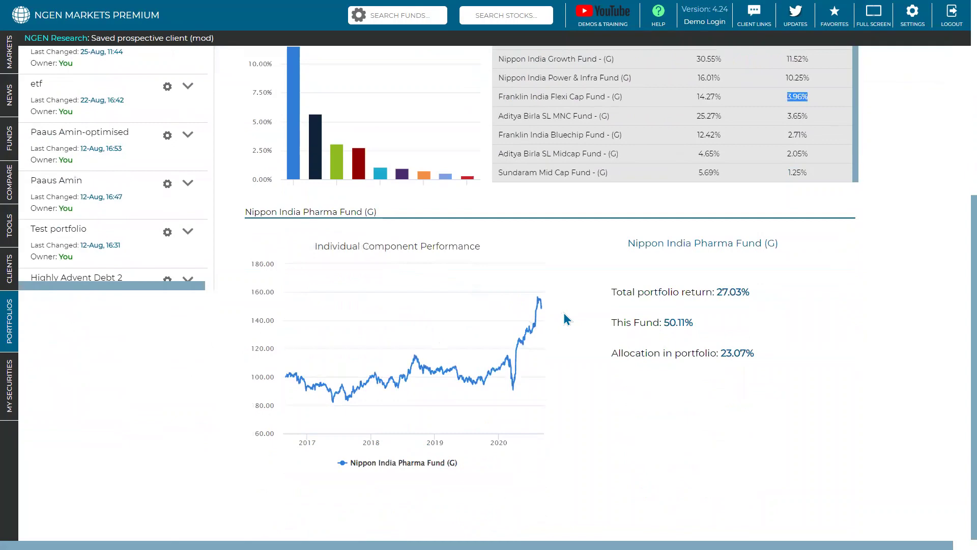
pyautogui.scroll(3, 563, 312)
pyautogui.scroll(-2, 563, 313)
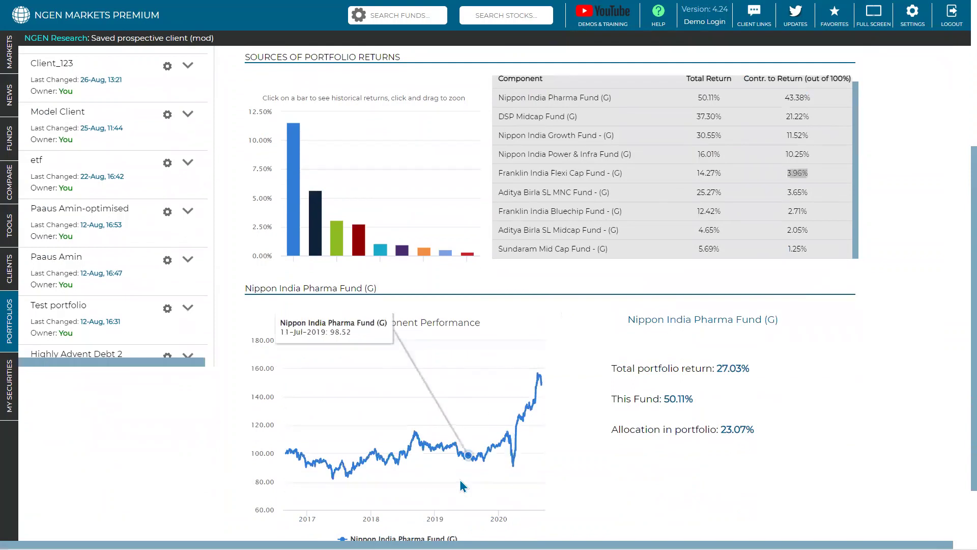
# - Show each fund's individual performance, DSP Midcap through Sundaram Mid Cap, marking Sundaram's 5.85% allocation
pyautogui.moveTo(293, 192)
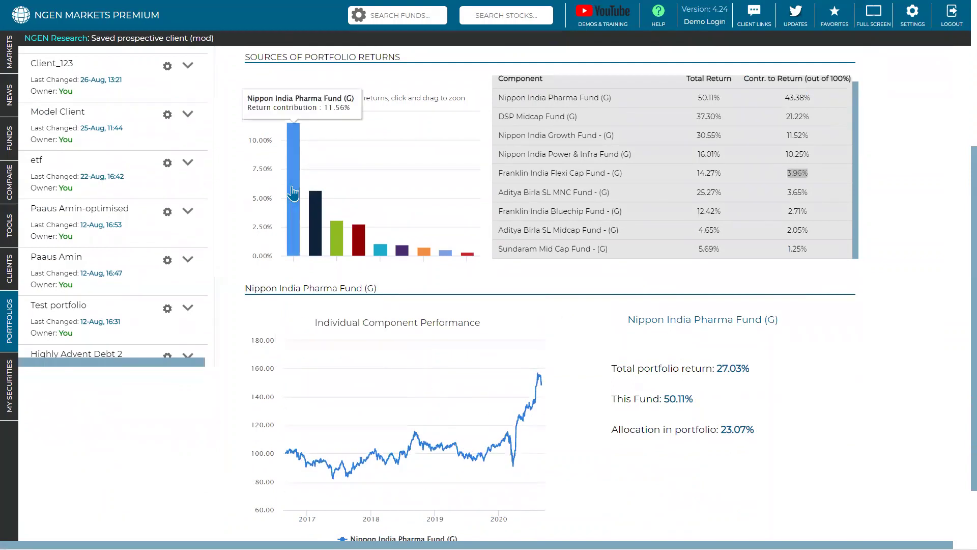
pyautogui.click(311, 219)
pyautogui.click(336, 231)
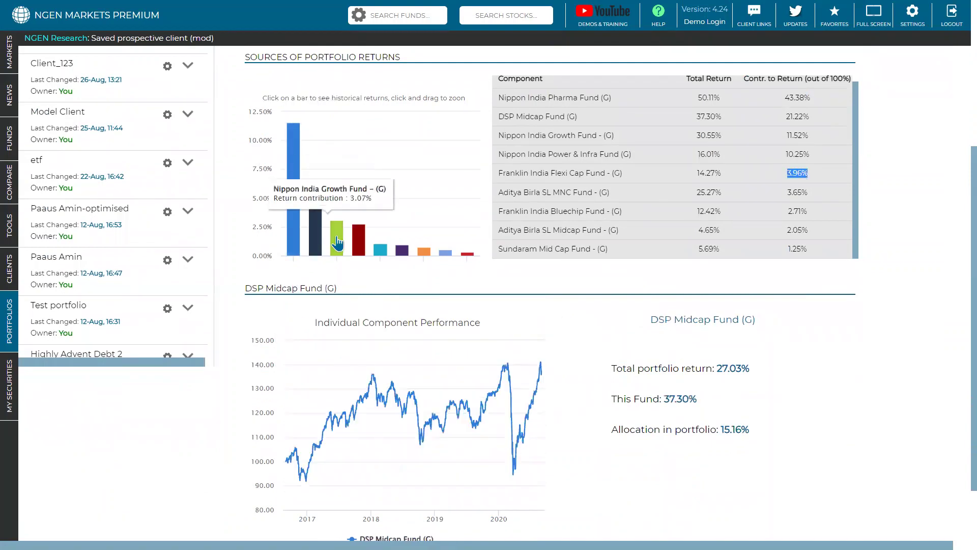
pyautogui.click(358, 240)
pyautogui.click(380, 250)
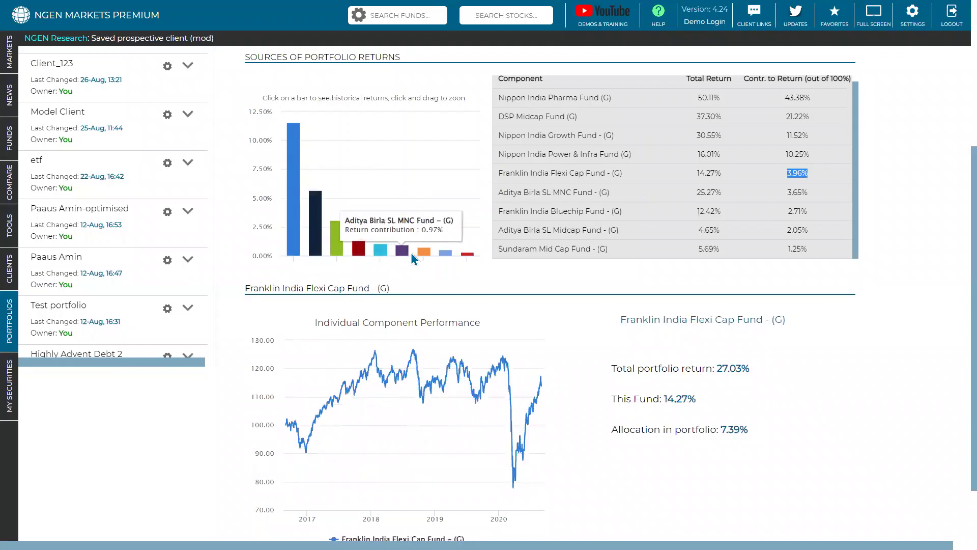
pyautogui.click(405, 254)
pyautogui.click(424, 252)
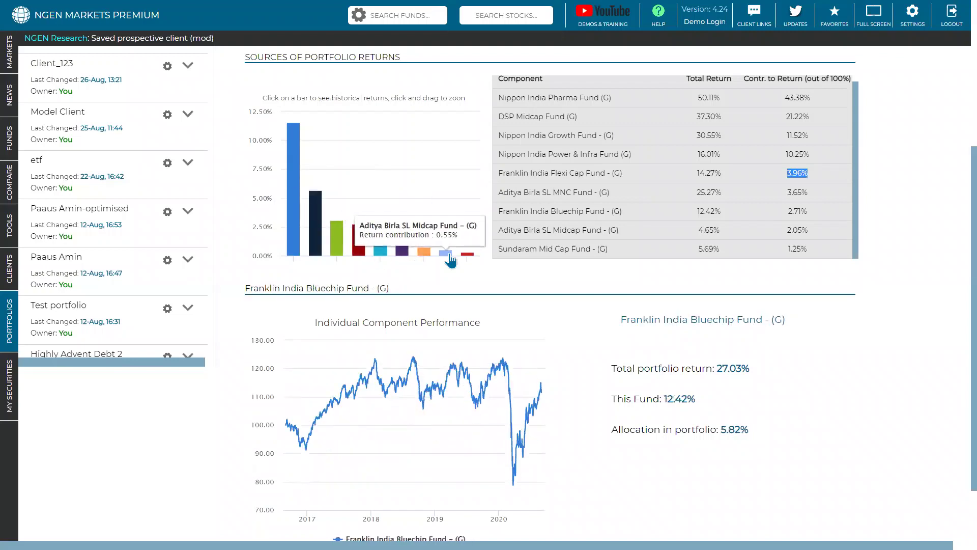
pyautogui.click(445, 253)
pyautogui.click(469, 260)
pyautogui.moveTo(748, 429); pyautogui.dragTo(721, 427)
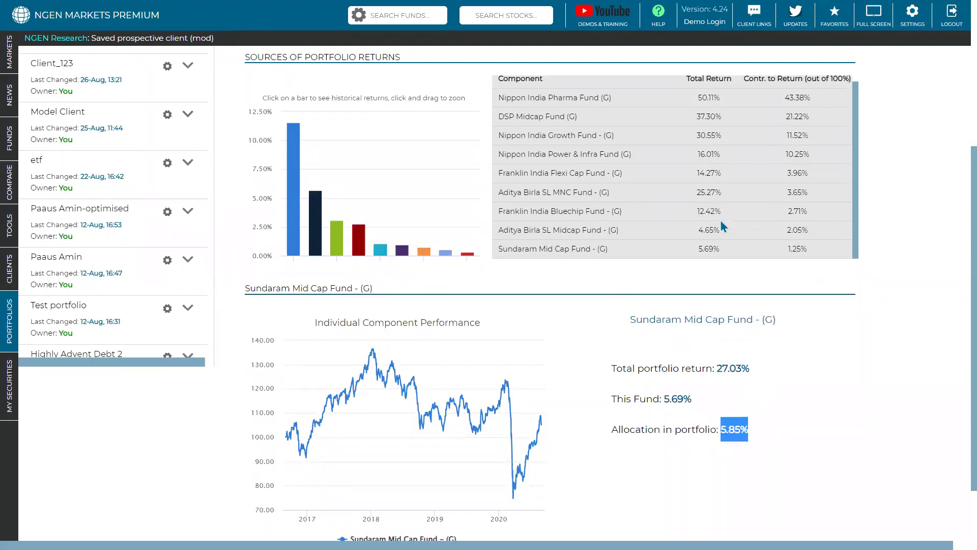
pyautogui.scroll(3, 734, 266)
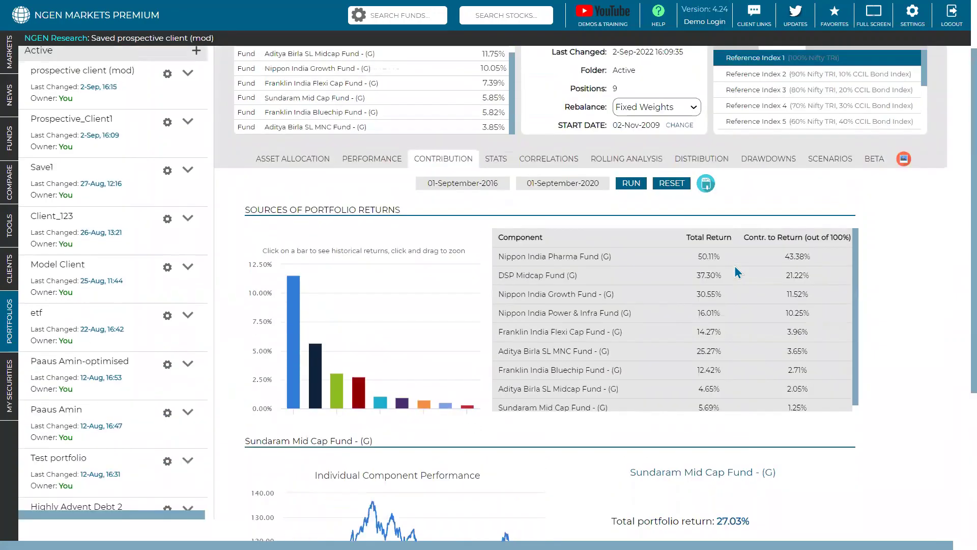
pyautogui.scroll(2, 734, 266)
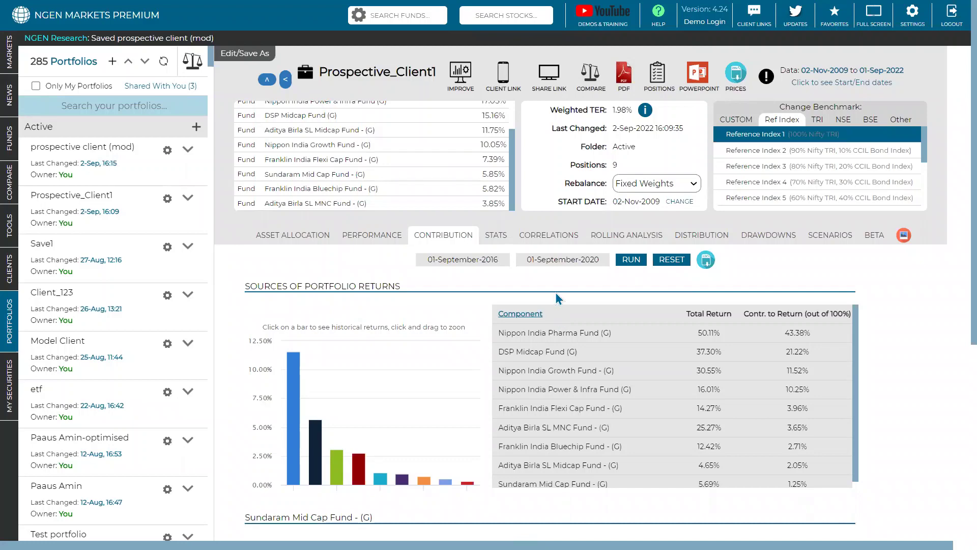
# - Leave full screen, then create and copy a share link for Prospective_Client1
pyautogui.click(488, 49)
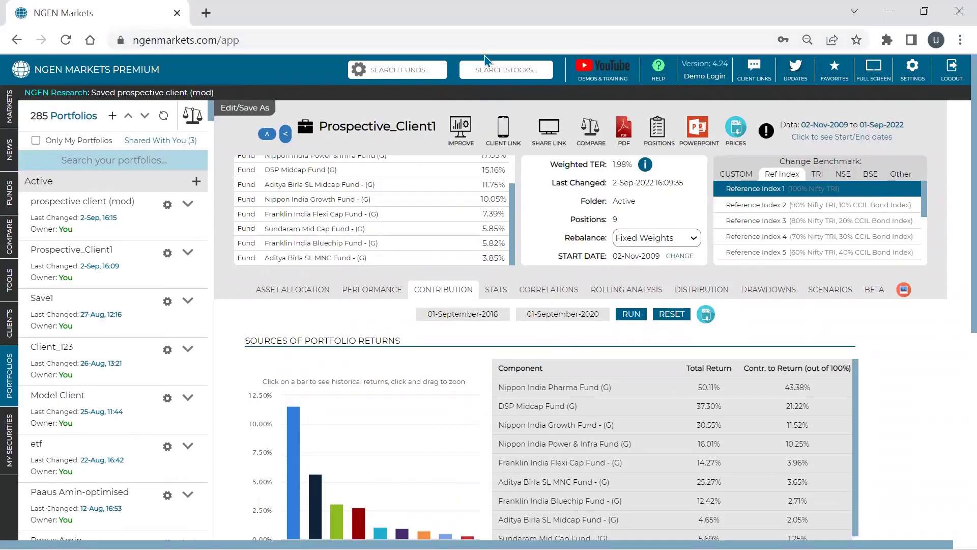
pyautogui.click(549, 133)
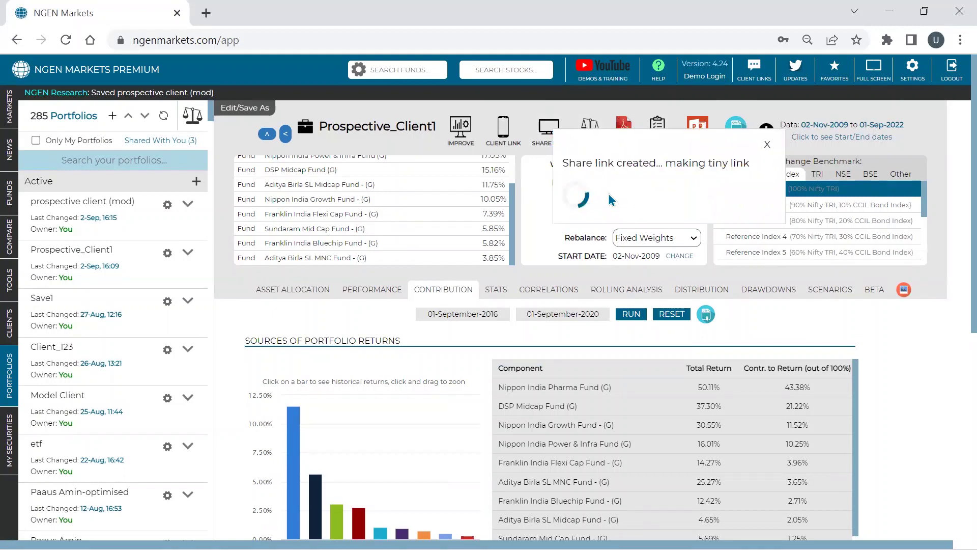
pyautogui.click(723, 195)
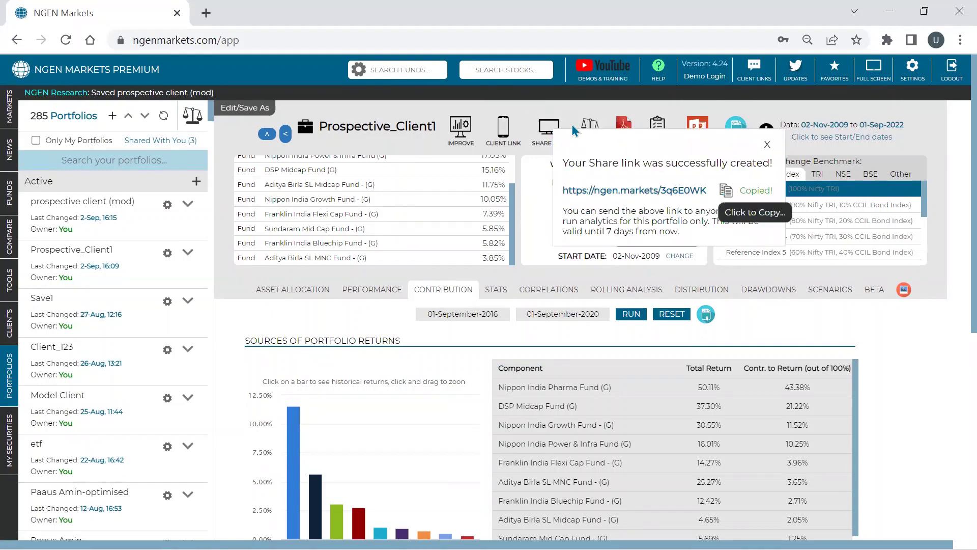
# - Open the shared link in a new tab, then return and select prospective client (mod)
pyautogui.click(206, 13)
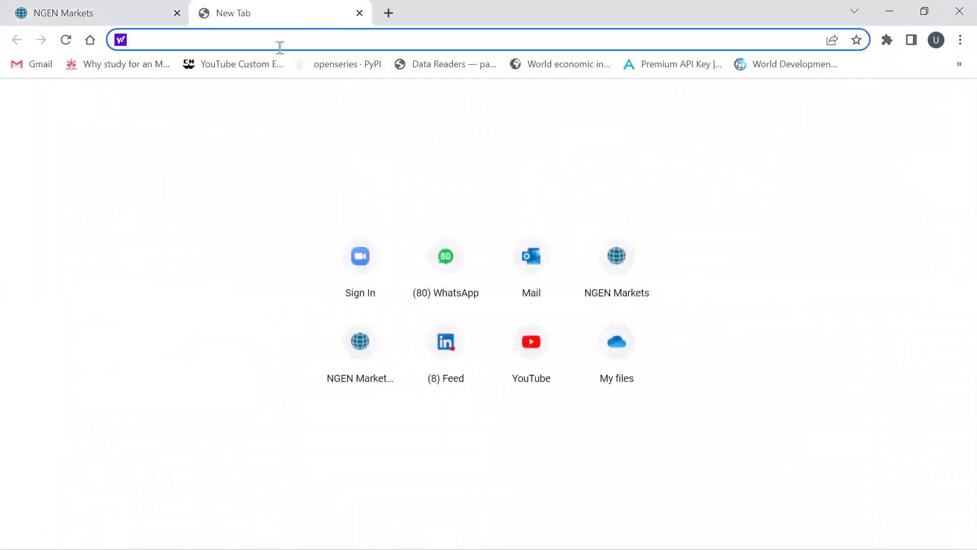
pyautogui.hotkey('ctrl', 'v')
pyautogui.press('Return')
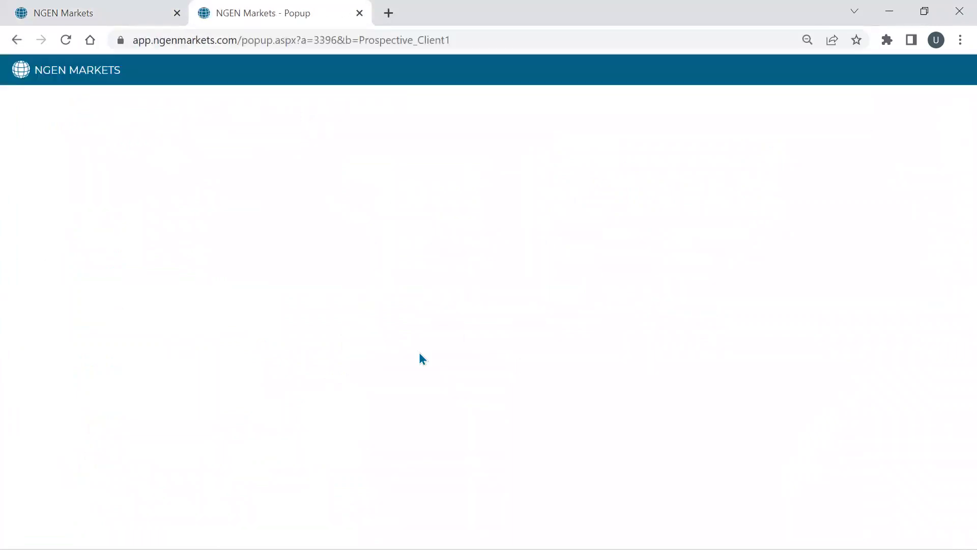
pyautogui.click(78, 15)
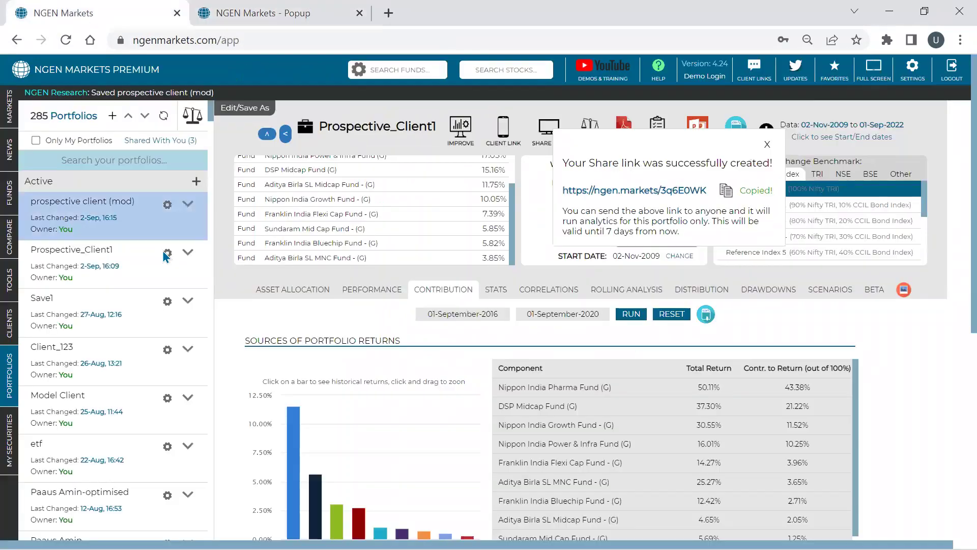
pyautogui.click(188, 204)
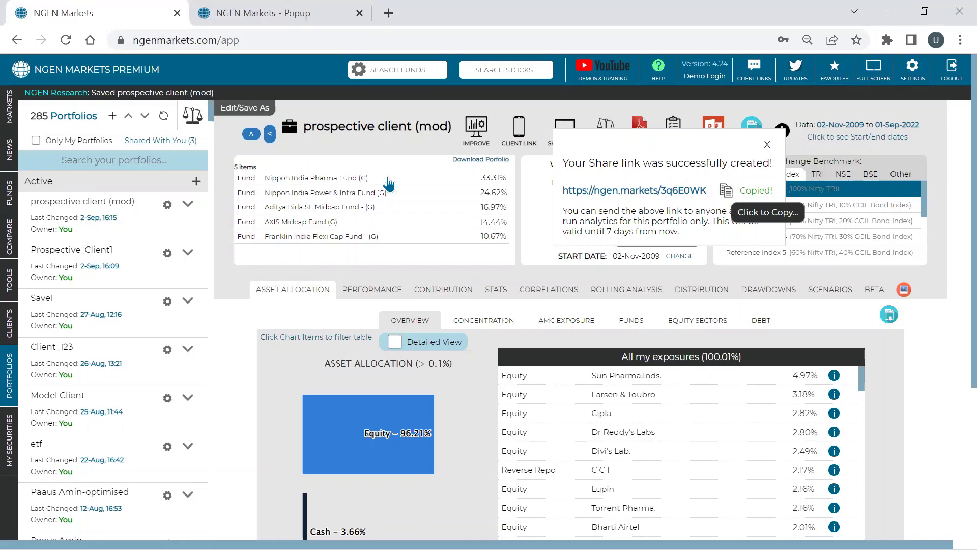
# - Create a share link for prospective client (mod) and load it in a new tab
pyautogui.click(762, 144)
pyautogui.click(565, 128)
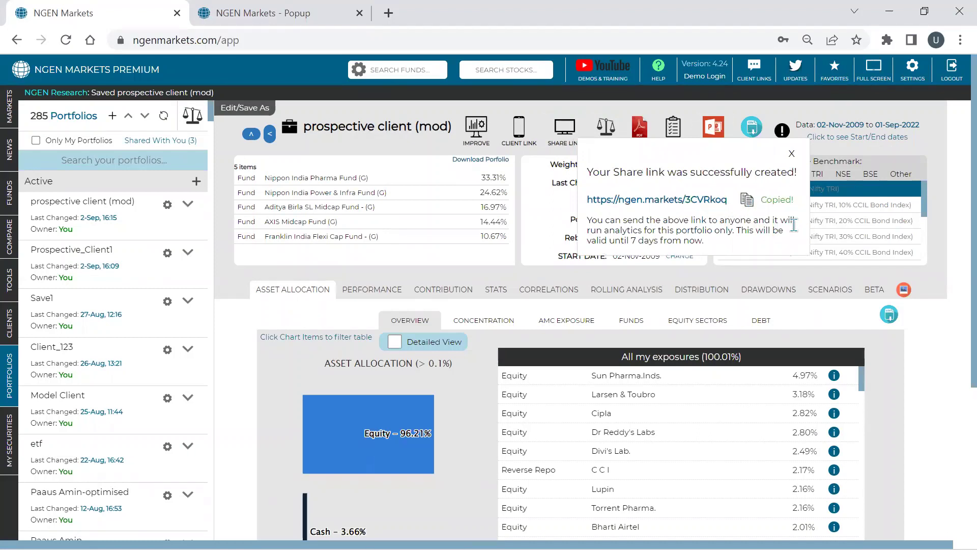
pyautogui.click(392, 19)
pyautogui.hotkey('ctrl', 'v')
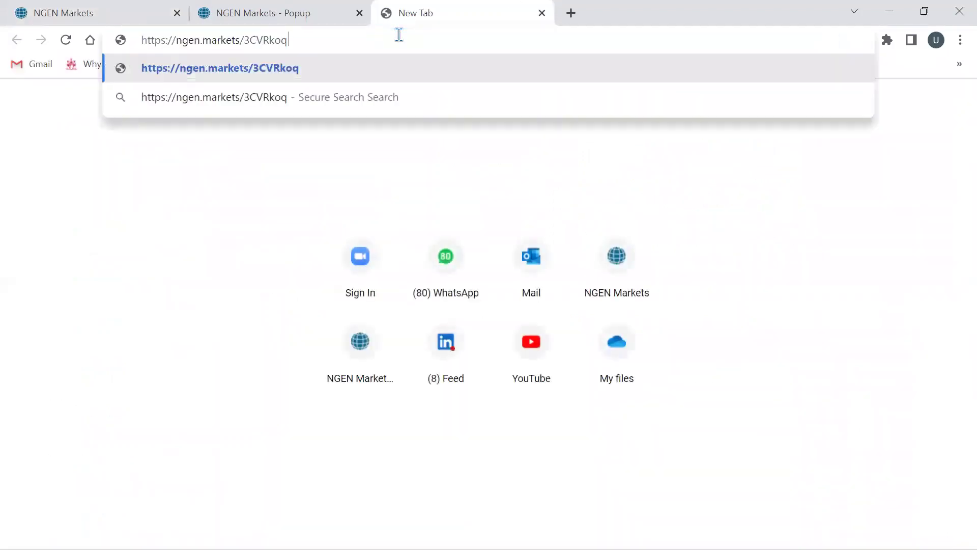
pyautogui.press('Return')
# - Reload both shared analyses and move Prospective_Client1's tab into its own window
pyautogui.click(277, 9)
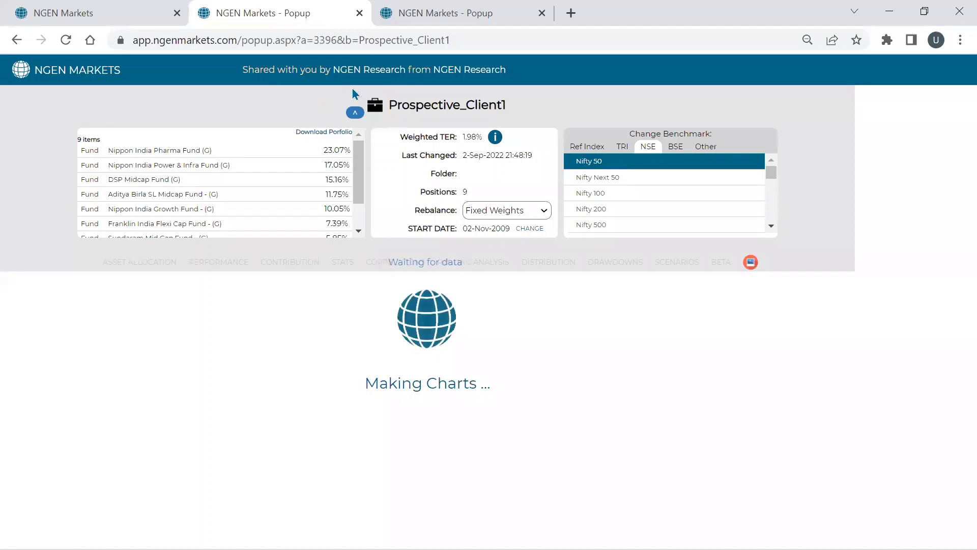
pyautogui.click(476, 7)
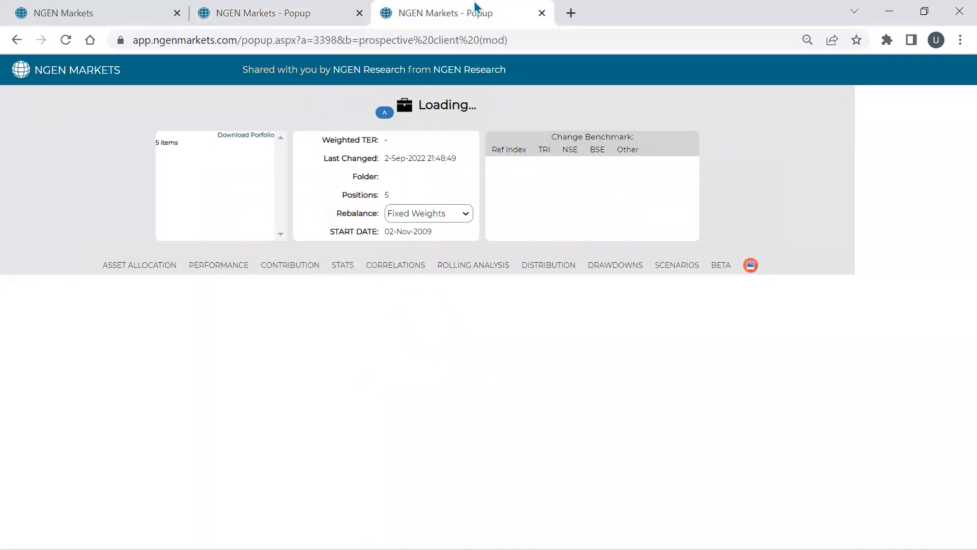
pyautogui.click(221, 8)
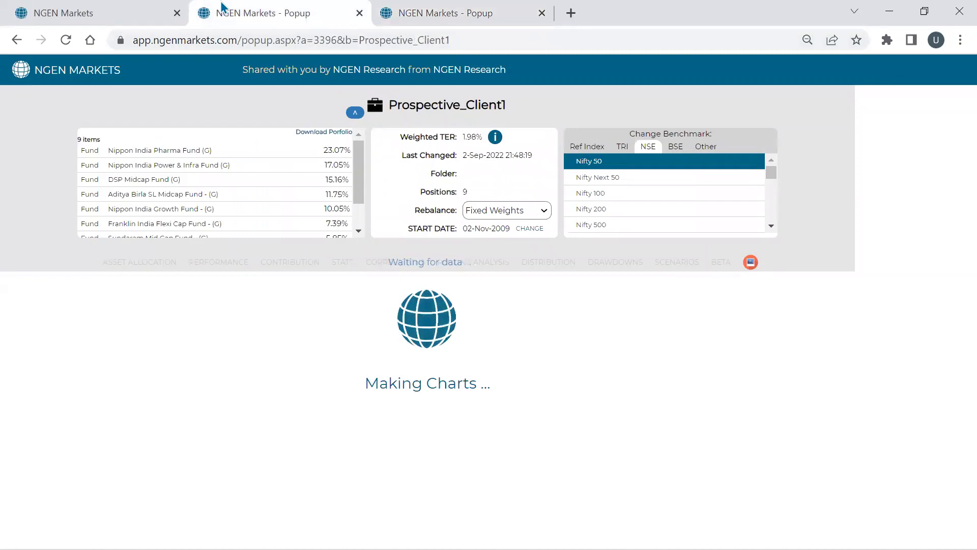
pyautogui.click(66, 42)
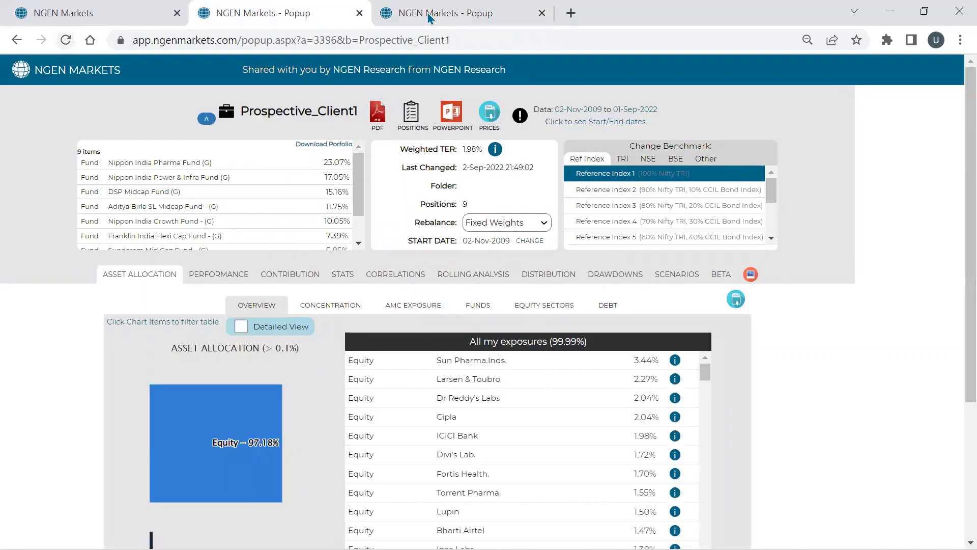
pyautogui.click(430, 16)
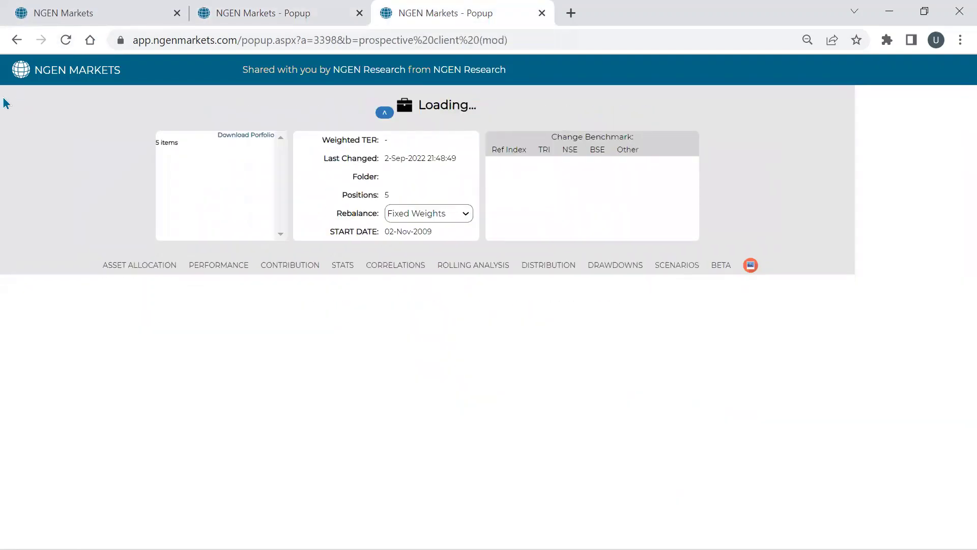
pyautogui.click(66, 40)
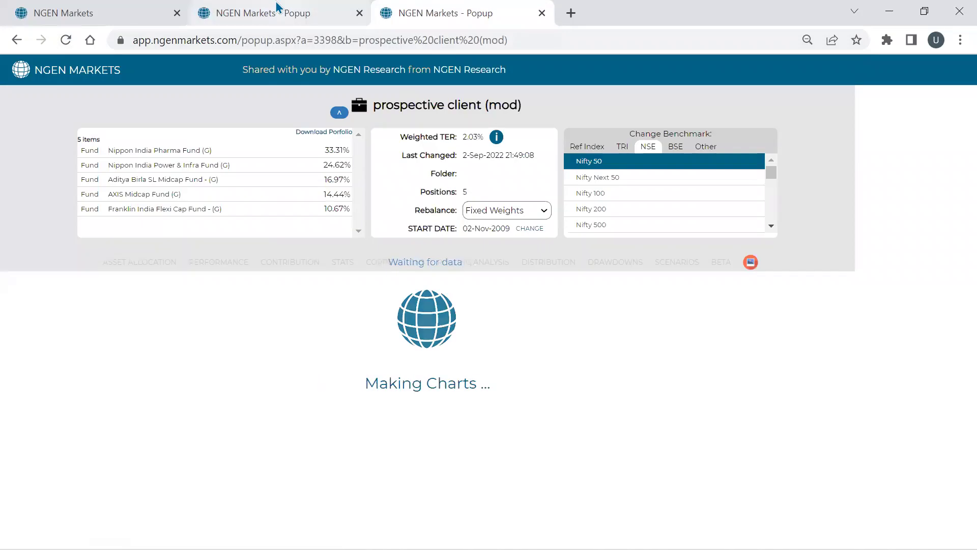
pyautogui.moveTo(278, 6); pyautogui.dragTo(267, 68)
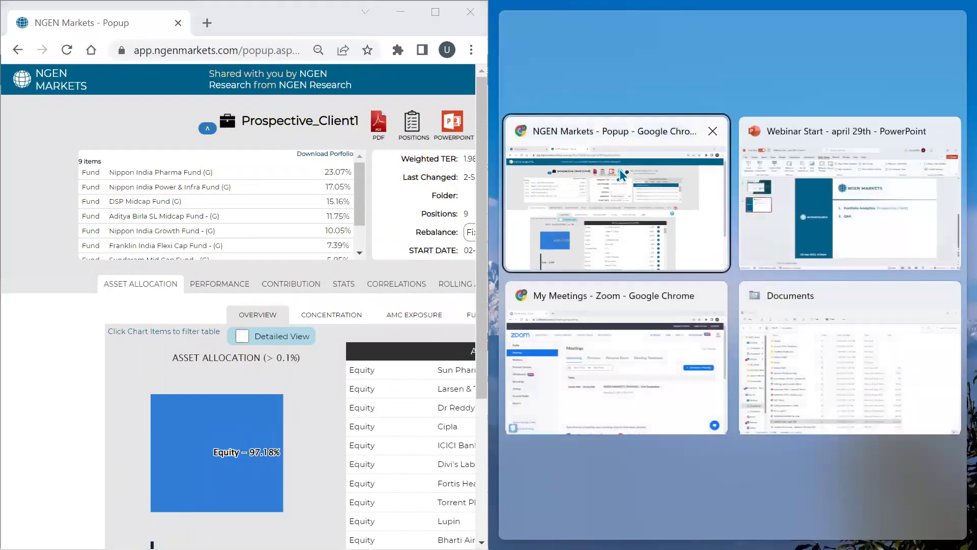
# - Snap the windows side by side and view Prospective_Client1's performance, contribution and holdings stats
pyautogui.click(621, 174)
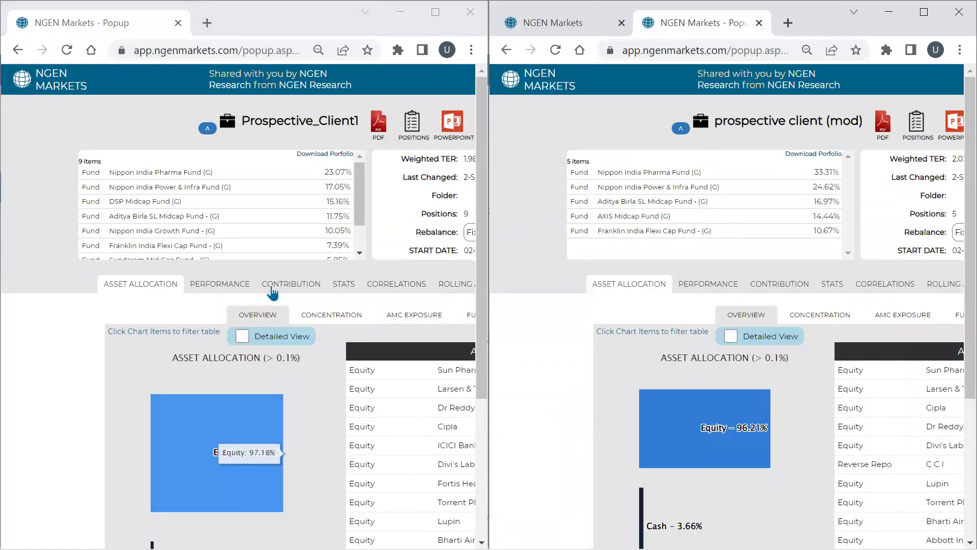
pyautogui.click(219, 283)
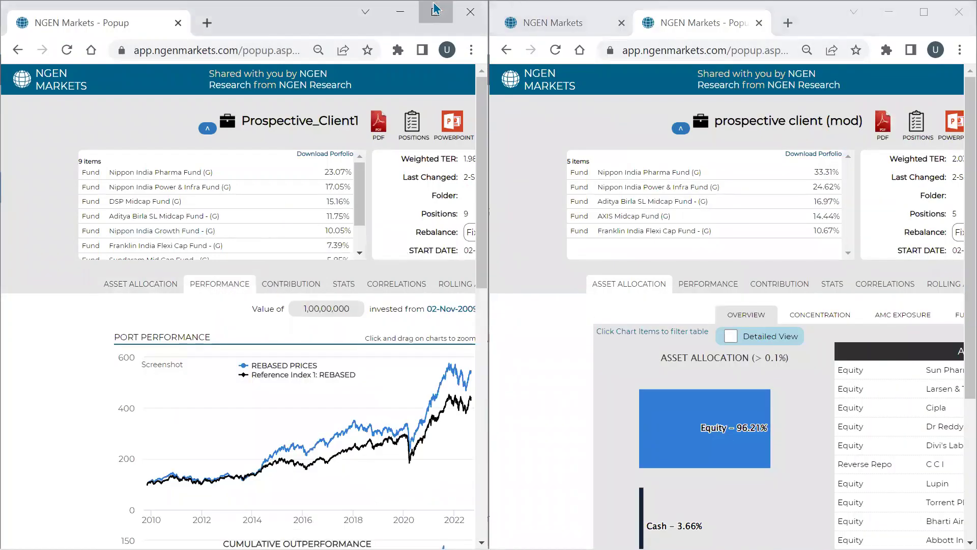
pyautogui.click(452, 12)
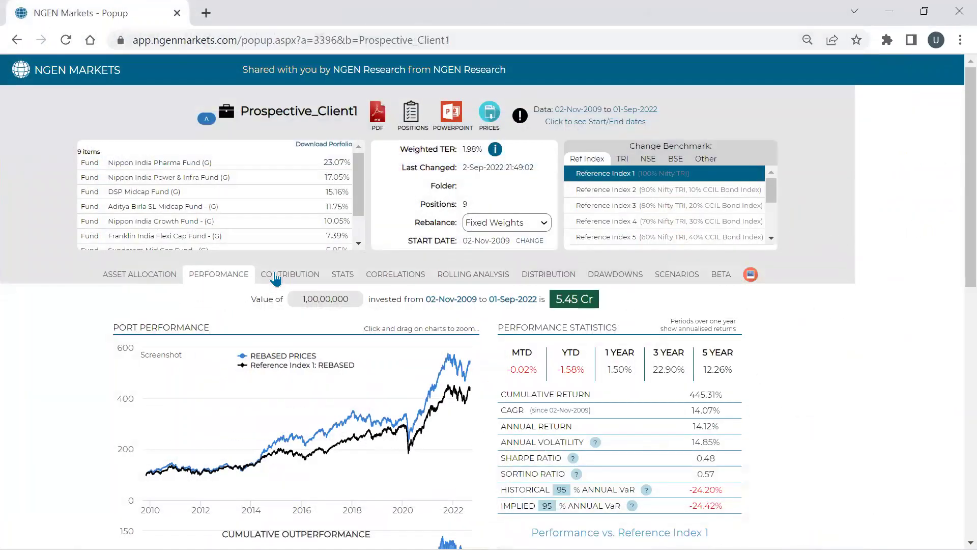
pyautogui.click(276, 278)
pyautogui.click(356, 278)
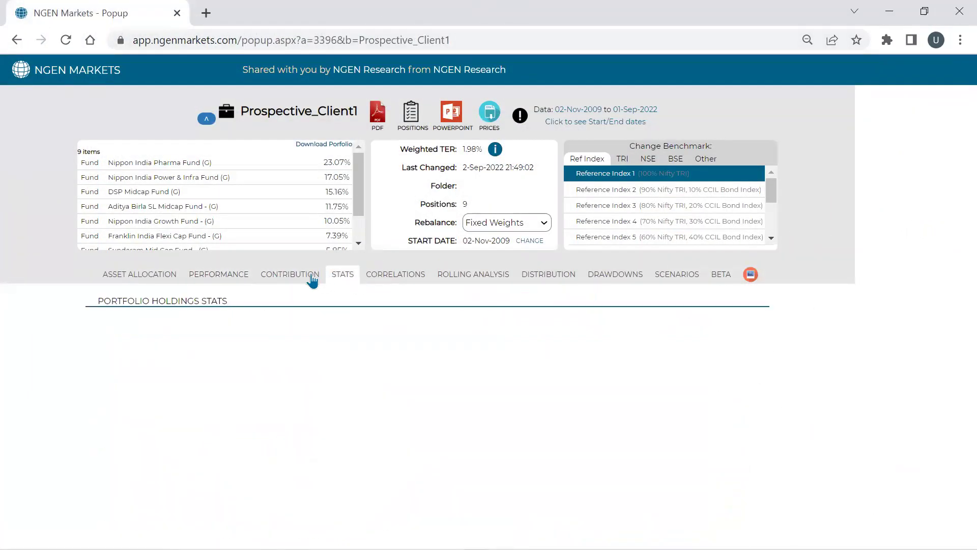
pyautogui.click(312, 279)
pyautogui.press('super+Down')
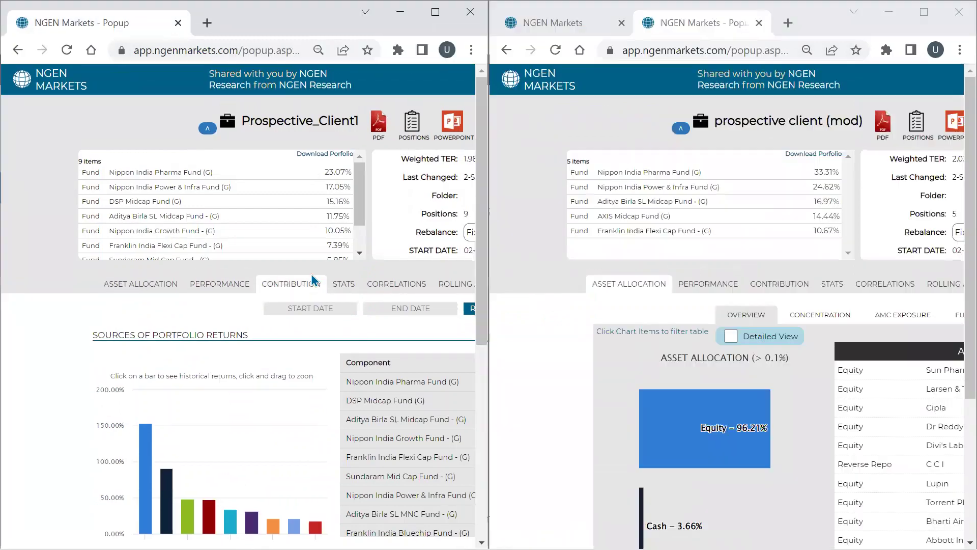
pyautogui.scroll(-5, 310, 275)
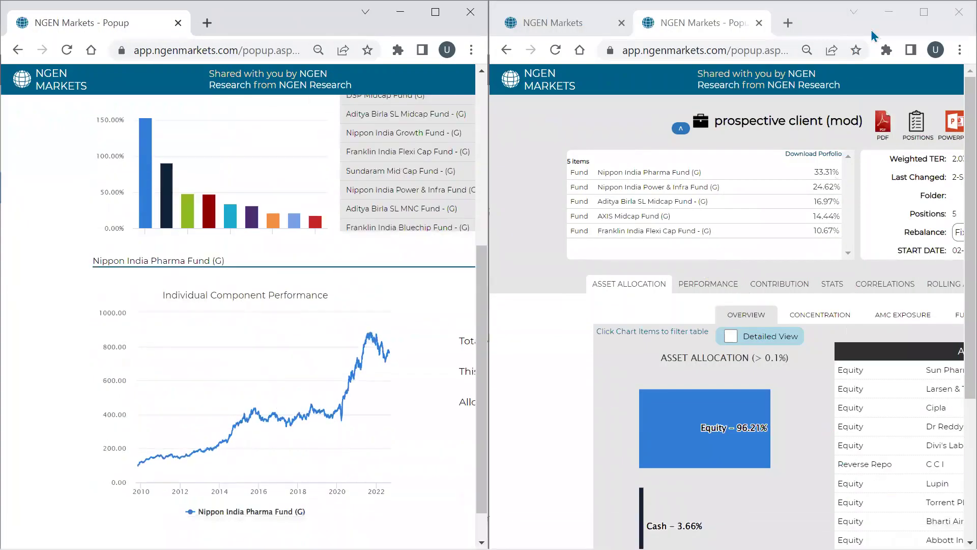
# - Maximize the prospective client (mod) window, view its holdings stats, then return to the main app
pyautogui.click(927, 14)
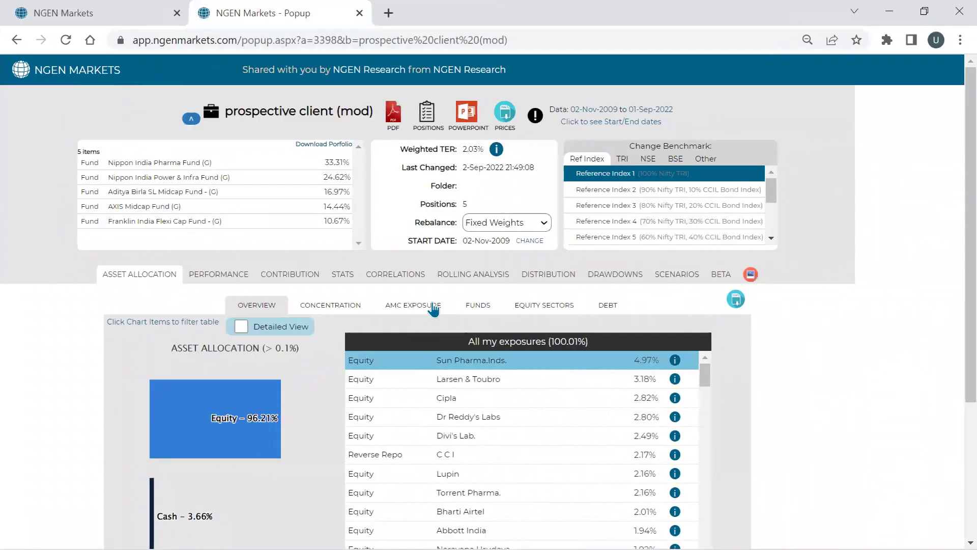
pyautogui.click(344, 275)
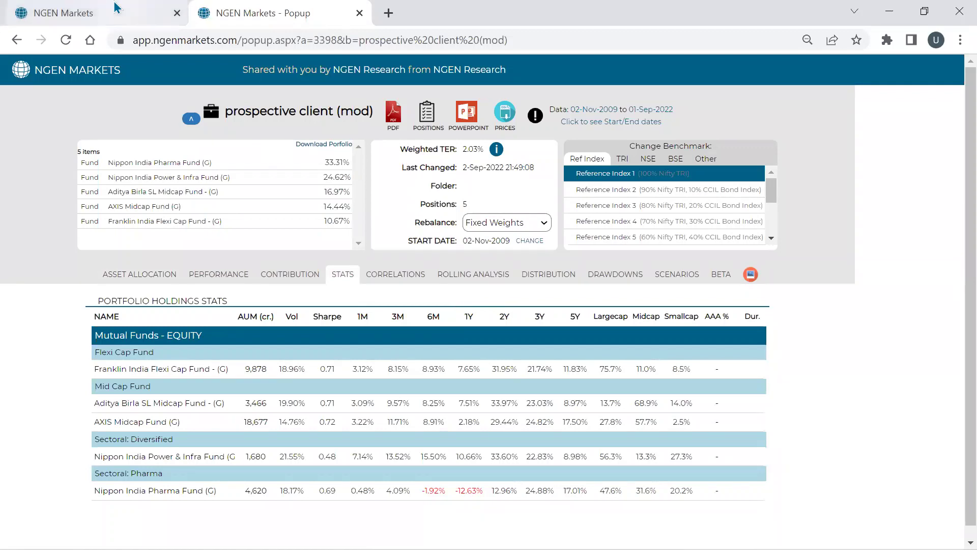
pyautogui.click(392, 16)
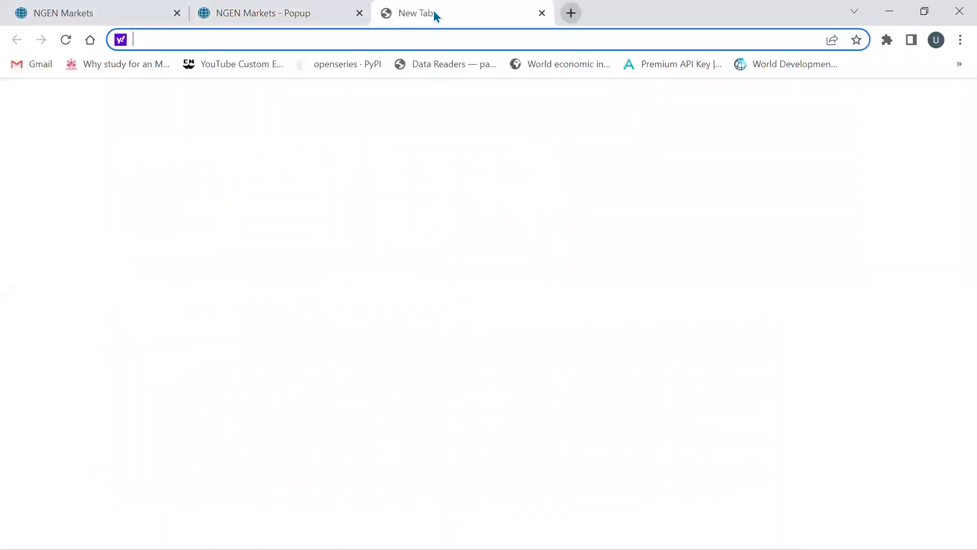
pyautogui.click(571, 13)
pyautogui.click(235, 17)
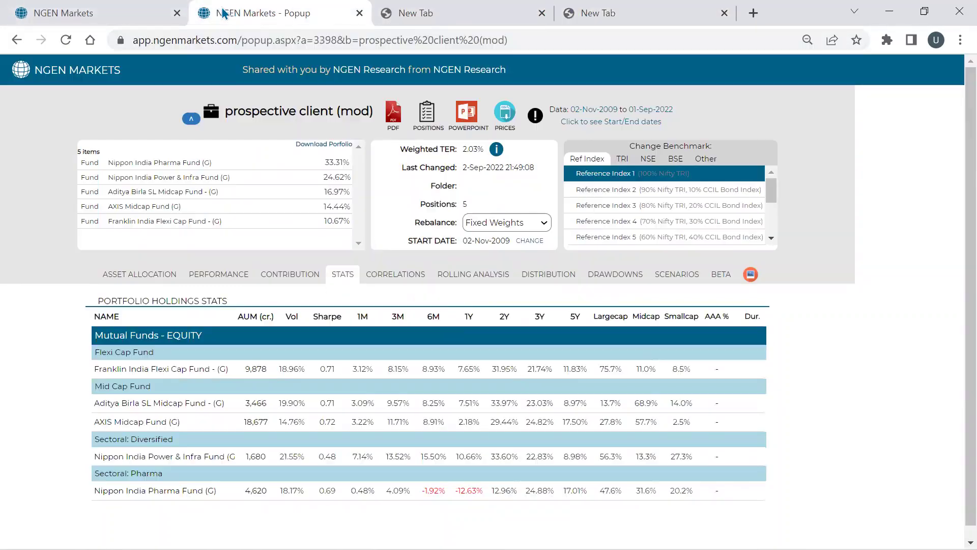
pyautogui.click(118, 7)
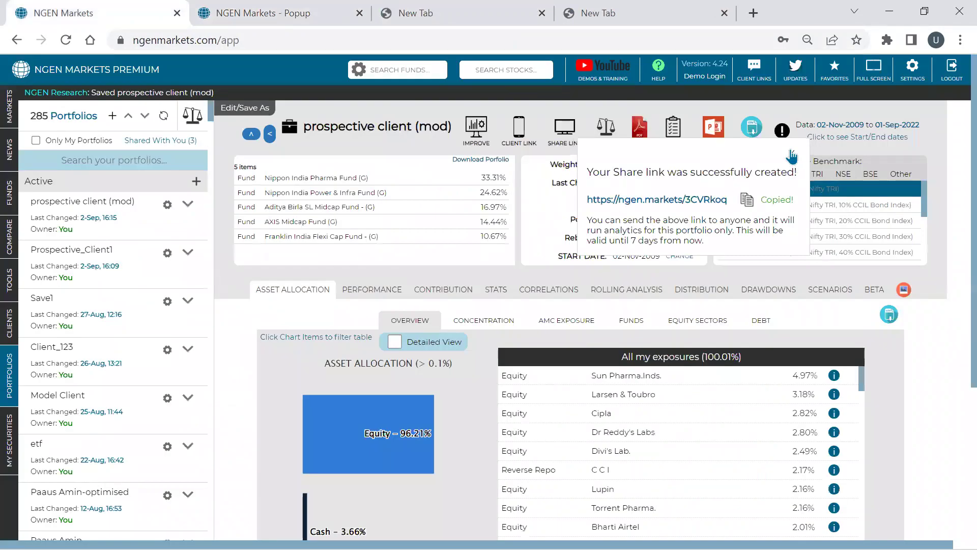
# - Show prospective client (mod)'s performance statistics and select the 14.44 annual volatility
pyautogui.click(791, 156)
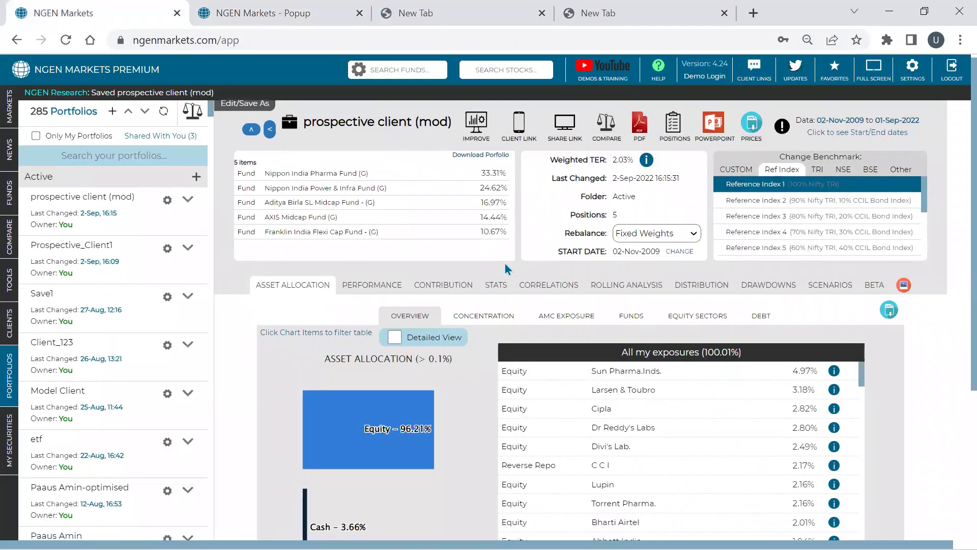
pyautogui.scroll(-2, 507, 268)
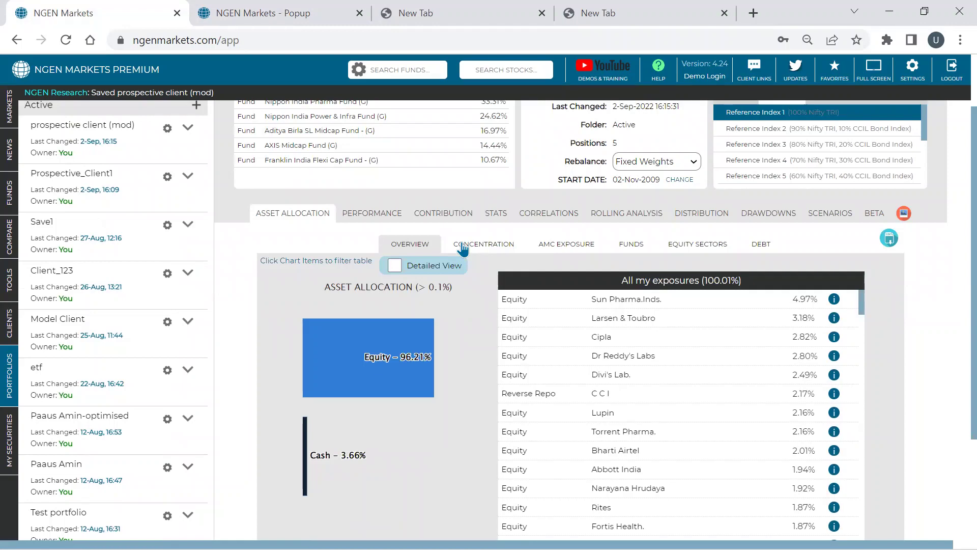
pyautogui.scroll(2, 462, 248)
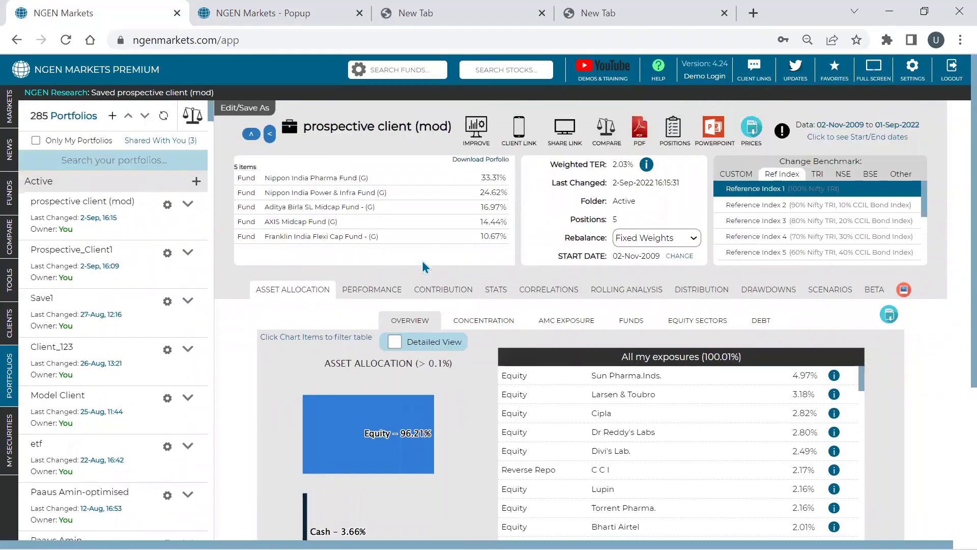
pyautogui.click(384, 294)
pyautogui.scroll(-2, 385, 294)
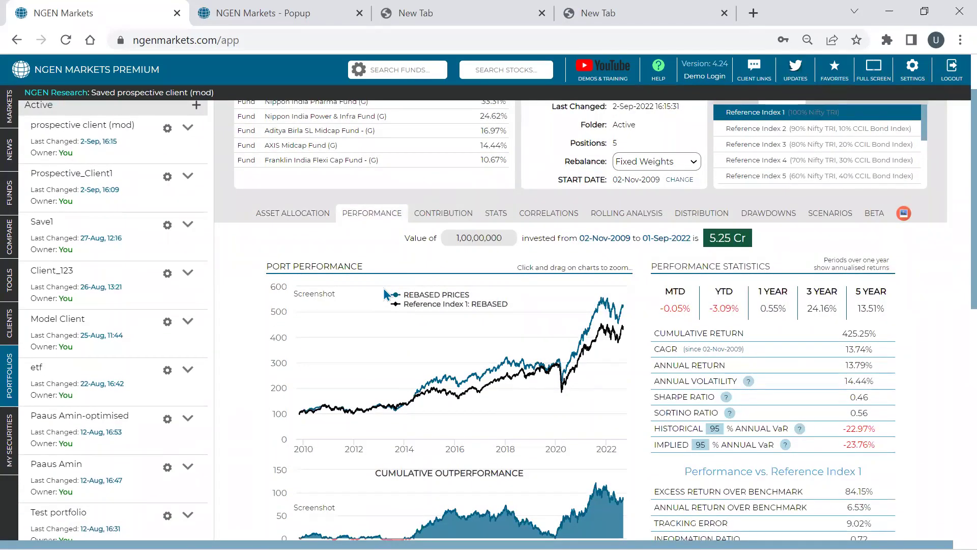
pyautogui.scroll(2, 385, 295)
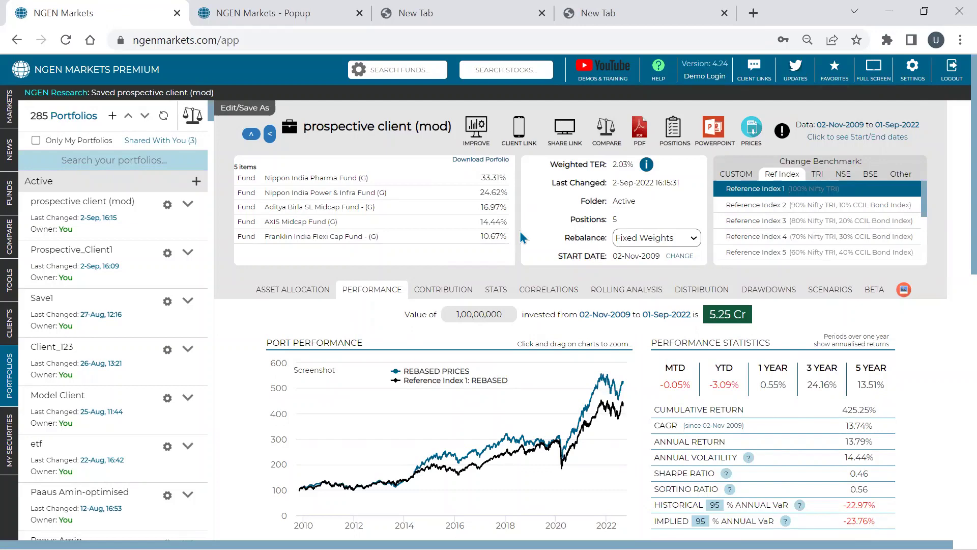
pyautogui.scroll(-1, 520, 232)
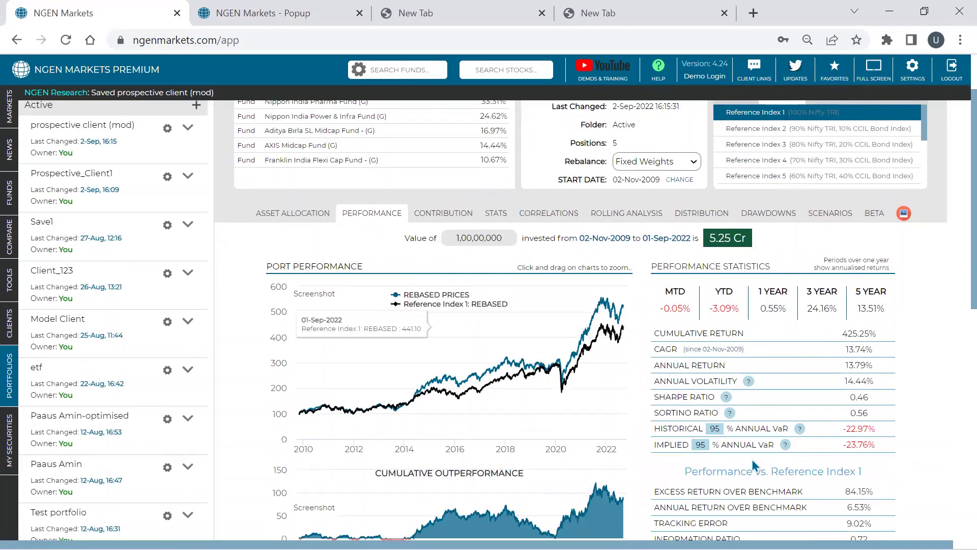
pyautogui.moveTo(785, 446)
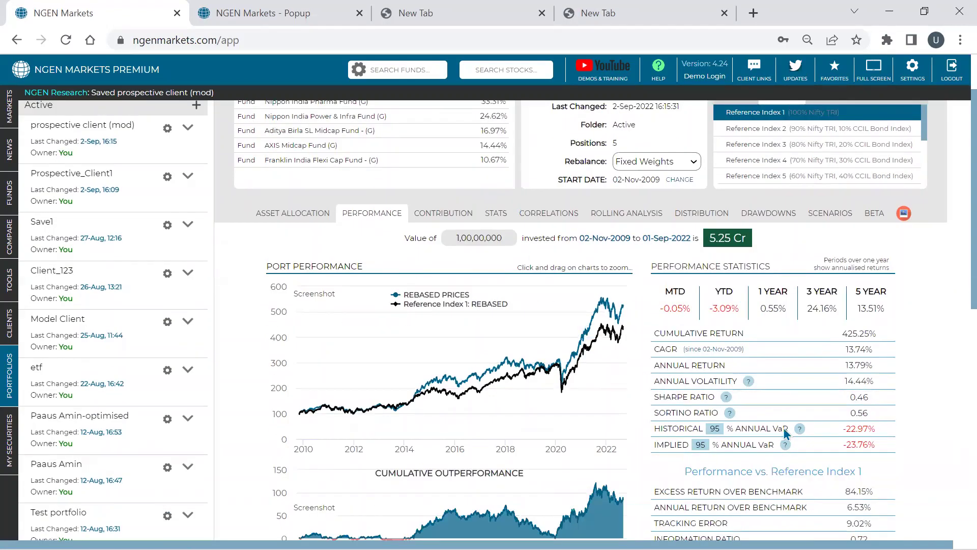
pyautogui.scroll(-2, 777, 390)
pyautogui.scroll(-1, 778, 394)
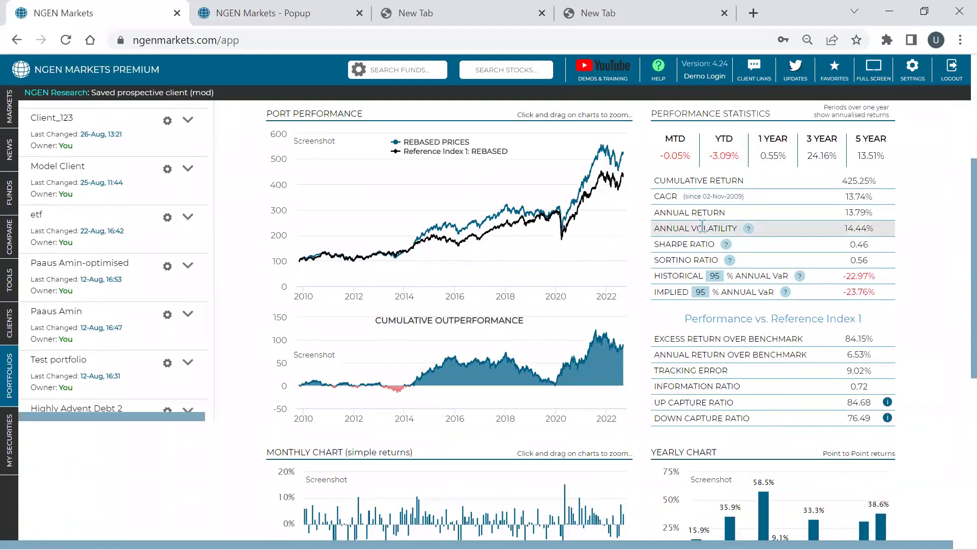
pyautogui.doubleClick(855, 227)
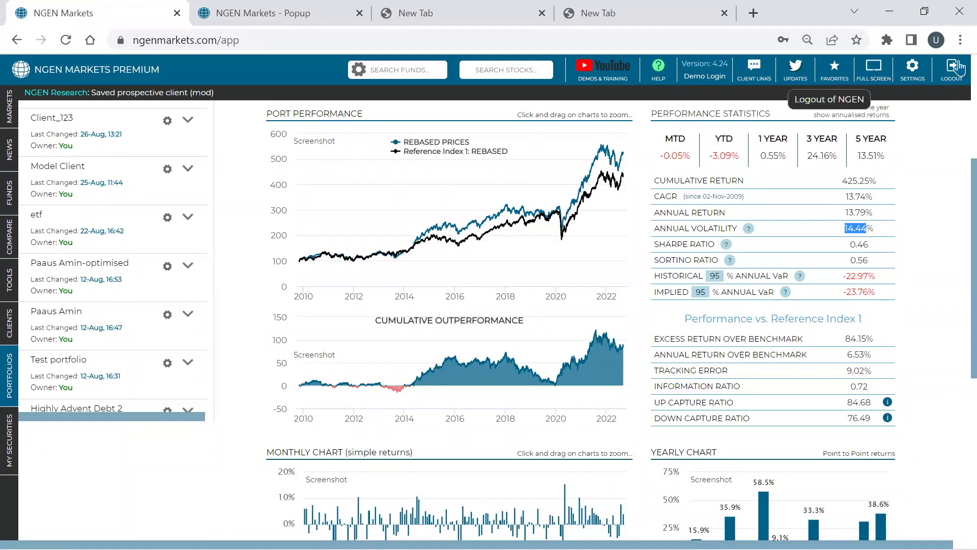
# - Switch the browser to full screen from its options menu
pyautogui.click(960, 40)
pyautogui.click(949, 191)
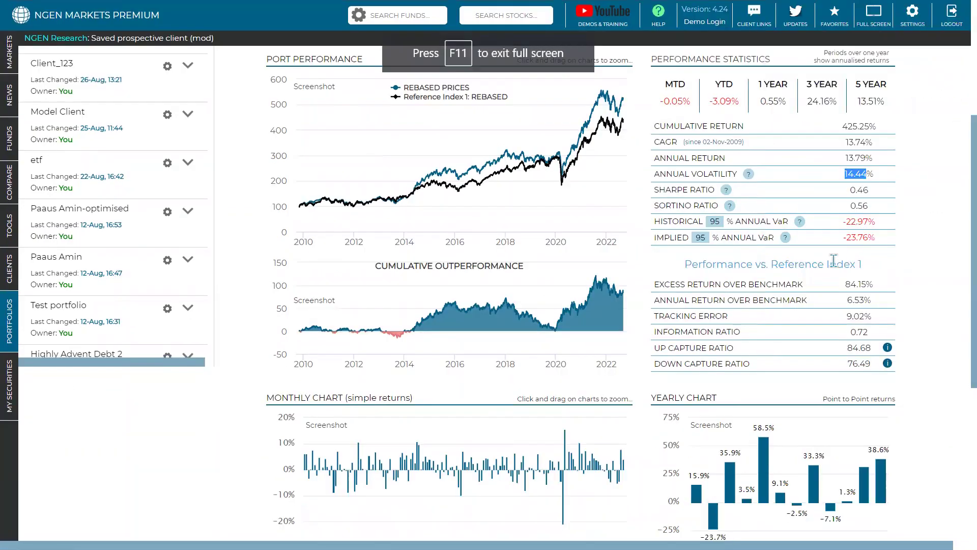
pyautogui.scroll(3, 823, 268)
pyautogui.scroll(1, 821, 267)
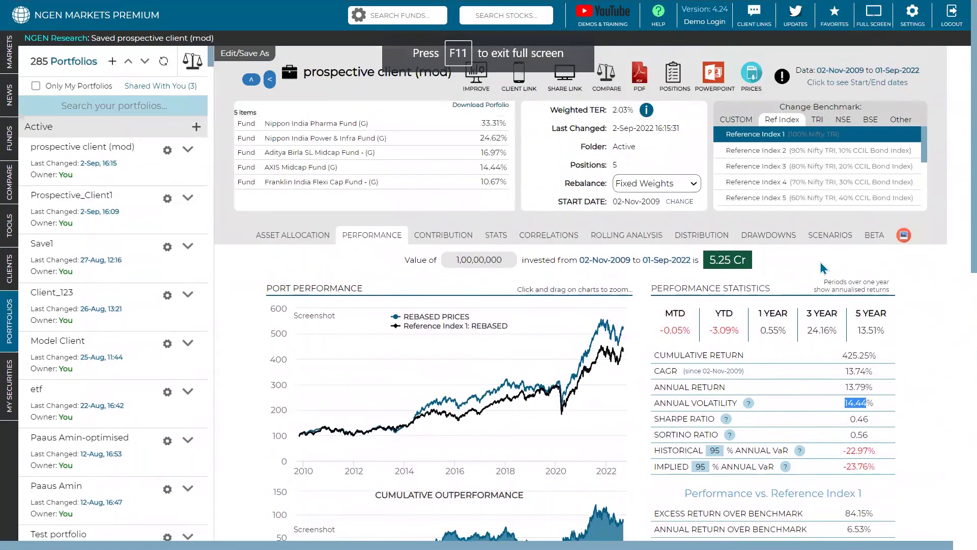
pyautogui.scroll(-1, 814, 267)
pyautogui.scroll(1, 811, 269)
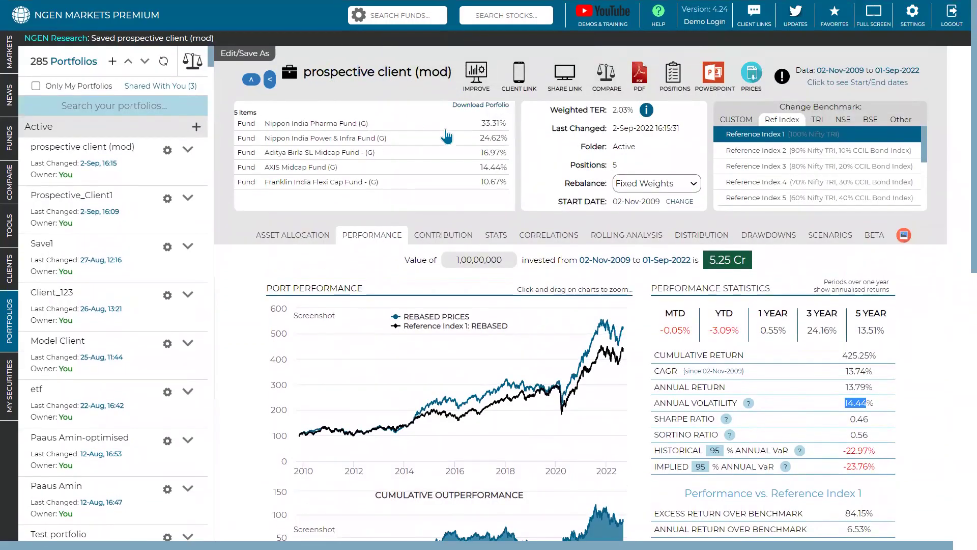
pyautogui.scroll(-1, 514, 174)
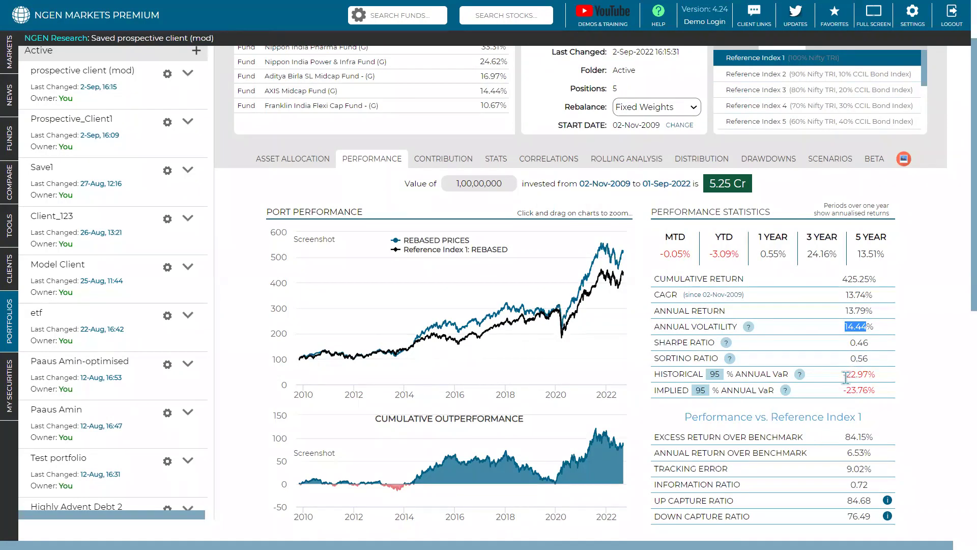
# - Set historical VaR confidence to 99%, select the -36.96% VaR, and exit full screen
pyautogui.click(718, 374)
pyautogui.press('BackSpace')
pyautogui.write('9')
pyautogui.doubleClick(859, 373)
pyautogui.tripleClick(859, 374)
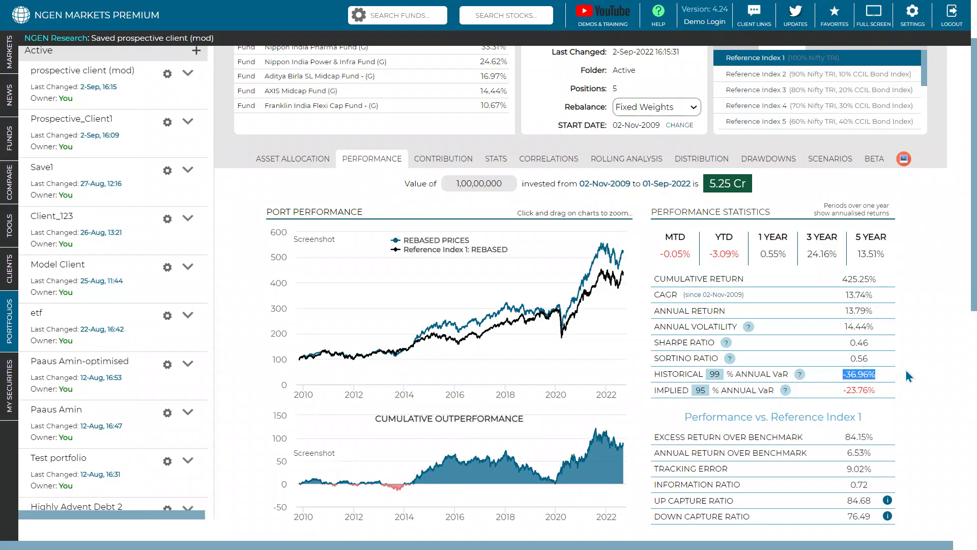
pyautogui.scroll(2, 905, 369)
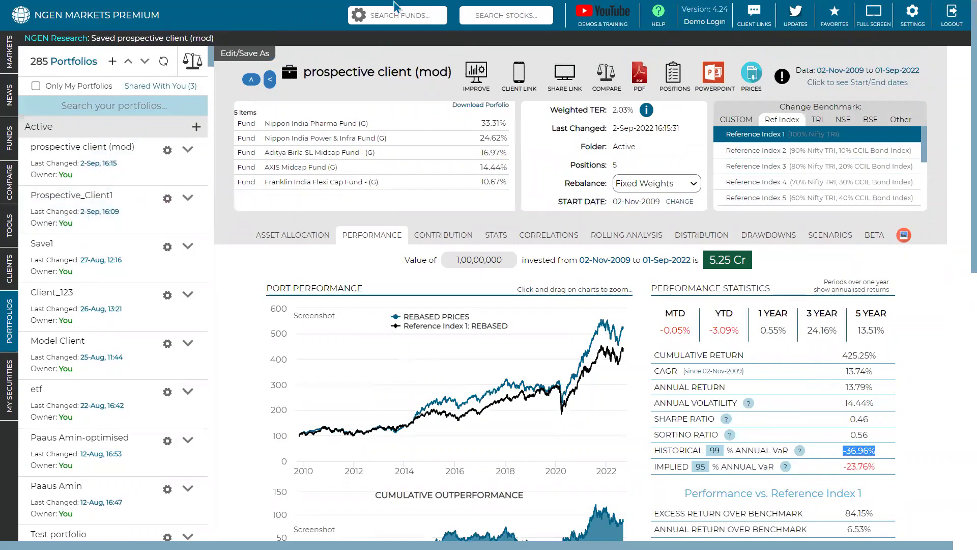
pyautogui.press('F11')
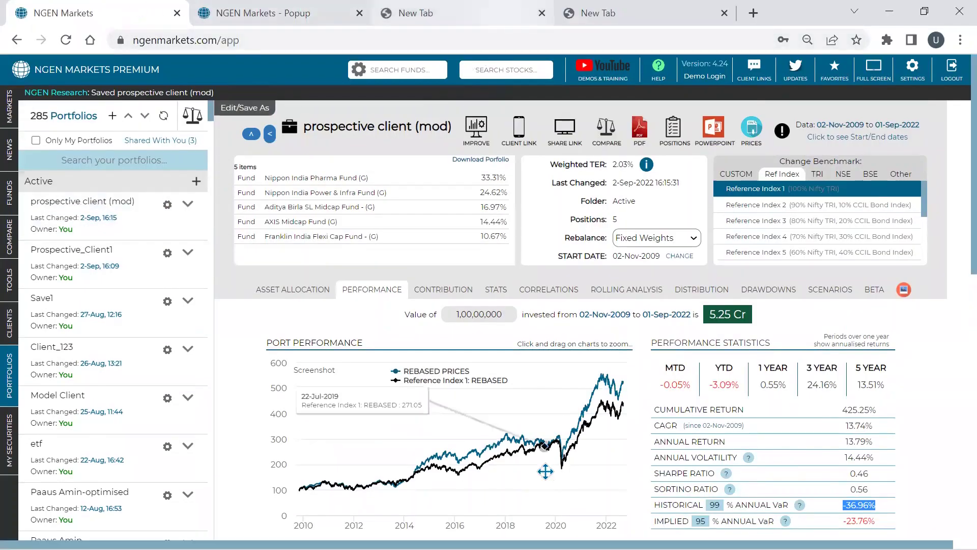
# - Merge the separate popup window into the main browser's tab strip
pyautogui.moveTo(472, 544)
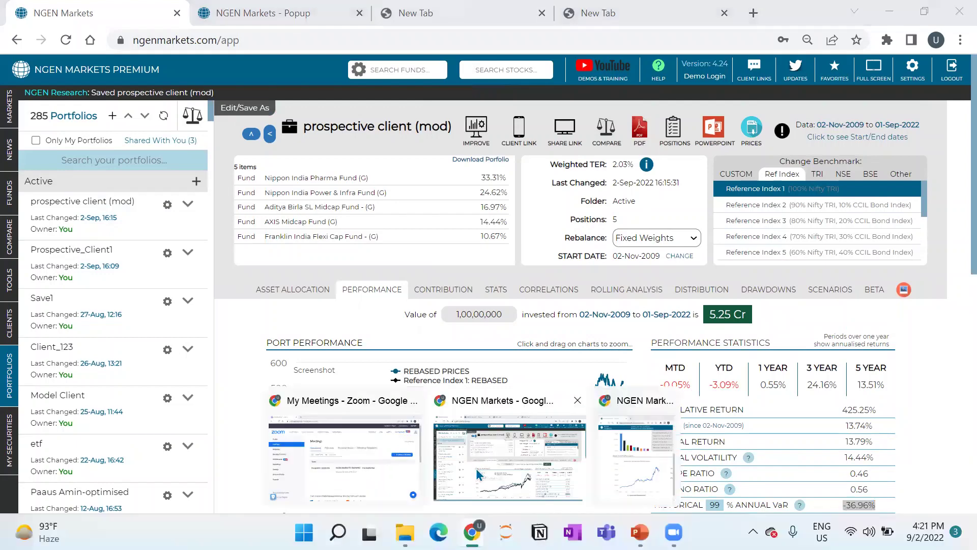
pyautogui.click(611, 453)
pyautogui.moveTo(93, 29); pyautogui.dragTo(486, 26)
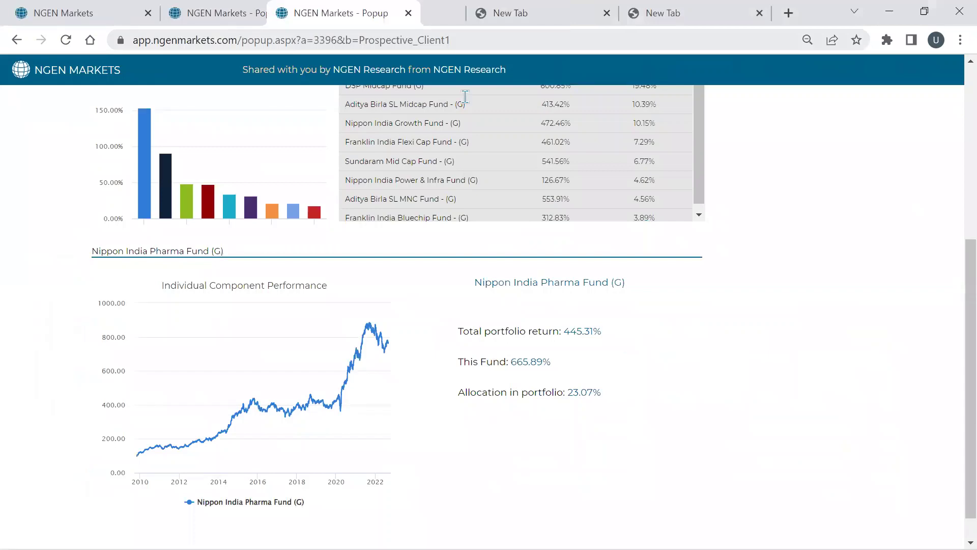
pyautogui.click(285, 16)
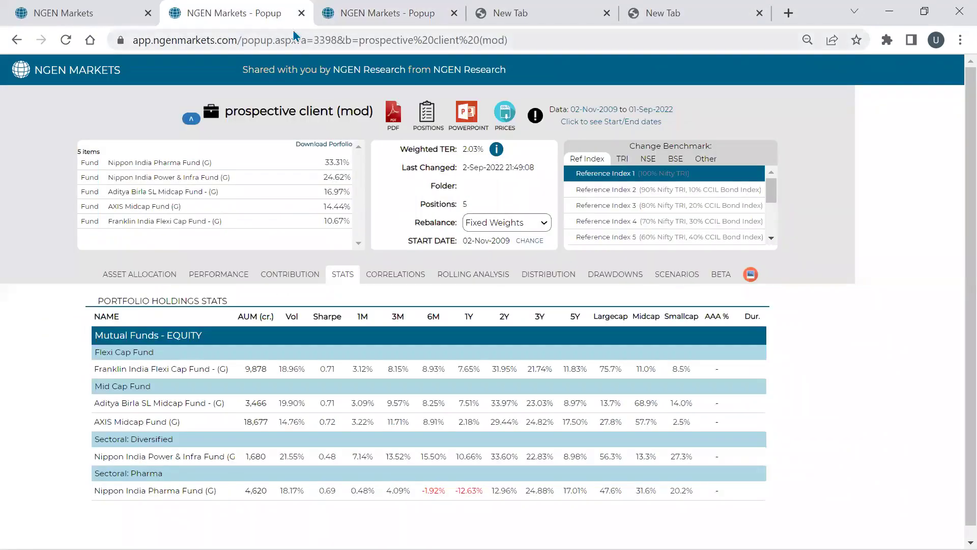
pyautogui.click(318, 20)
# - Set Prospective_Client1's historical VaR confidence to 99% (-40.03%), then return to the main app
pyautogui.scroll(10, 282, 262)
pyautogui.click(194, 275)
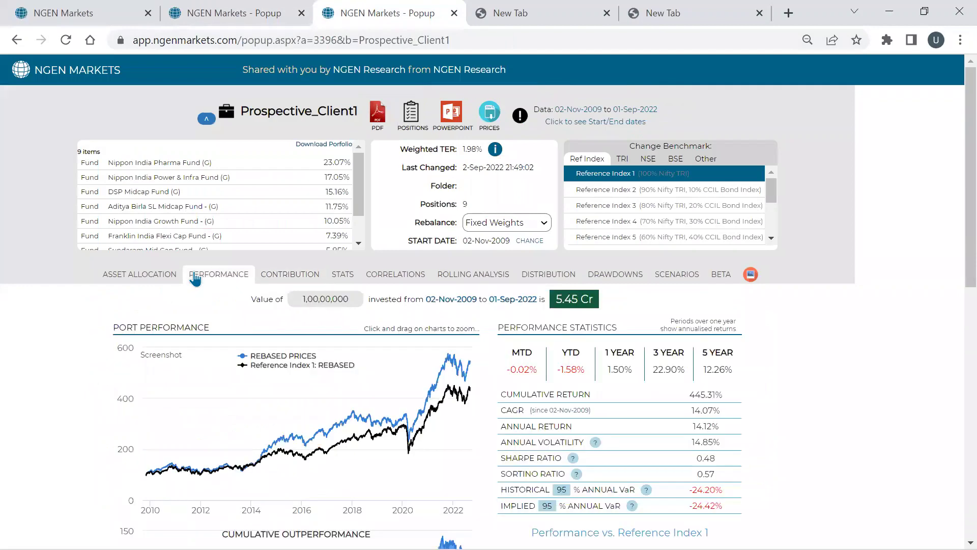
pyautogui.scroll(-3, 196, 278)
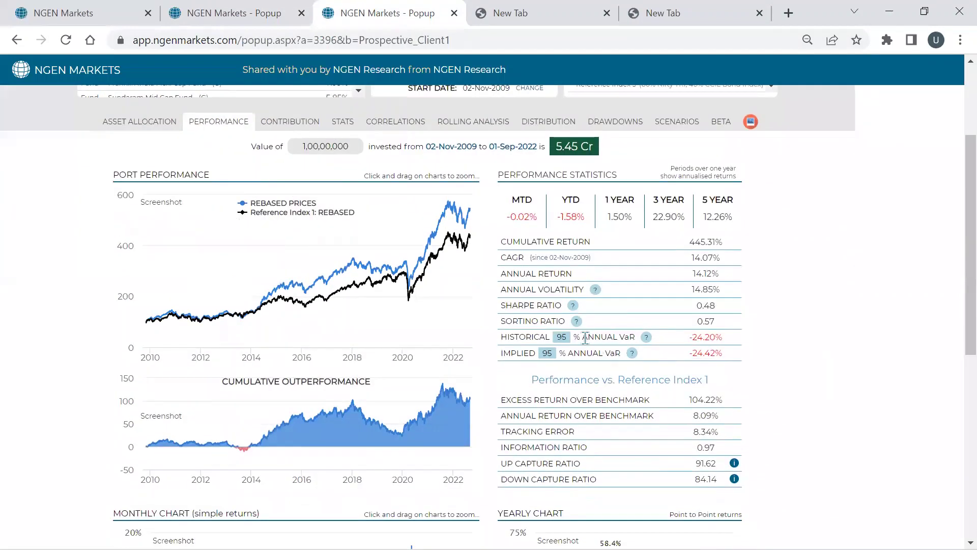
pyautogui.press('BackSpace')
pyautogui.write('9')
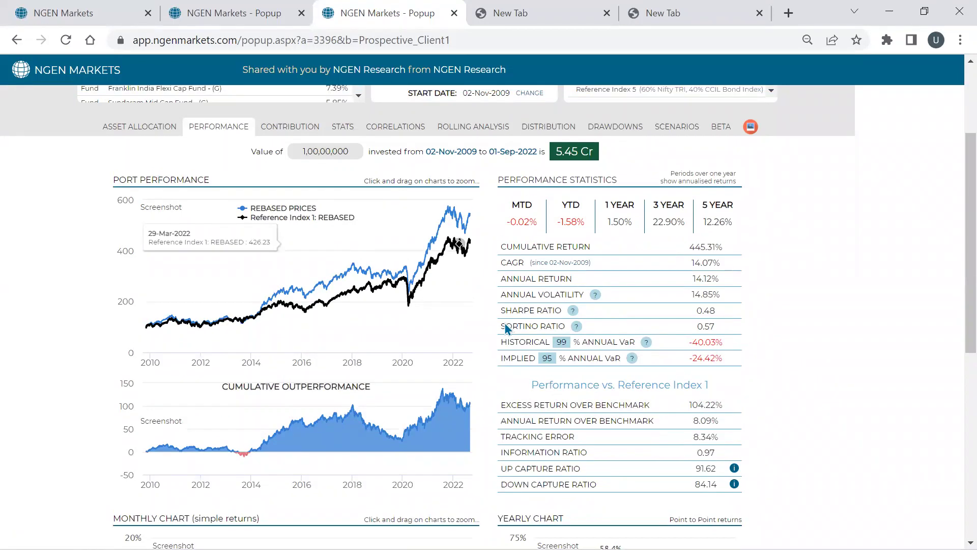
pyautogui.scroll(3, 158, 206)
pyautogui.scroll(-2, 157, 204)
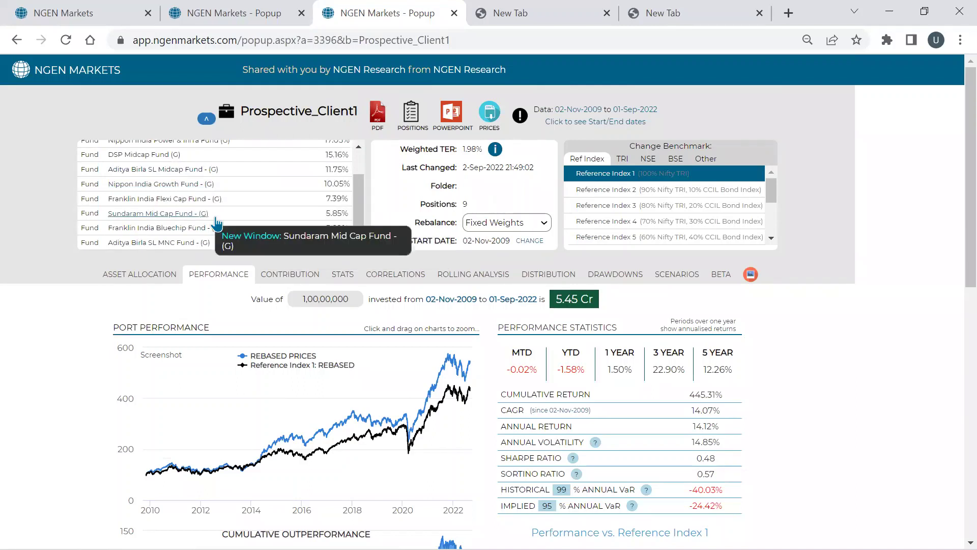
pyautogui.click(96, 22)
pyautogui.scroll(-1, 892, 433)
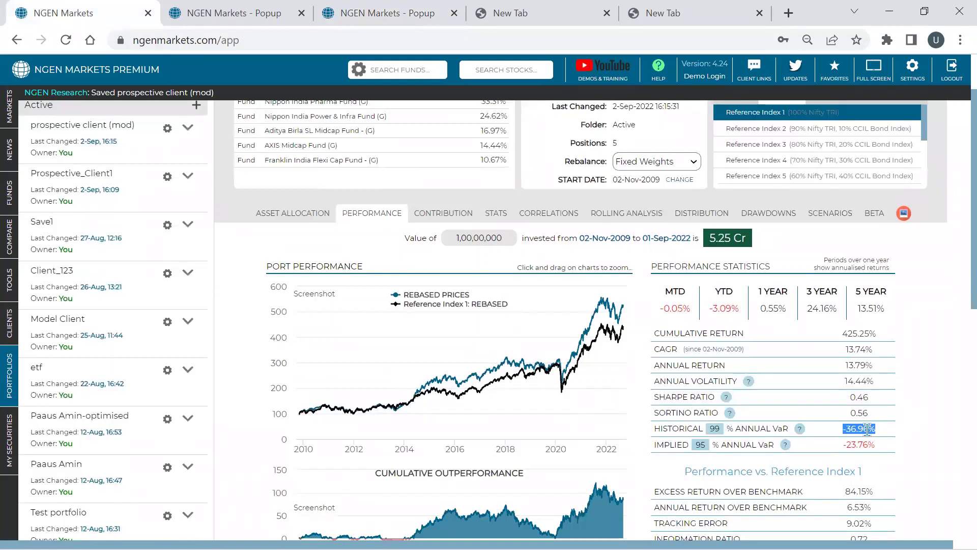
pyautogui.click(328, 19)
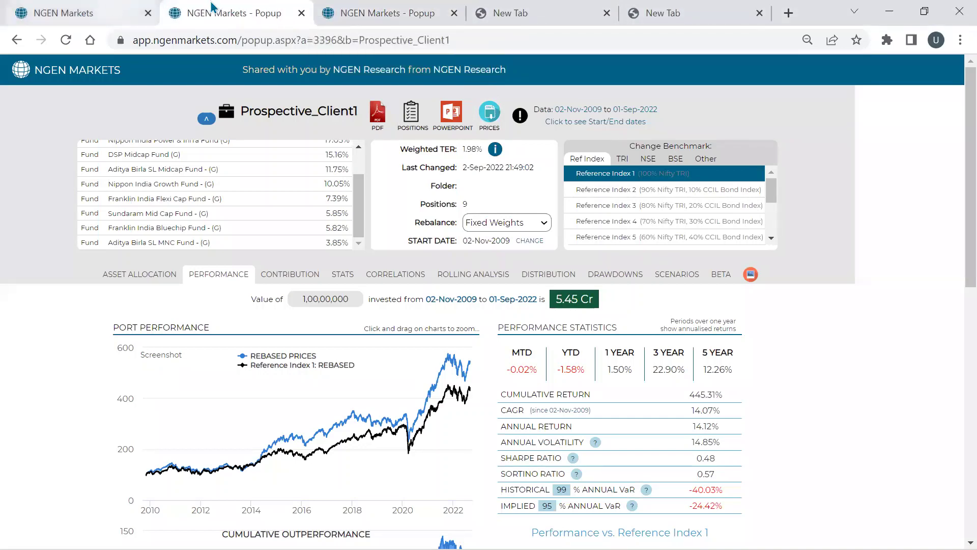
pyautogui.click(64, 13)
pyautogui.doubleClick(879, 307)
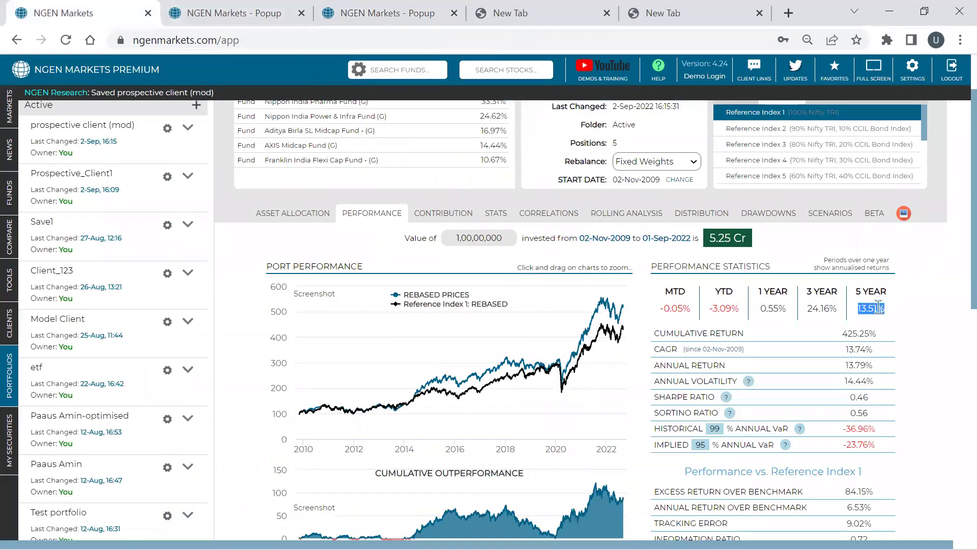
pyautogui.scroll(3, 530, 194)
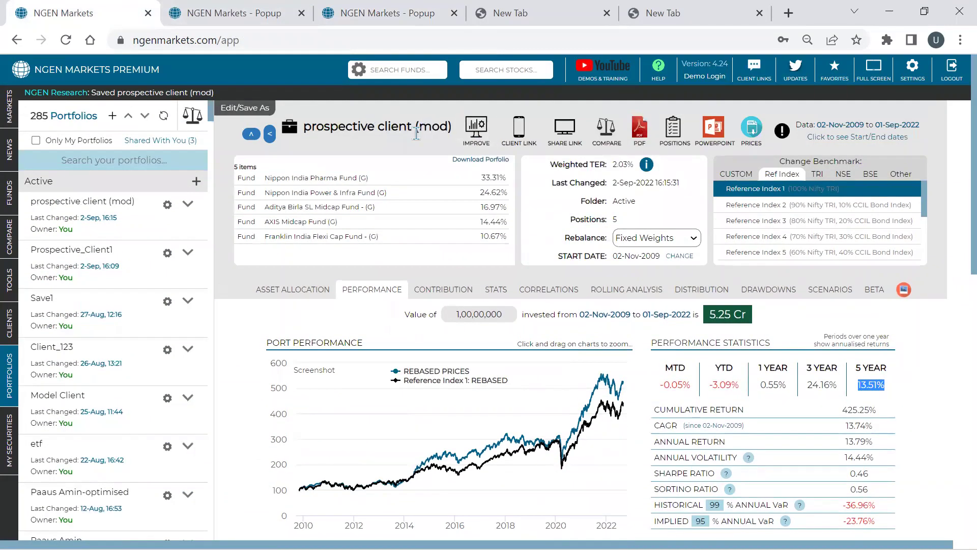
pyautogui.click(230, 19)
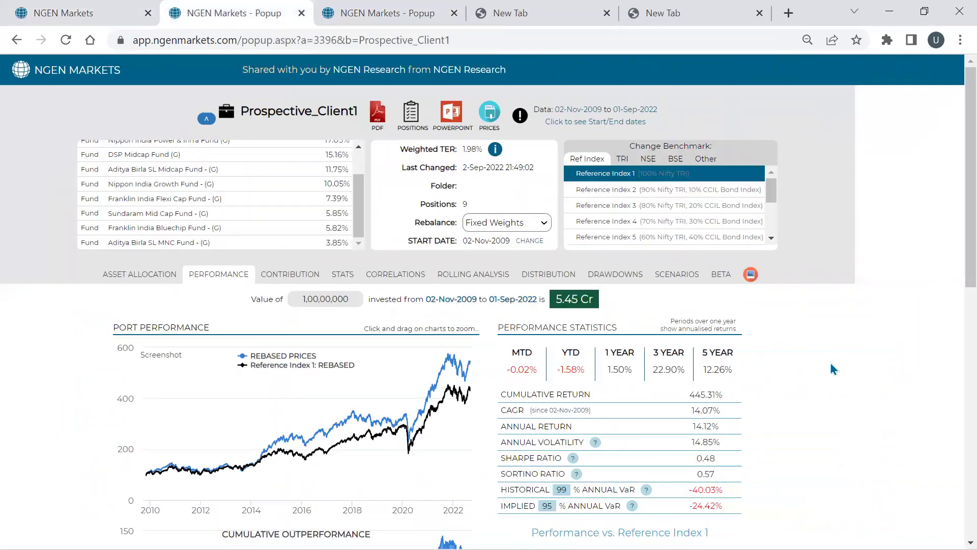
pyautogui.doubleClick(708, 369)
pyautogui.click(79, 15)
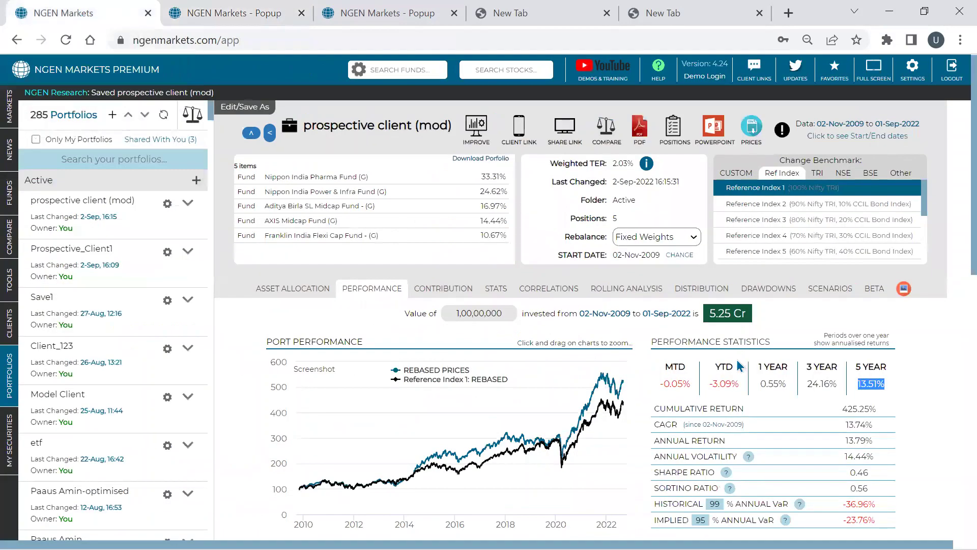
pyautogui.scroll(-1, 631, 410)
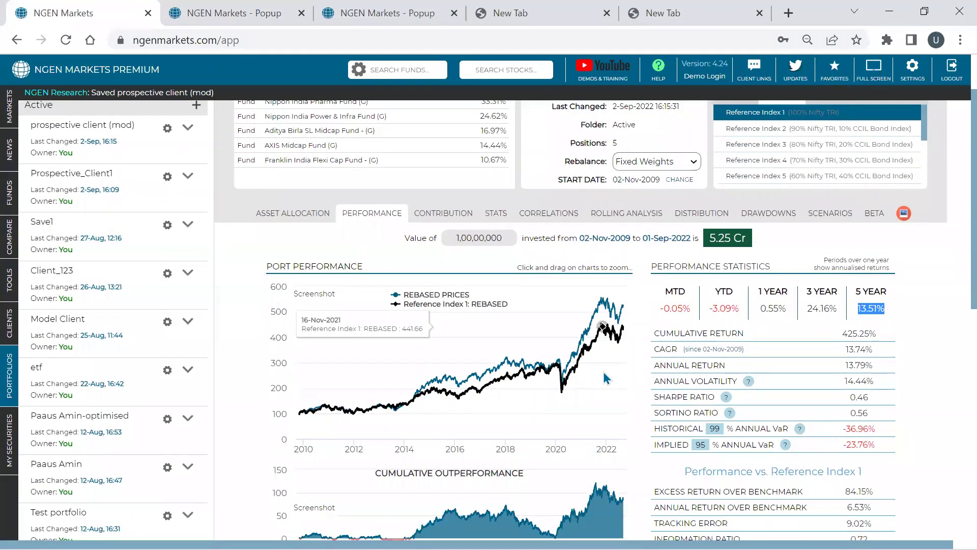
pyautogui.scroll(1, 604, 376)
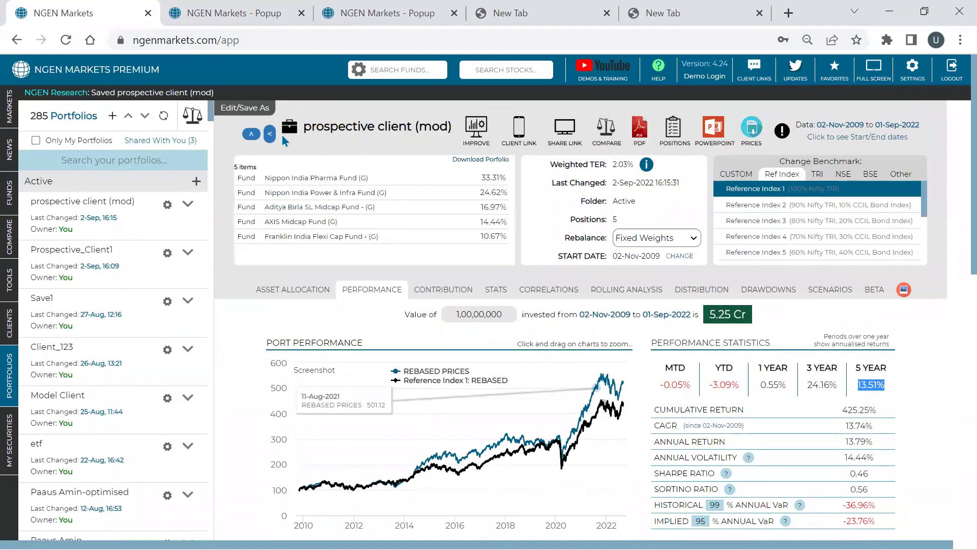
pyautogui.click(251, 15)
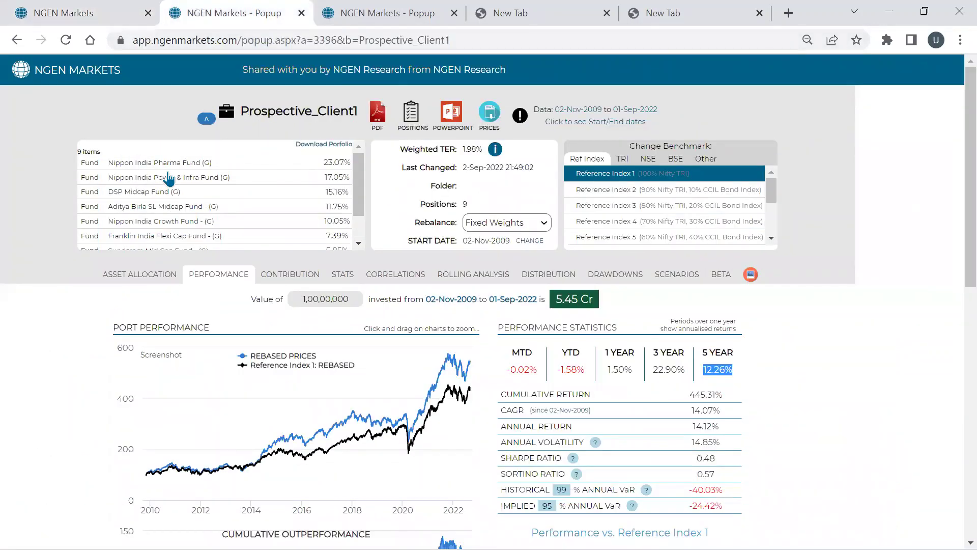
pyautogui.click(61, 14)
# - Add Kotak Balanced Advantage Fund - Regular (G) to prospective client (mod) and rescale weights to 100% (9.09% each)
pyautogui.click(261, 114)
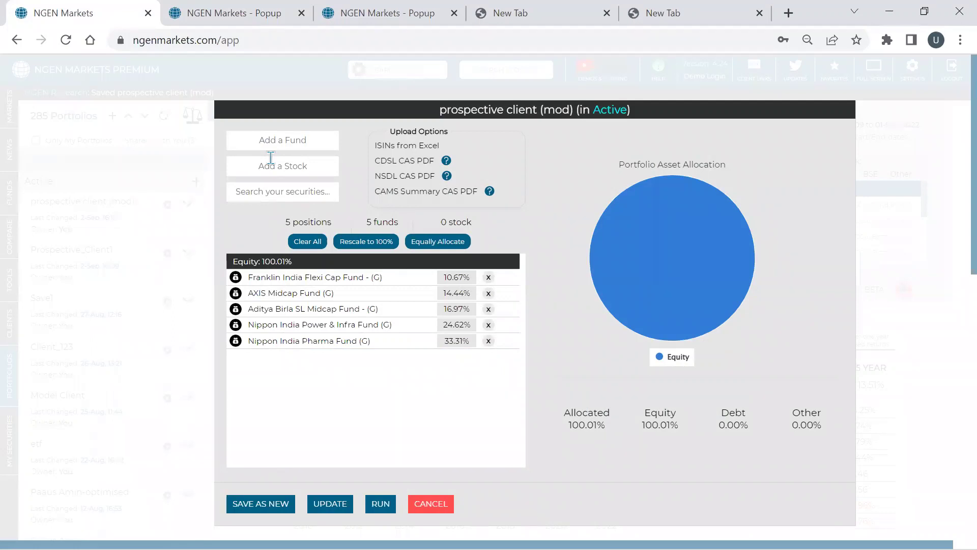
pyautogui.write('kota')
pyautogui.press('BackSpace')
pyautogui.press('BackSpace')
pyautogui.press('BackSpace')
pyautogui.press('BackSpace')
pyautogui.click(283, 147)
pyautogui.write('kota')
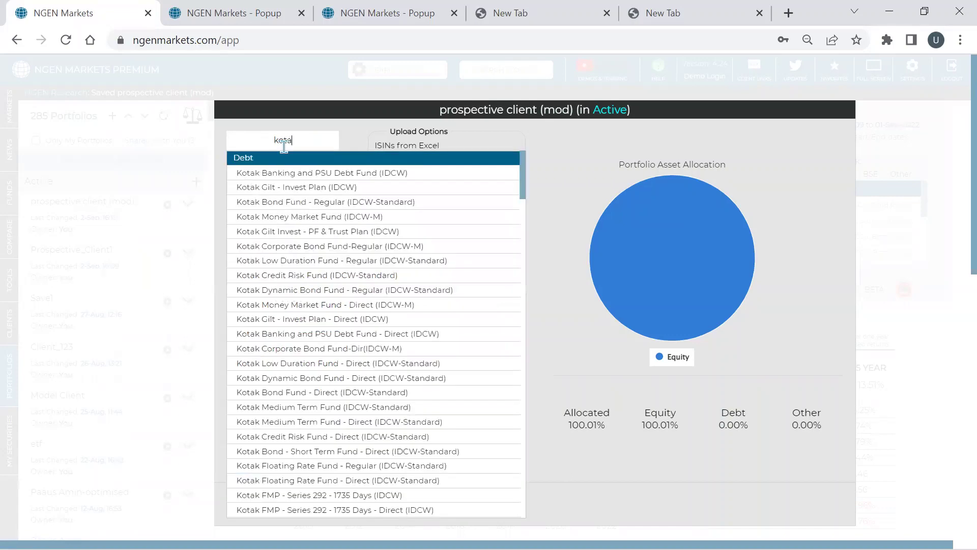
pyautogui.write('k bala')
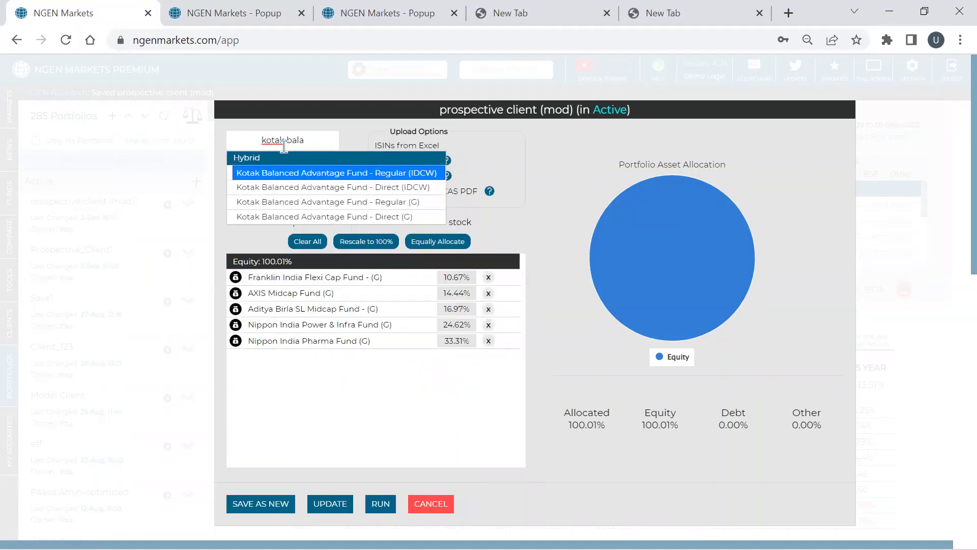
pyautogui.click(315, 202)
pyautogui.click(366, 241)
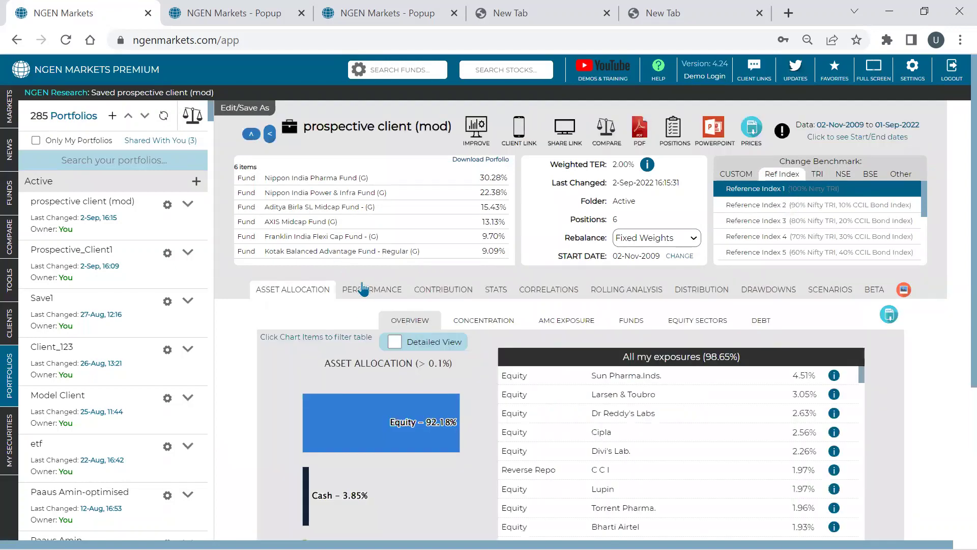
# - Change the historical VaR confidence from 95 to 99 (-34.67%) and compare with the Prospective_Client1 popup
pyautogui.click(363, 289)
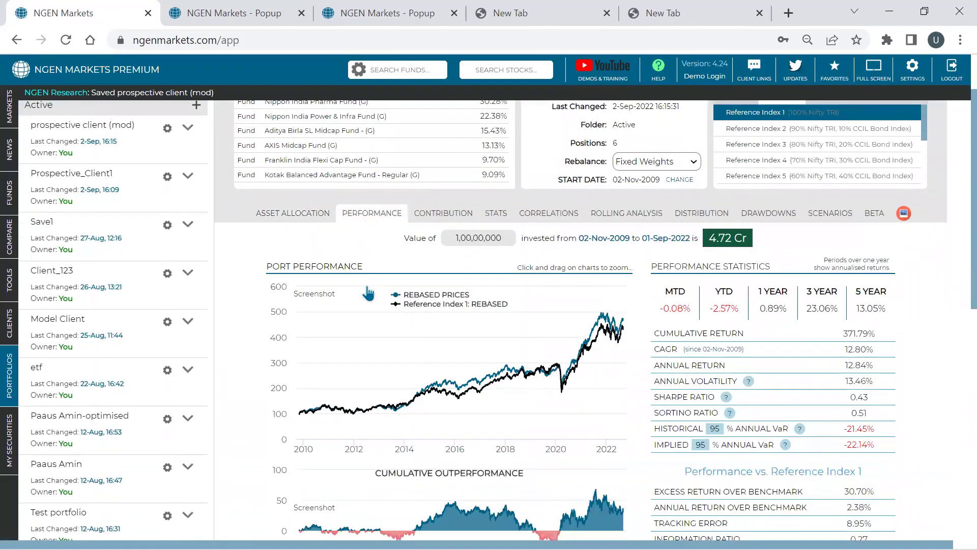
pyautogui.click(720, 426)
pyautogui.press('BackSpace')
pyautogui.write('9')
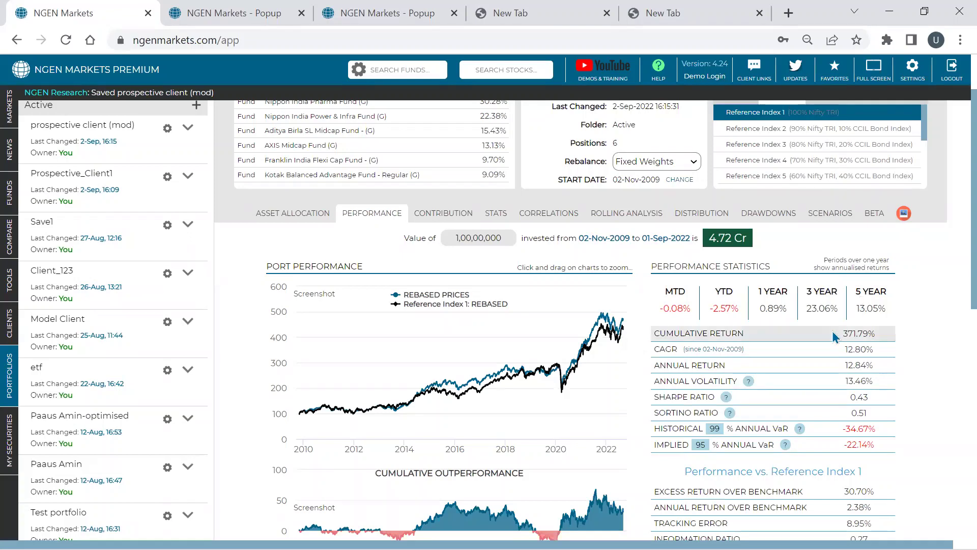
pyautogui.scroll(-2, 864, 304)
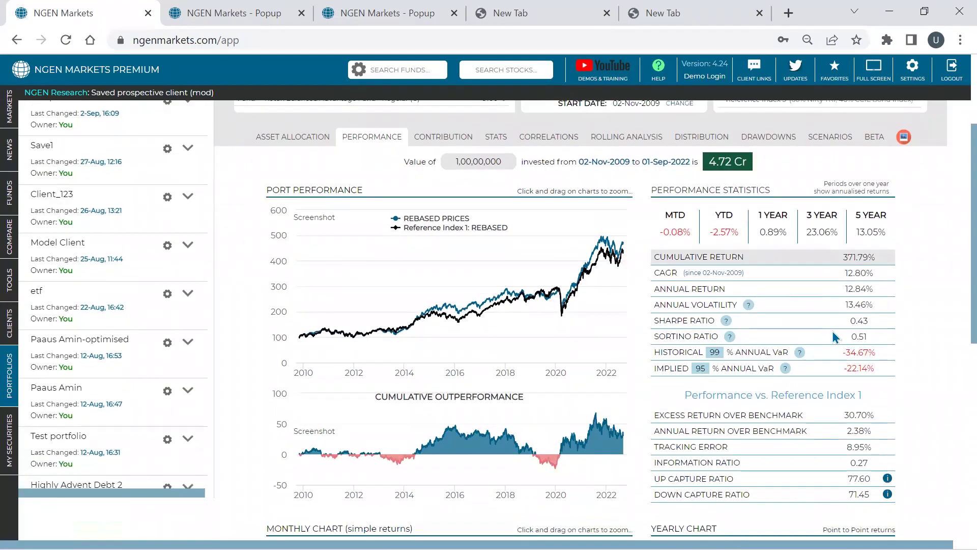
pyautogui.click(258, 16)
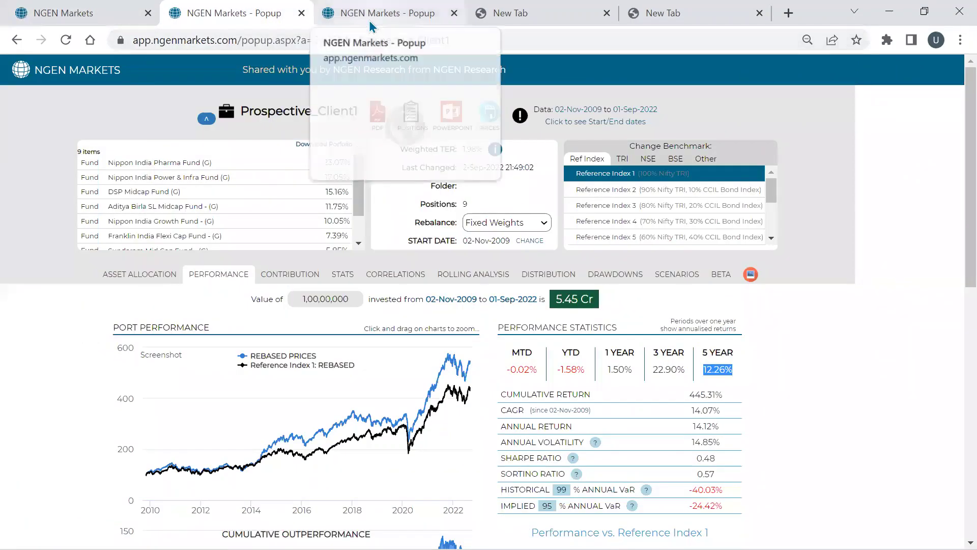
pyautogui.click(71, 8)
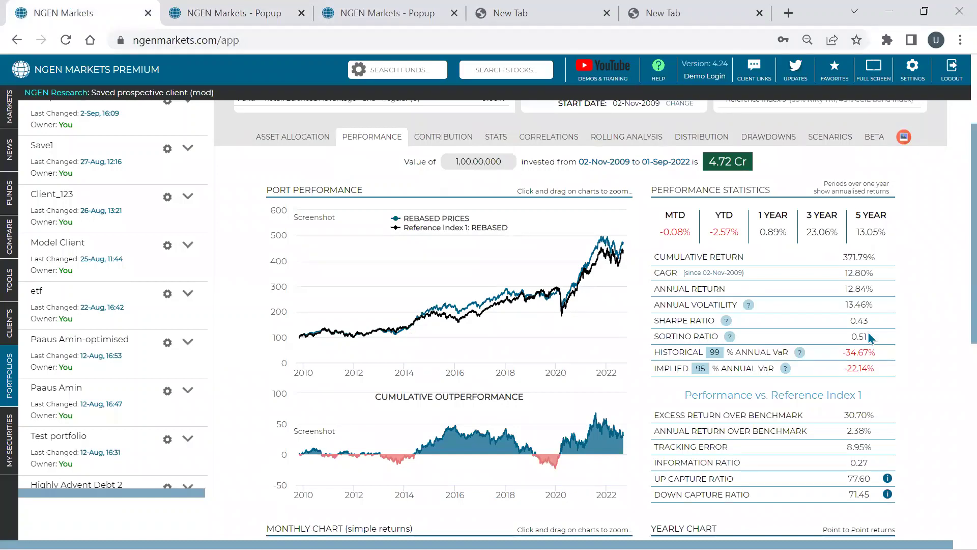
# - Check the -34.67% historical VaR and review prospective client (mod)'s down capture monthly returns
pyautogui.doubleClick(850, 347)
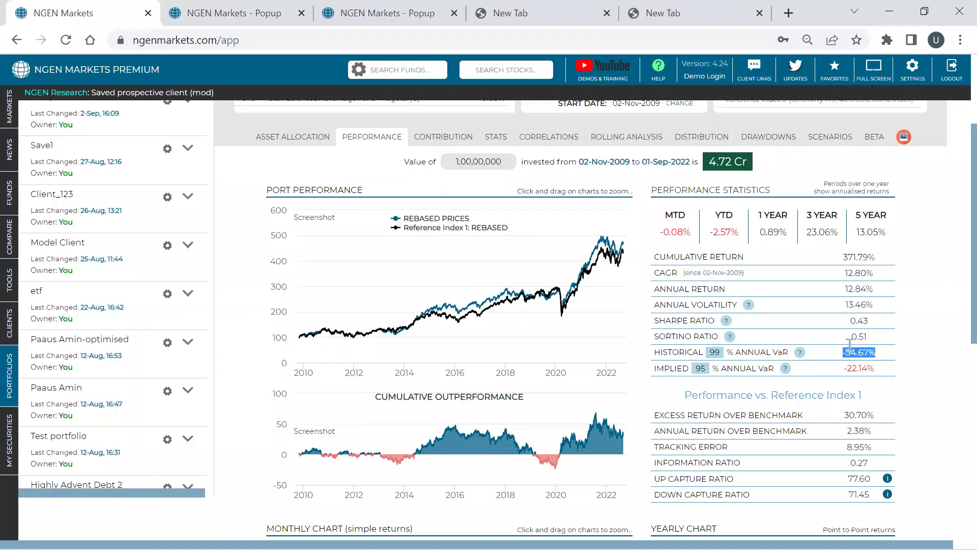
pyautogui.click(721, 352)
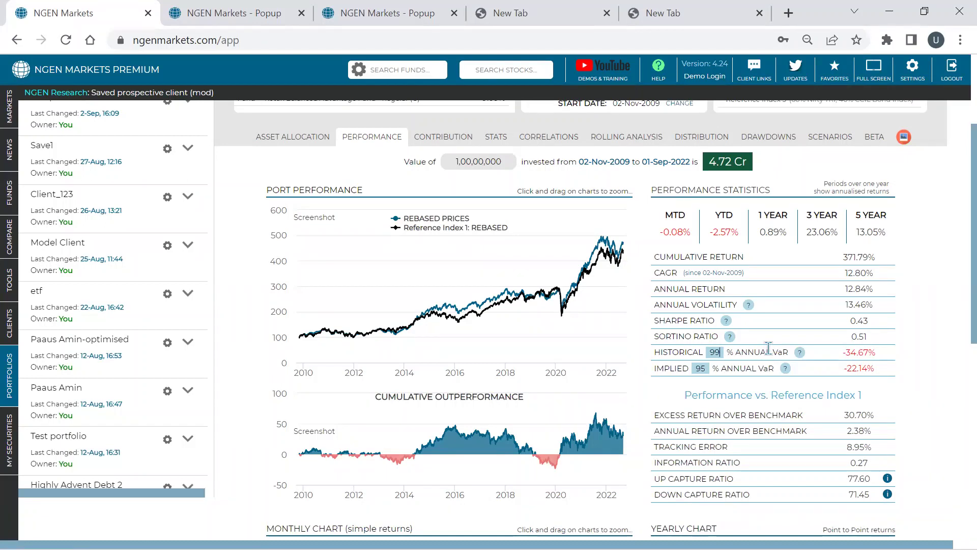
pyautogui.scroll(-1, 768, 347)
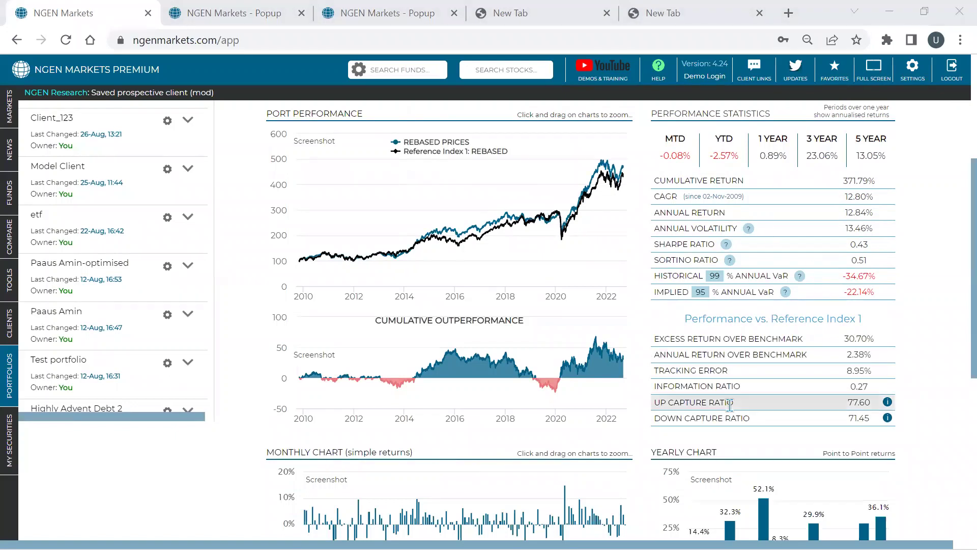
pyautogui.scroll(3, 729, 405)
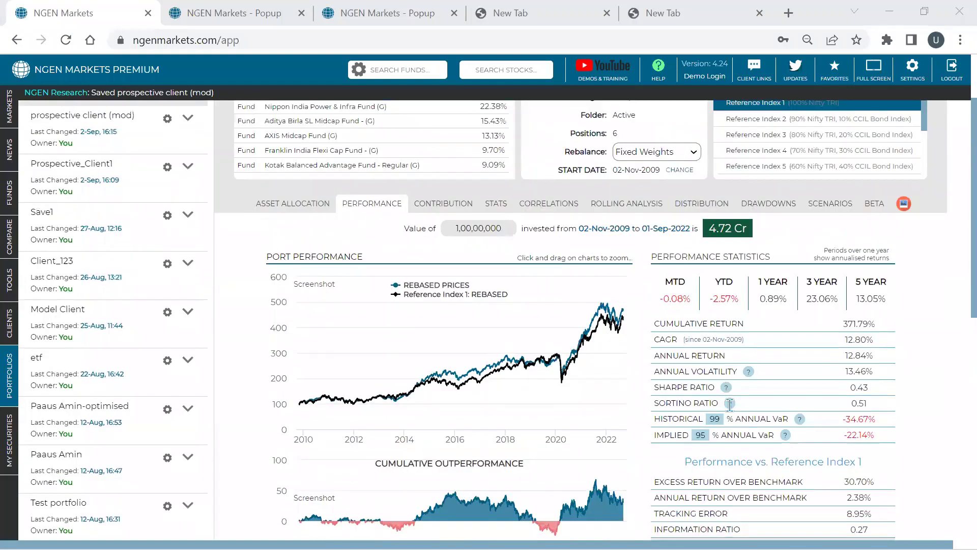
pyautogui.scroll(-3, 730, 406)
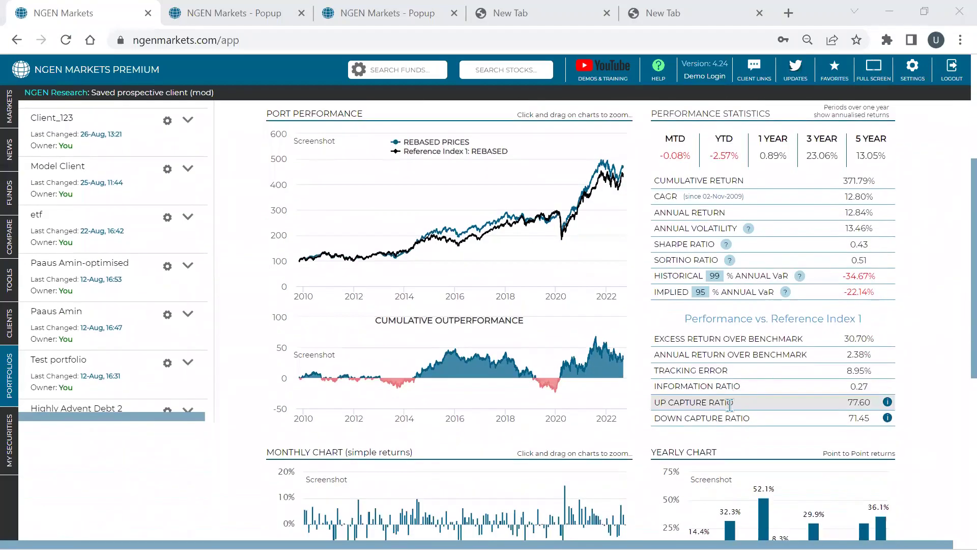
pyautogui.click(887, 418)
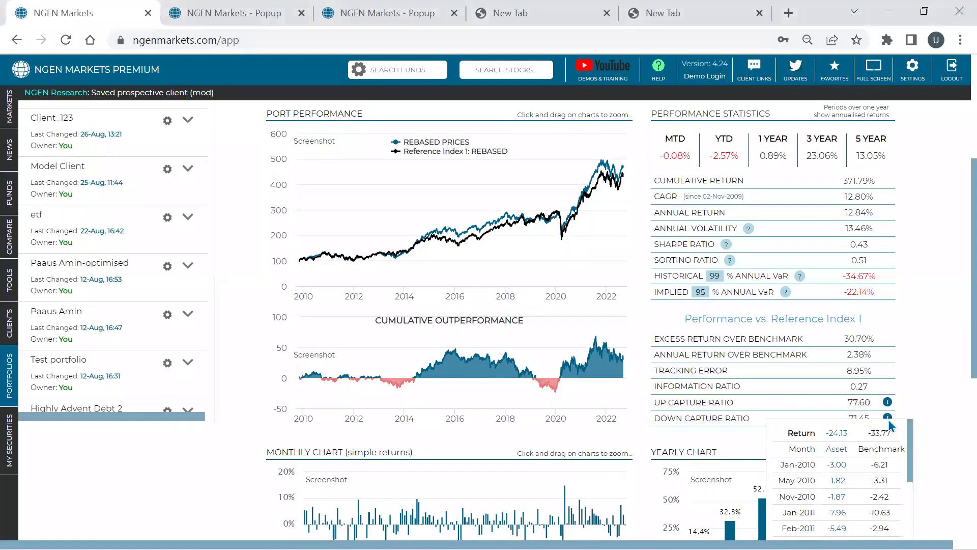
pyautogui.scroll(-2, 891, 425)
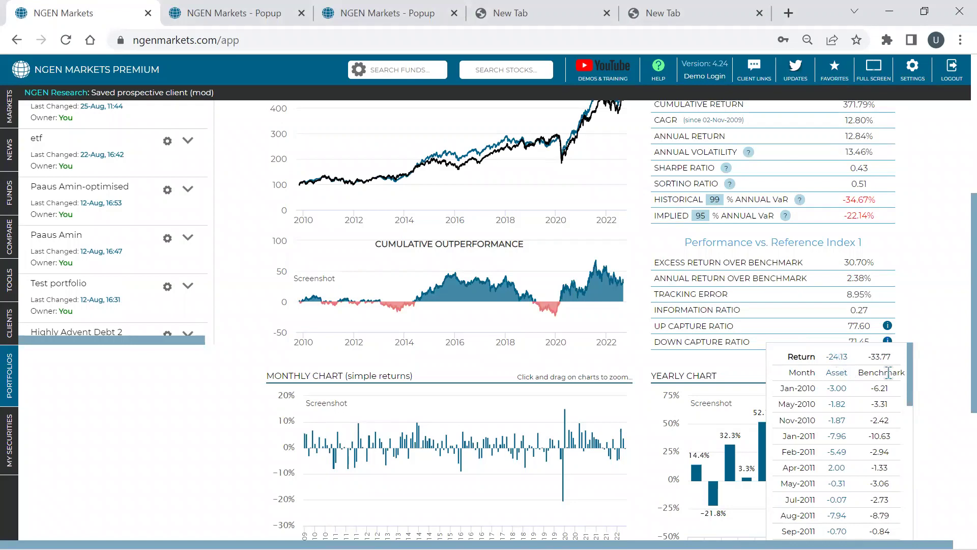
pyautogui.scroll(-4, 898, 375)
pyautogui.scroll(4, 911, 374)
pyautogui.scroll(-2, 951, 376)
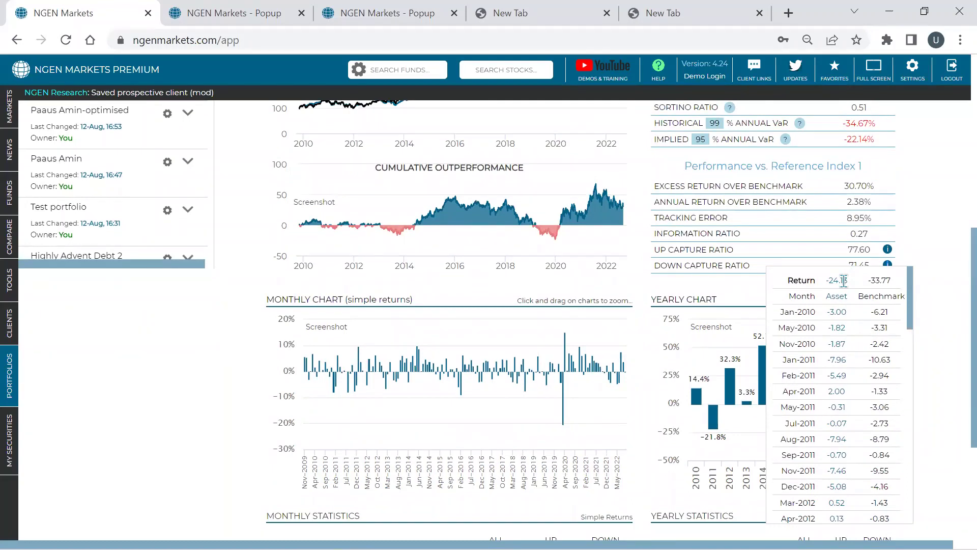
pyautogui.click(942, 276)
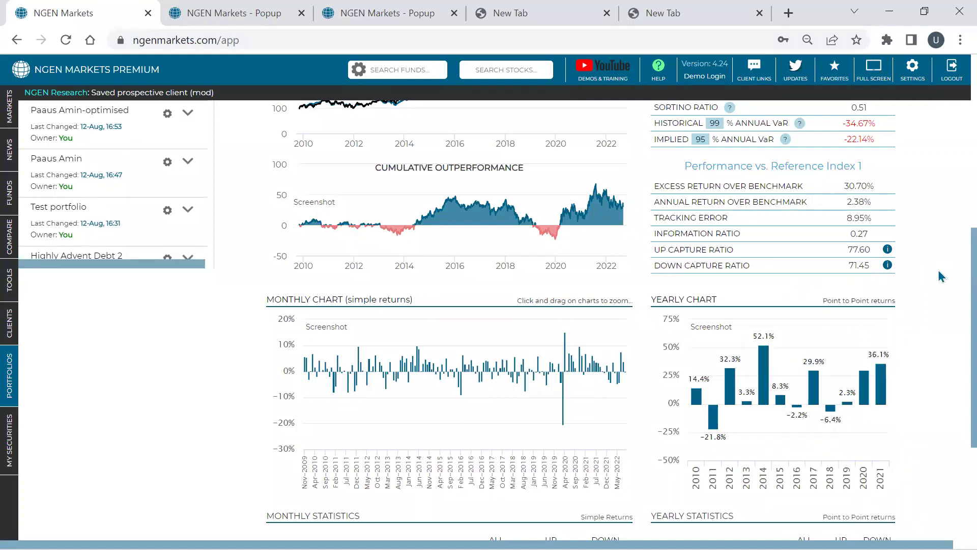
# - Review Prospective_Client1's down capture monthly returns, then return to prospective client (mod)
pyautogui.click(258, 14)
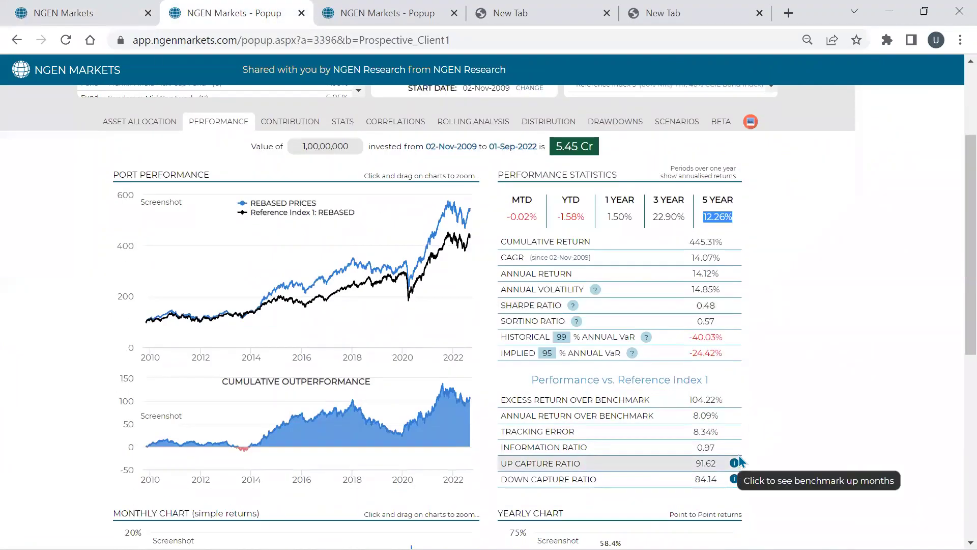
pyautogui.scroll(3, 739, 461)
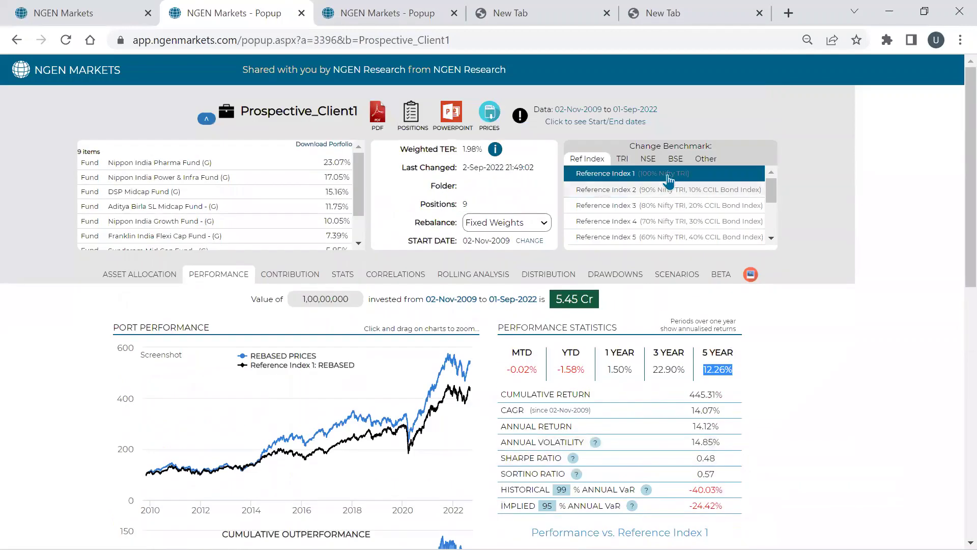
pyautogui.scroll(-3, 819, 229)
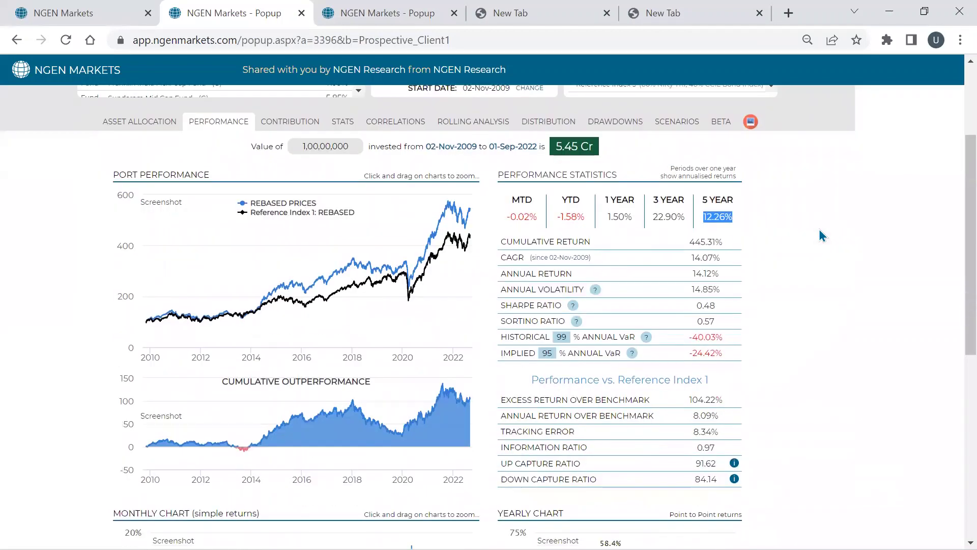
pyautogui.click(734, 478)
pyautogui.scroll(-3, 856, 439)
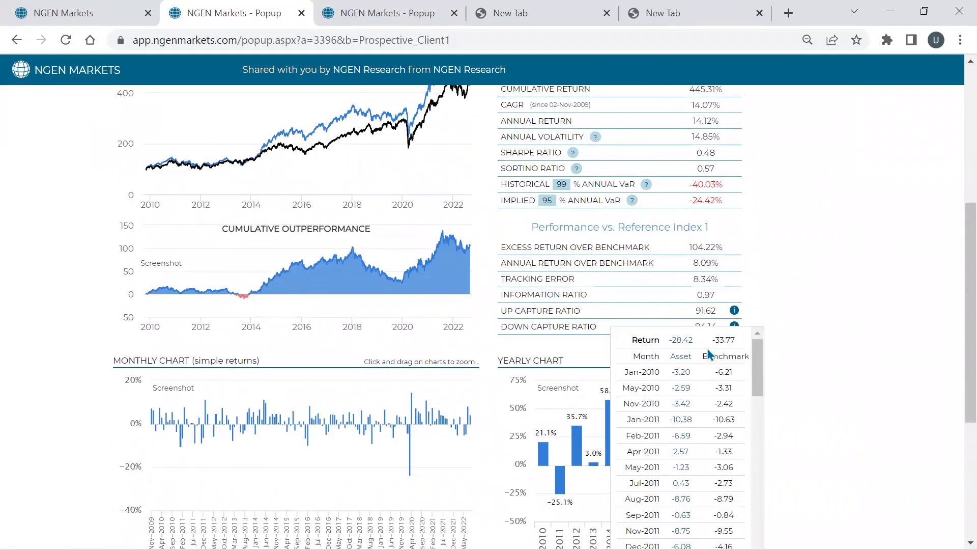
pyautogui.click(39, 7)
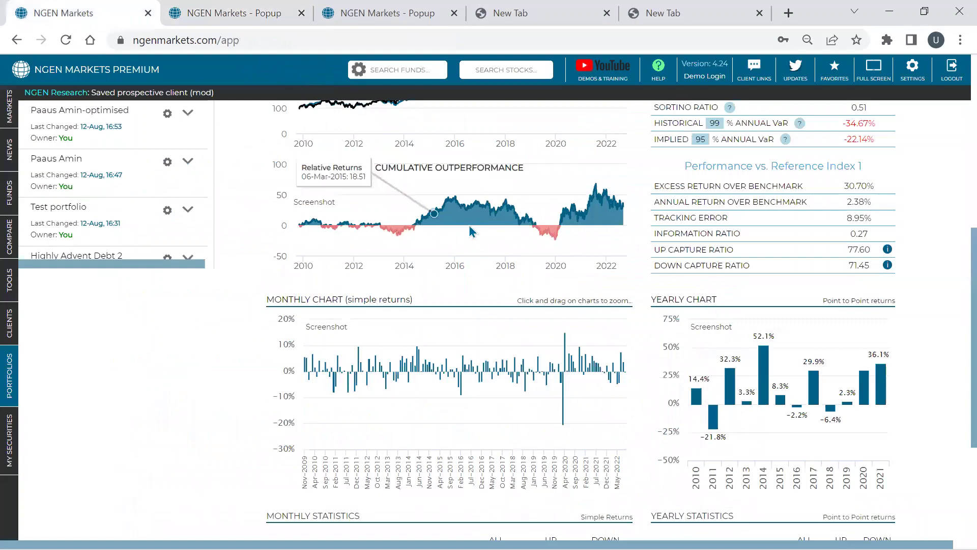
pyautogui.scroll(6, 560, 264)
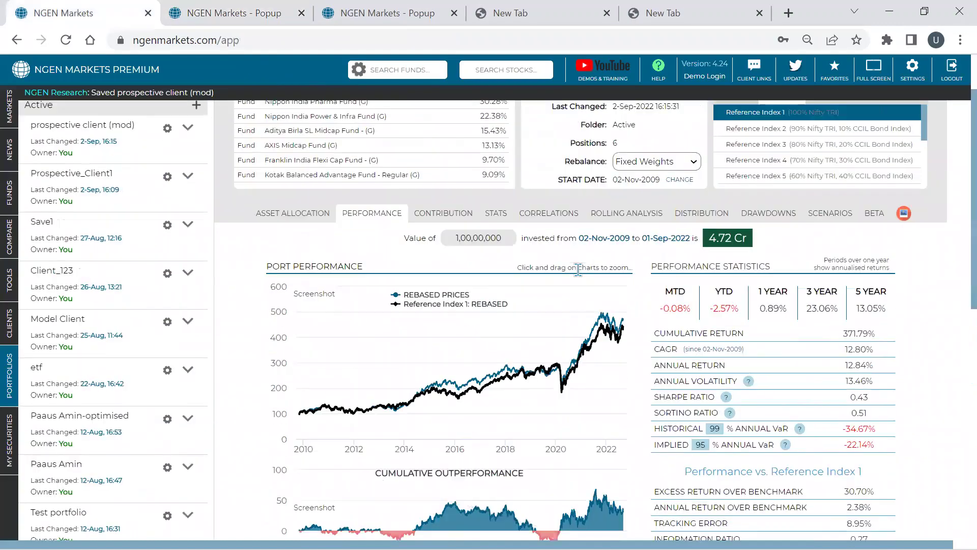
pyautogui.scroll(2, 578, 270)
pyautogui.click(960, 40)
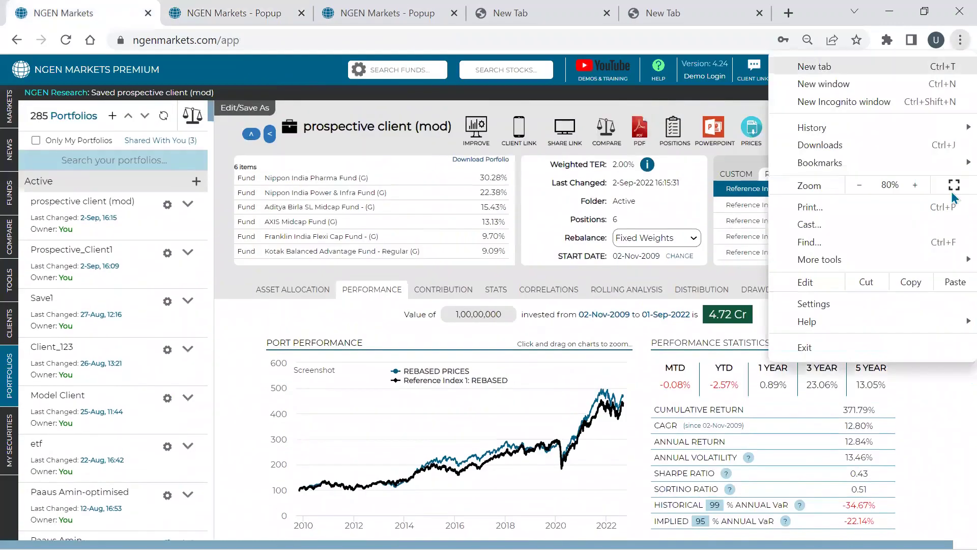
# - Put the browser in full screen and show the portfolio's Drawdowns analysis
pyautogui.click(953, 184)
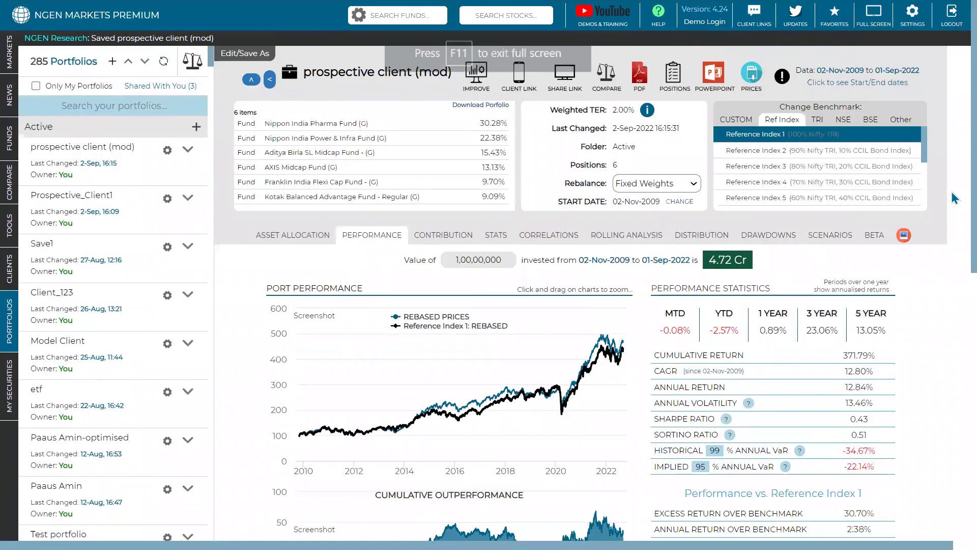
pyautogui.click(770, 235)
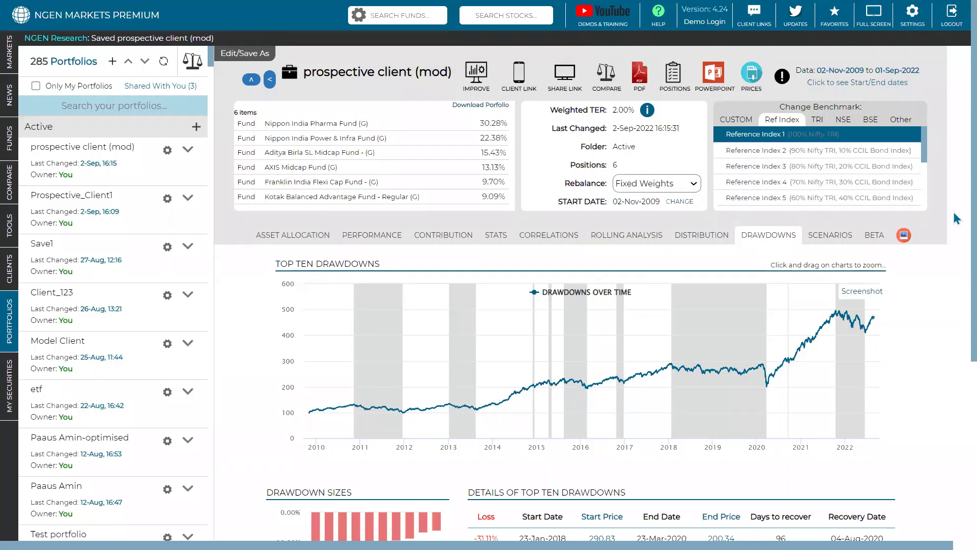
pyautogui.scroll(-3, 944, 219)
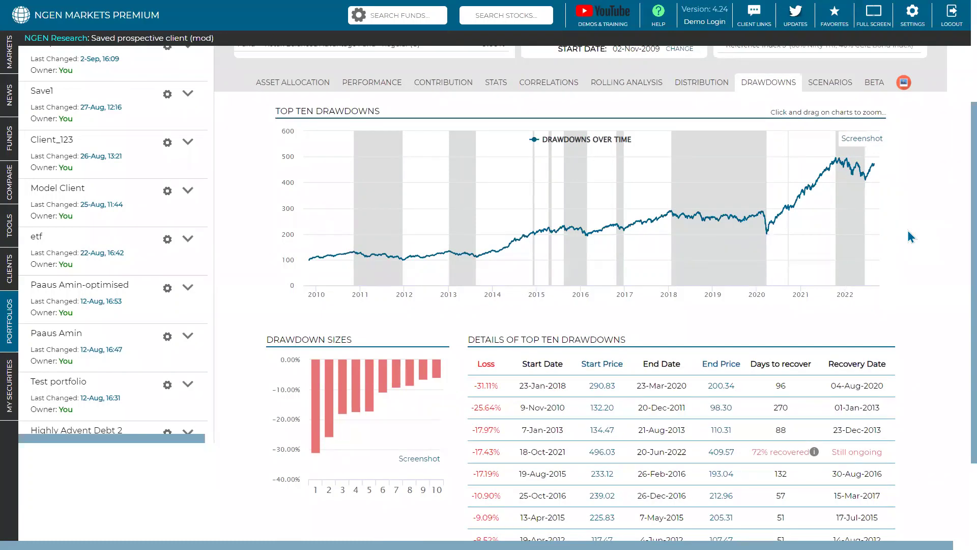
pyautogui.scroll(-1, 710, 319)
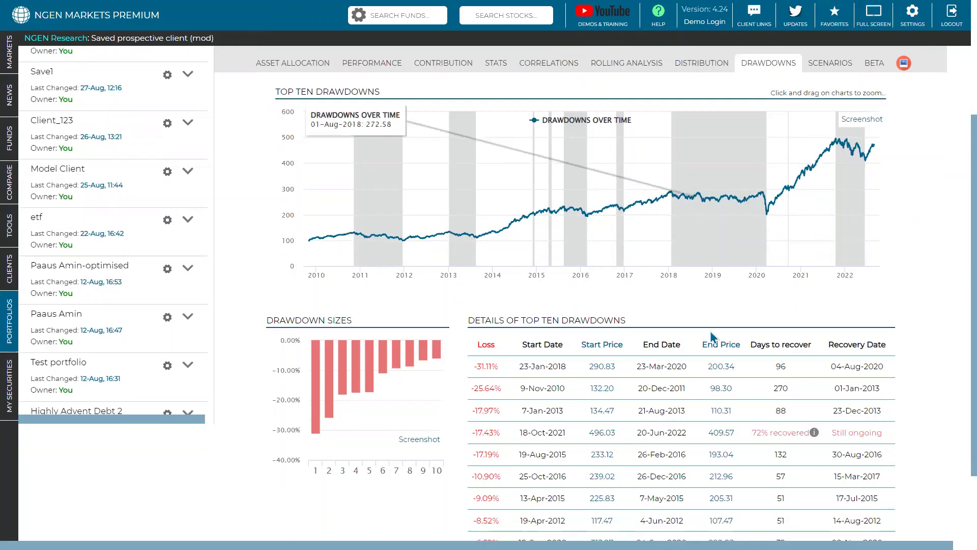
pyautogui.scroll(-1, 711, 336)
pyautogui.scroll(4, 756, 318)
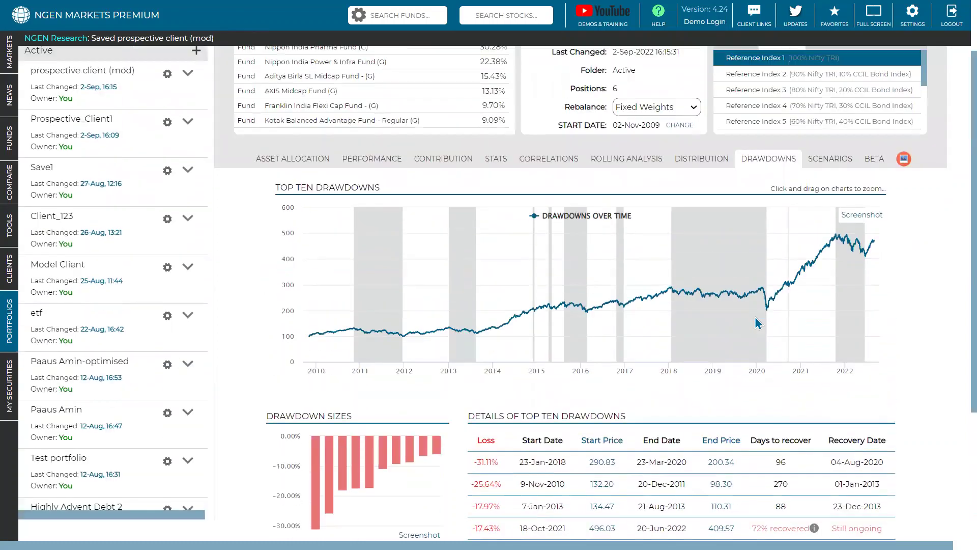
pyautogui.scroll(-5, 755, 318)
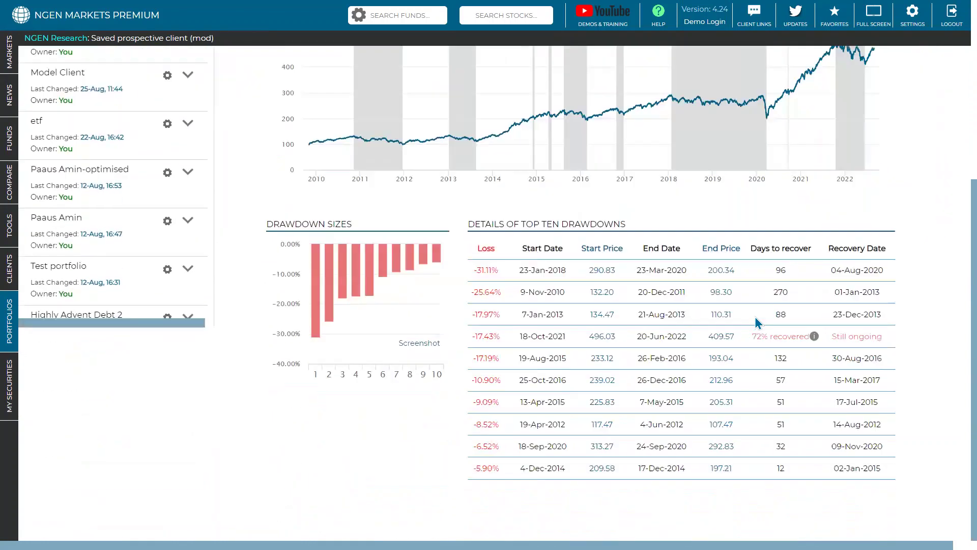
# - Highlight the worst drawdown, -31.11% from Jan-2018 to Mar-2020, recovered in 96 days
pyautogui.tripleClick(492, 274)
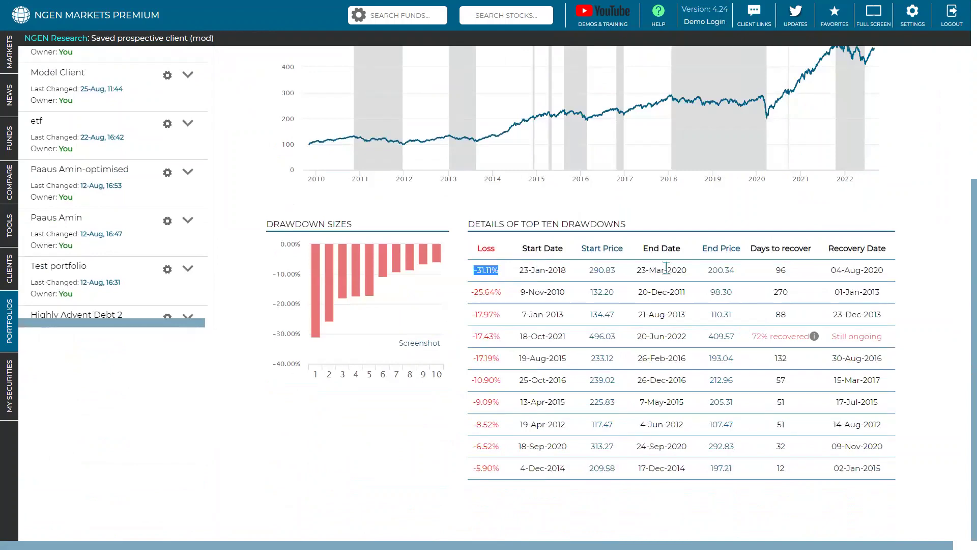
pyautogui.doubleClick(781, 271)
pyautogui.scroll(3, 782, 270)
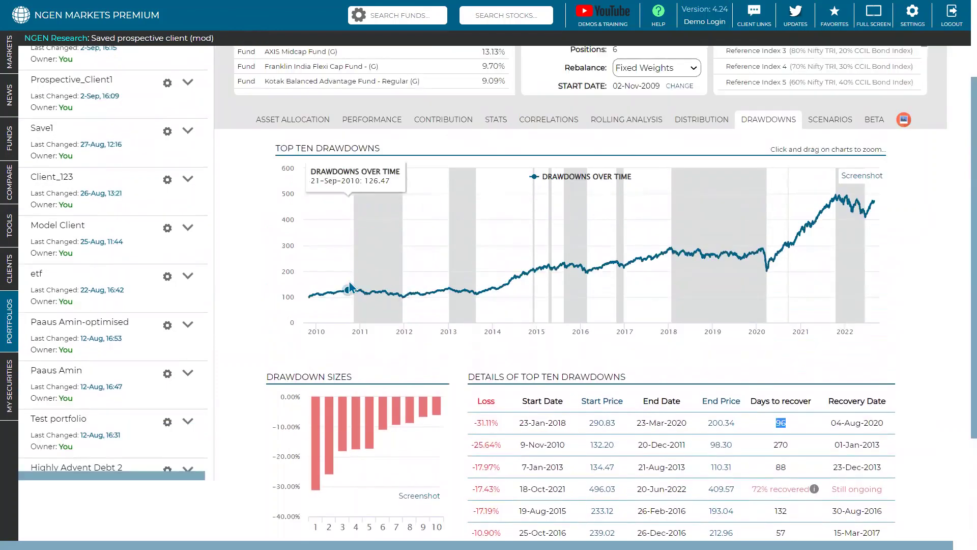
pyautogui.scroll(-3, 356, 288)
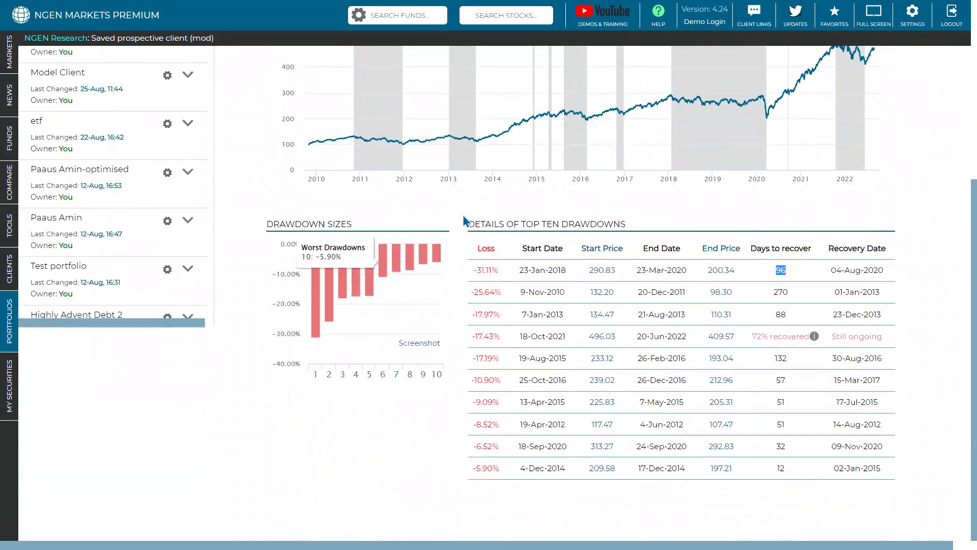
pyautogui.scroll(5, 496, 290)
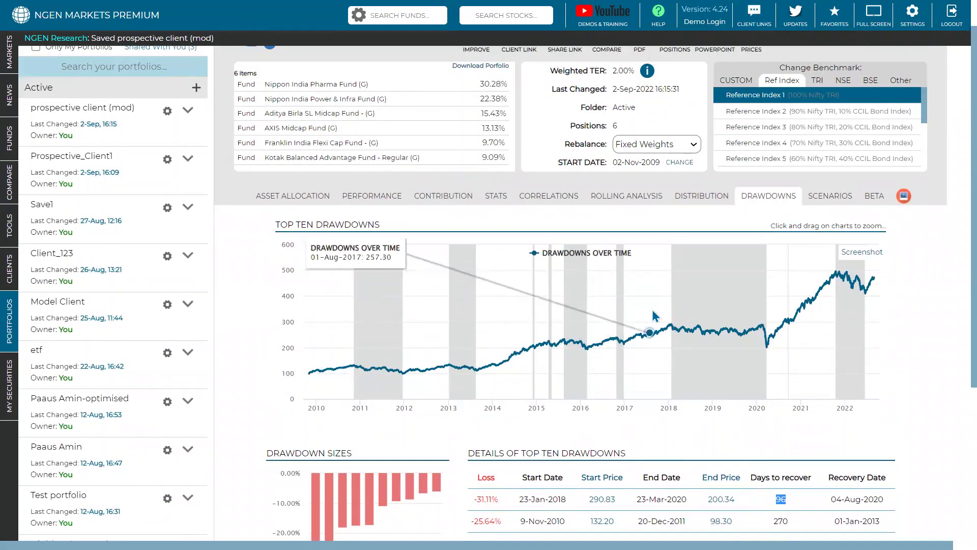
# - Zoom the drawdowns chart into the 2018–2020 drawdown, then reset to the full 2010–2022 view
pyautogui.moveTo(654, 311); pyautogui.dragTo(810, 308)
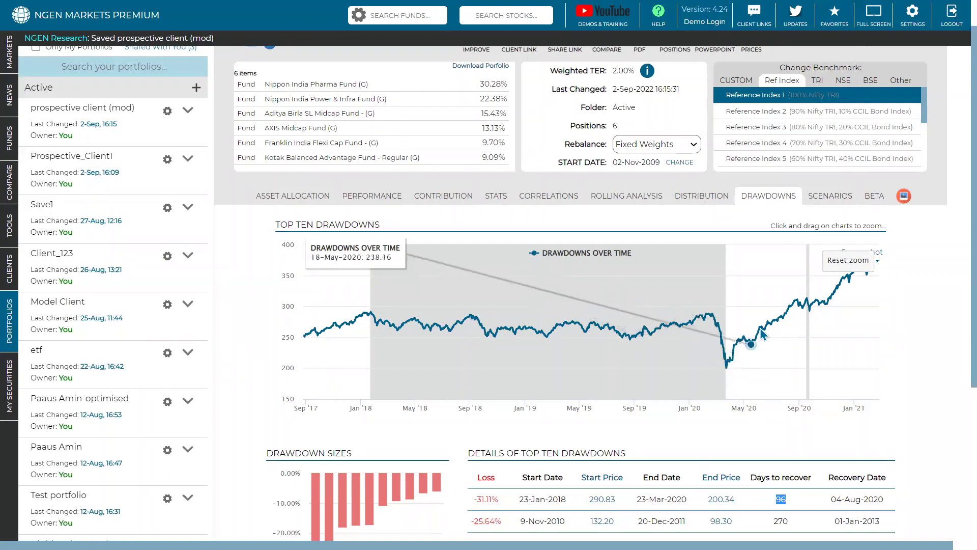
pyautogui.scroll(-4, 799, 303)
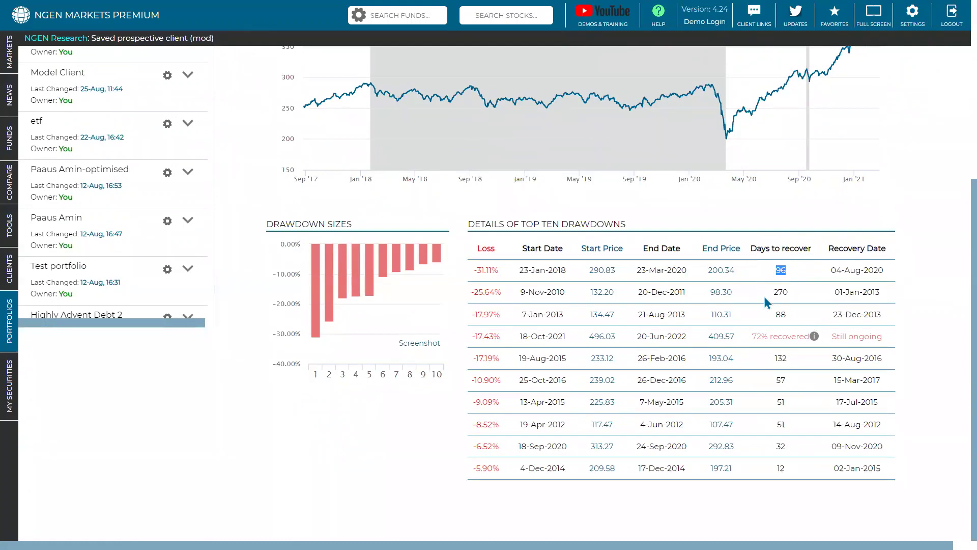
pyautogui.scroll(3, 766, 217)
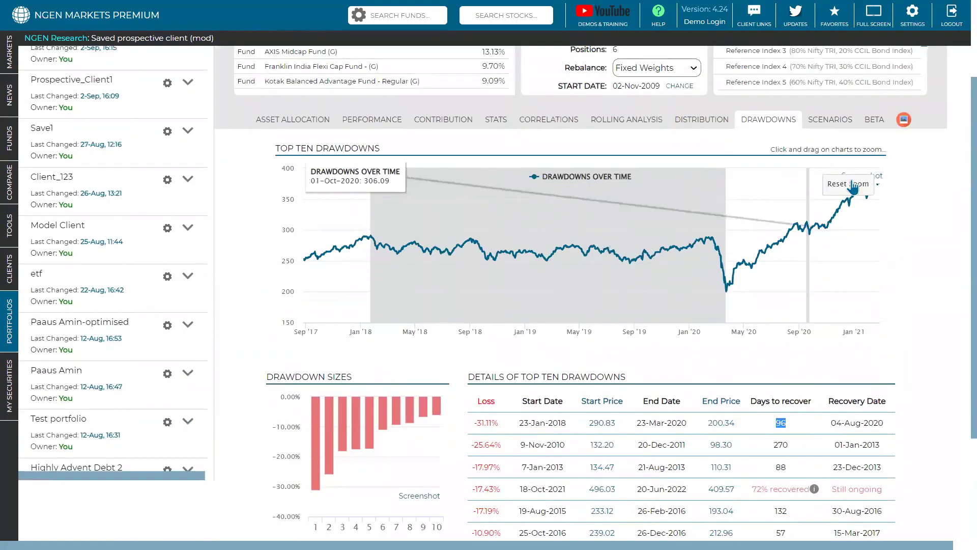
pyautogui.click(852, 185)
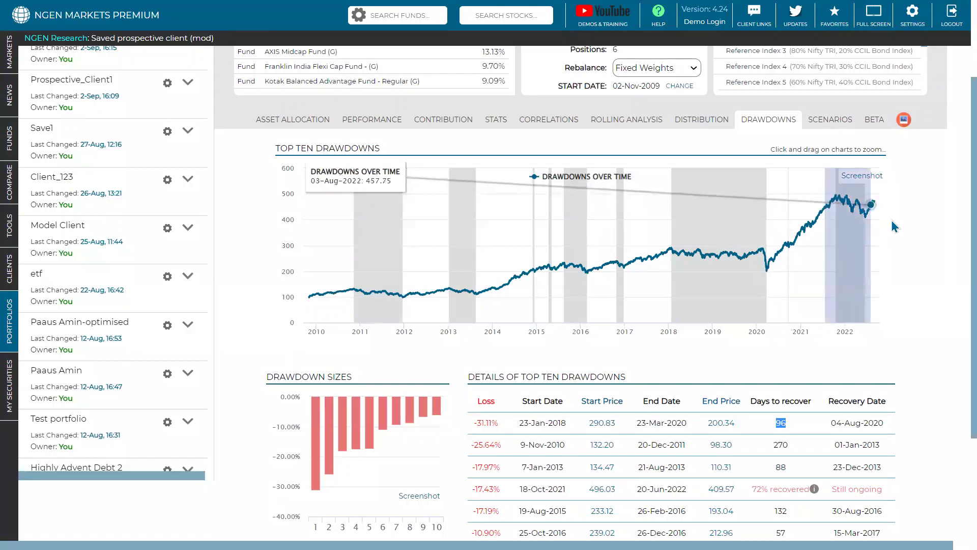
# - Focus on the ongoing October 2021 to mid-2022 drawdown, noting it is not yet recovered
pyautogui.moveTo(892, 221); pyautogui.dragTo(893, 219)
pyautogui.scroll(-3, 893, 224)
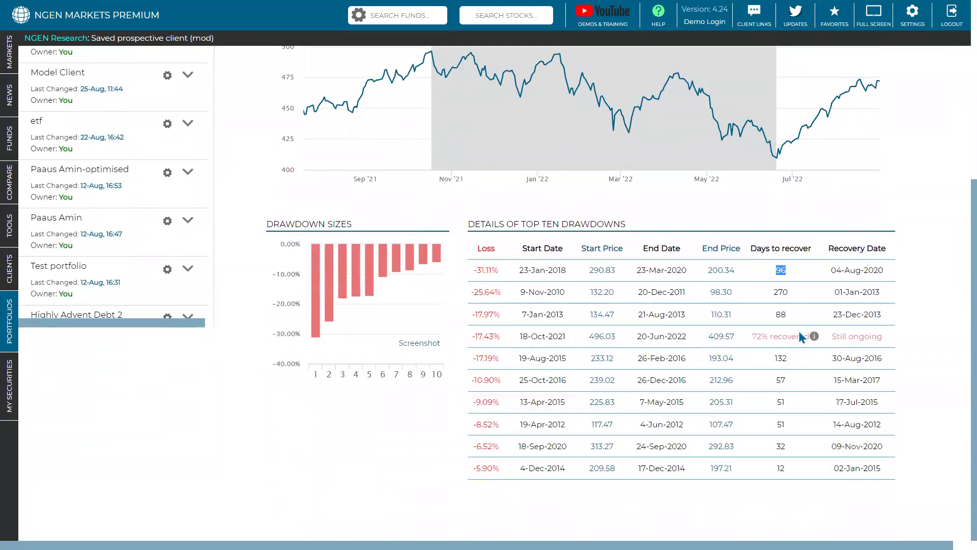
pyautogui.scroll(3, 802, 337)
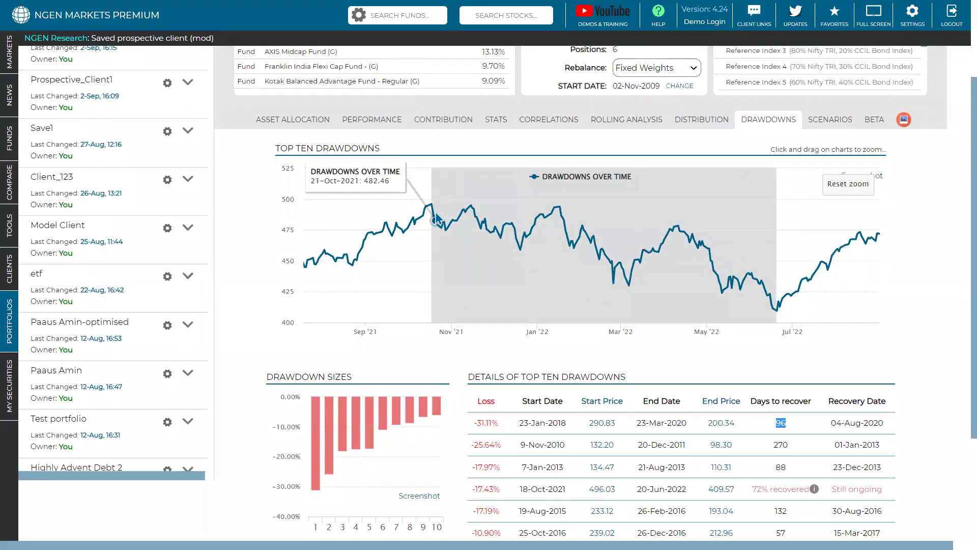
pyautogui.scroll(-3, 841, 221)
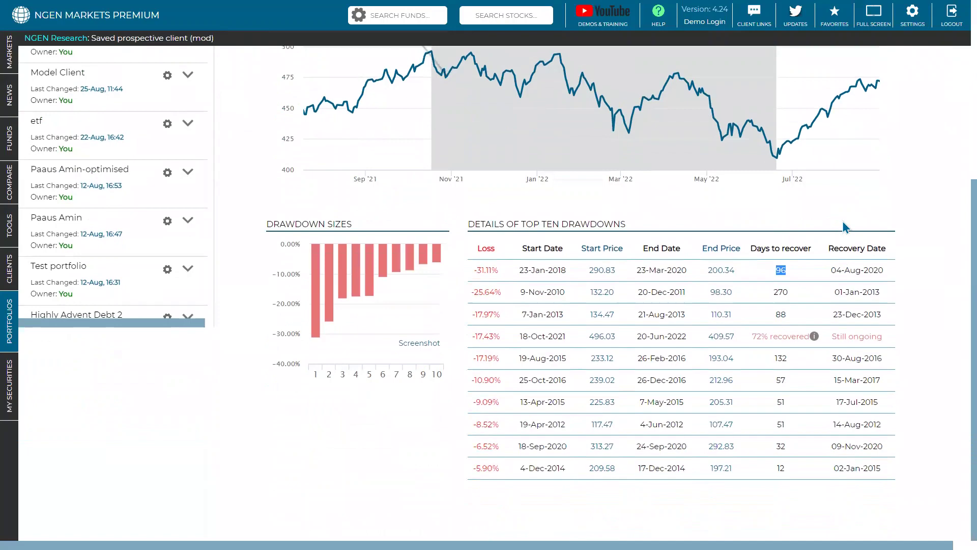
pyautogui.doubleClick(773, 331)
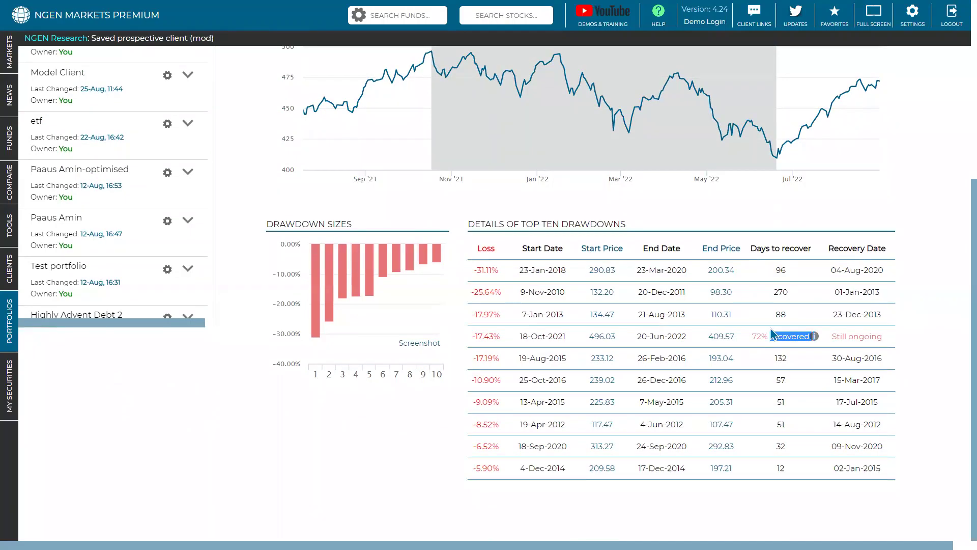
pyautogui.scroll(5, 770, 333)
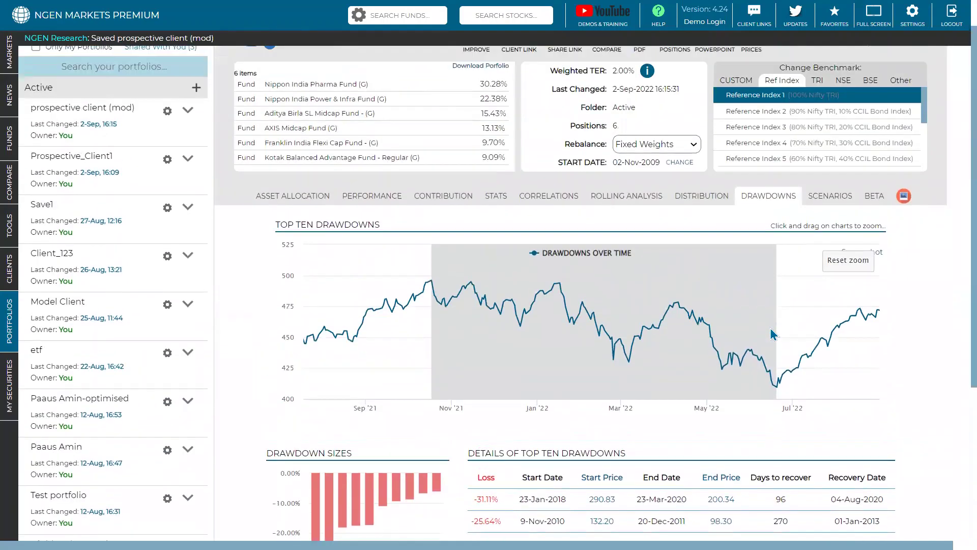
pyautogui.scroll(1, 770, 333)
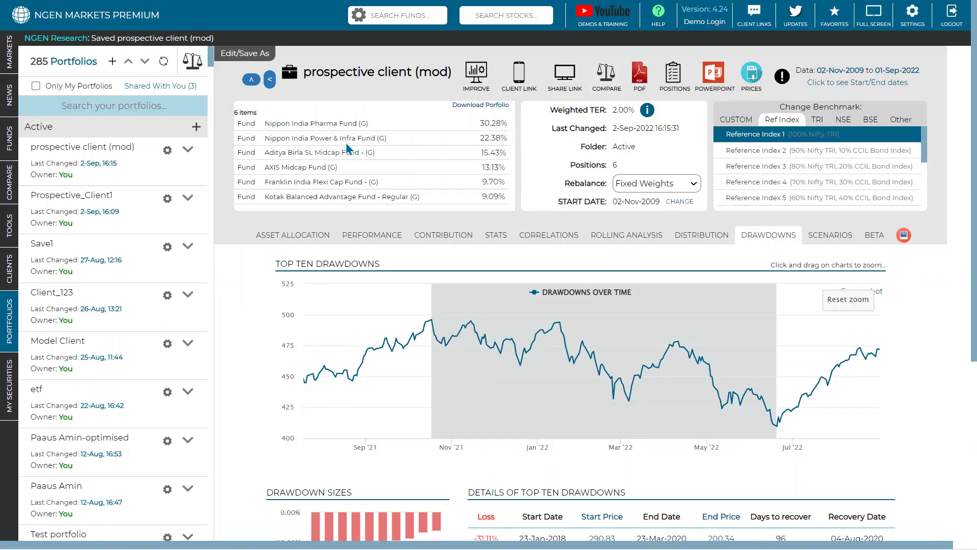
pyautogui.click(607, 81)
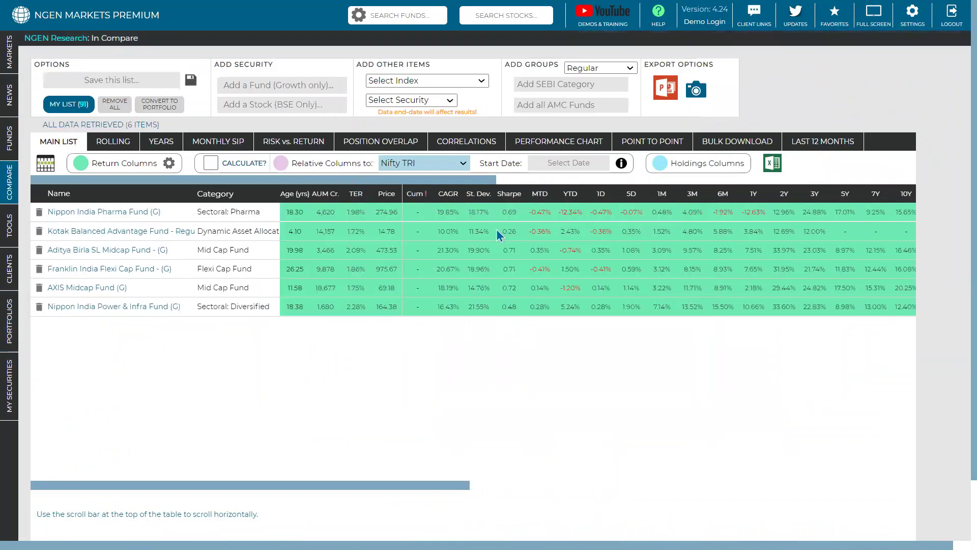
pyautogui.click(402, 149)
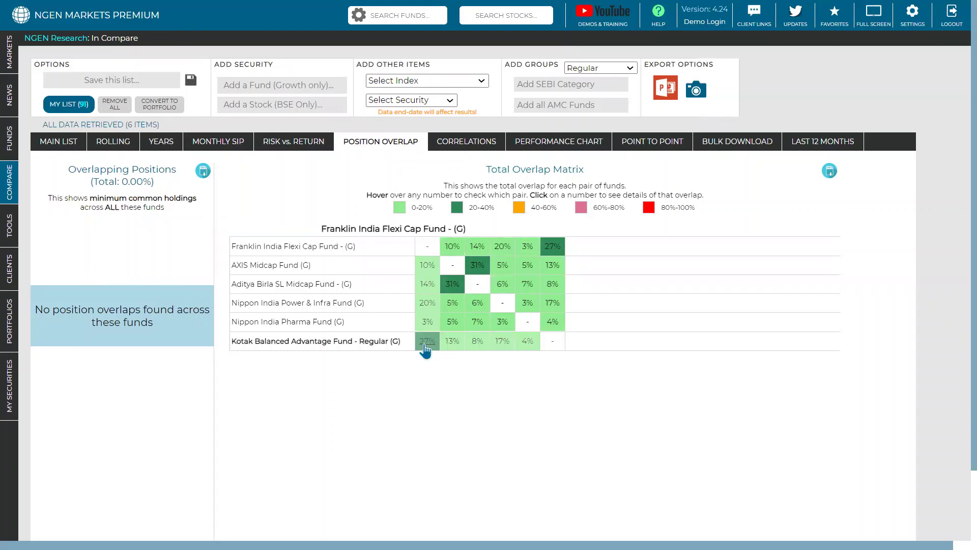
pyautogui.click(456, 290)
pyautogui.scroll(-4, 662, 407)
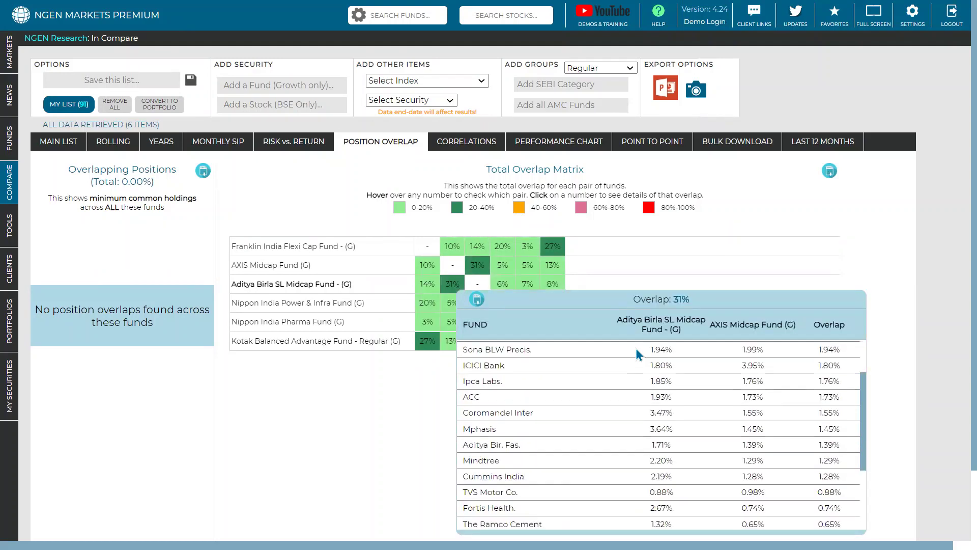
pyautogui.scroll(4, 742, 346)
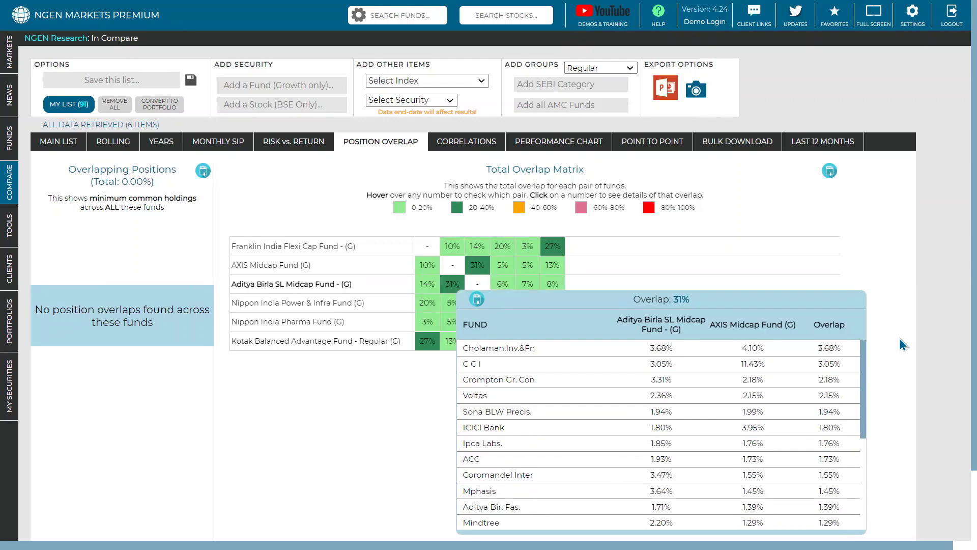
pyautogui.scroll(-2, 899, 340)
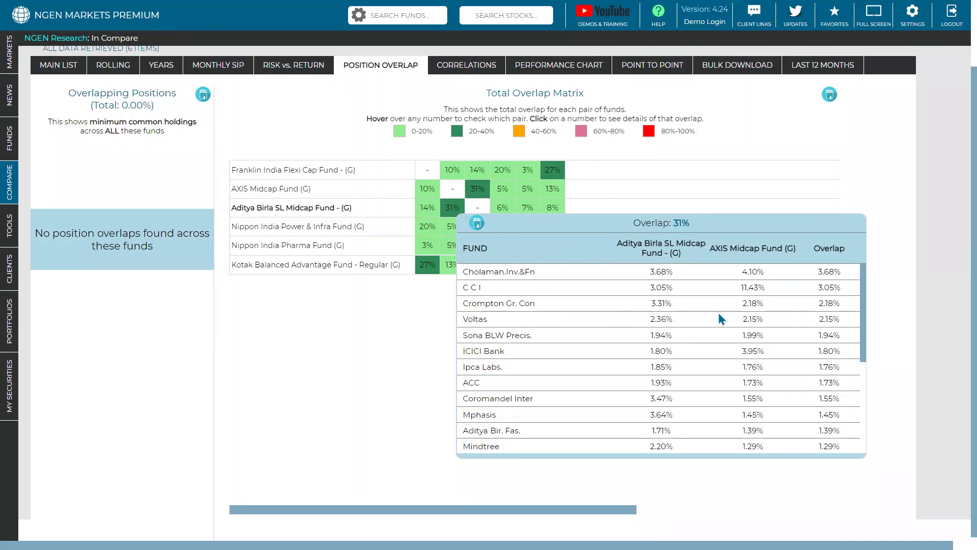
pyautogui.scroll(-4, 718, 312)
pyautogui.scroll(4, 719, 312)
pyautogui.click(10, 314)
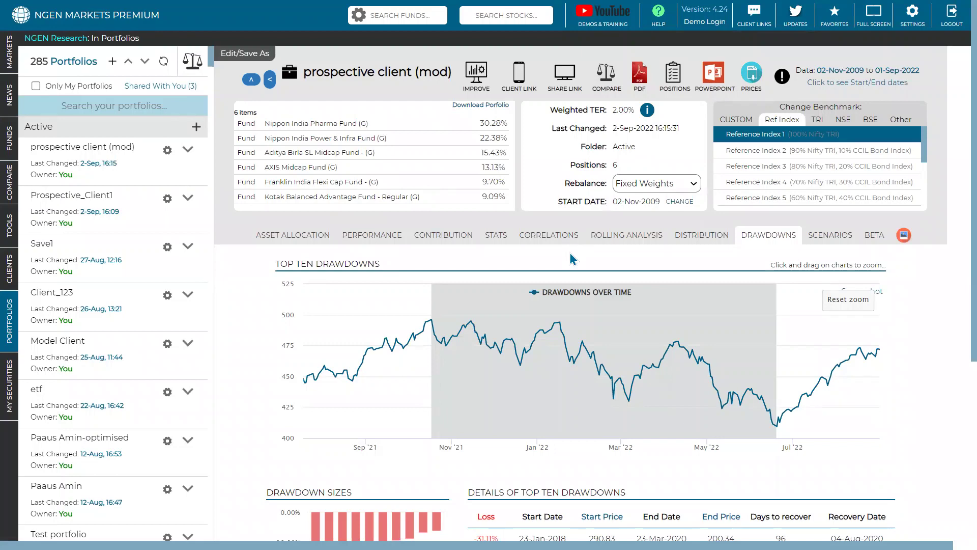
# - Show the detailed asset allocation: 92.18% equity, 3.25% Reverse Repo, 1.90% Govt. Securities
pyautogui.click(275, 238)
pyautogui.scroll(-2, 275, 238)
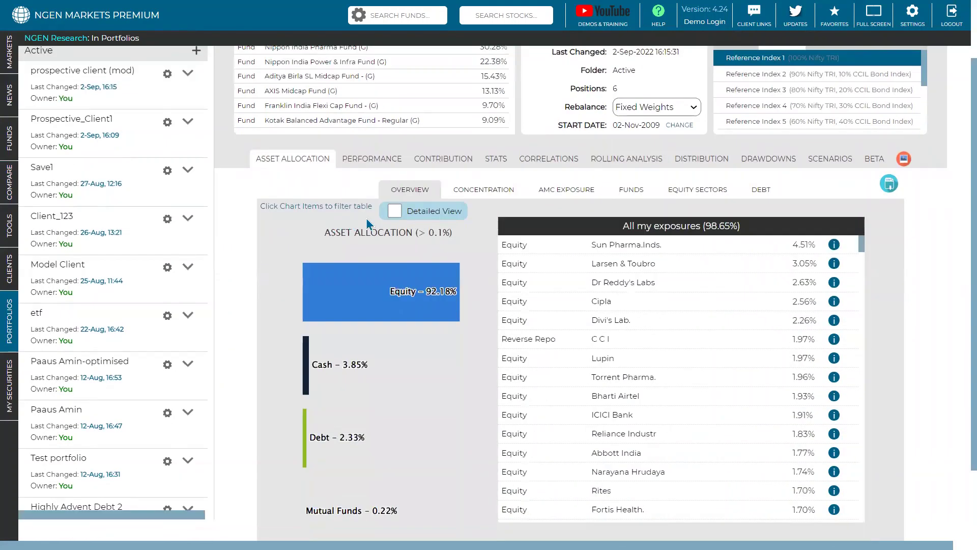
pyautogui.click(394, 210)
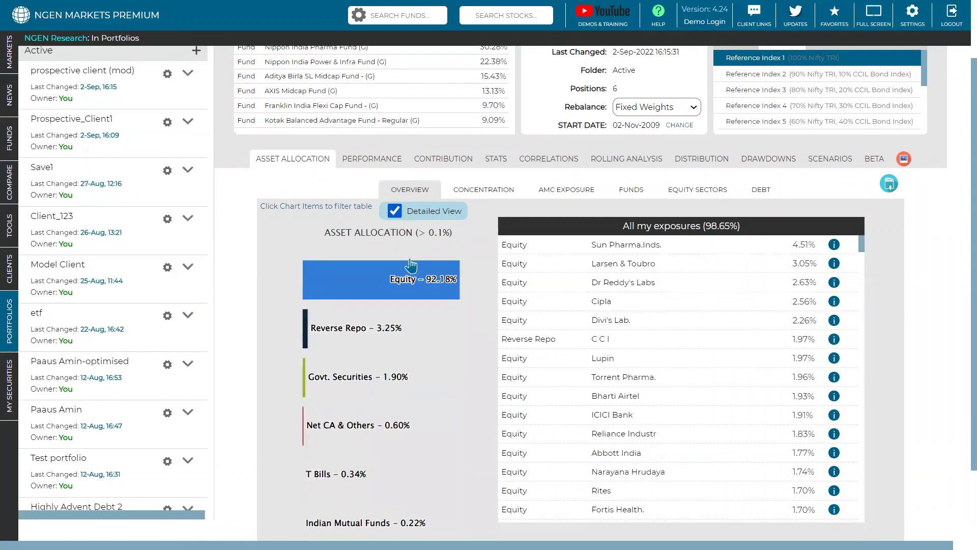
pyautogui.scroll(1, 430, 324)
pyautogui.scroll(1, 430, 323)
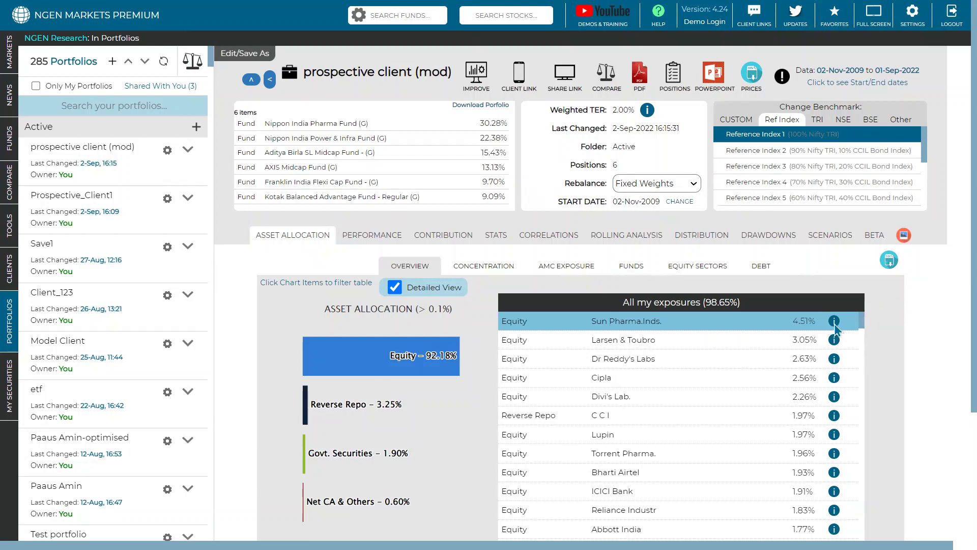
# - Add Sun Pharmaceuticals Industries Ltd, rescale all weights to 100% so it holds 9.09%, and rerun
pyautogui.click(229, 54)
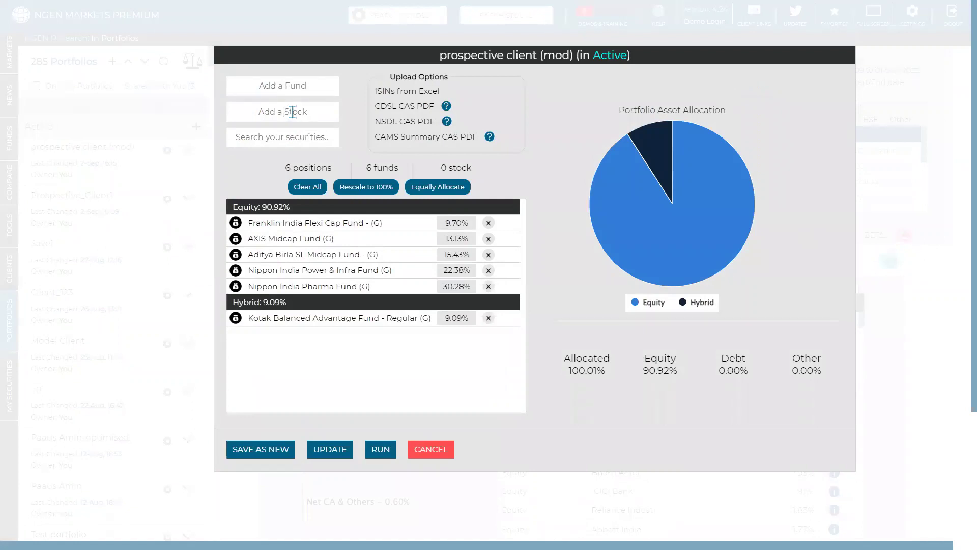
pyautogui.write('sun pha')
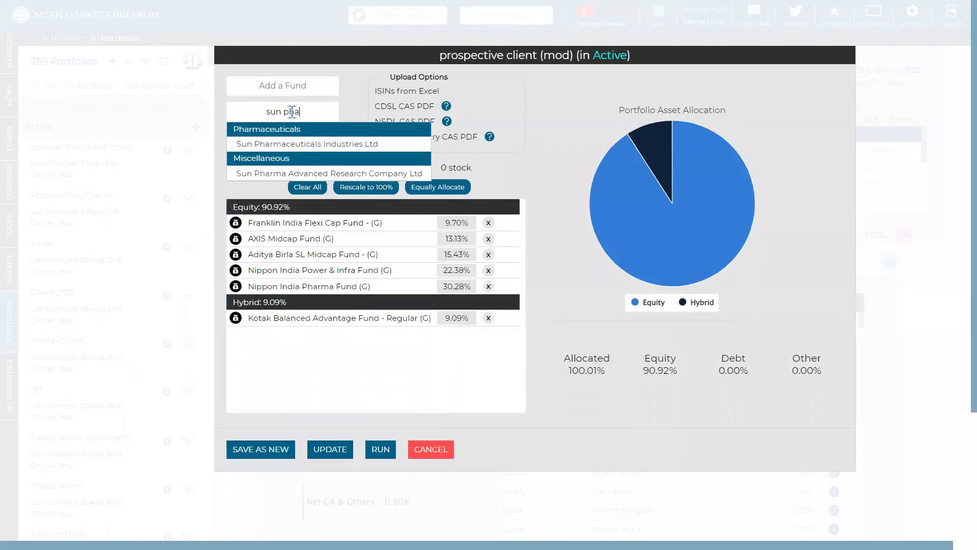
pyautogui.click(306, 144)
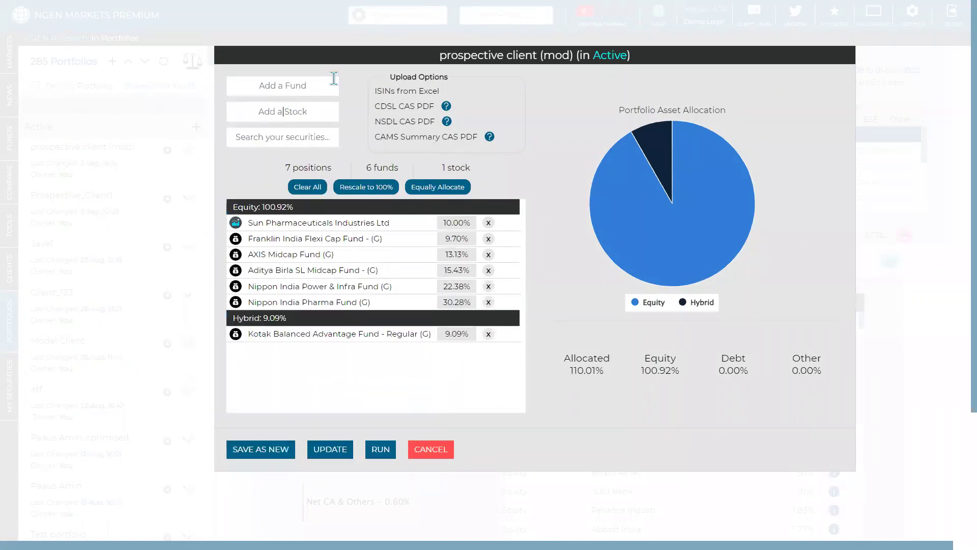
pyautogui.click(381, 450)
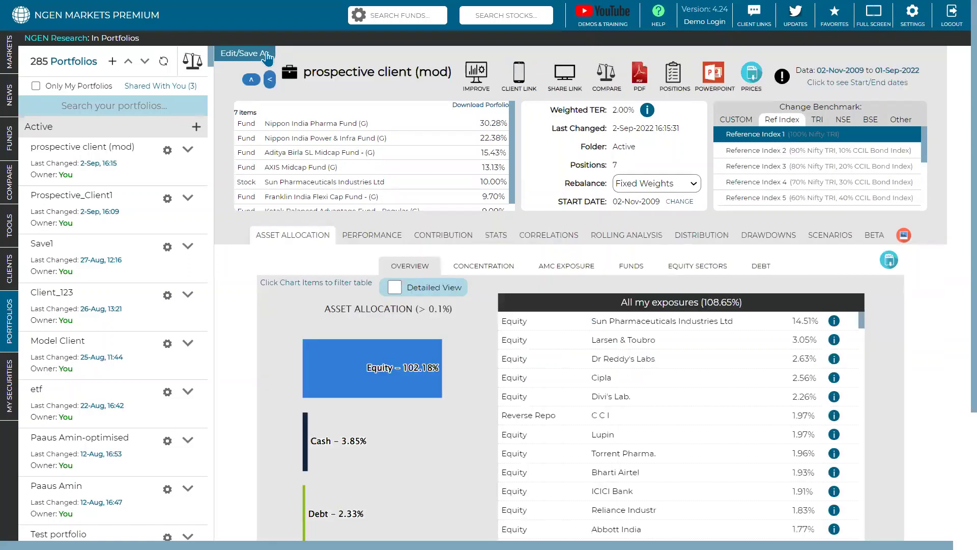
pyautogui.click(244, 52)
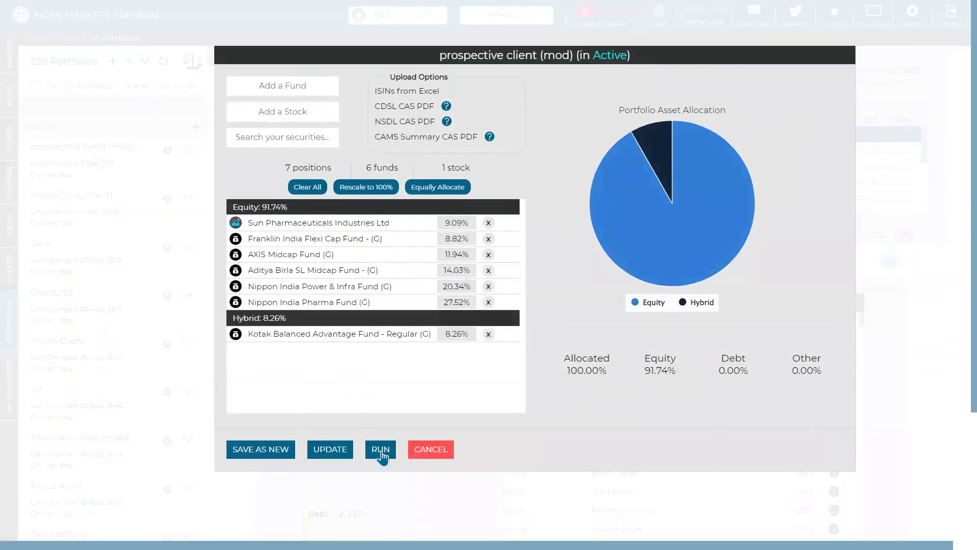
pyautogui.click(380, 449)
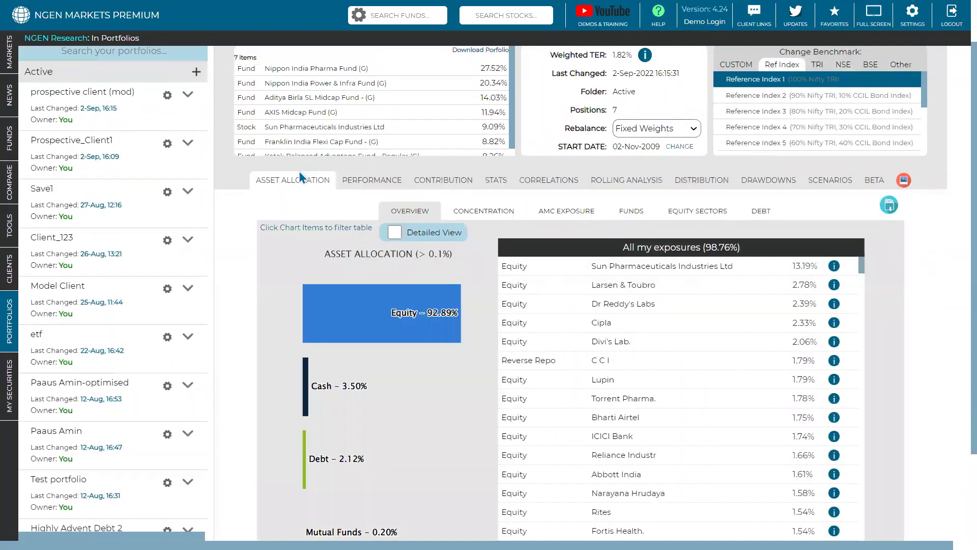
# - Filter the detailed allocation to Govt. Securities and check which funds hold GSEC2033, GSEC2026 and GSEC2029
pyautogui.scroll(-3, 505, 272)
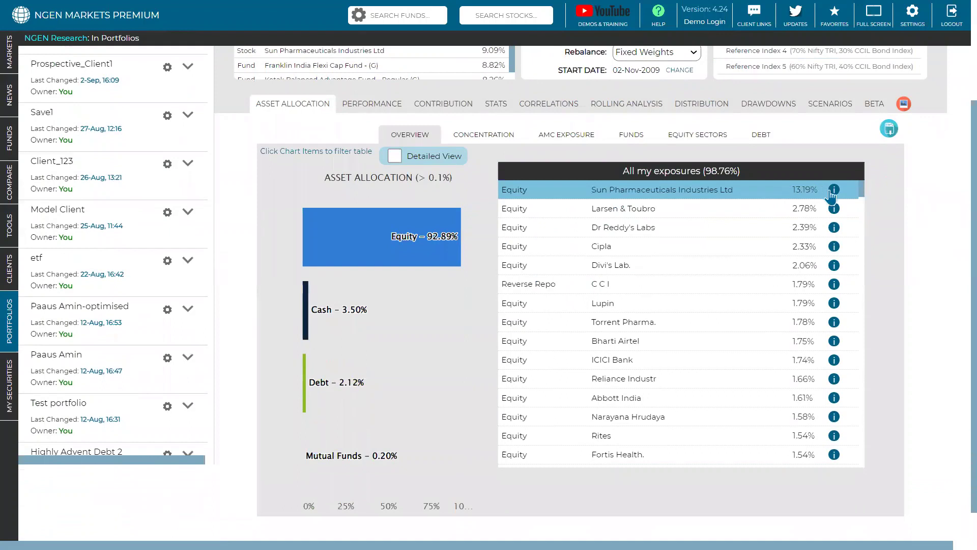
pyautogui.click(831, 192)
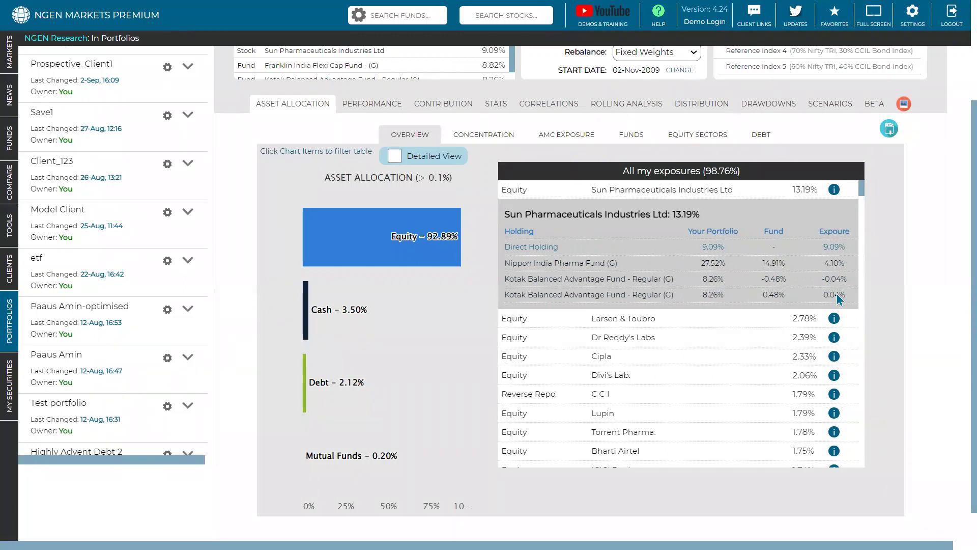
pyautogui.click(394, 157)
pyautogui.click(356, 278)
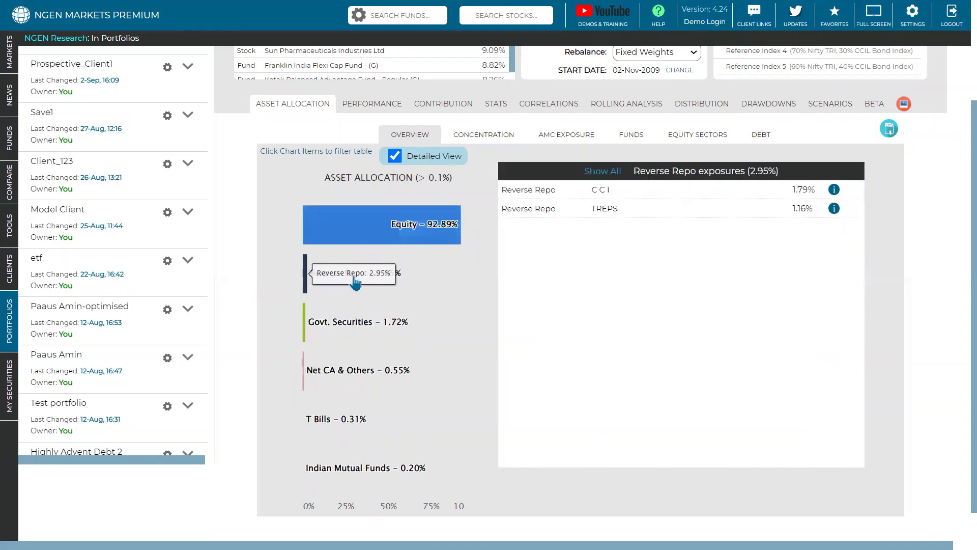
pyautogui.click(417, 318)
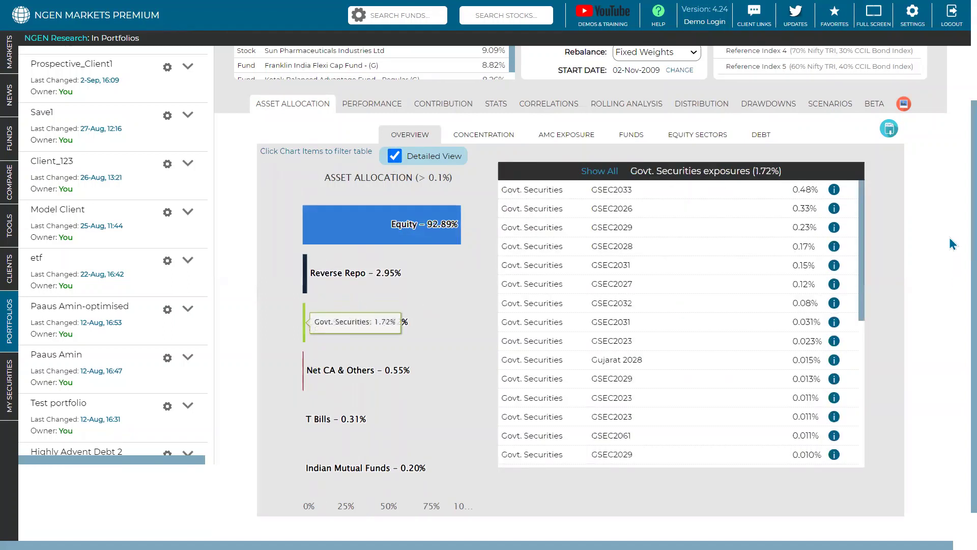
pyautogui.click(834, 190)
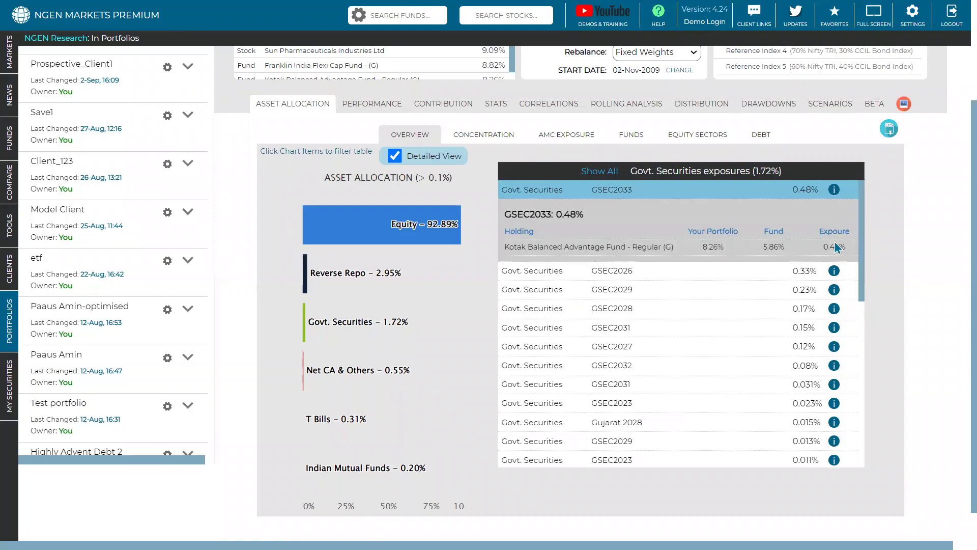
pyautogui.click(833, 271)
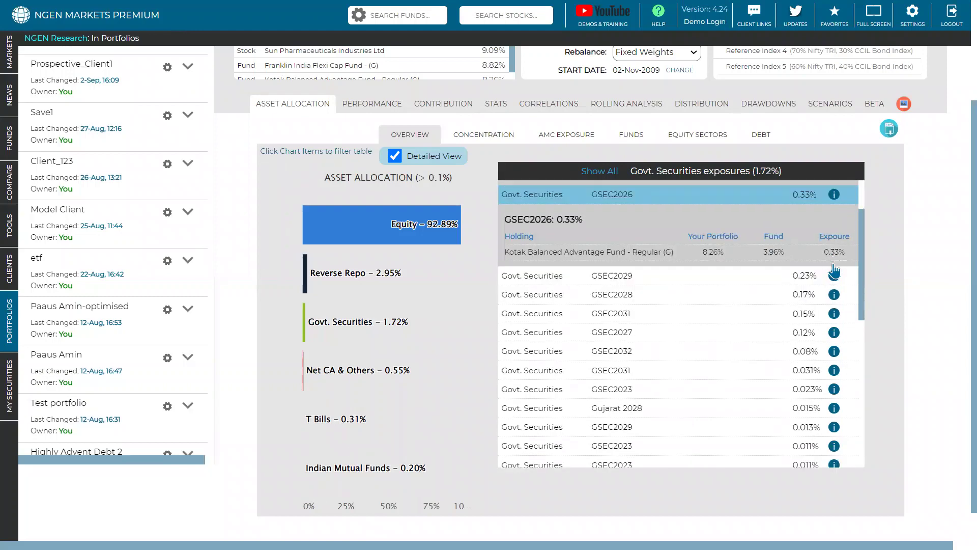
pyautogui.click(833, 276)
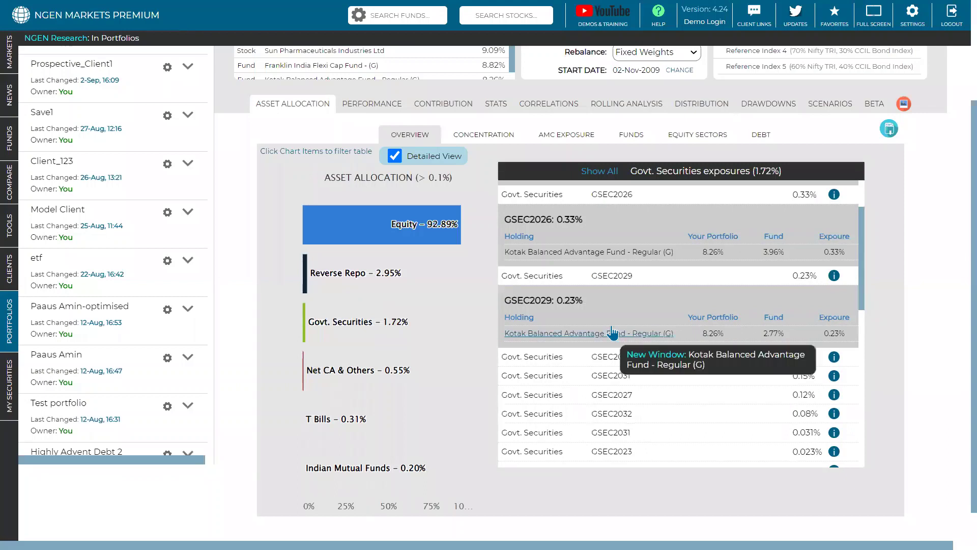
pyautogui.click(475, 140)
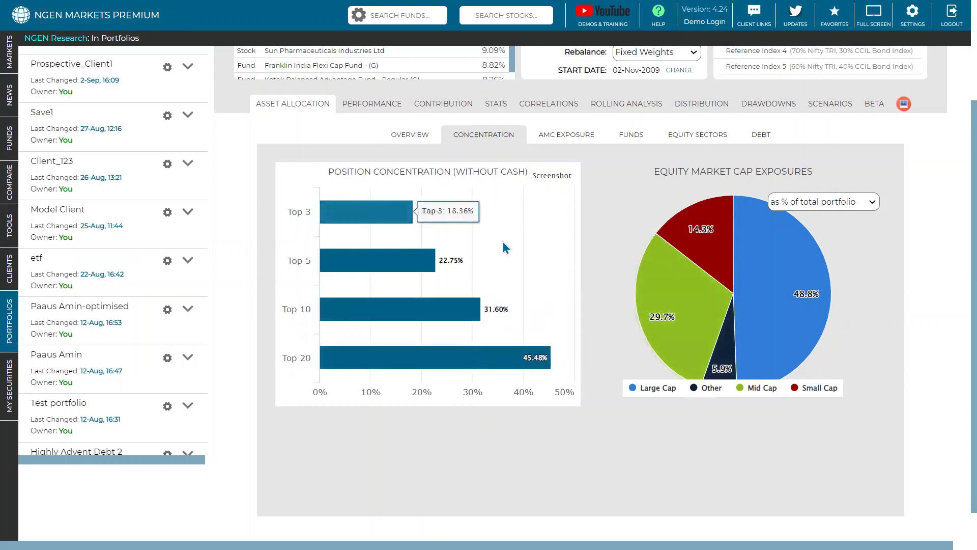
# - Review the concentration view: 7 positions, 1.82% weighted TER, Nippon India Pharma Fund at 27.52%
pyautogui.scroll(3, 404, 224)
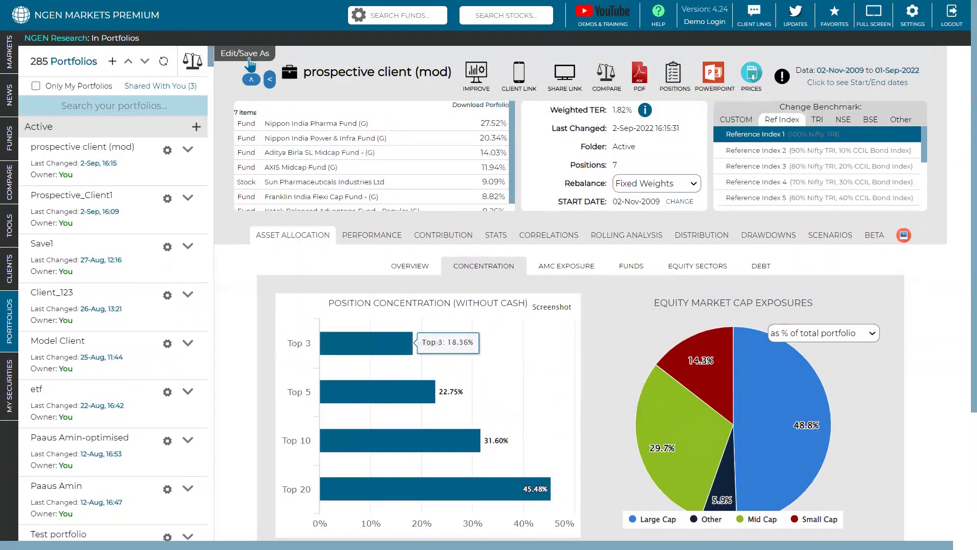
# - Set Sun Pharma's weight to 20%, rescale holdings to 100% (18.03%), and rerun the analysis
pyautogui.click(253, 59)
pyautogui.click(462, 223)
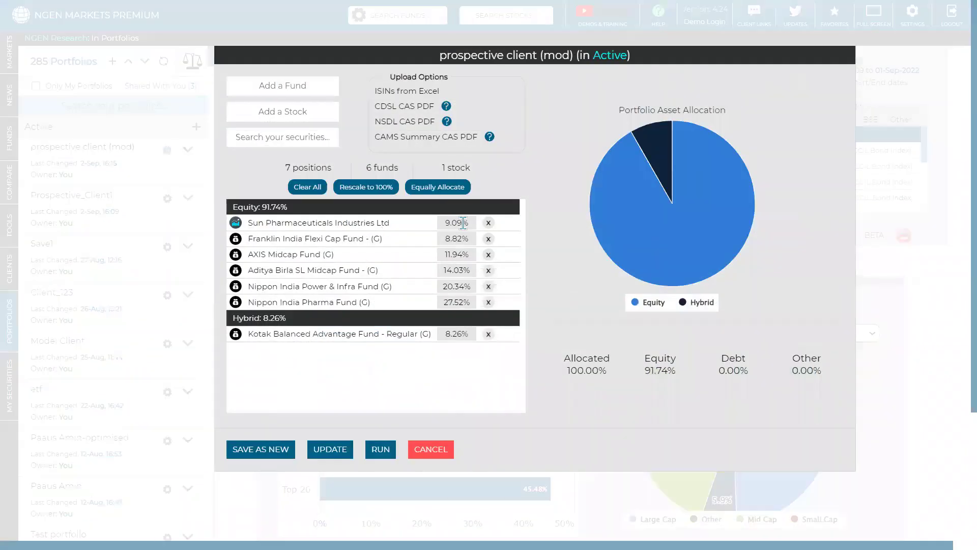
pyautogui.press('BackSpace')
pyautogui.press('BackSpace')
pyautogui.press('BackSpace')
pyautogui.write('20')
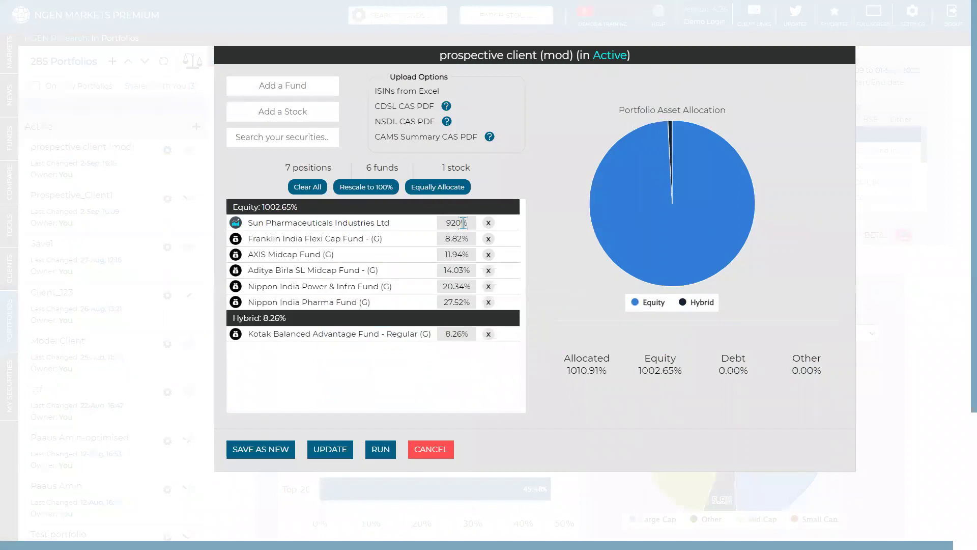
pyautogui.press('BackSpace')
pyautogui.press('BackSpace')
pyautogui.press('BackSpace')
pyautogui.write('20')
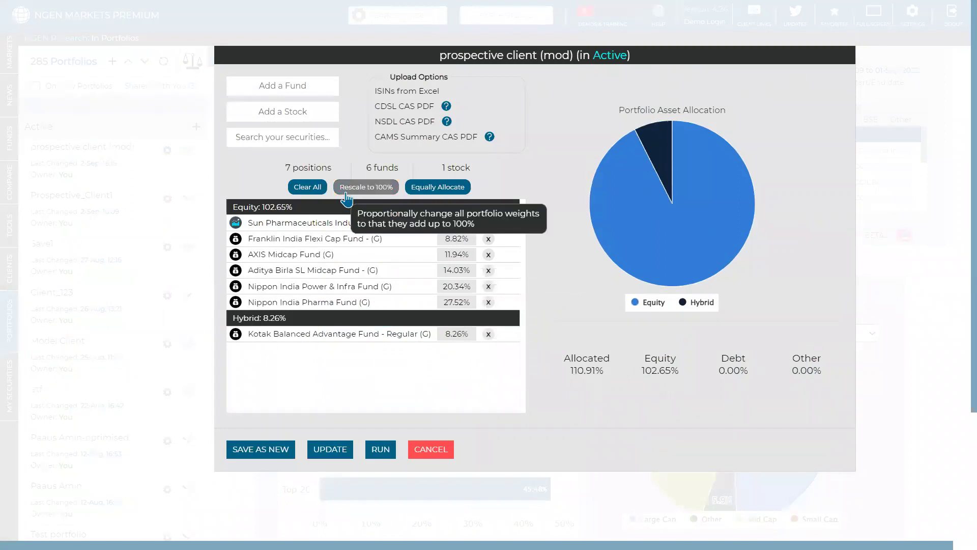
pyautogui.click(366, 187)
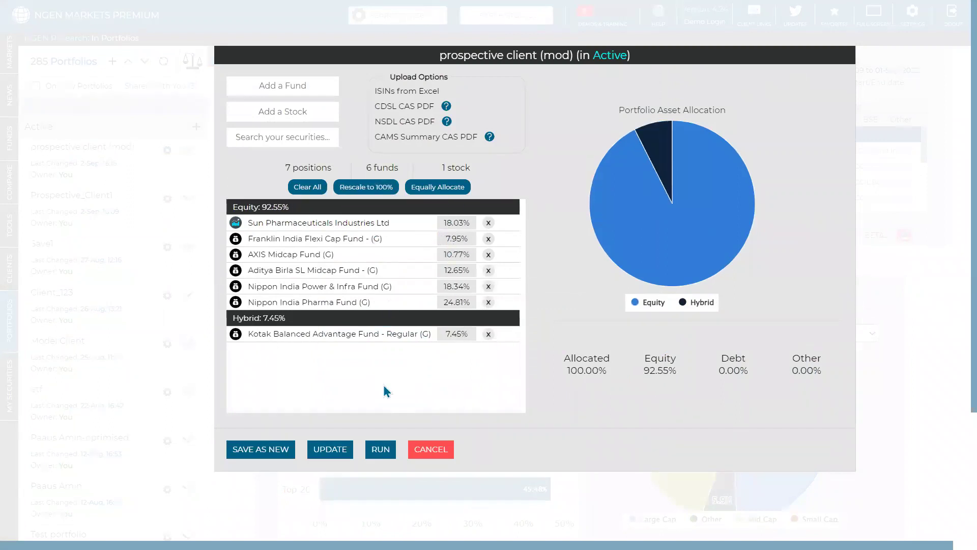
pyautogui.click(378, 449)
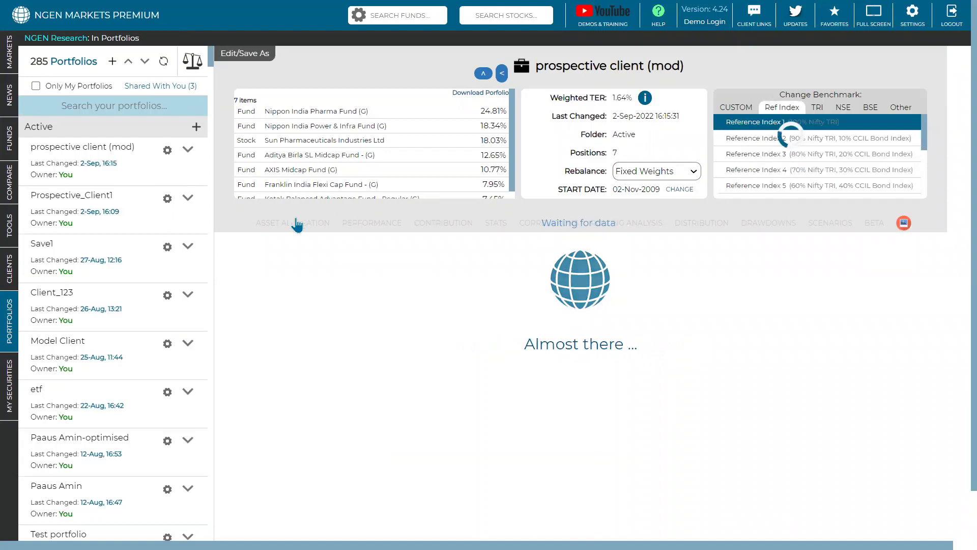
# - Switch the Equity Market Cap pie to 'as % of Equity exposure' (57.5% large, 28.6% mid, 13.8% small)
pyautogui.scroll(-2, 569, 279)
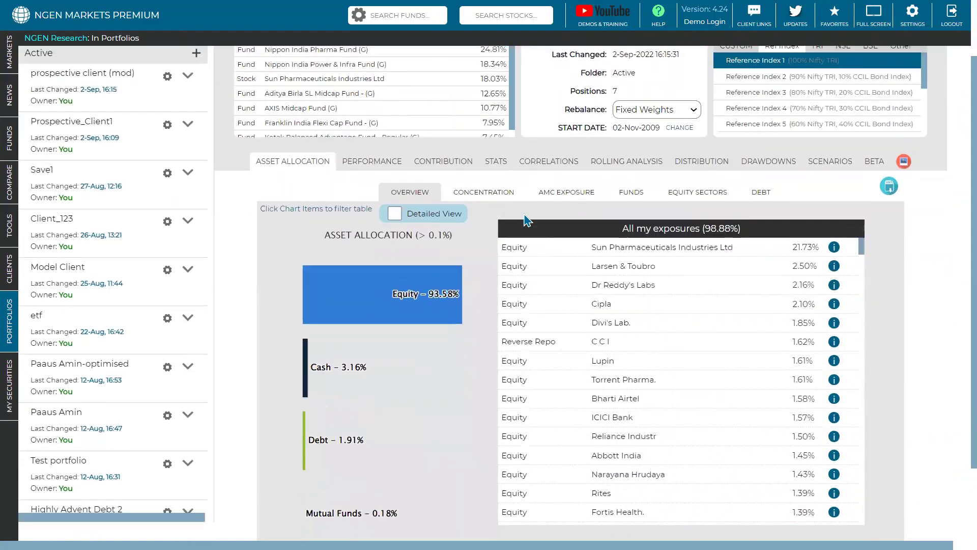
pyautogui.click(468, 188)
pyautogui.scroll(-2, 493, 226)
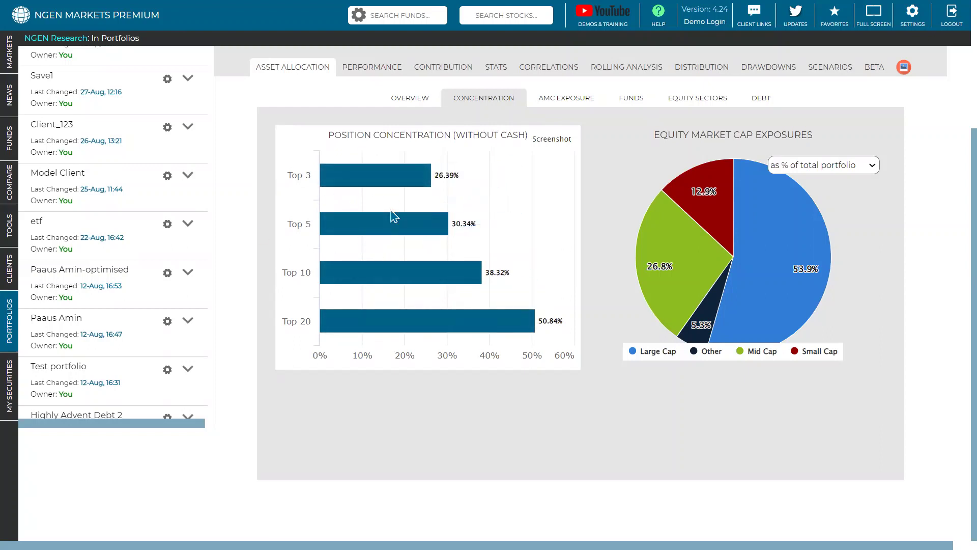
pyautogui.moveTo(391, 225)
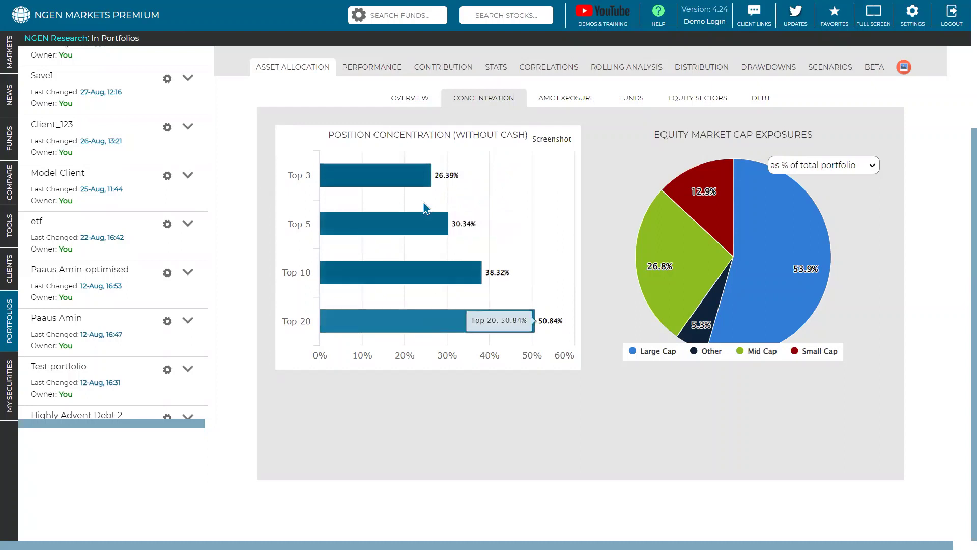
pyautogui.moveTo(373, 187)
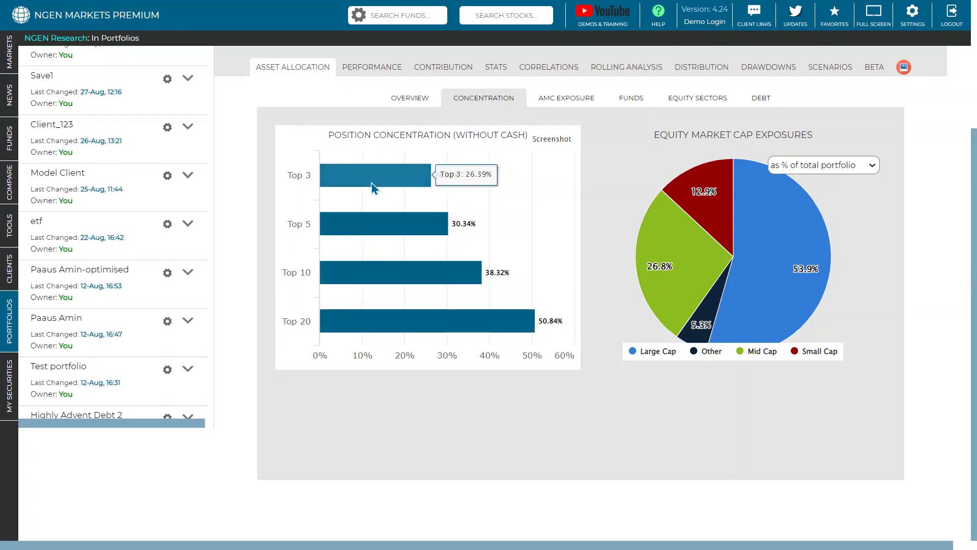
pyautogui.click(832, 163)
pyautogui.click(823, 200)
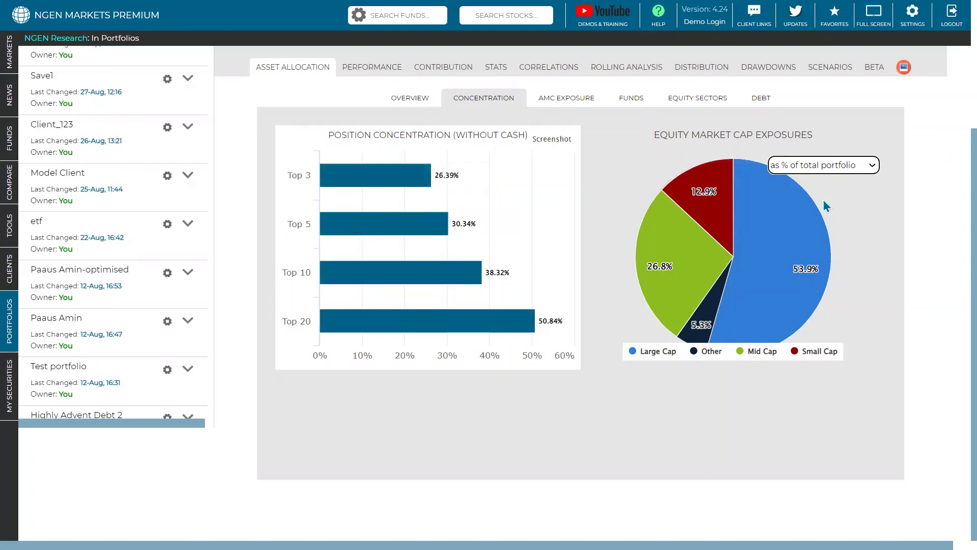
pyautogui.click(829, 164)
pyautogui.click(828, 188)
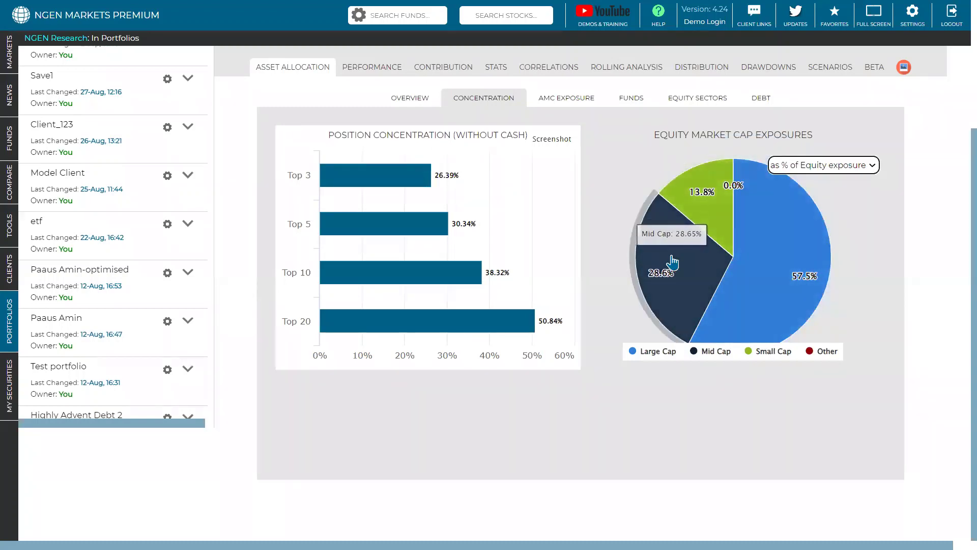
# - On AMC Exposure, filter the fund table to Nippon India, Aditya Birla and Axis funds
pyautogui.click(583, 102)
pyautogui.click(447, 171)
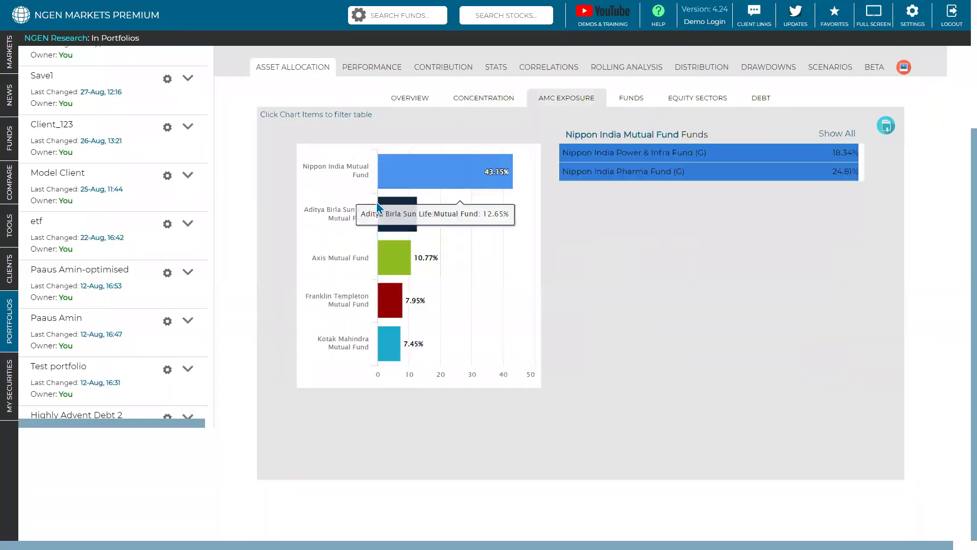
pyautogui.click(387, 213)
pyautogui.click(386, 258)
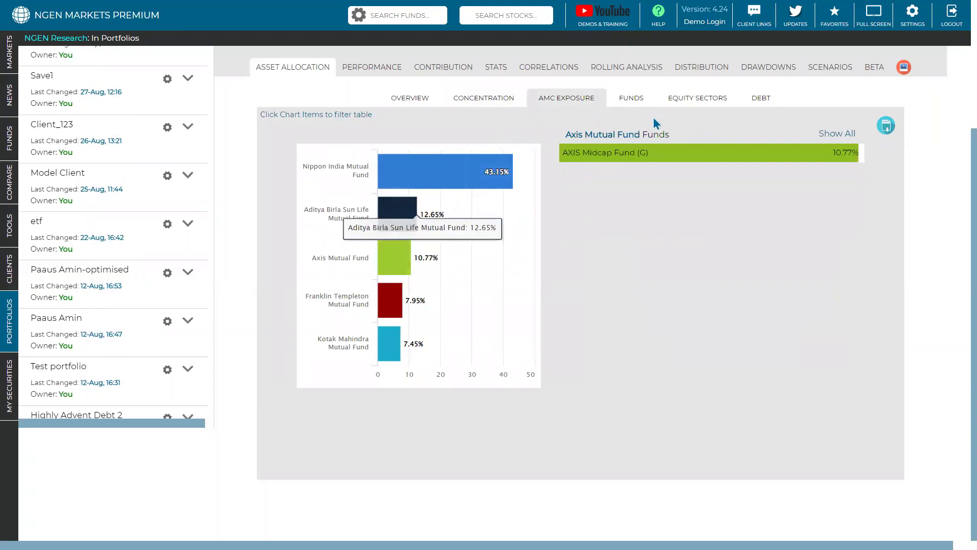
# - Check fund categories and Pharmaceuticals sector stocks, then open the Debt analysis (2.38-year duration, 6.75% YTM)
pyautogui.click(642, 105)
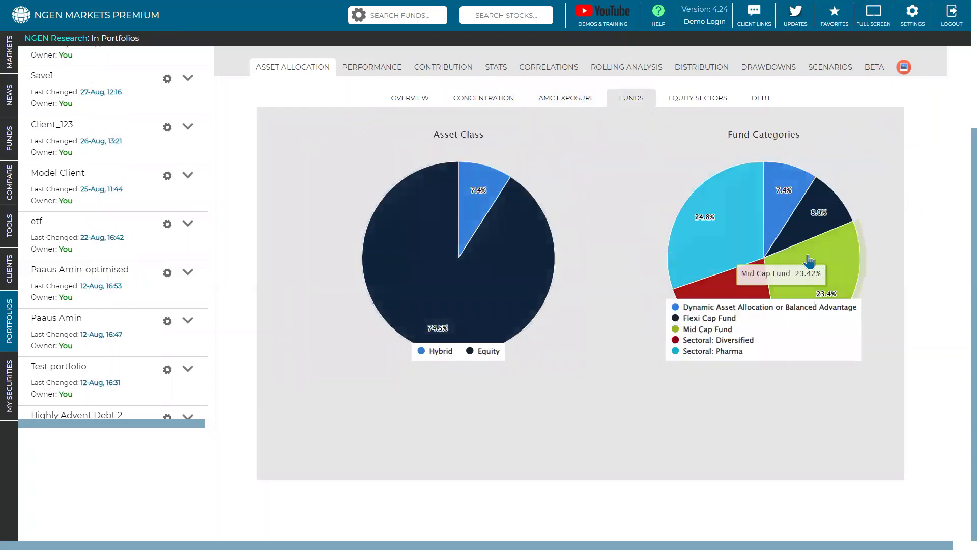
pyautogui.click(705, 100)
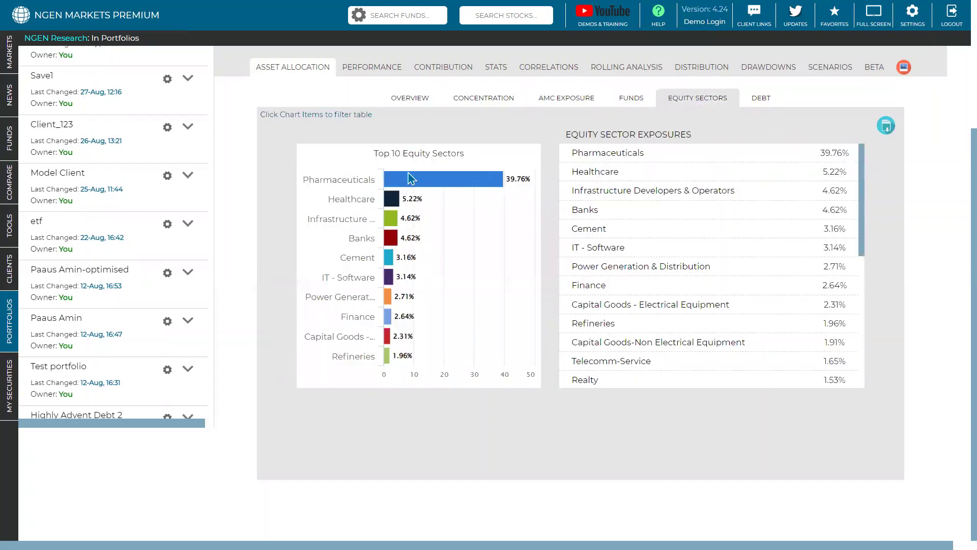
pyautogui.click(410, 179)
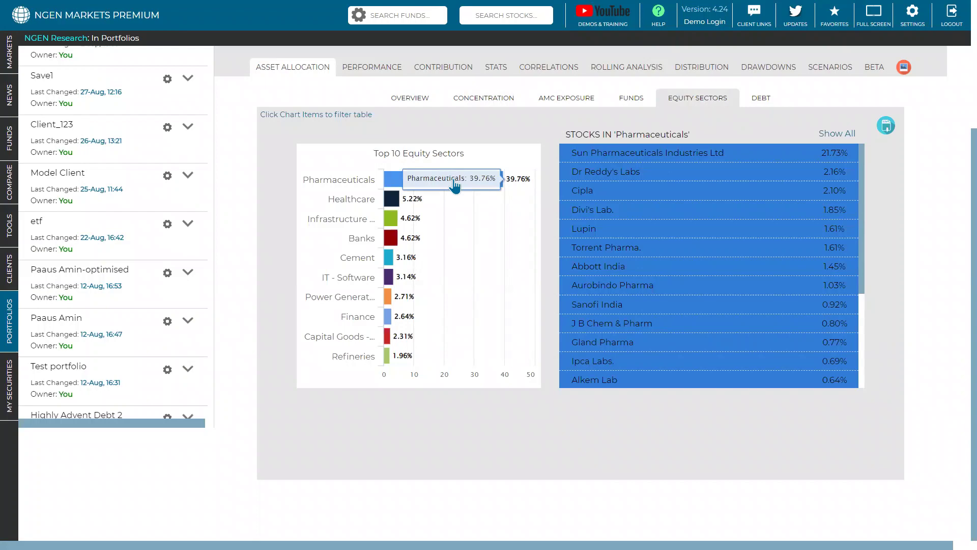
pyautogui.click(751, 97)
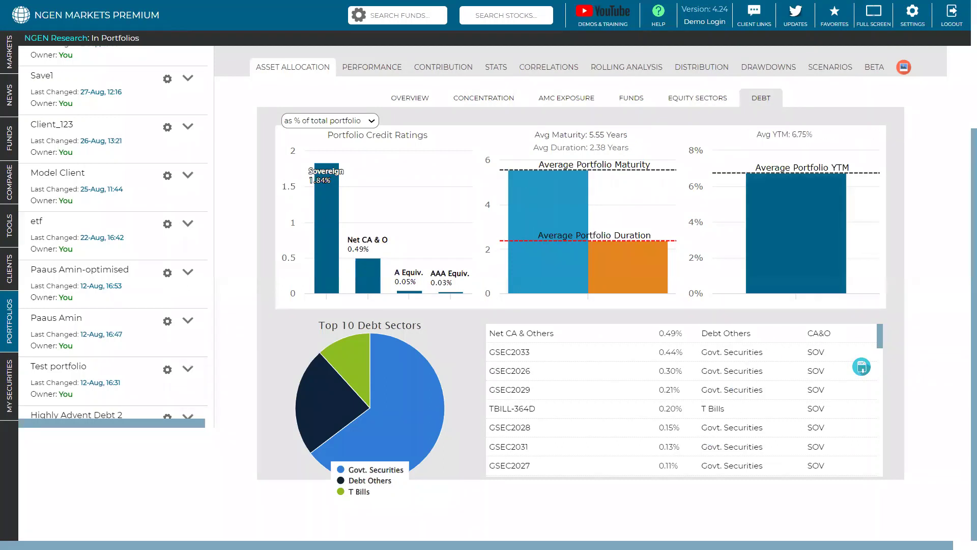
pyautogui.moveTo(588, 271)
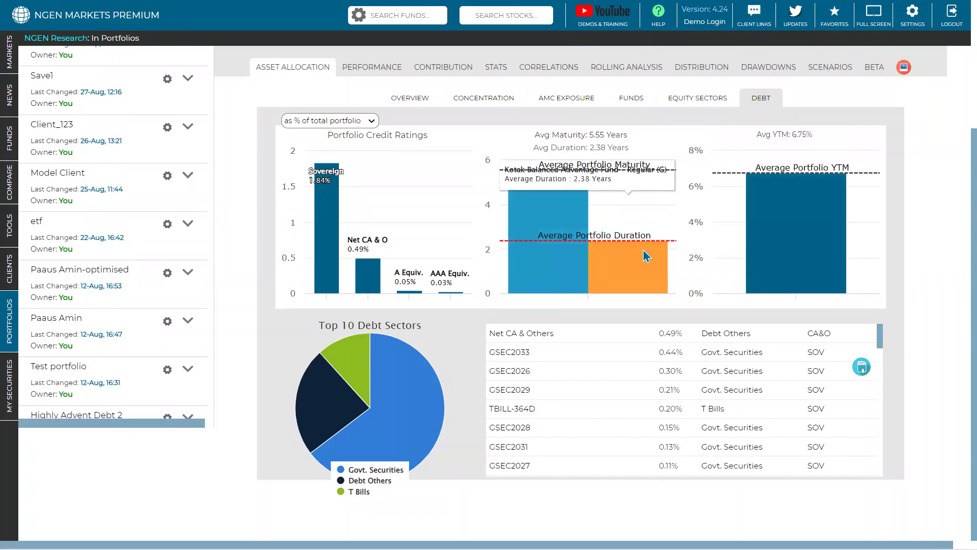
pyautogui.moveTo(813, 236)
pyautogui.scroll(3, 813, 237)
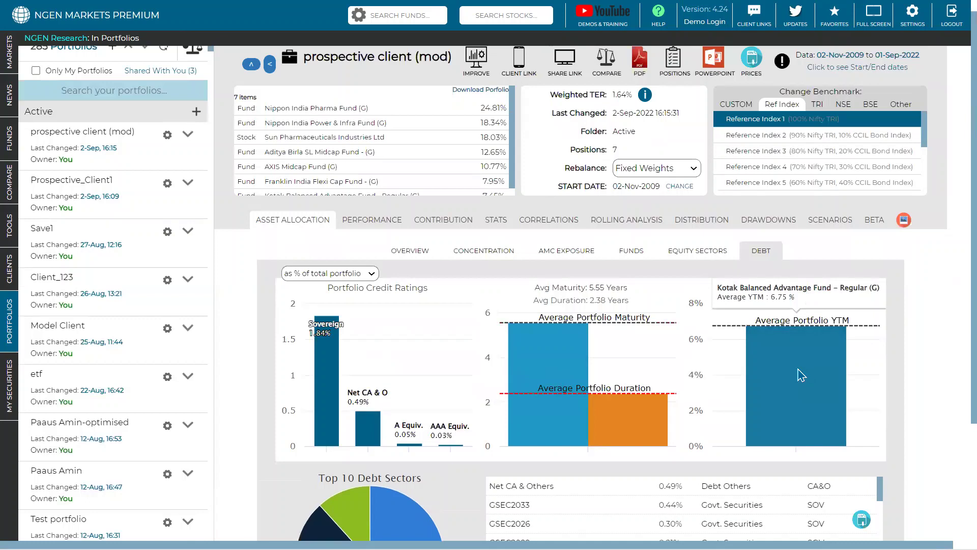
pyautogui.scroll(-3, 801, 375)
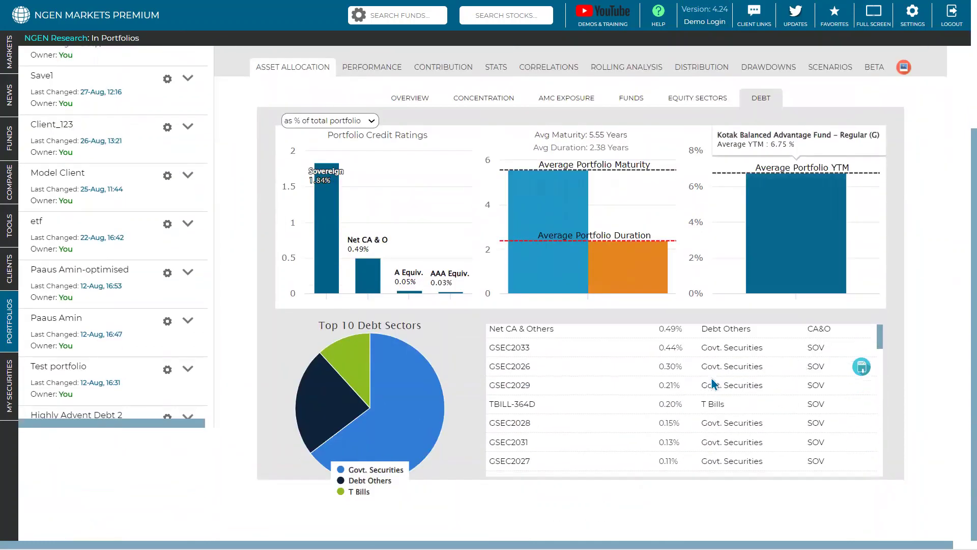
pyautogui.scroll(-3, 714, 384)
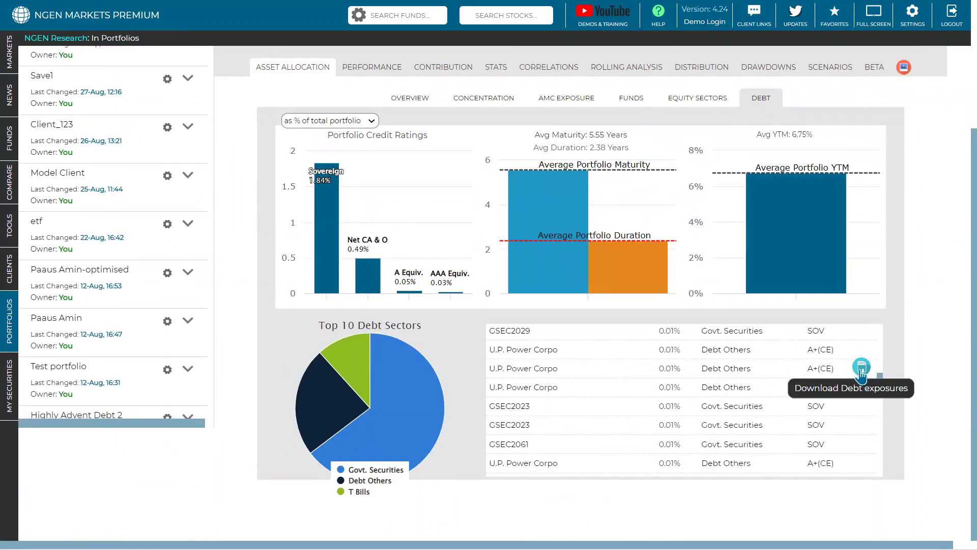
pyautogui.scroll(3, 863, 239)
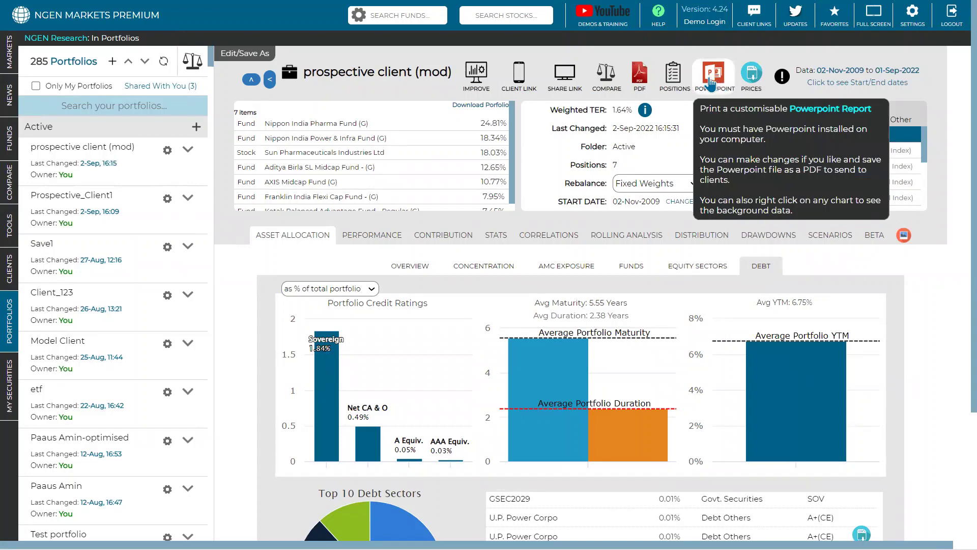
# - Create the PowerPoint report for 50,00,000 (50 Lakhs) capital and have the downloaded .pptx open when done
pyautogui.click(711, 83)
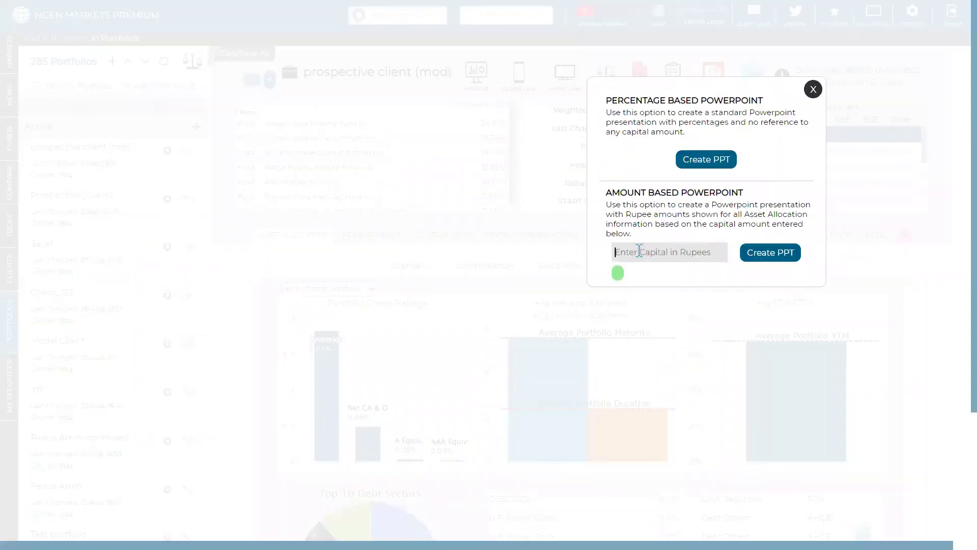
pyautogui.write('500000000')
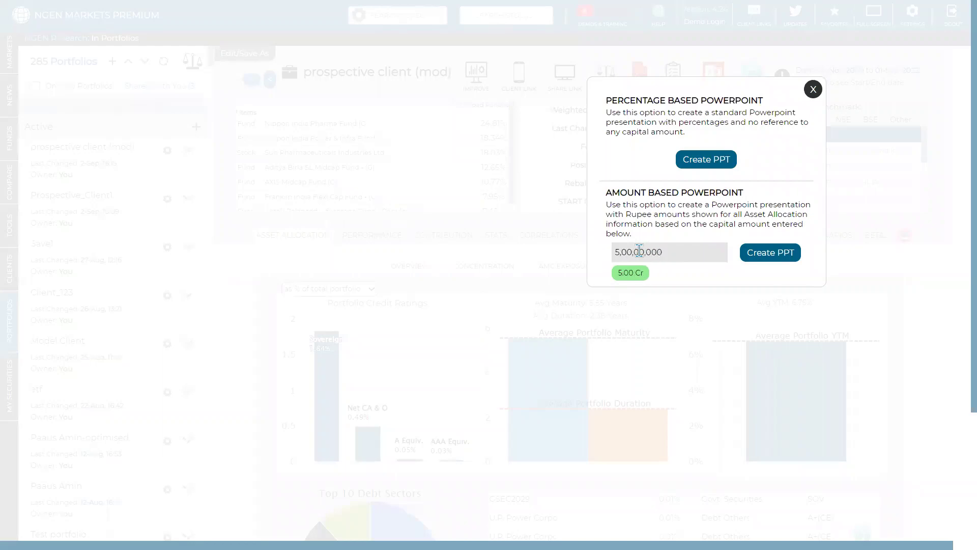
pyautogui.press('BackSpace')
pyautogui.press('BackSpace')
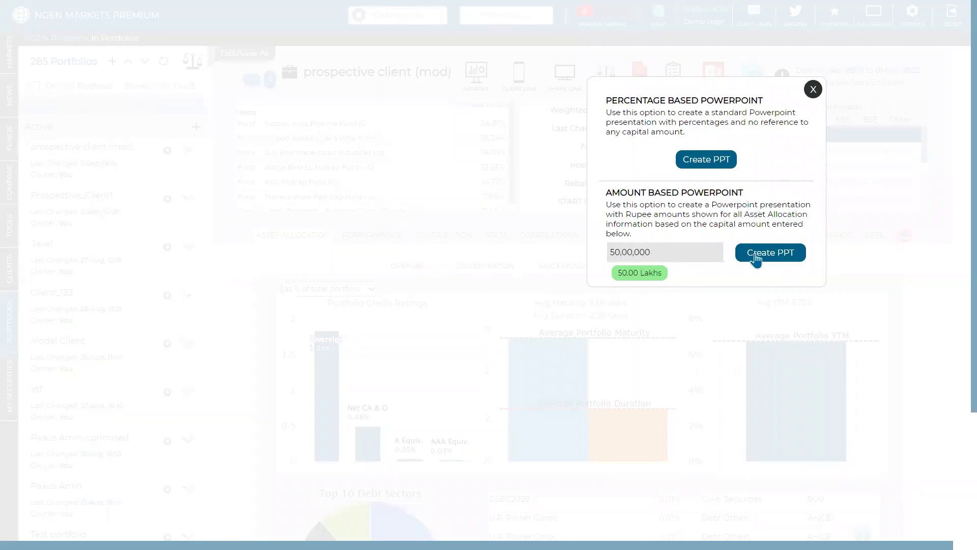
pyautogui.click(760, 260)
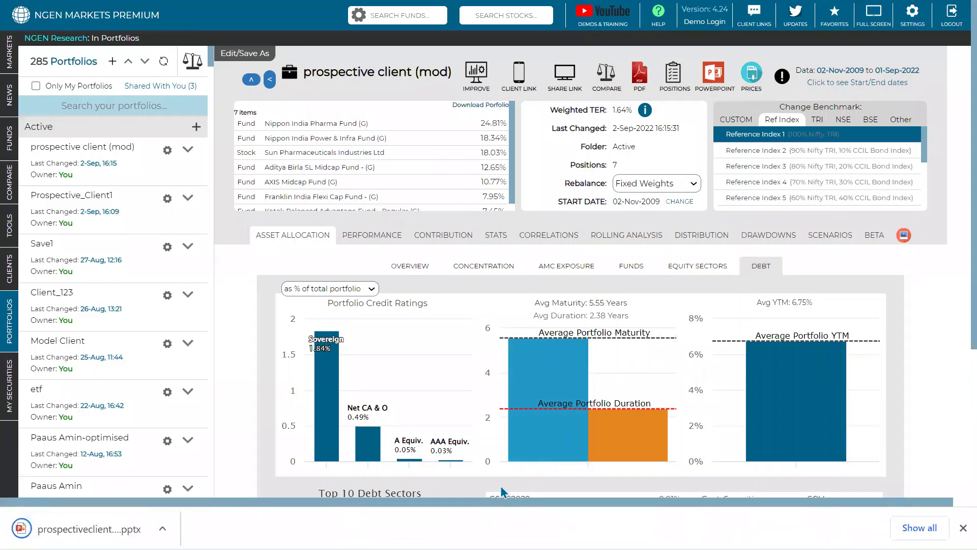
pyautogui.click(163, 528)
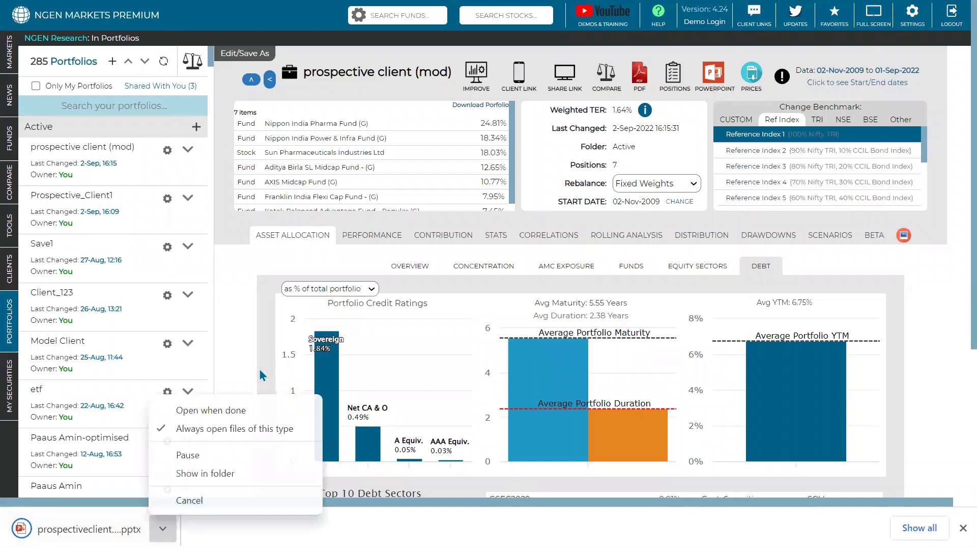
pyautogui.click(248, 412)
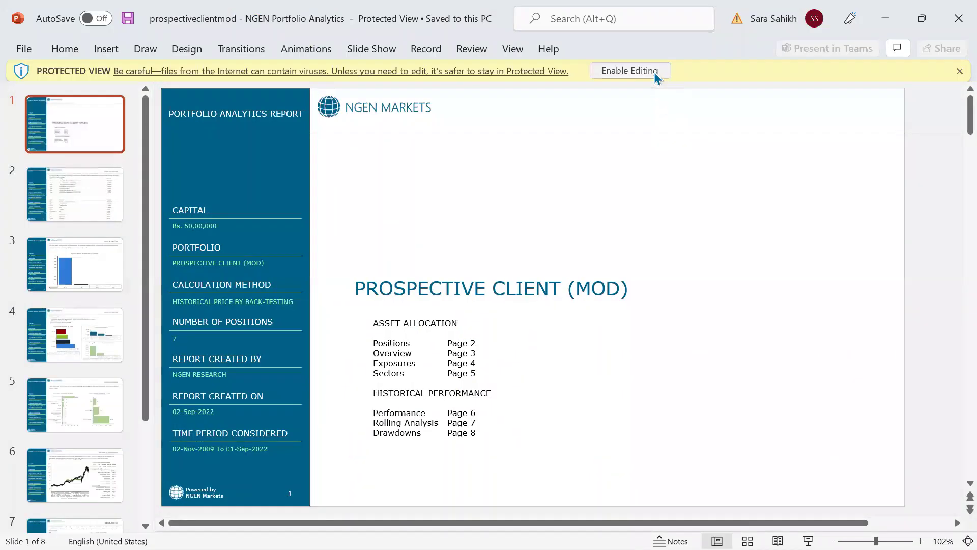
# - Enable editing and view slides 2–5: holdings, asset allocation, concentration and sector exposures
pyautogui.click(654, 72)
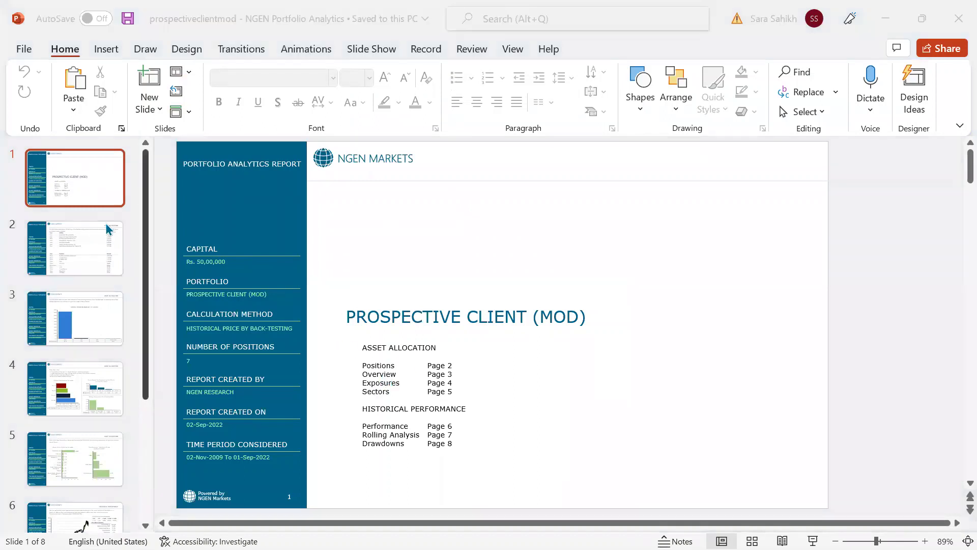
pyautogui.click(83, 262)
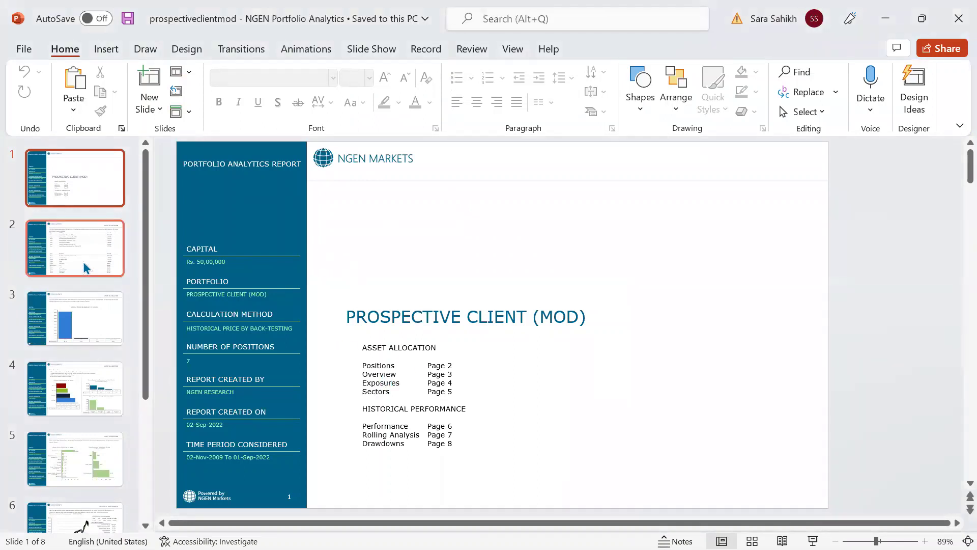
pyautogui.click(78, 259)
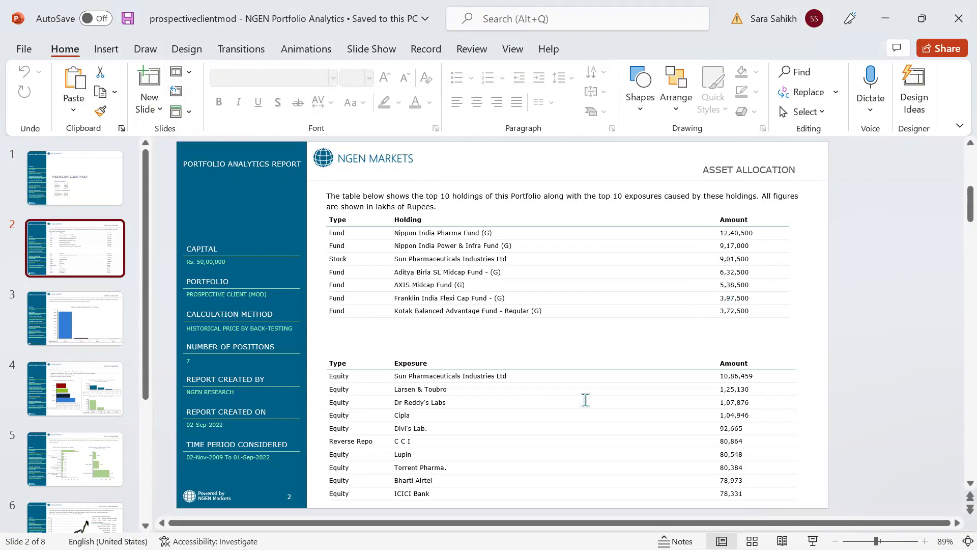
pyautogui.click(103, 340)
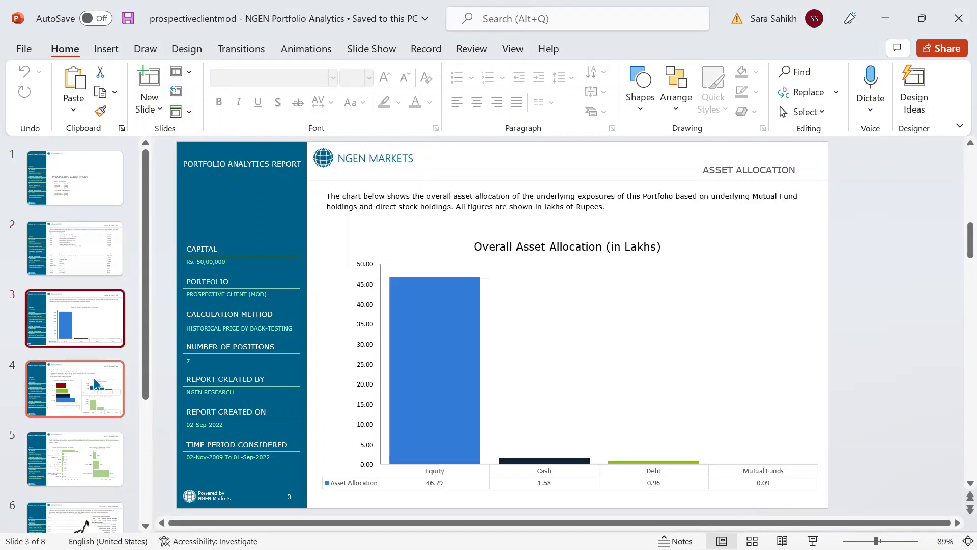
pyautogui.click(87, 412)
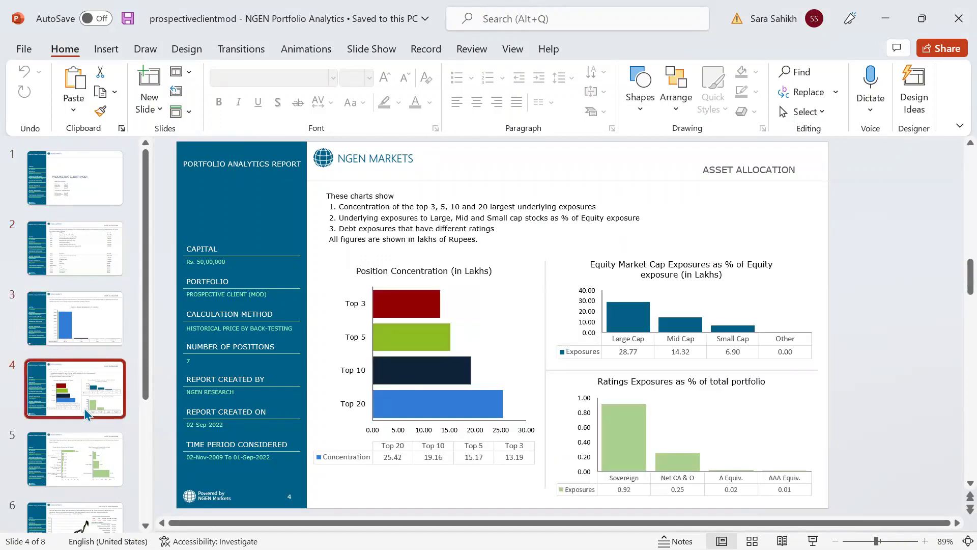
pyautogui.click(79, 440)
pyautogui.scroll(-1, 79, 440)
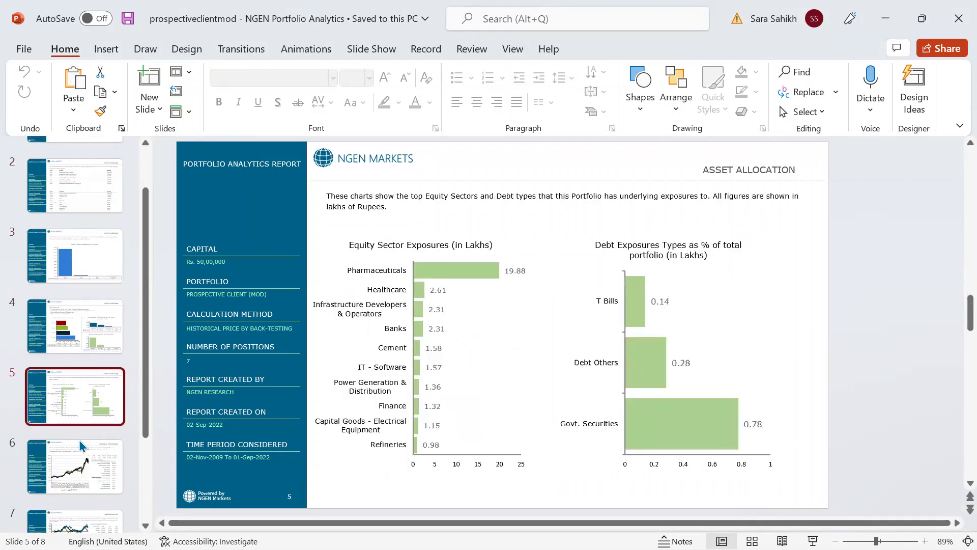
# - Inspect slide 6's performance chart Benchmark line, return statistics table and Sharpe Ratio
pyautogui.click(79, 453)
pyautogui.click(595, 277)
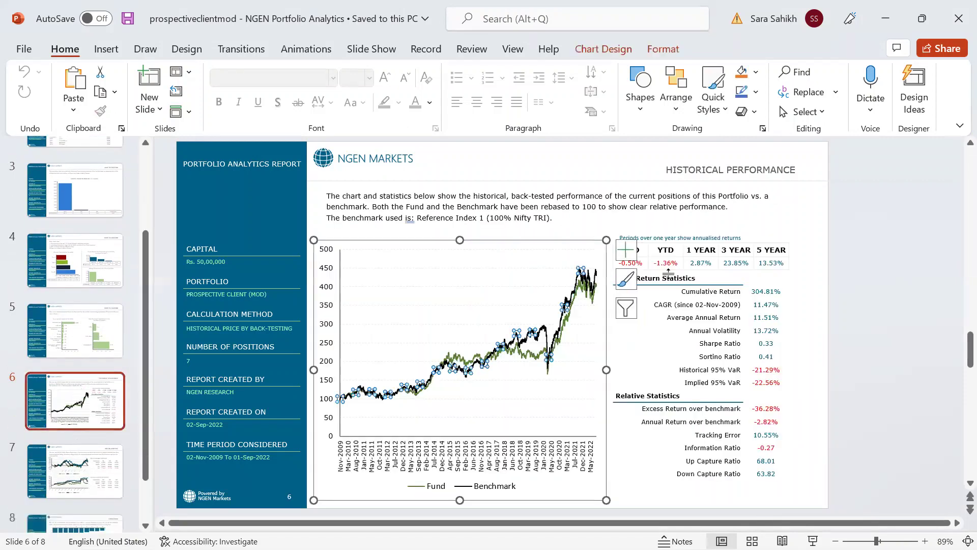
pyautogui.click(759, 276)
pyautogui.click(740, 346)
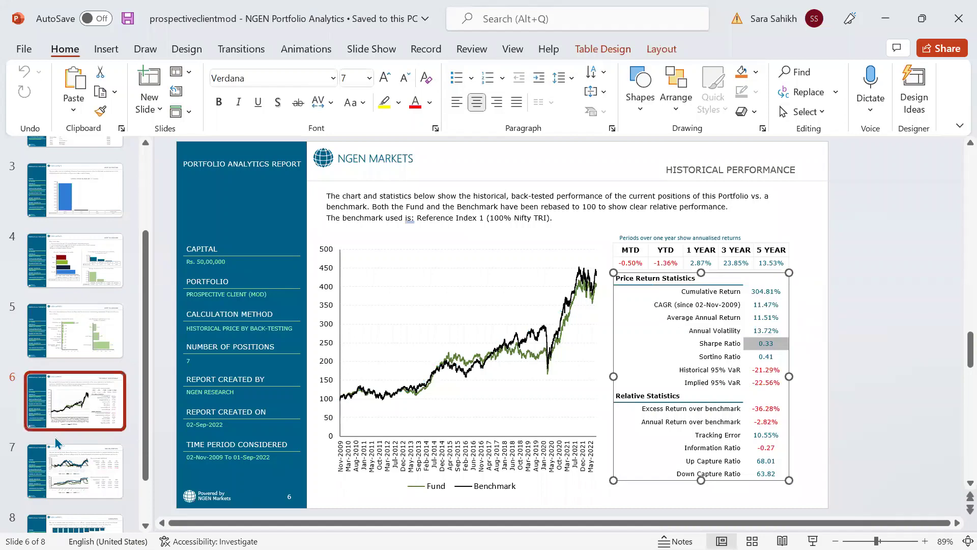
# - View the slide 7 rolling analysis, return to the Asset Allocation slide, and minimize PowerPoint
pyautogui.click(81, 467)
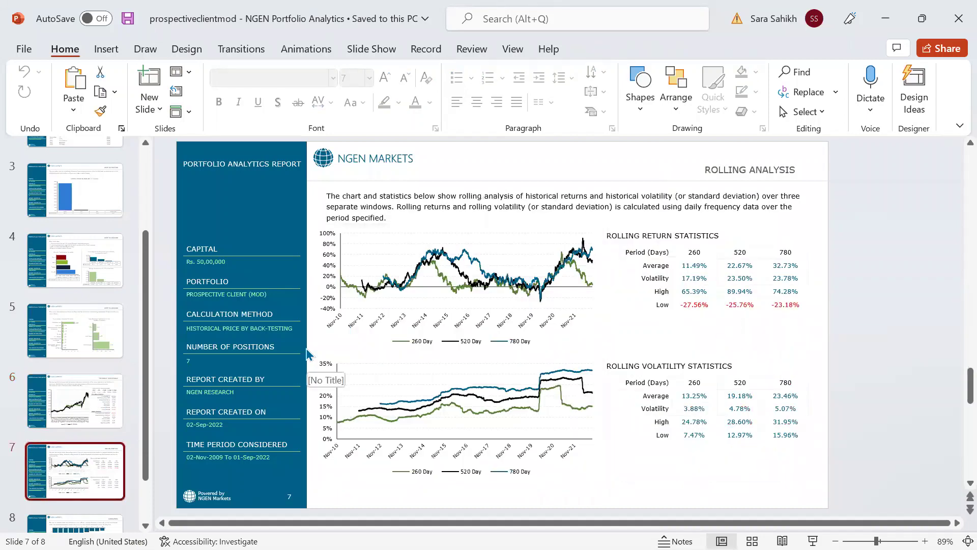
pyautogui.scroll(-1, 312, 359)
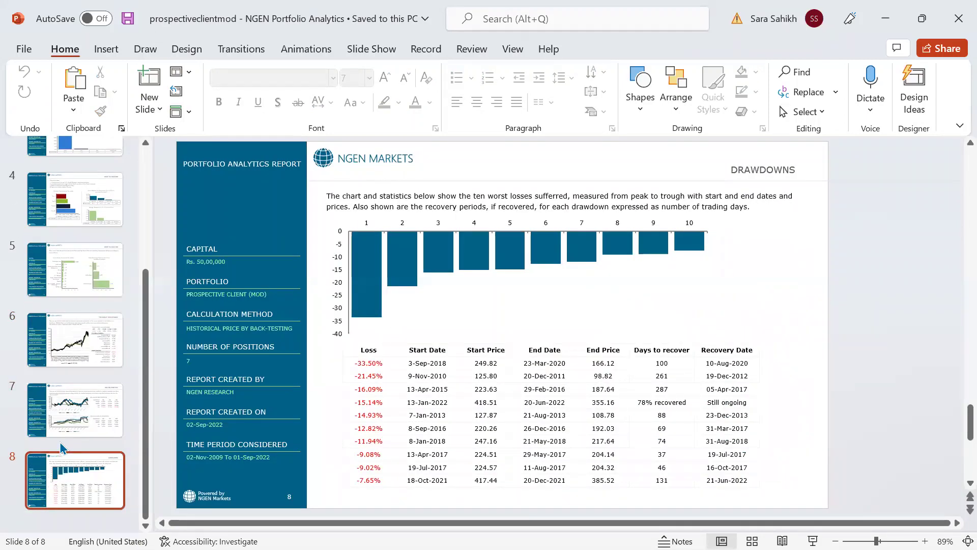
pyautogui.click(67, 423)
pyautogui.scroll(5, 80, 270)
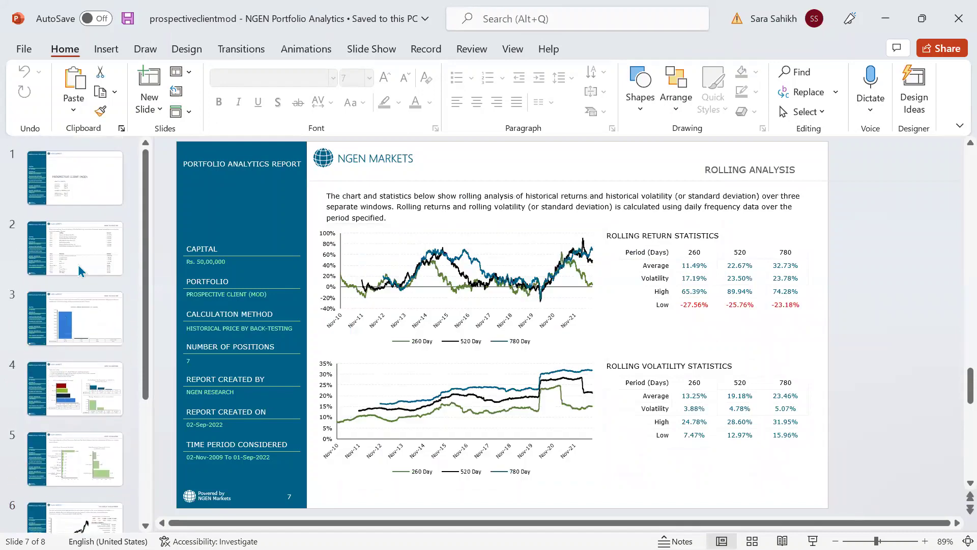
pyautogui.click(79, 270)
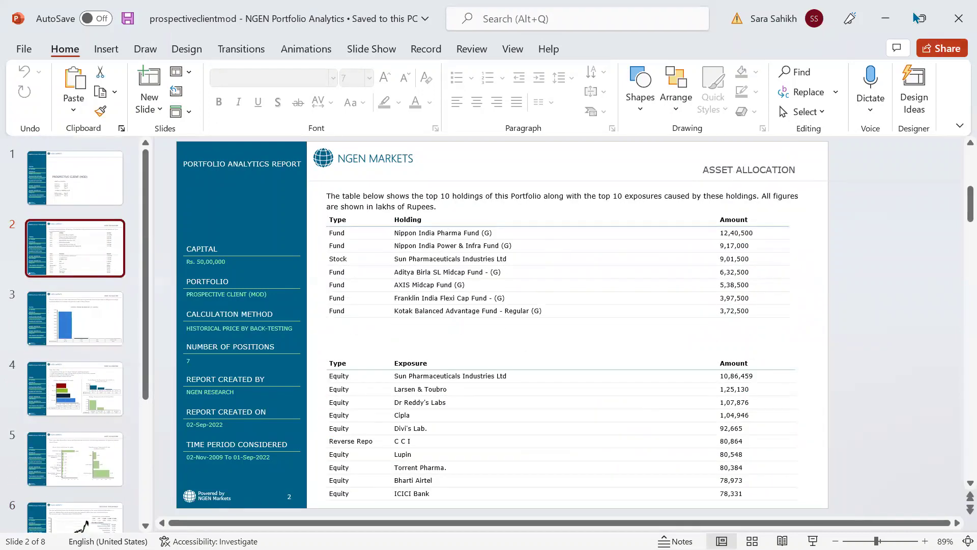
pyautogui.click(885, 18)
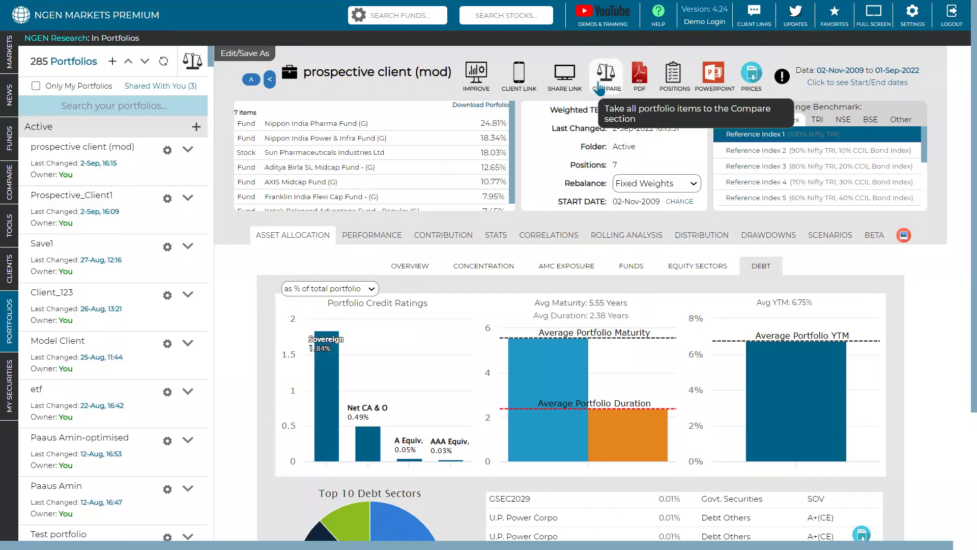
# - Load the seven prospective client (mod) holdings into Compare and export the comparison as PPT
pyautogui.click(599, 89)
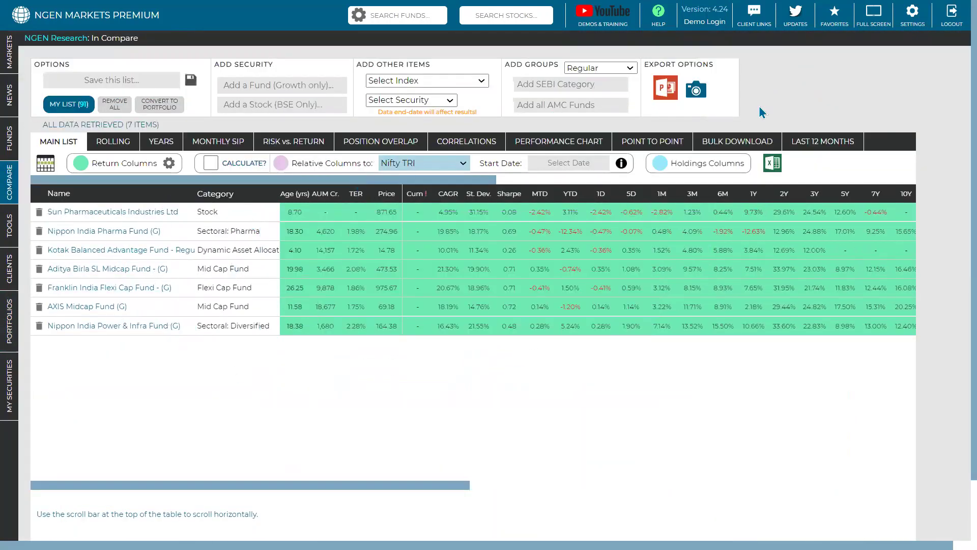
pyautogui.click(668, 91)
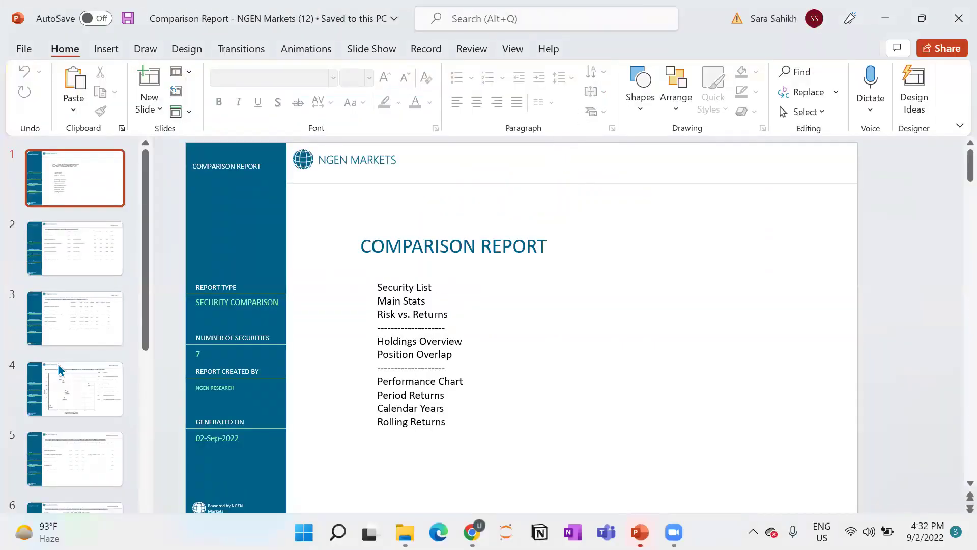
# - Copy the Risk vs. Return slide and paste it into prospectiveclientmod as slide 3
pyautogui.click(80, 402)
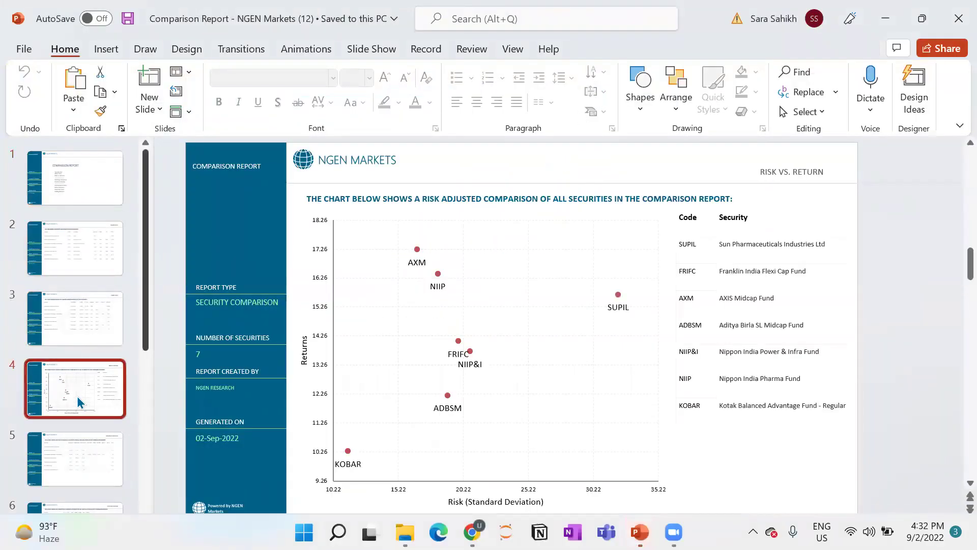
pyautogui.rightClick(80, 402)
pyautogui.click(133, 107)
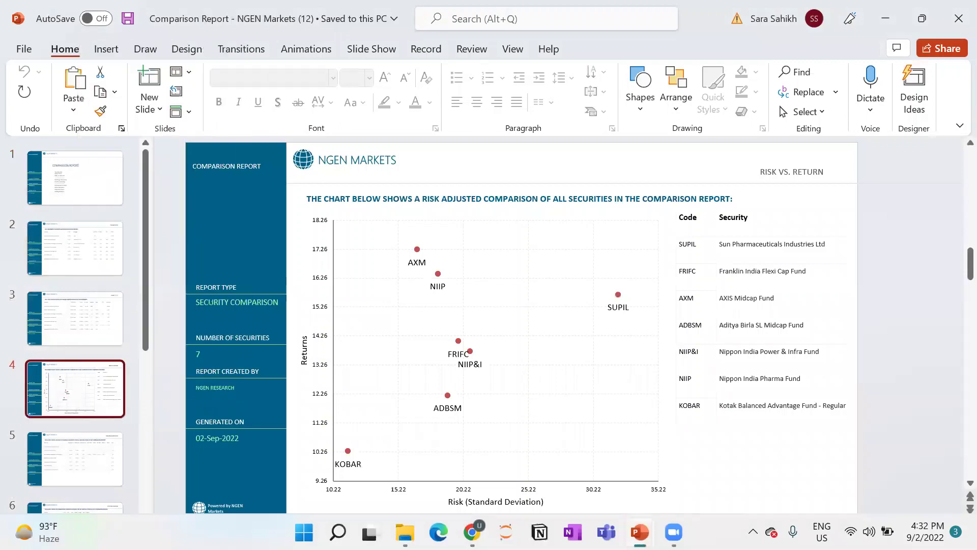
pyautogui.moveTo(639, 531)
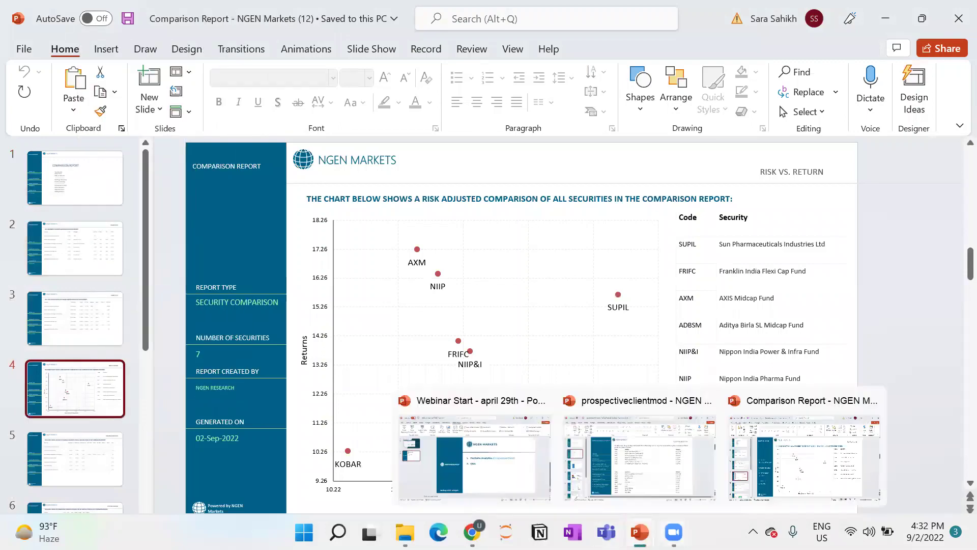
pyautogui.click(640, 457)
pyautogui.rightClick(131, 277)
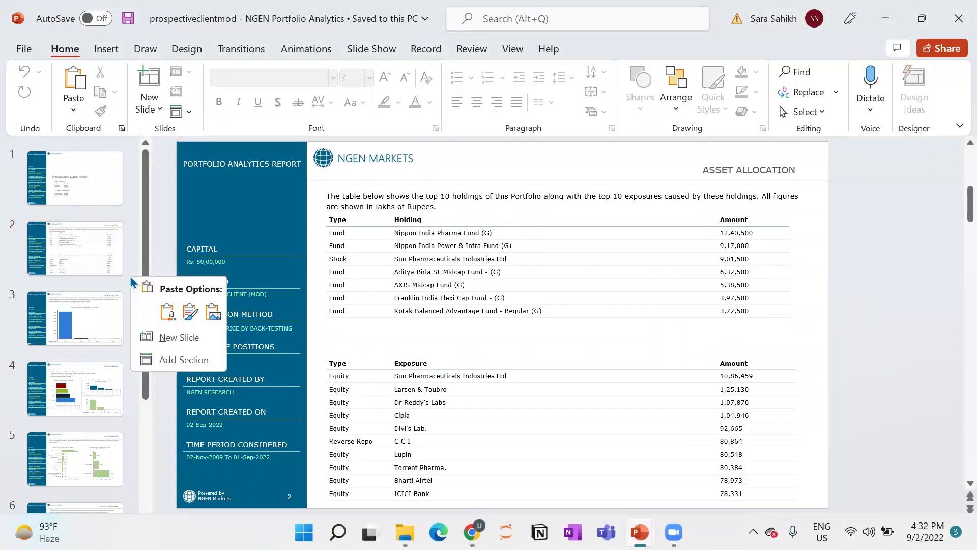
pyautogui.click(167, 312)
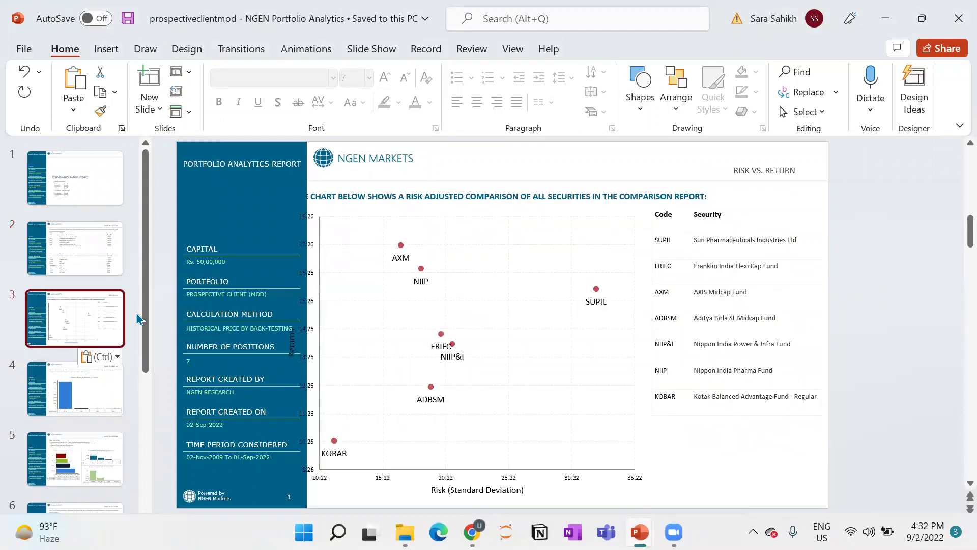
# - Narrow the pasted risk-return chart and shift its heading right so it fully shows
pyautogui.click(412, 199)
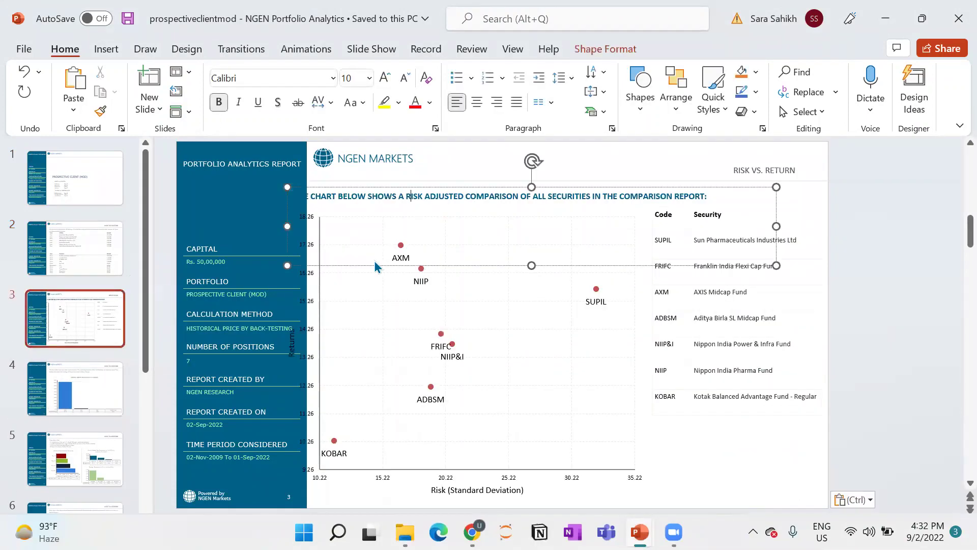
pyautogui.click(362, 280)
pyautogui.moveTo(279, 353); pyautogui.dragTo(316, 356)
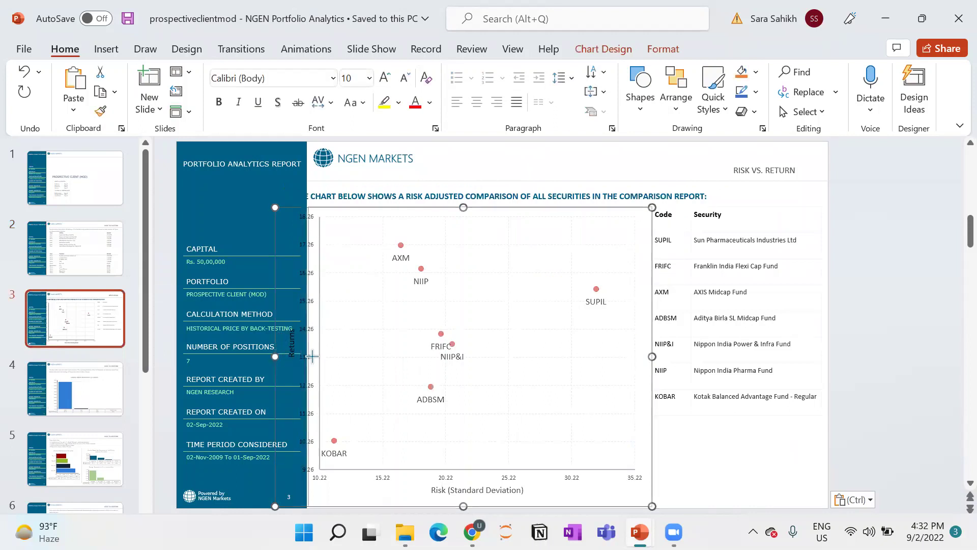
pyautogui.click(359, 194)
pyautogui.doubleClick(374, 195)
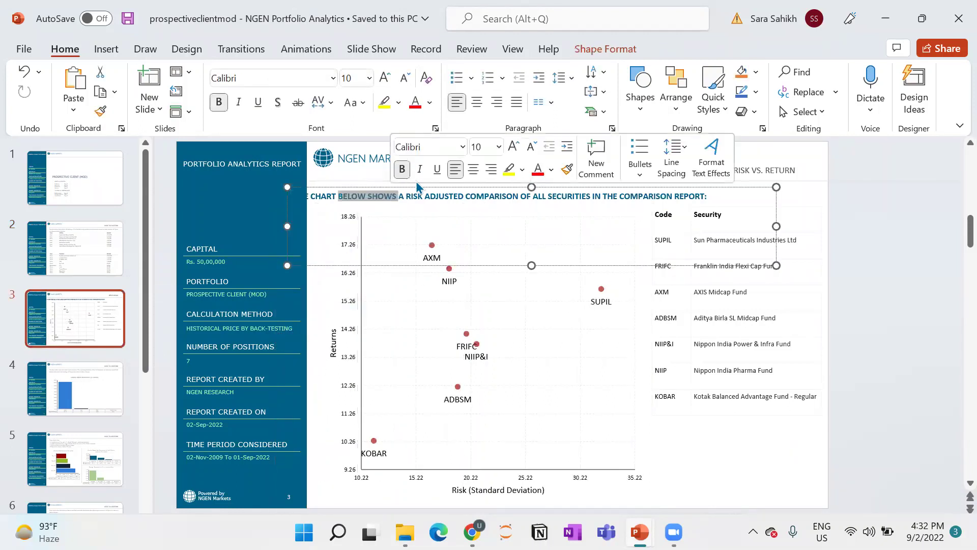
pyautogui.moveTo(421, 188); pyautogui.dragTo(447, 189)
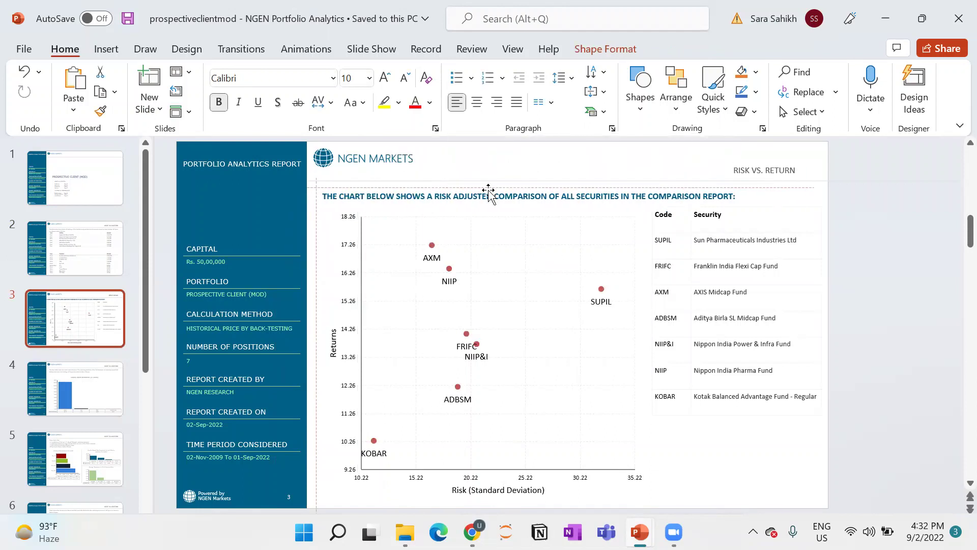
pyautogui.click(938, 327)
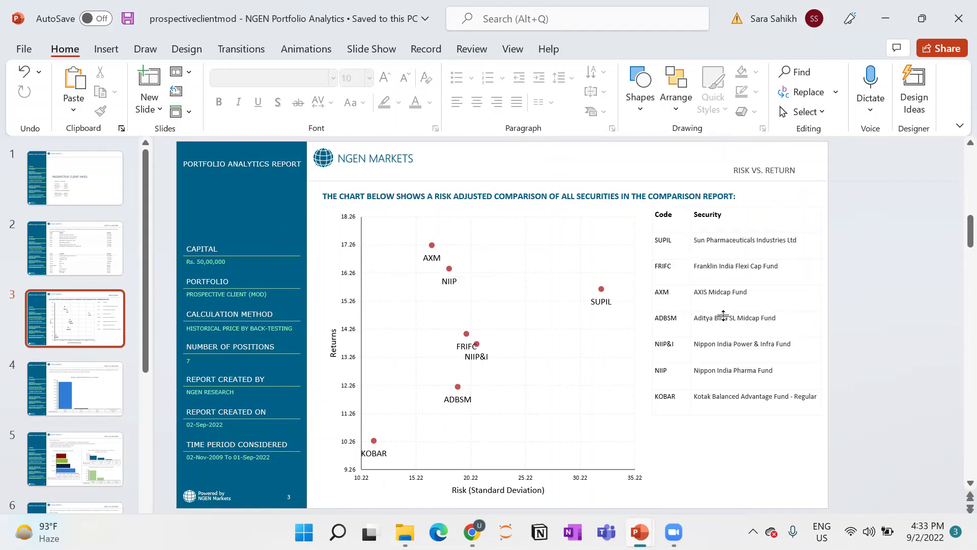
# - Select the Sun Pharmaceuticals Industries Ltd table entry, then return to the Comparison Report
pyautogui.doubleClick(706, 241)
pyautogui.tripleClick(706, 241)
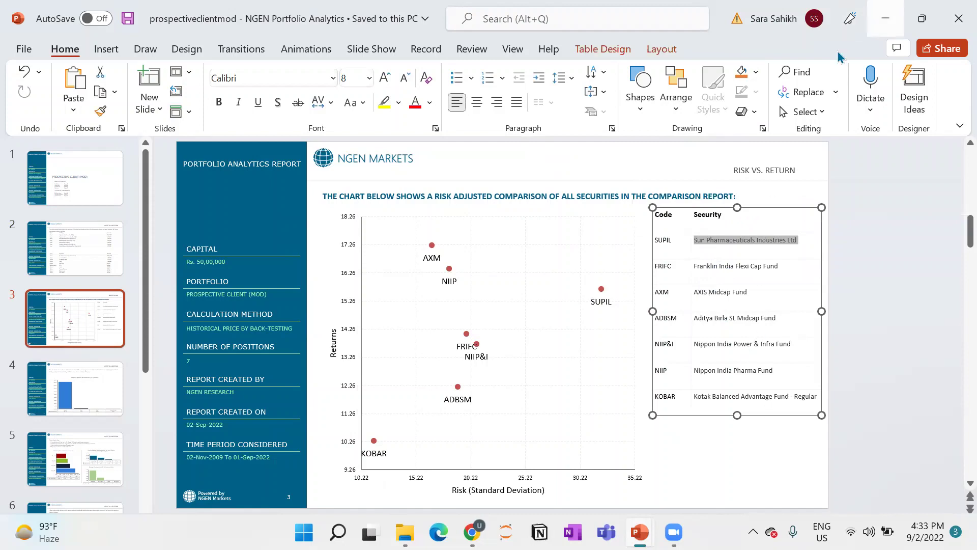
pyautogui.hotkey('alt', 'Tab')
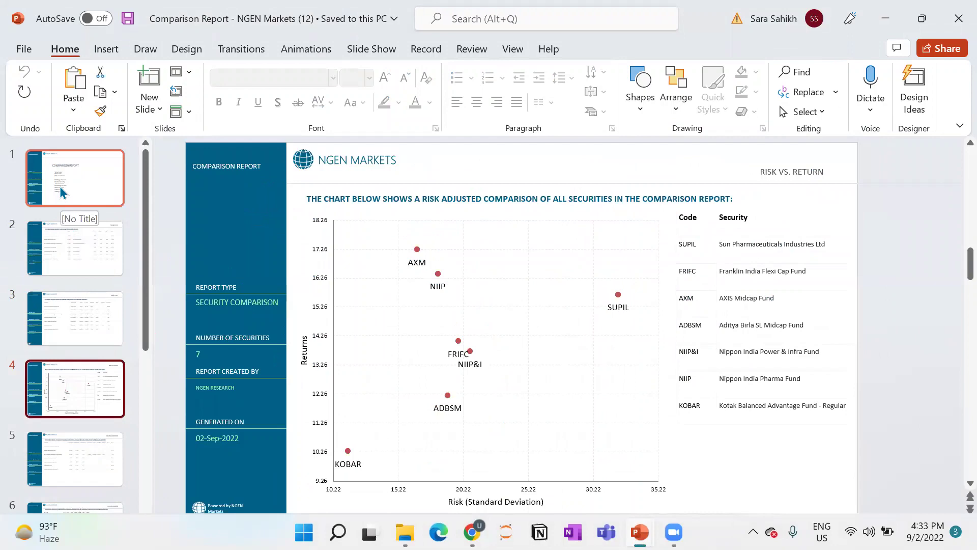
# - Step through Comparison Report slides 2–5, including Security List and Risk vs. Return
pyautogui.click(60, 268)
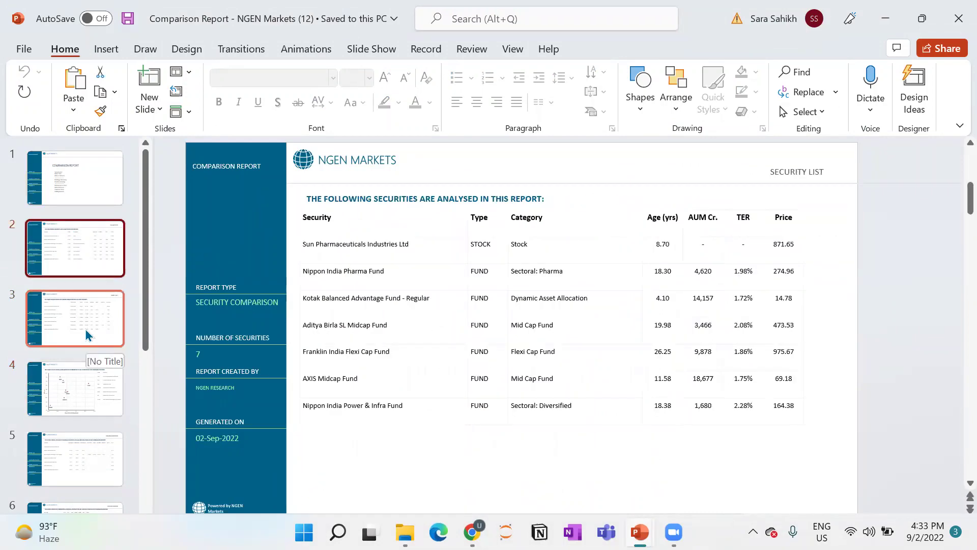
pyautogui.click(85, 328)
pyautogui.click(84, 375)
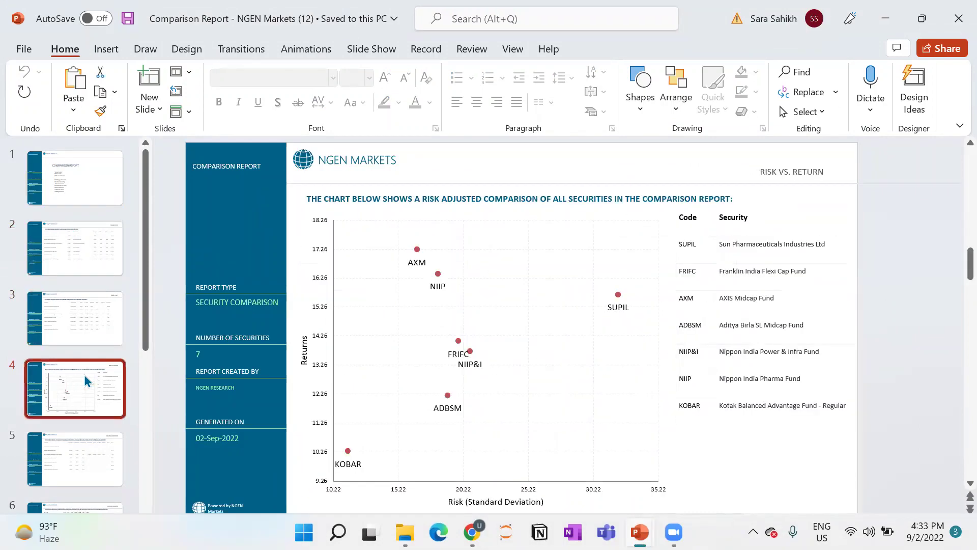
pyautogui.scroll(-1, 84, 375)
pyautogui.click(85, 382)
# - View Position Overlap through Rolling Returns slides, then close the Comparison Report
pyautogui.click(84, 455)
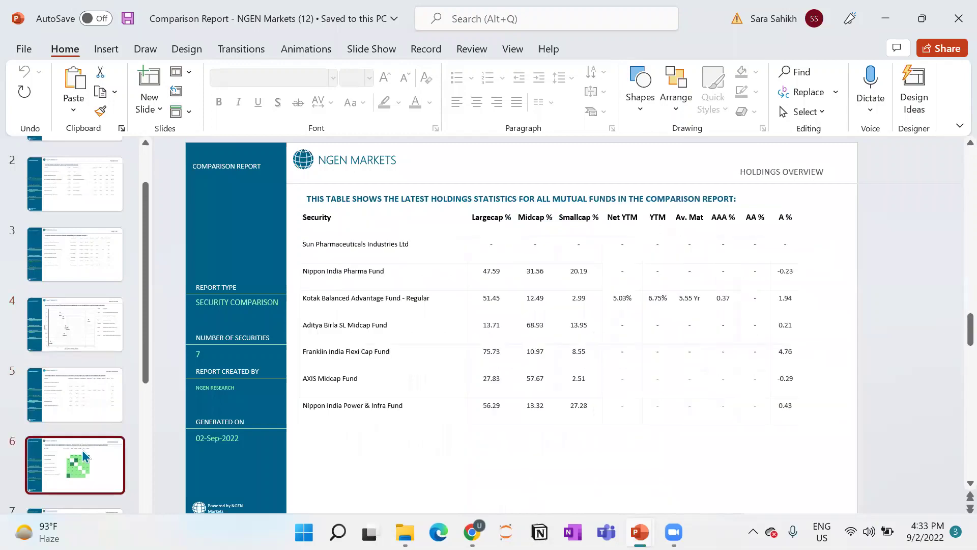
pyautogui.scroll(-3, 84, 455)
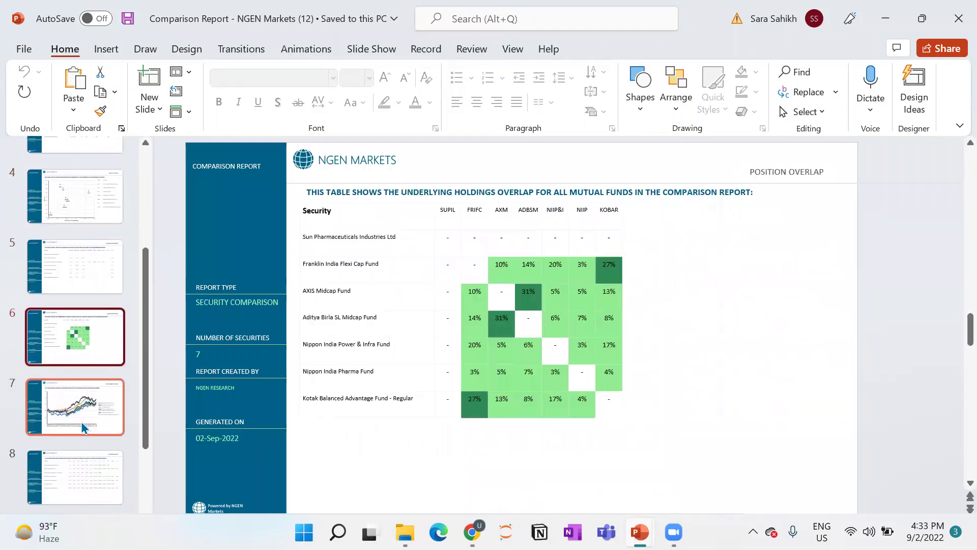
pyautogui.click(83, 426)
pyautogui.scroll(-1, 83, 426)
pyautogui.click(83, 426)
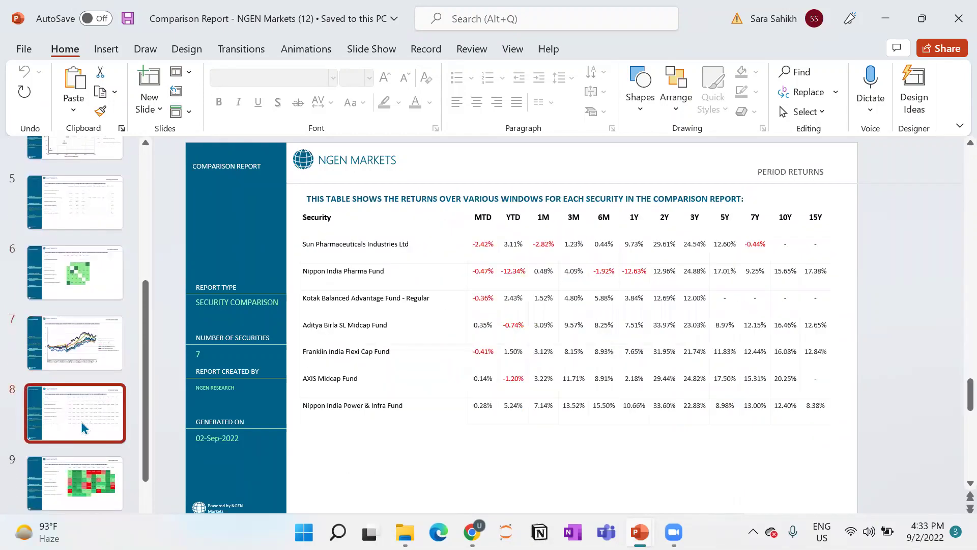
pyautogui.scroll(-1, 83, 427)
pyautogui.click(83, 426)
pyautogui.scroll(-1, 84, 504)
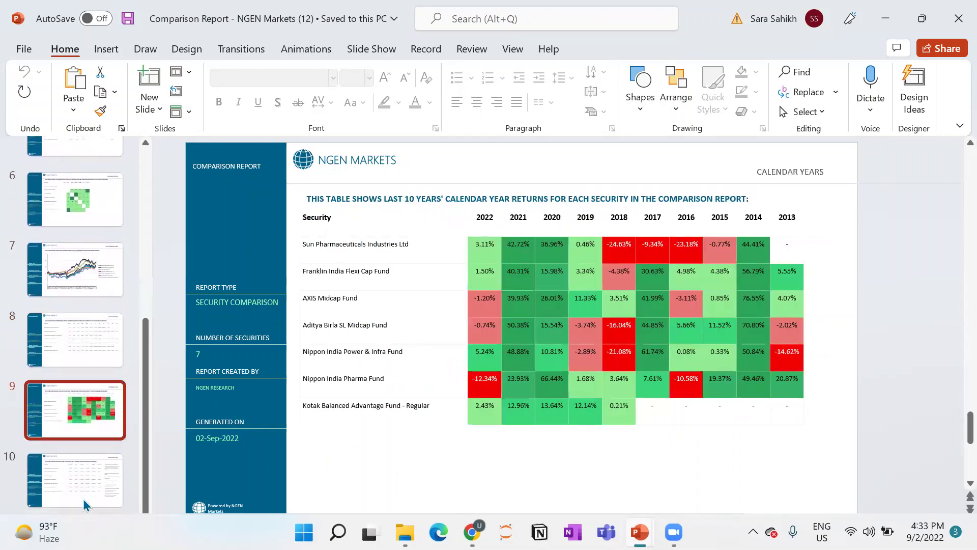
pyautogui.click(84, 504)
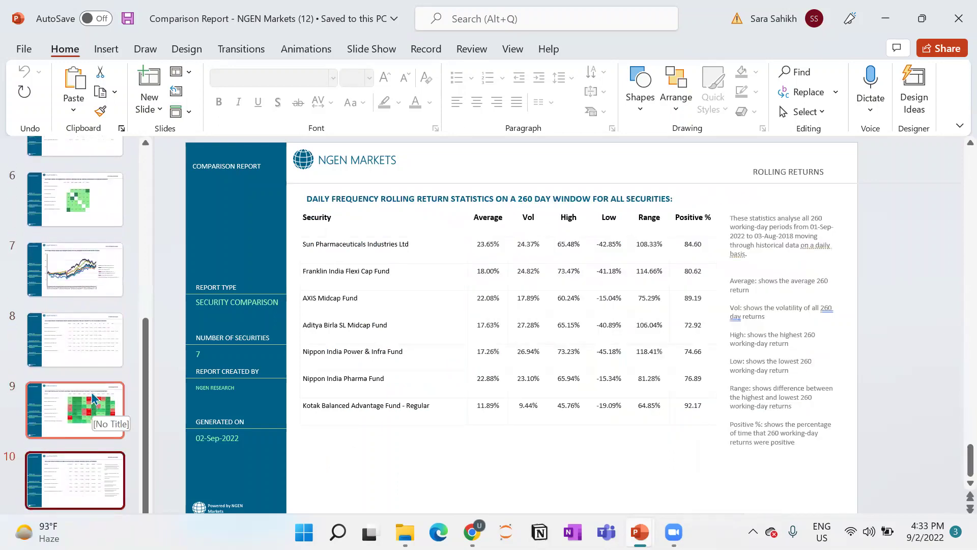
pyautogui.click(956, 15)
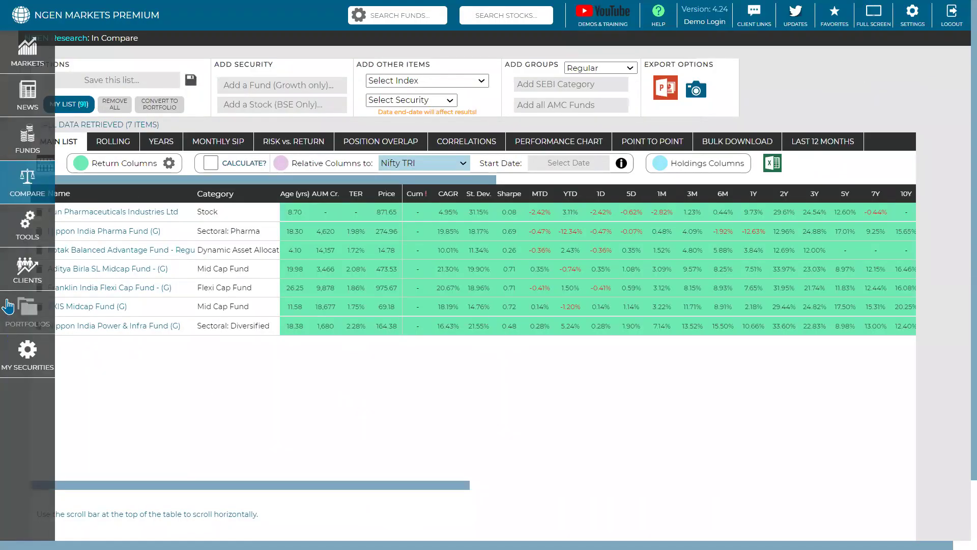
# - Open prospective client (mod)'s CONTRIBUTION tab: Nippon India Pharma contributes 46.65%, Kotak 1.00%
pyautogui.click(8, 307)
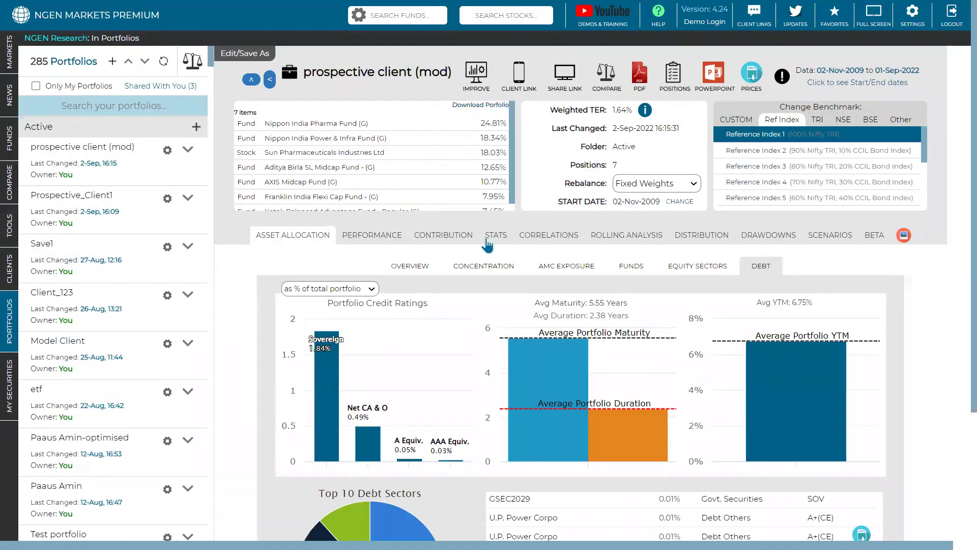
pyautogui.click(458, 238)
pyautogui.scroll(-1, 458, 240)
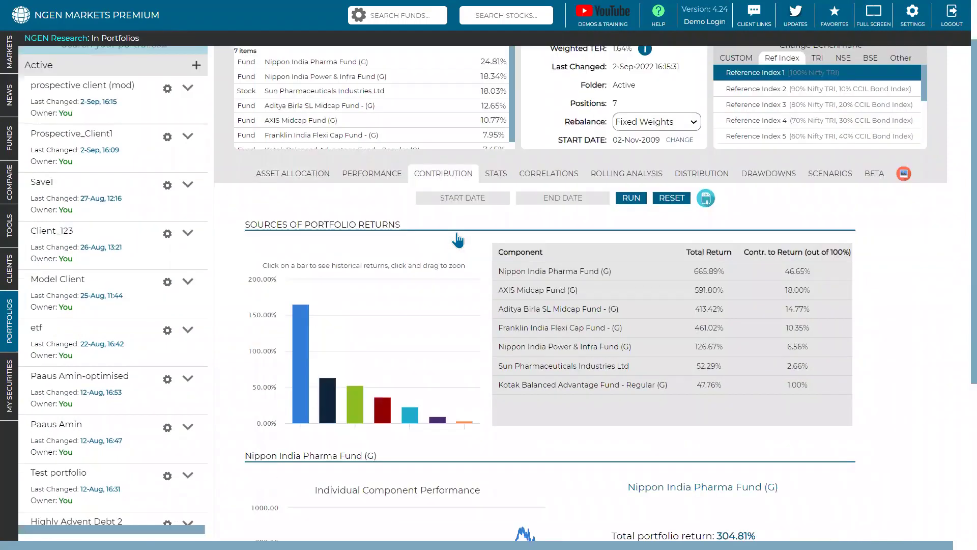
pyautogui.scroll(-1, 458, 240)
pyautogui.scroll(2, 735, 248)
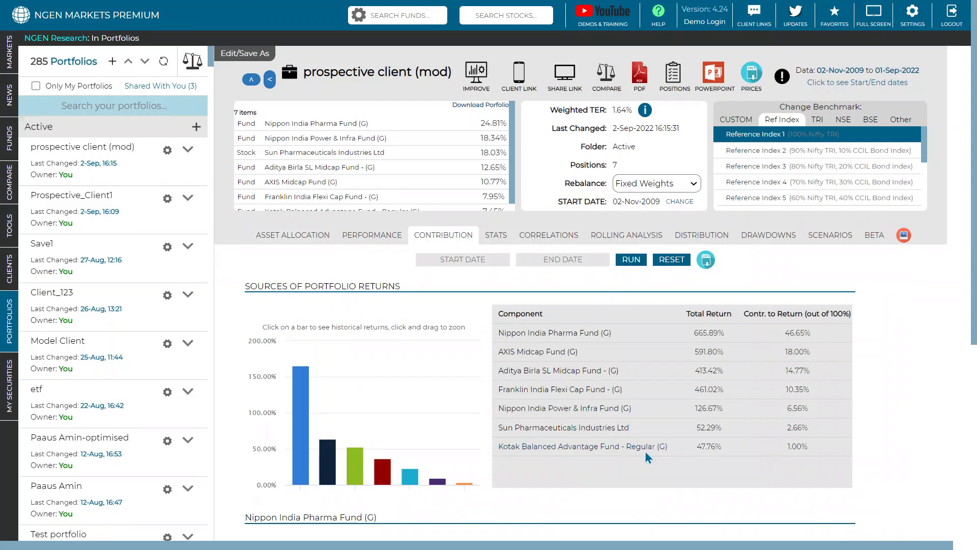
pyautogui.doubleClick(793, 447)
pyautogui.scroll(-3, 614, 350)
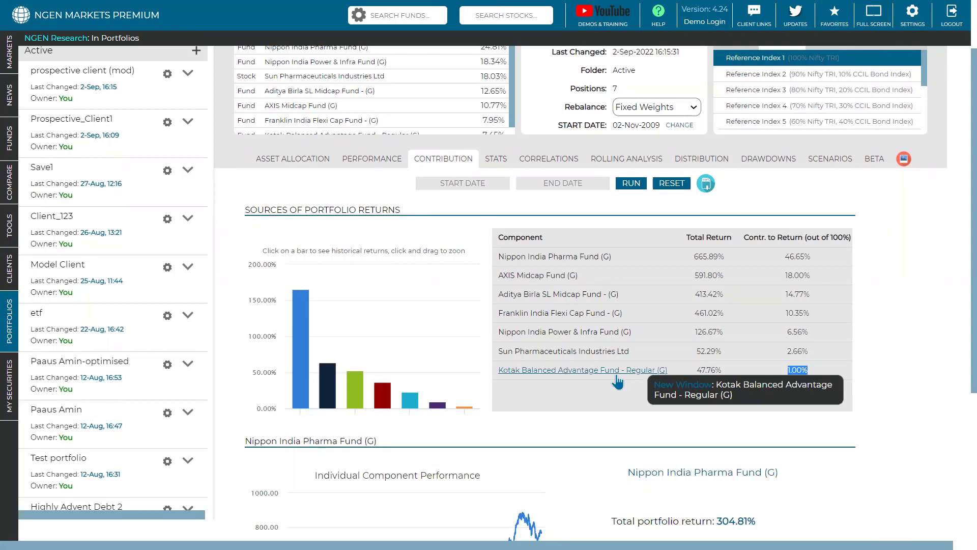
pyautogui.scroll(3, 617, 381)
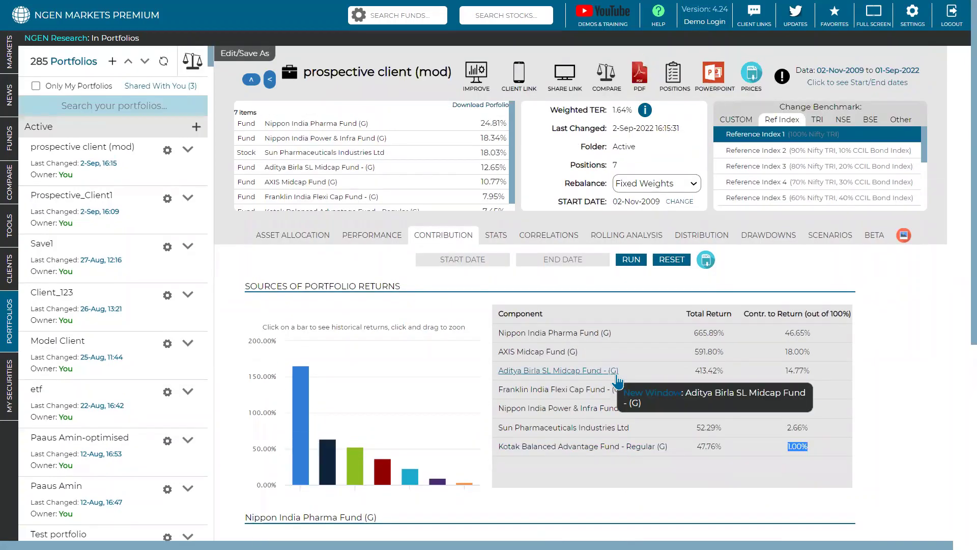
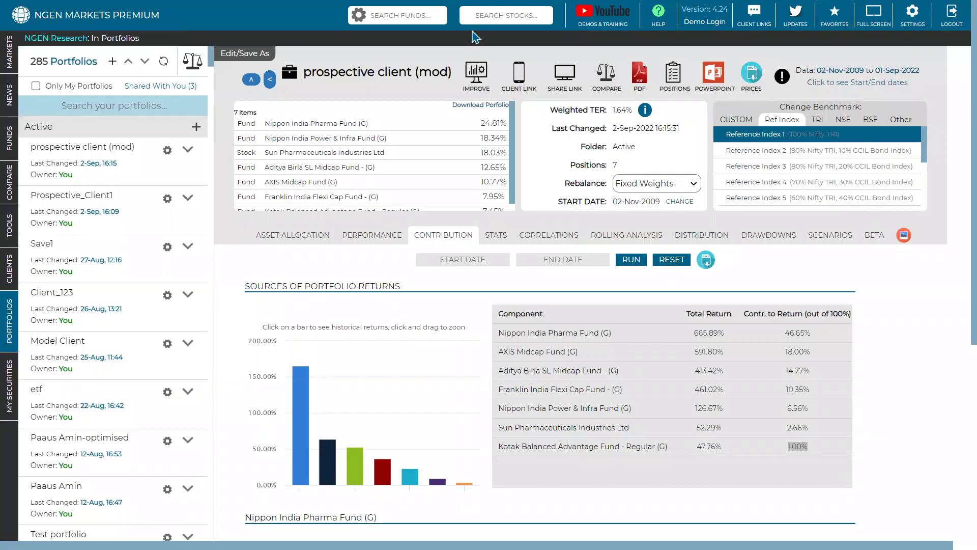
# - Edit prospective client (mod) and delete AXIS Midcap, Nippon Power & Infra, Aditya Birla Midcap, Franklin Flexi Cap
pyautogui.click(260, 54)
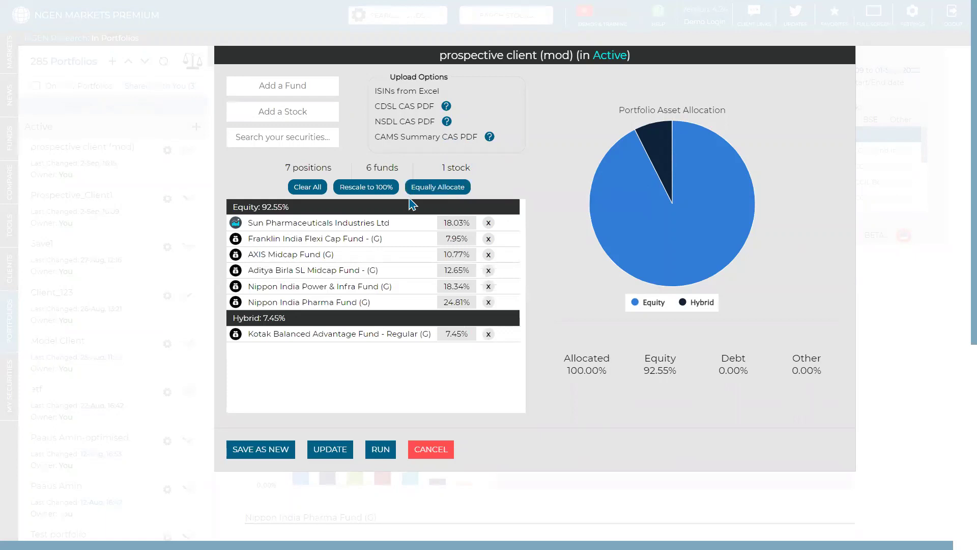
pyautogui.click(297, 115)
pyautogui.click(489, 256)
pyautogui.click(489, 273)
pyautogui.click(489, 255)
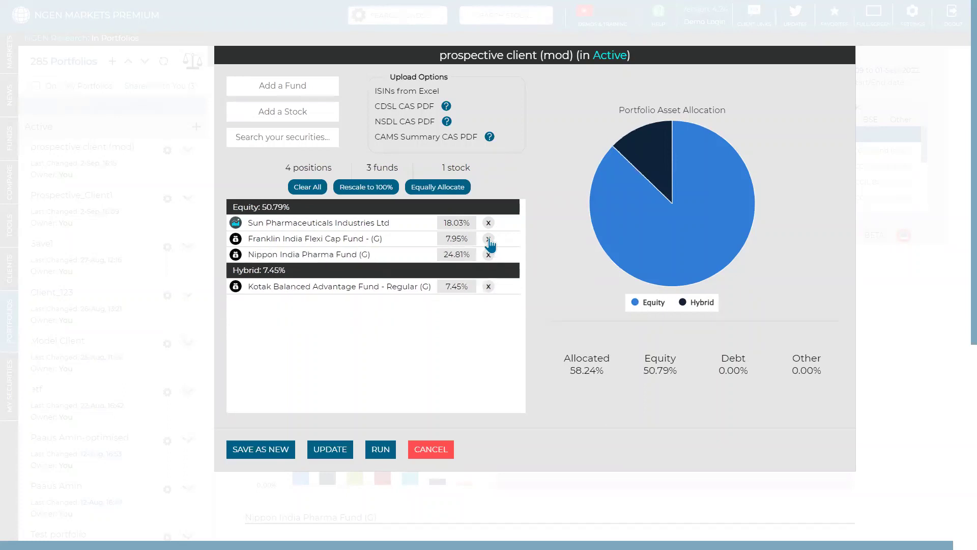
pyautogui.click(488, 240)
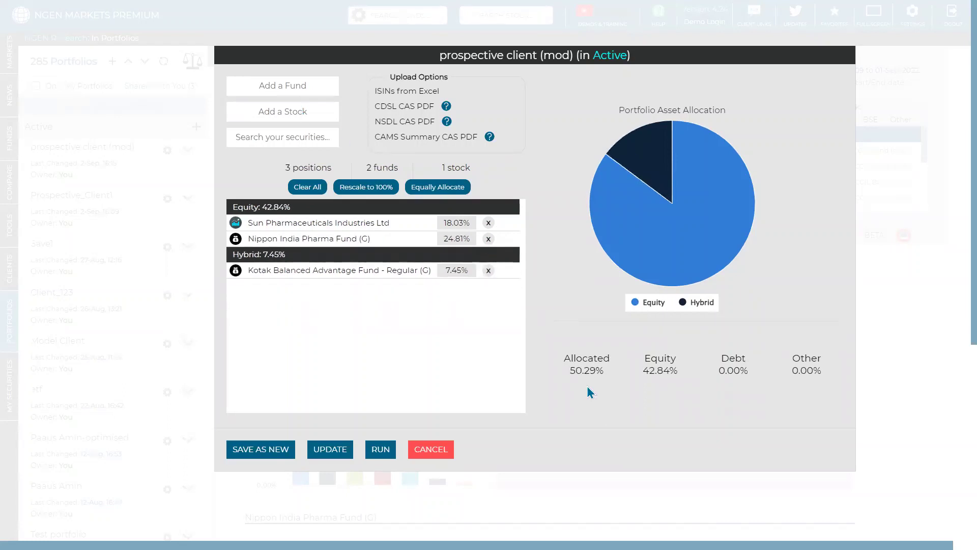
pyautogui.moveTo(598, 371); pyautogui.dragTo(584, 371)
# - Search 'axis smal' and 'parag' to add AXIS Small Cap Fund (G) and Parag Parikh Flexi Cap Fund (G)
pyautogui.click(303, 91)
pyautogui.write('axis smal')
pyautogui.press('Down')
pyautogui.press('Return')
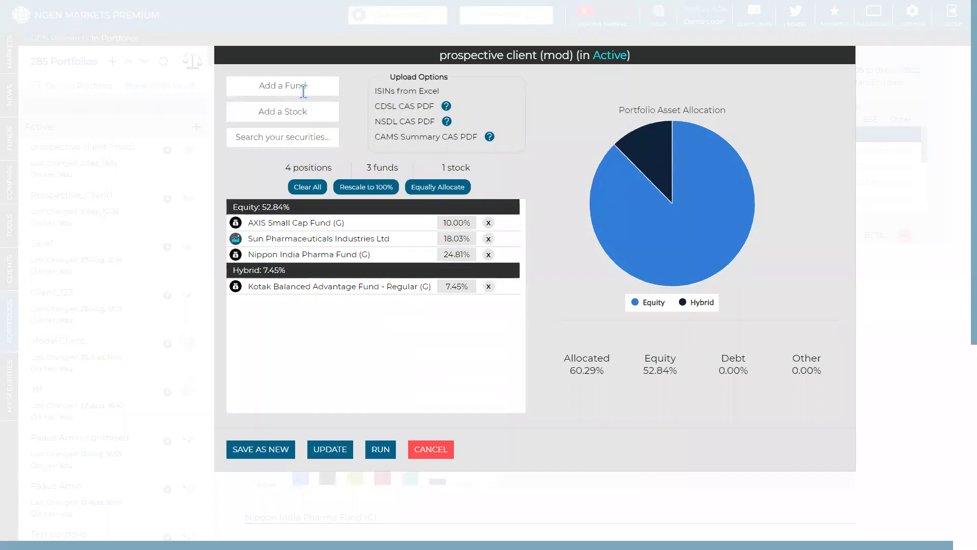
pyautogui.write('parag')
pyautogui.press('Down')
pyautogui.press('Down')
pyautogui.press('Down')
pyautogui.press('Down')
pyautogui.press('Down')
pyautogui.press('Down')
pyautogui.press('Down')
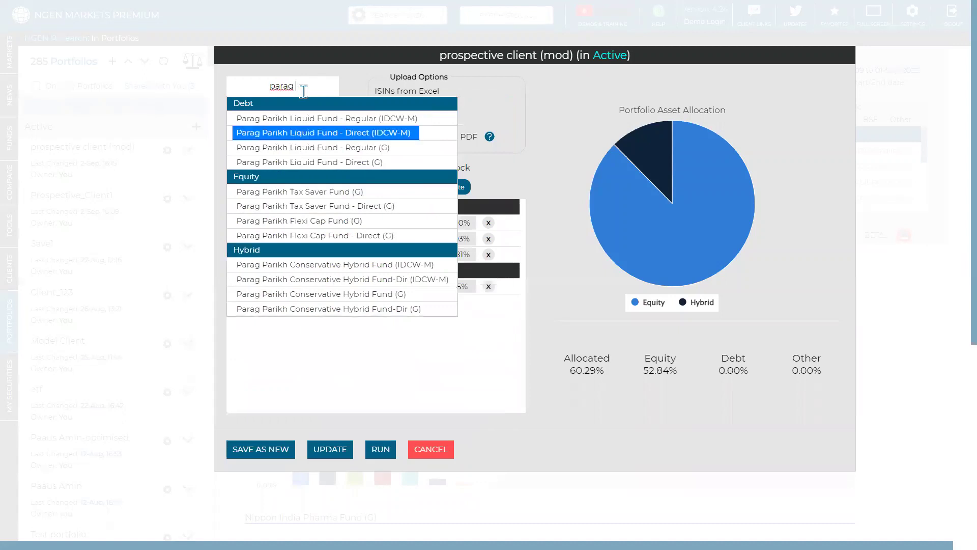
pyautogui.press('Return')
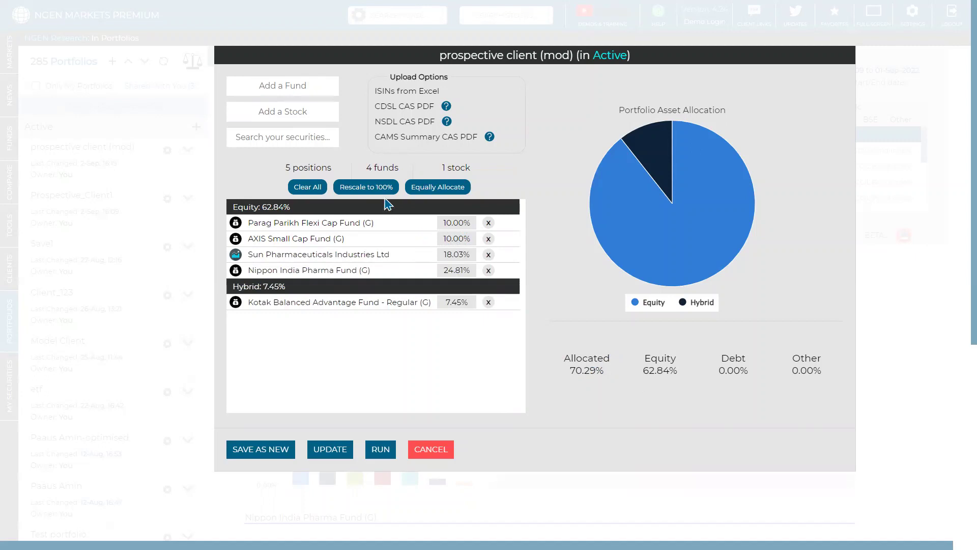
# - Set AXIS Small Cap and Parag Parikh weights to 20% and rescale all weights to 100%
pyautogui.click(453, 236)
pyautogui.write('20')
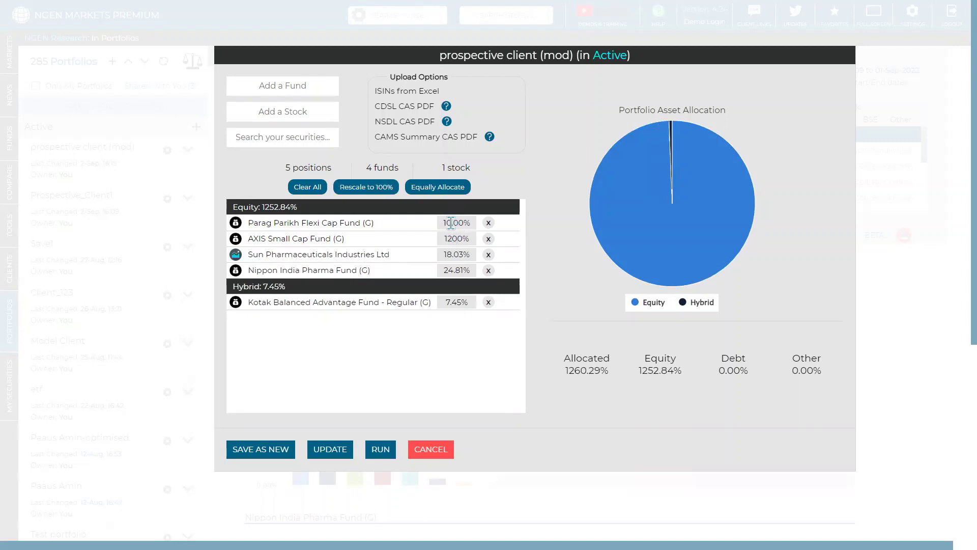
pyautogui.click(451, 222)
pyautogui.press('BackSpace')
pyautogui.write('20')
pyautogui.click(366, 187)
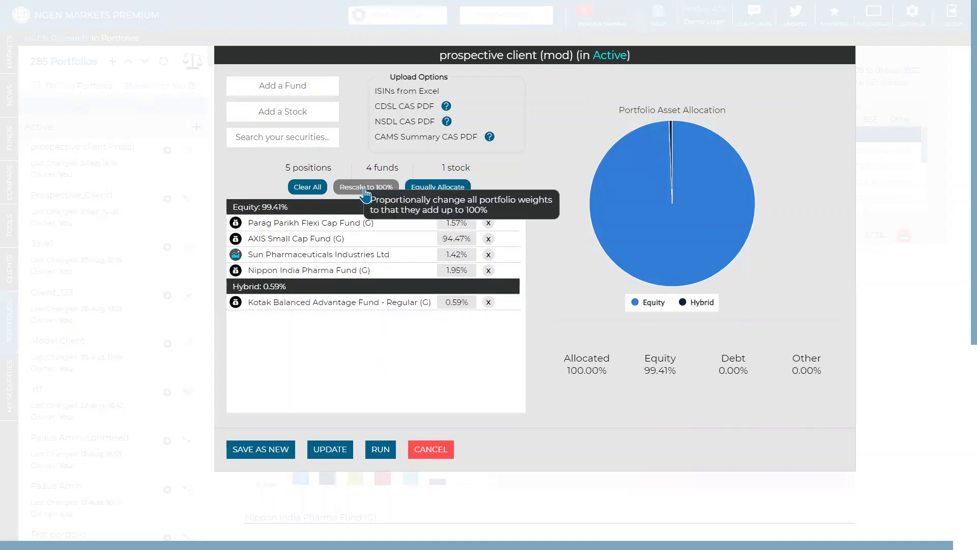
pyautogui.click(451, 237)
pyautogui.press('BackSpace')
pyautogui.press('BackSpace')
pyautogui.write('2')
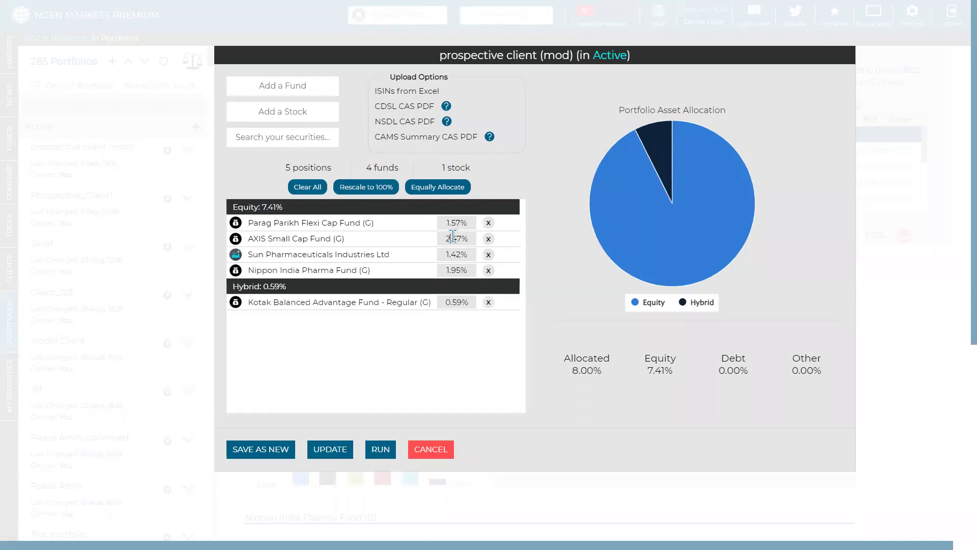
pyautogui.write('0')
pyautogui.click(365, 187)
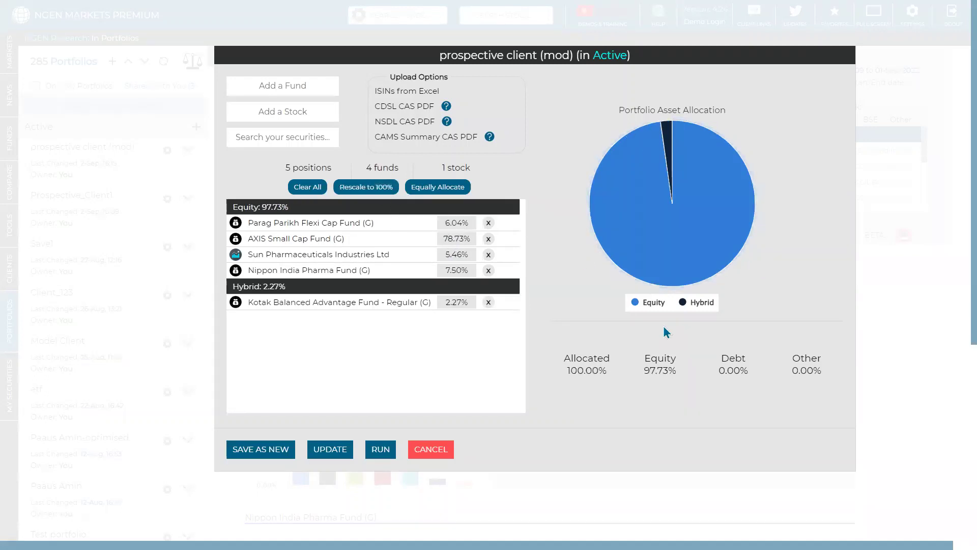
pyautogui.doubleClick(592, 370)
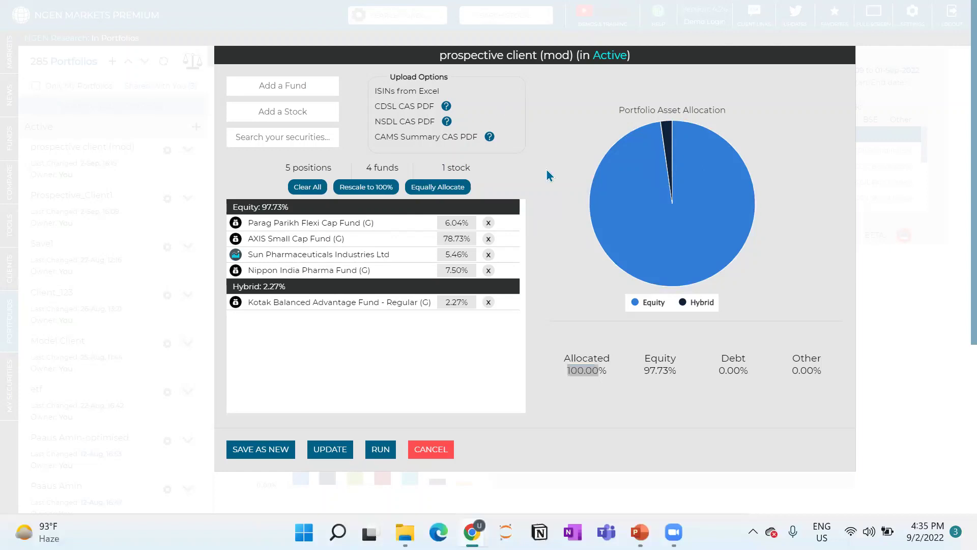
# - Change the AXIS Small Cap weight to 13 and rescale proportionally to 100%
pyautogui.click(457, 238)
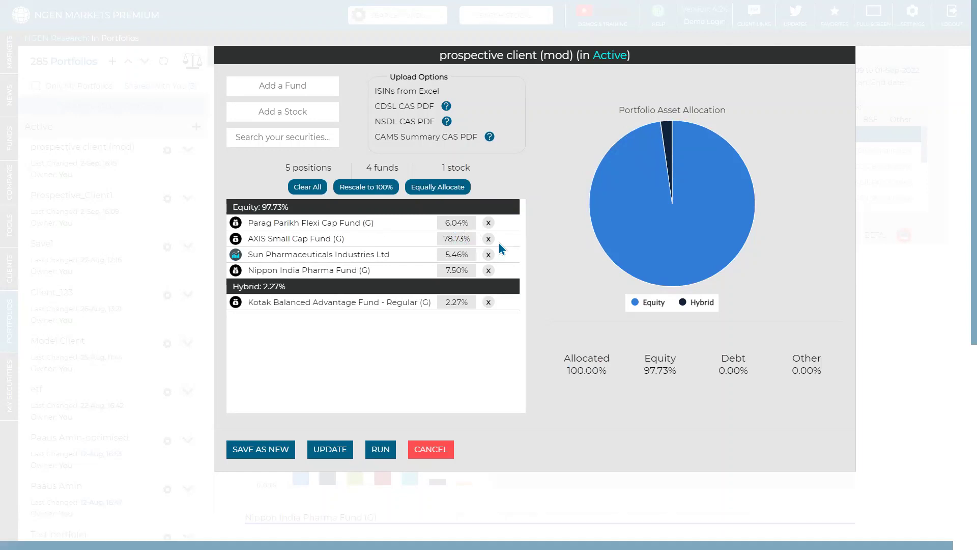
pyautogui.press('BackSpace')
pyautogui.press('BackSpace')
pyautogui.press('BackSpace')
pyautogui.press('BackSpace')
pyautogui.press('BackSpace')
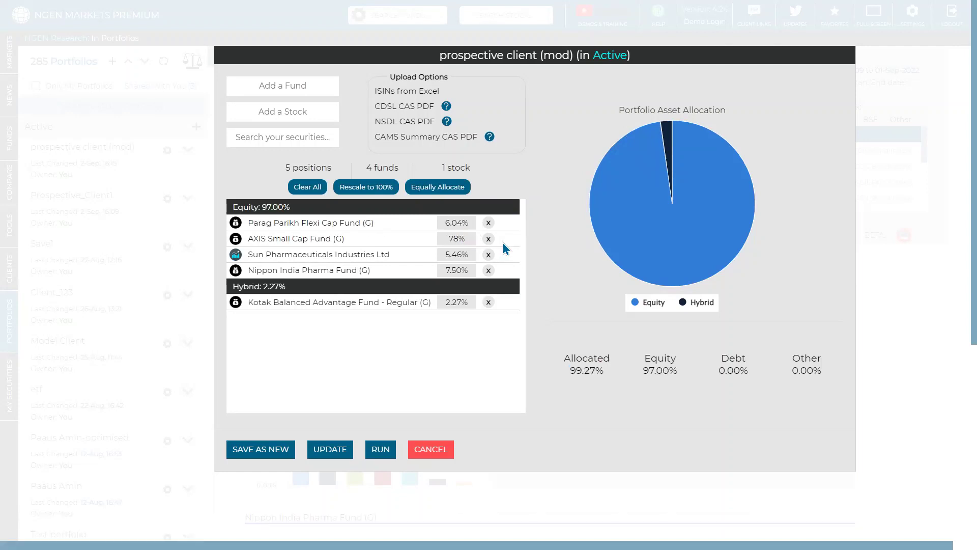
pyautogui.write('13')
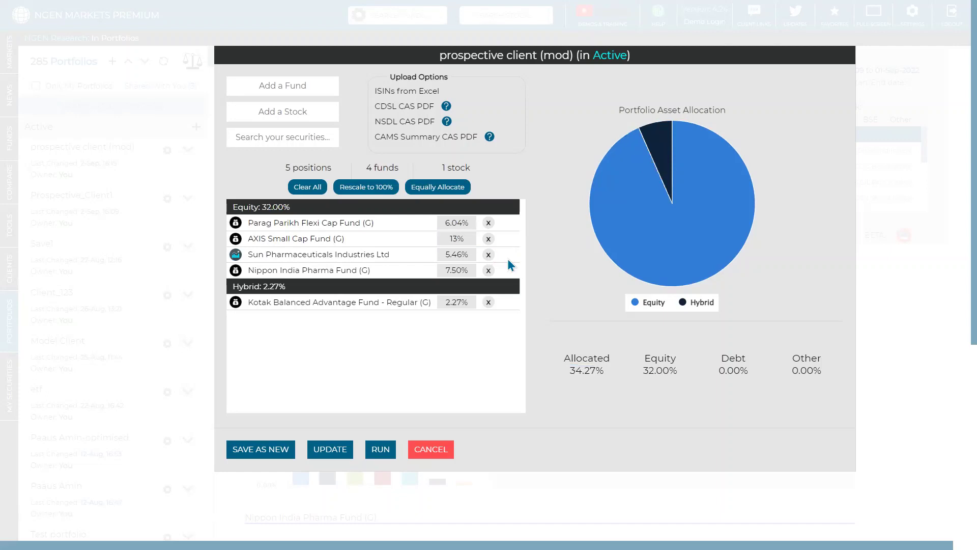
pyautogui.click(382, 188)
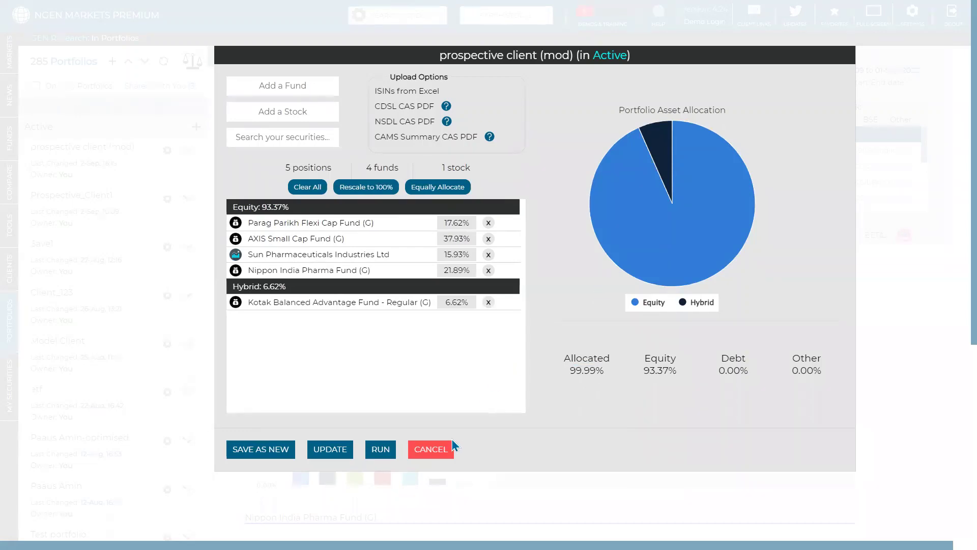
# - Cancel the portfolio edits, add a new portfolio, and open the ISINs from Excel paste panel
pyautogui.click(444, 450)
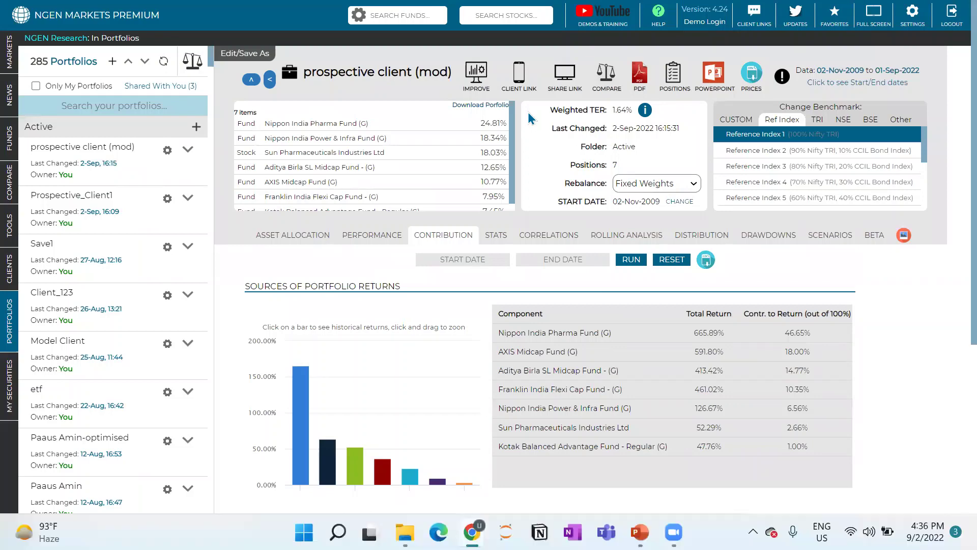
pyautogui.click(112, 62)
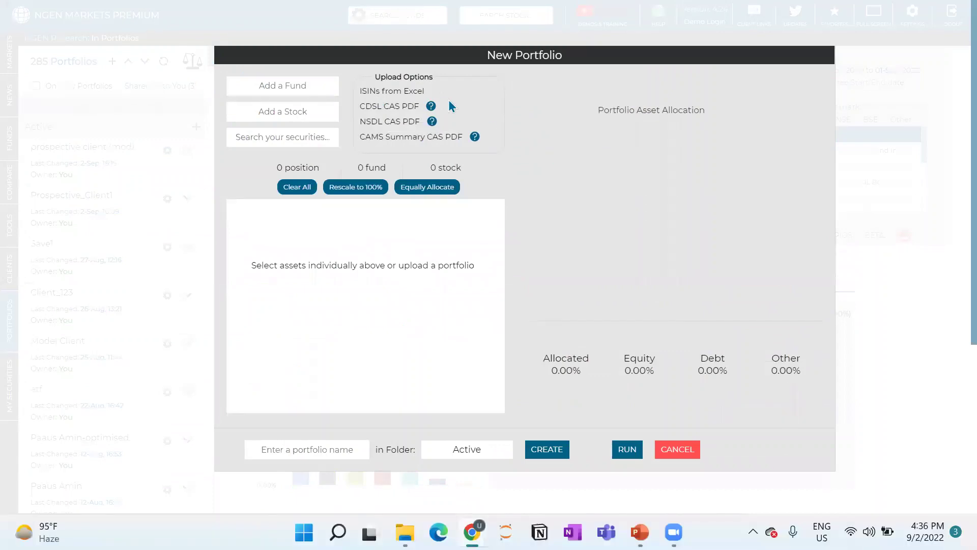
pyautogui.click(416, 91)
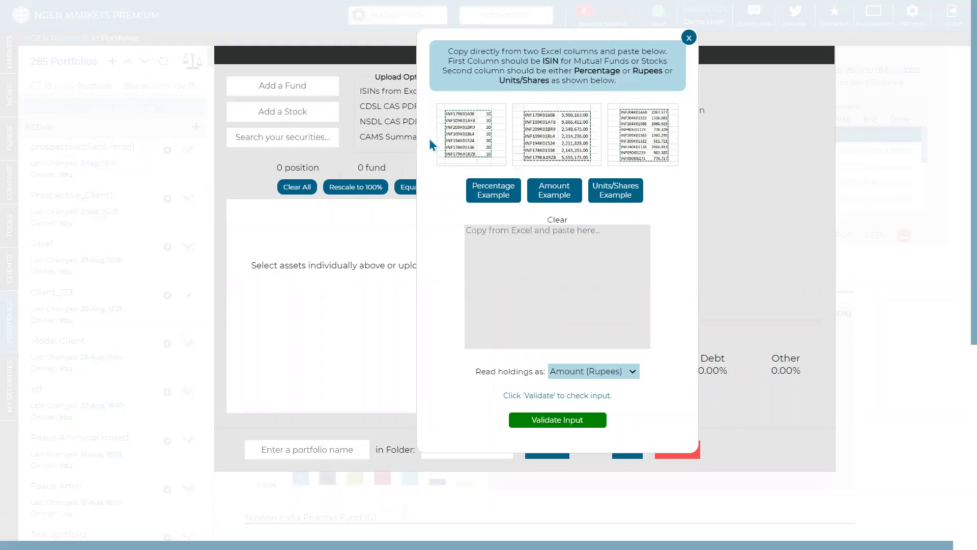
# - Load the Percentage, Amount, then Units/Shares sample holdings into the paste box
pyautogui.click(498, 198)
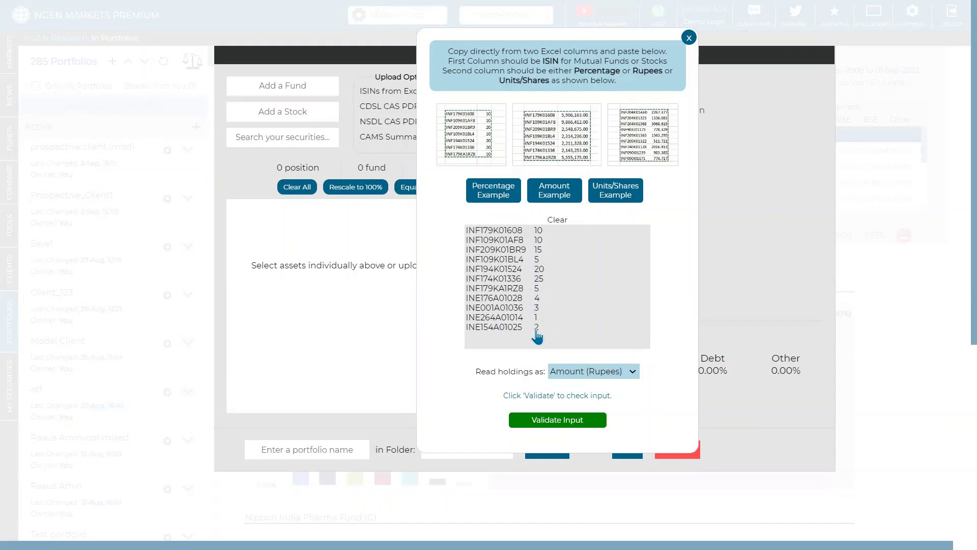
pyautogui.click(563, 199)
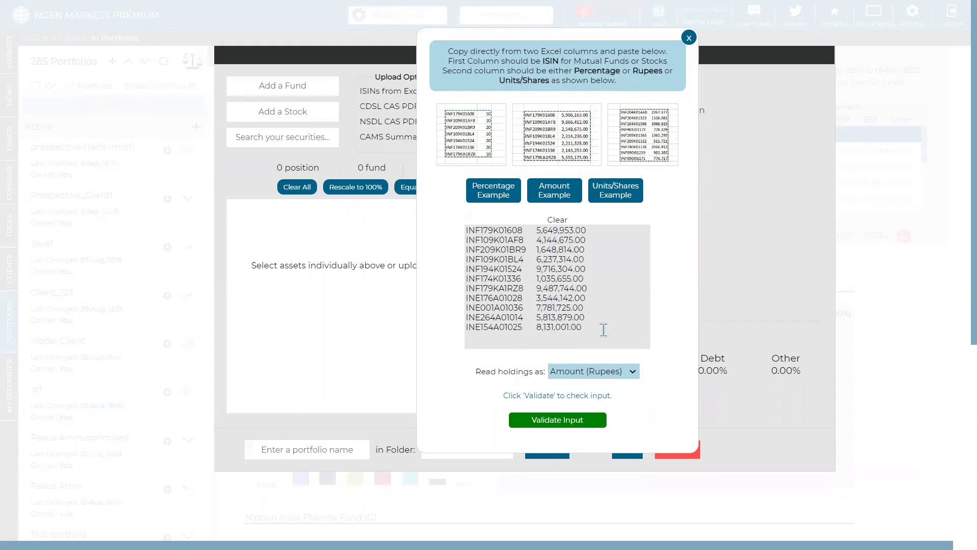
pyautogui.click(629, 199)
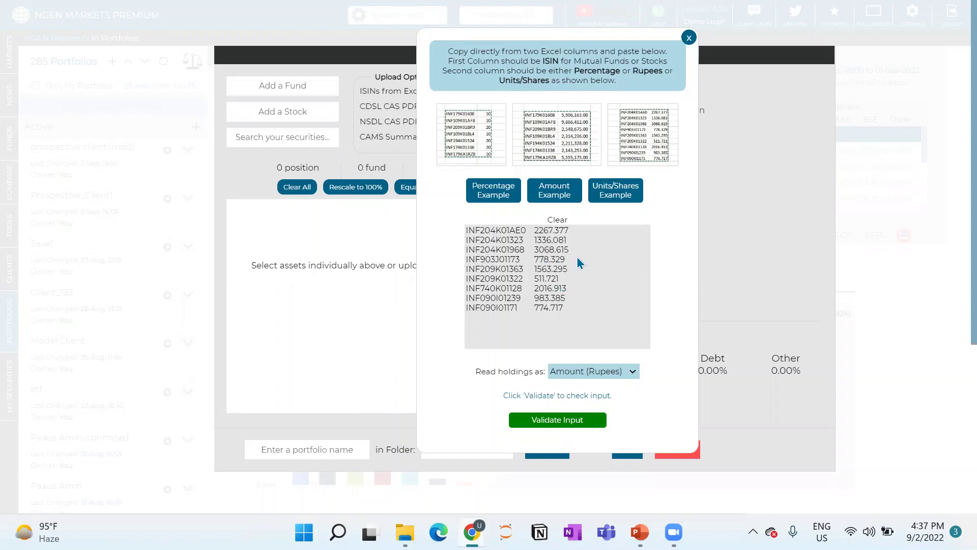
# - Close the ISINs from Excel popup with its X button
pyautogui.click(690, 39)
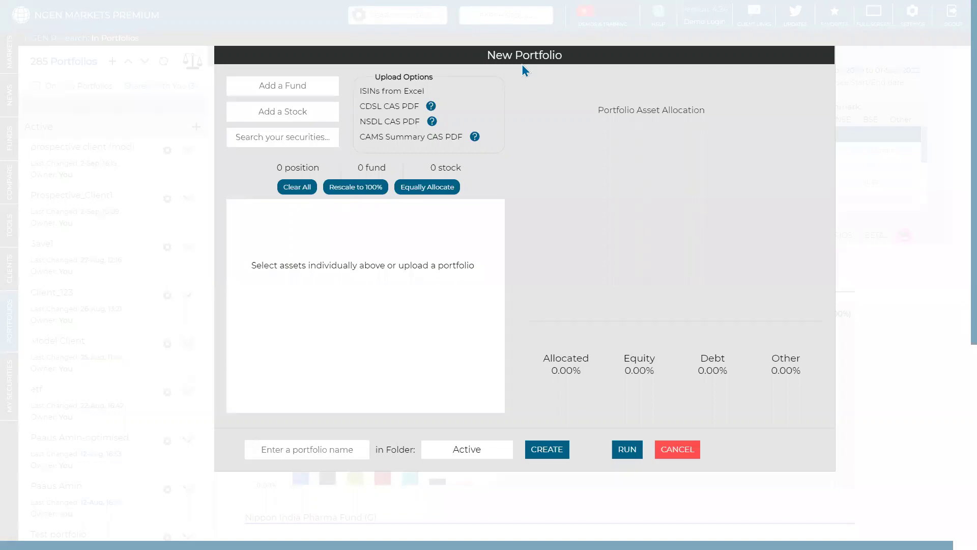
# - Abandon the empty New Portfolio and return to the previous view
pyautogui.click(675, 450)
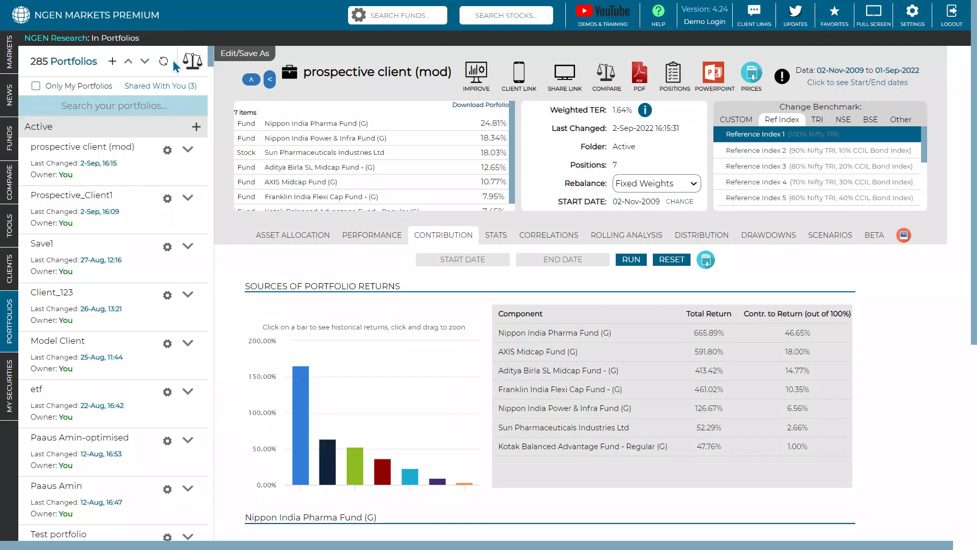
# - Compare Prospective_Client1 against prospective client (mod) in the two-portfolio comparison view
pyautogui.click(193, 61)
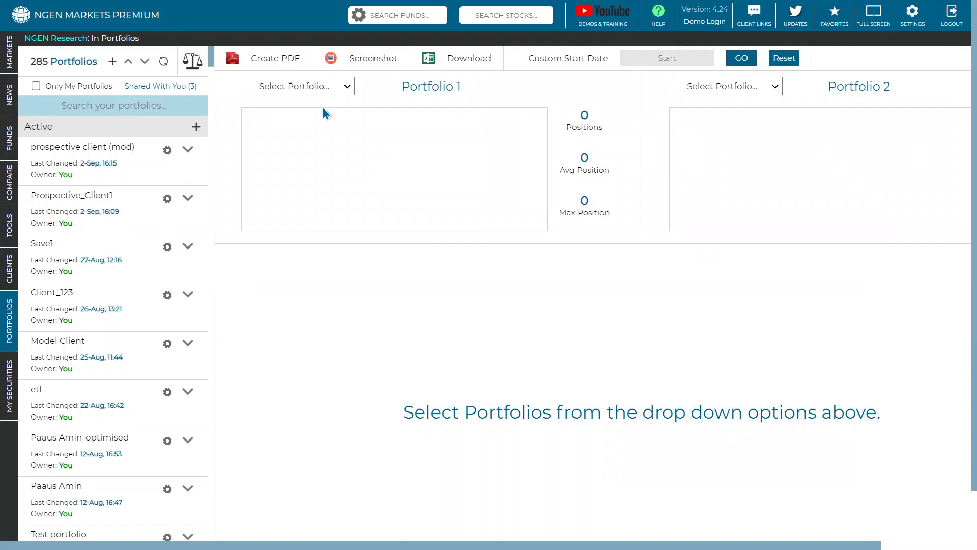
pyautogui.click(320, 86)
pyautogui.click(323, 121)
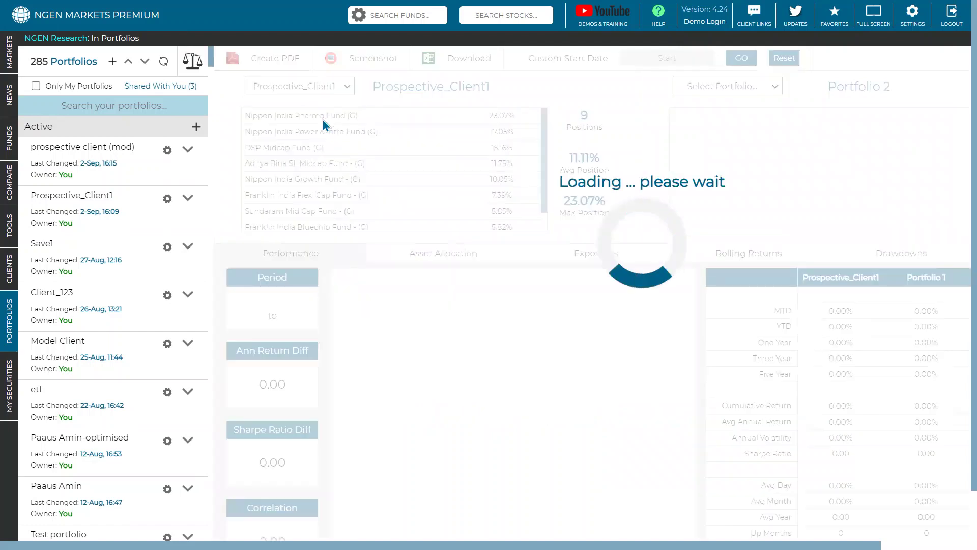
pyautogui.click(710, 86)
pyautogui.click(735, 114)
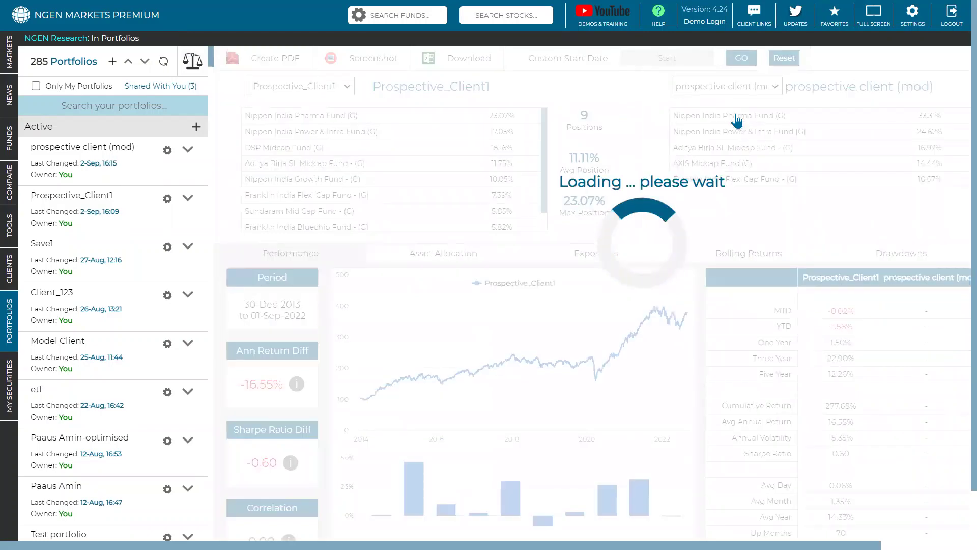
# - Reopen the second portfolio list and page down to the -optimised portfolios
pyautogui.click(731, 90)
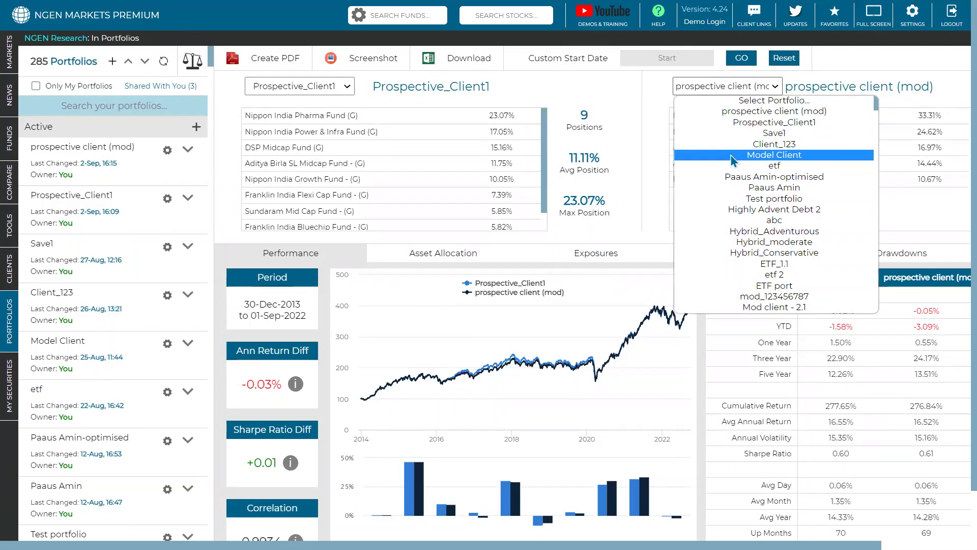
pyautogui.press('pagedown')
pyautogui.press('pagedown')
pyautogui.press('pagedown')
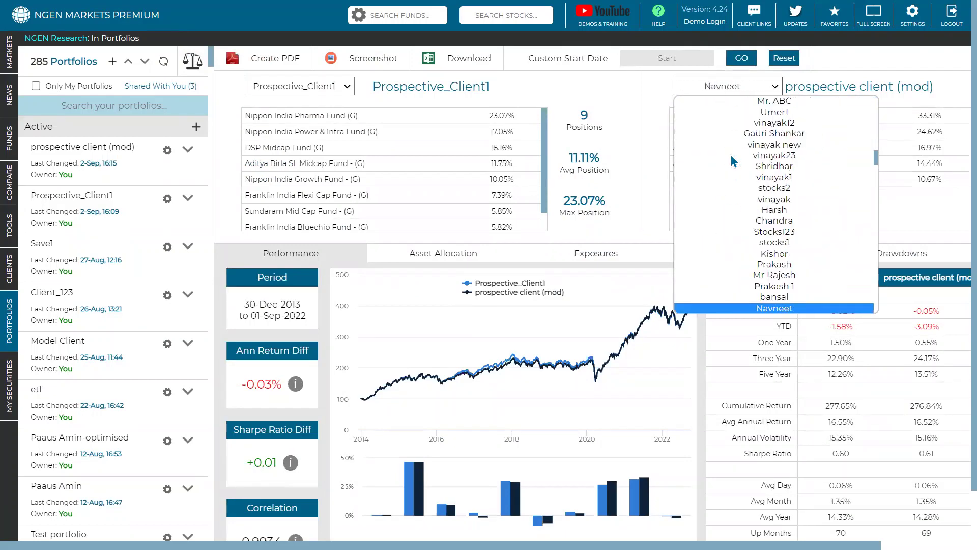
pyautogui.press('Down')
pyautogui.press('Down')
pyautogui.press('Down')
pyautogui.press('Down')
pyautogui.press('Down')
pyautogui.press('Down')
pyautogui.press('Down')
pyautogui.press('Down')
pyautogui.press('Down')
pyautogui.press('Down')
pyautogui.press('Down')
pyautogui.press('Down')
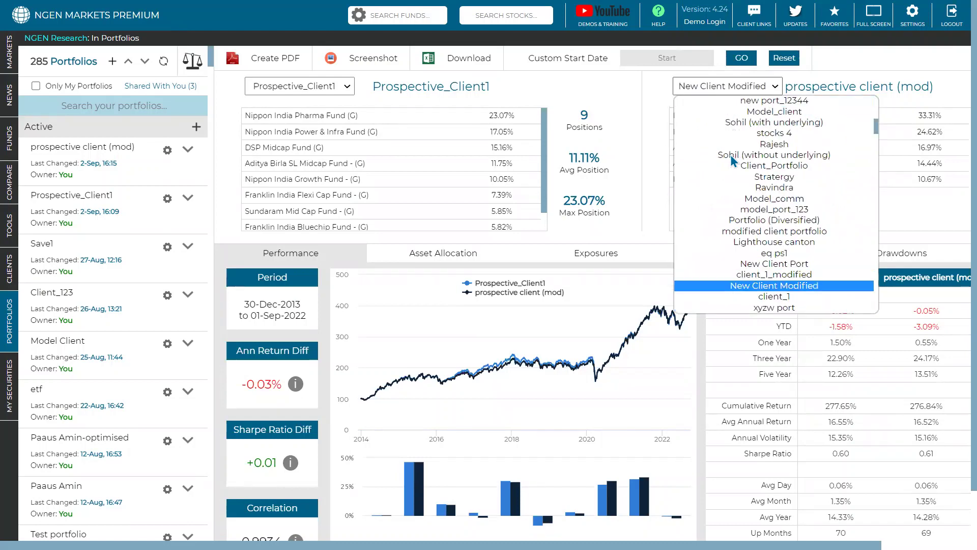
pyautogui.press('pagedown')
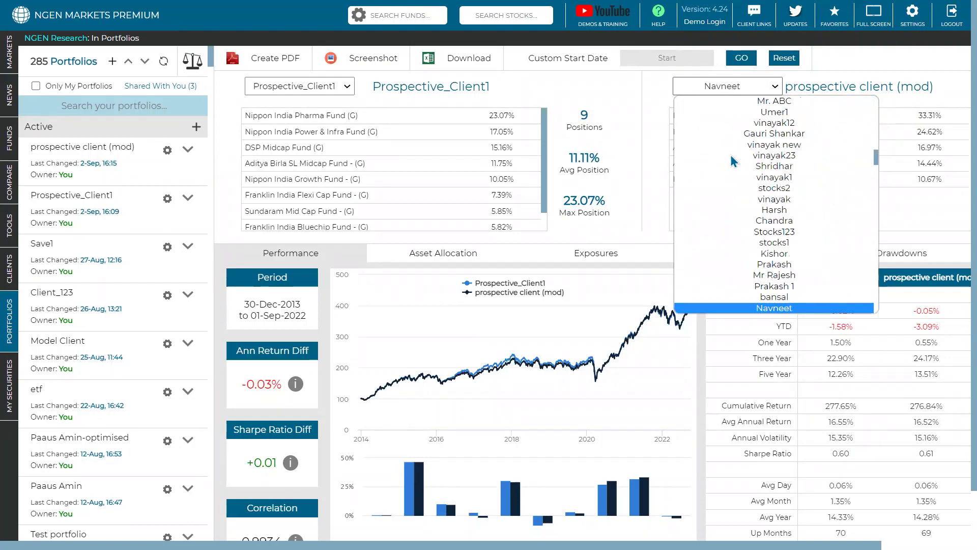
pyautogui.scroll(-10, 735, 168)
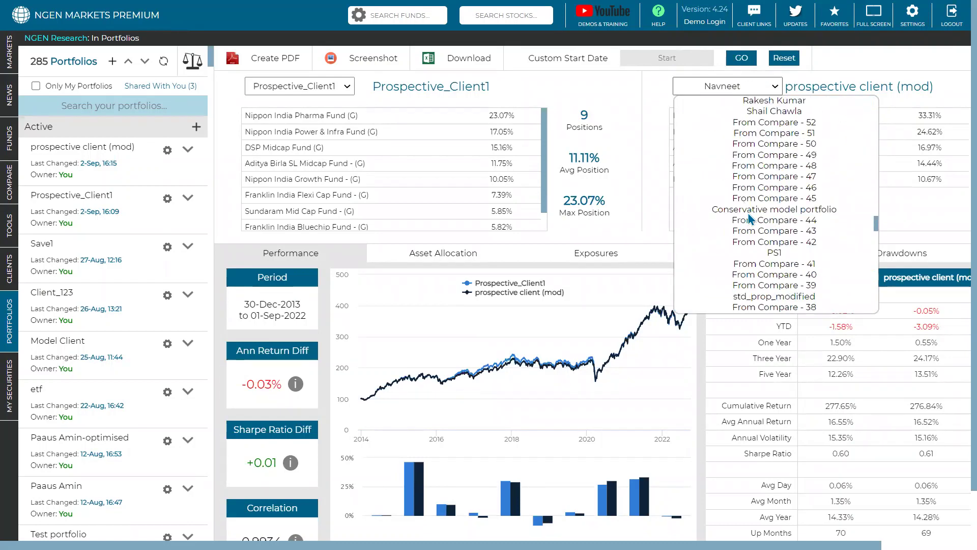
pyautogui.scroll(-15, 751, 218)
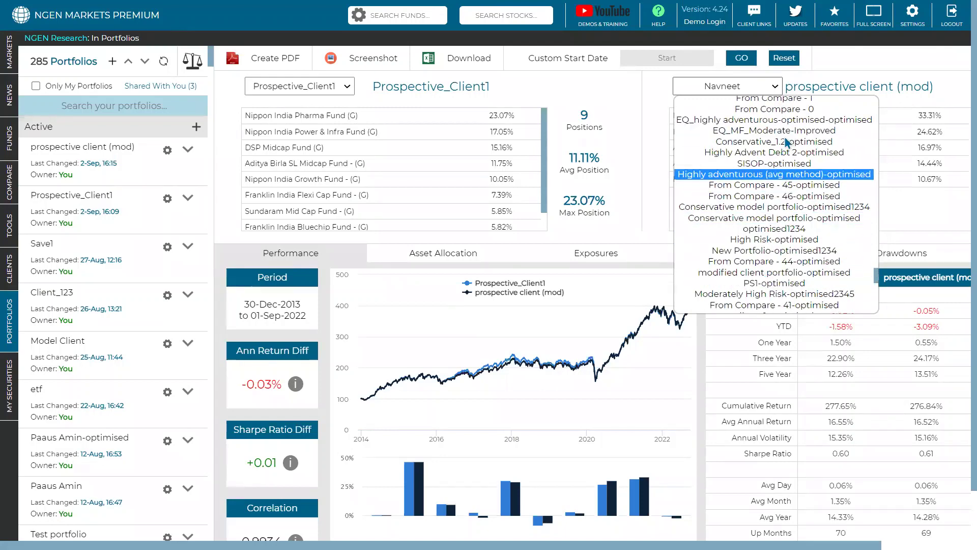
# - Choose EQ_MF_Moderate-Improved as the second portfolio to compare with Prospective_Client1
pyautogui.click(786, 133)
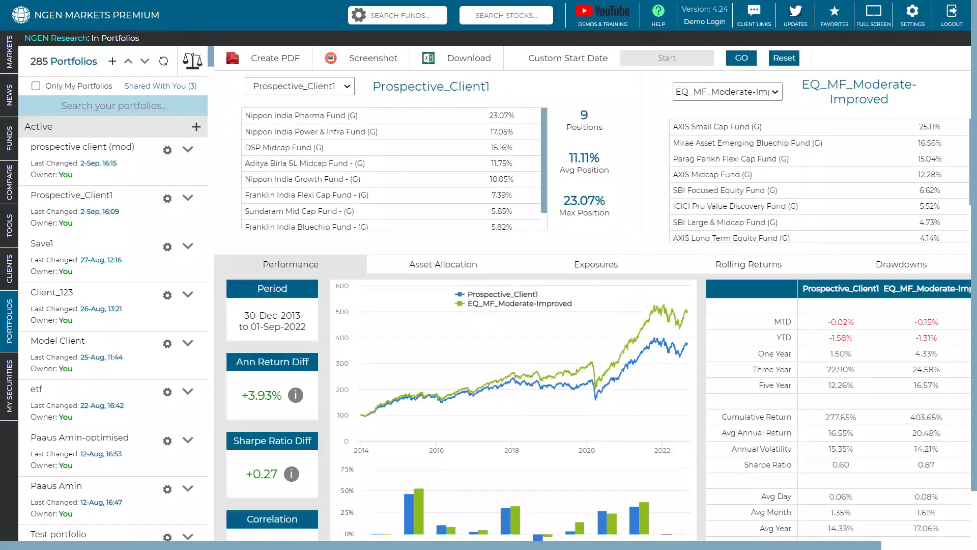
pyautogui.hscroll(3, 485, 298)
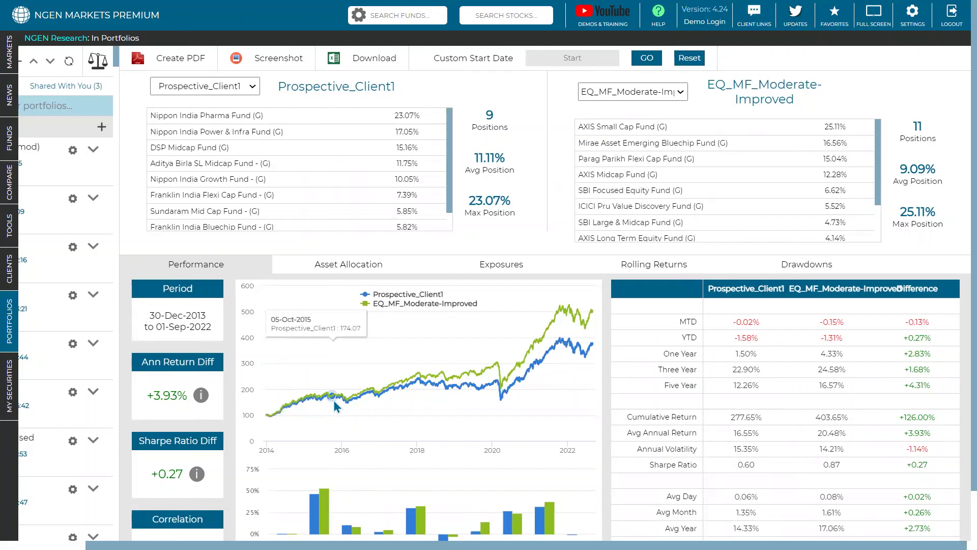
pyautogui.scroll(-1, 334, 400)
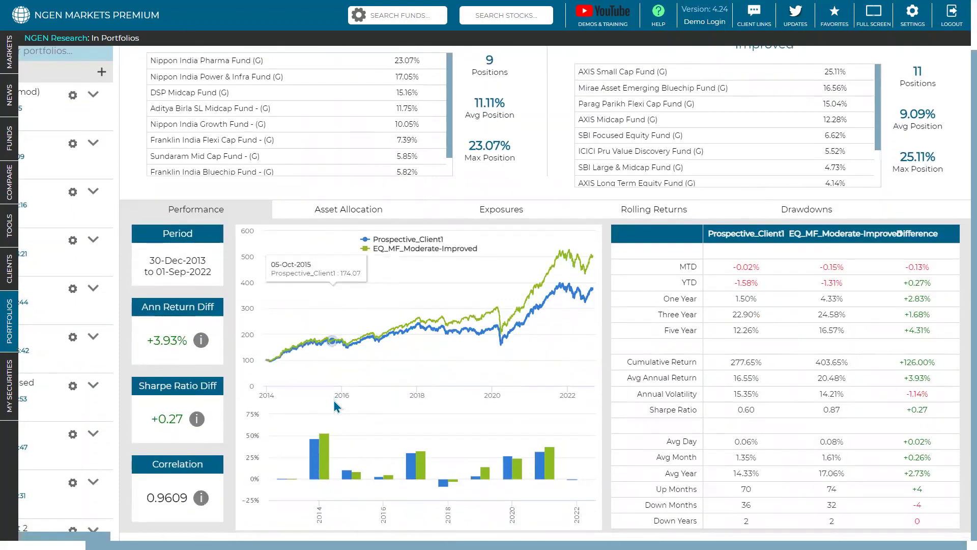
# - Highlight volatility 15.35% vs 14.21%, 20.48% return, 0.87 Sharpe; then view allocation and exposures
pyautogui.doubleClick(744, 395)
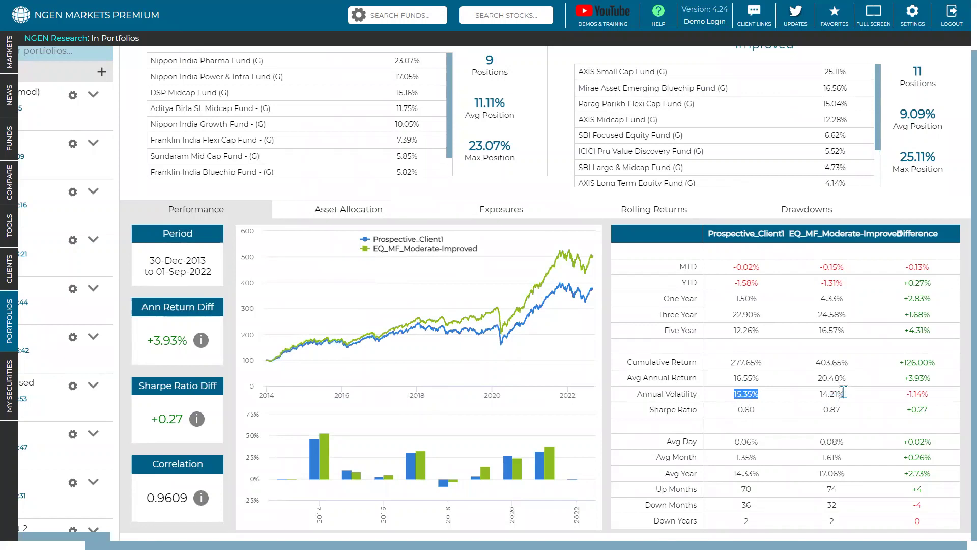
pyautogui.moveTo(844, 391); pyautogui.dragTo(816, 397)
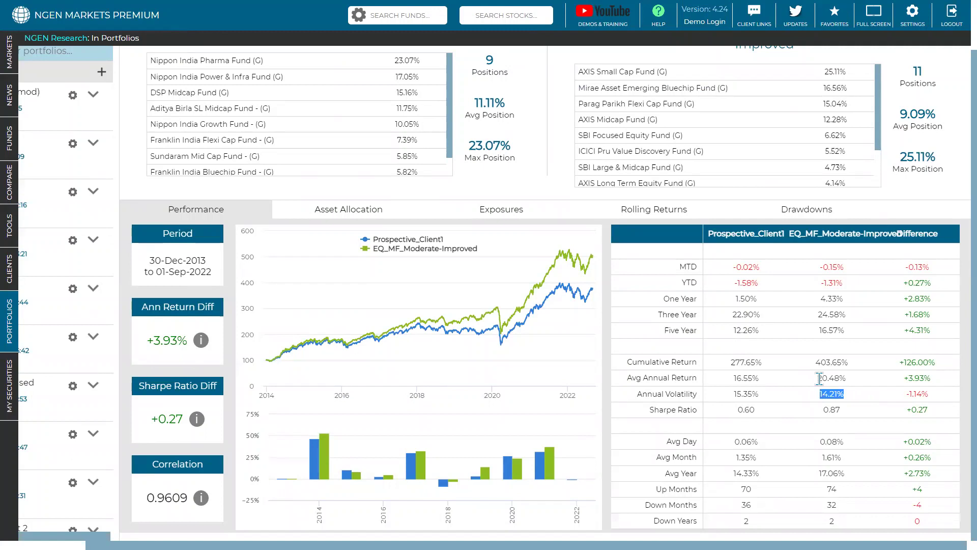
pyautogui.moveTo(817, 377); pyautogui.dragTo(851, 380)
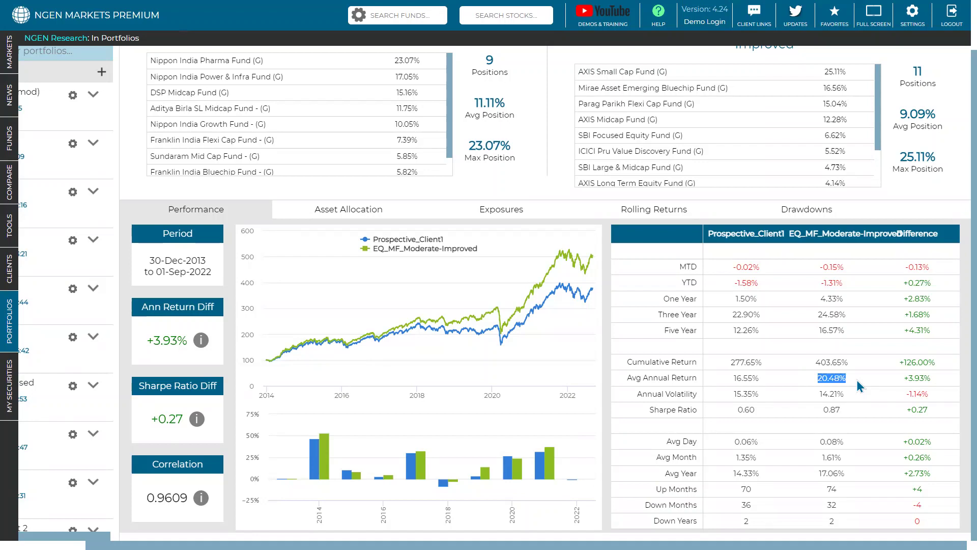
pyautogui.doubleClick(826, 410)
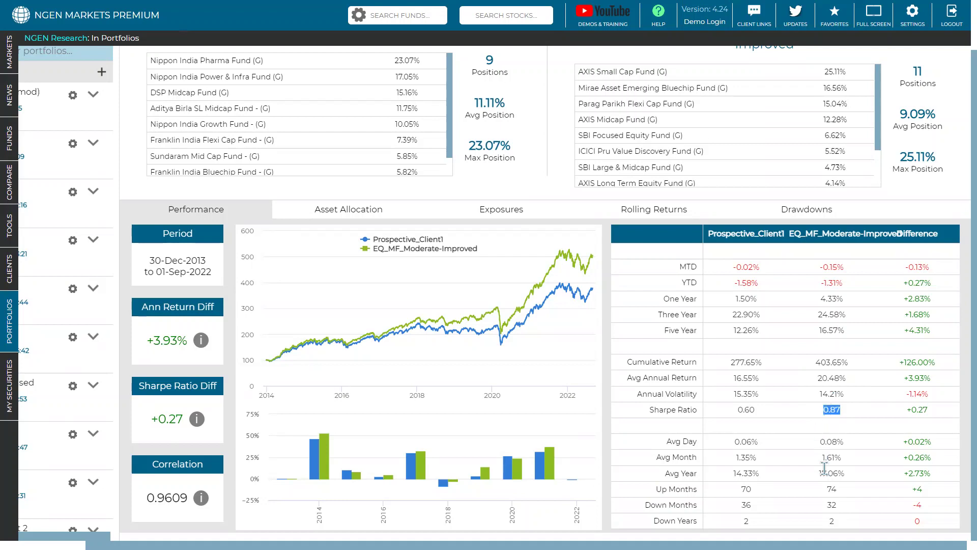
pyautogui.click(351, 214)
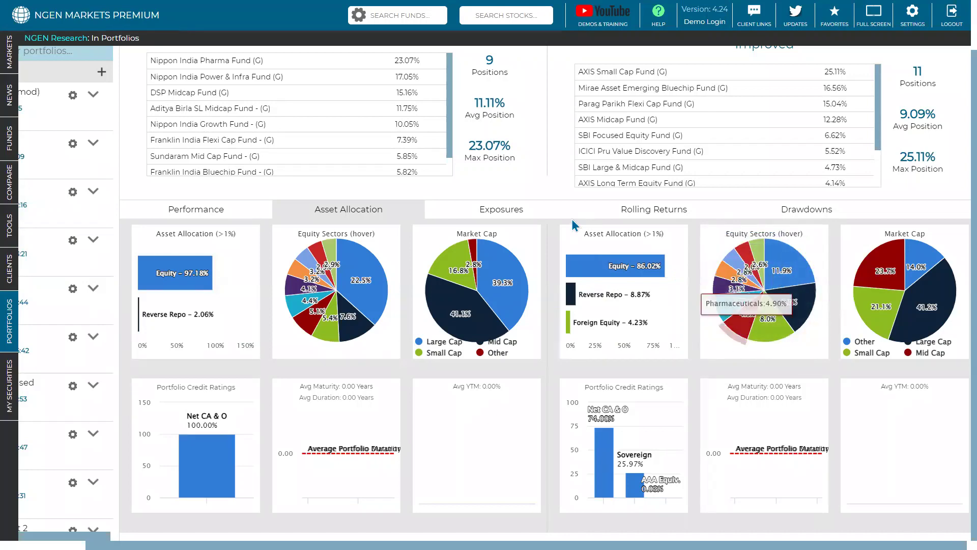
pyautogui.click(503, 209)
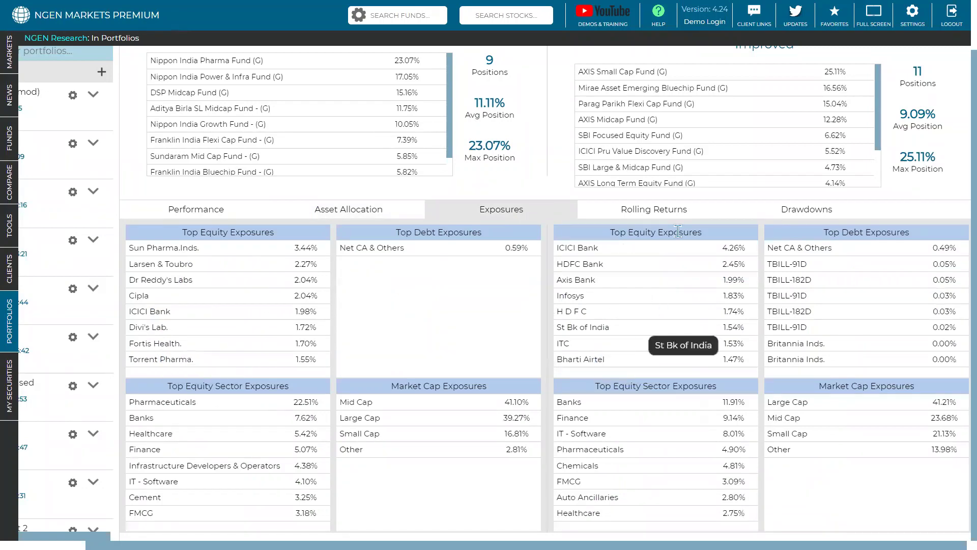
# - Show Rolling Returns for both portfolios: 1Y average 14.82% versus 17.83%
pyautogui.click(675, 215)
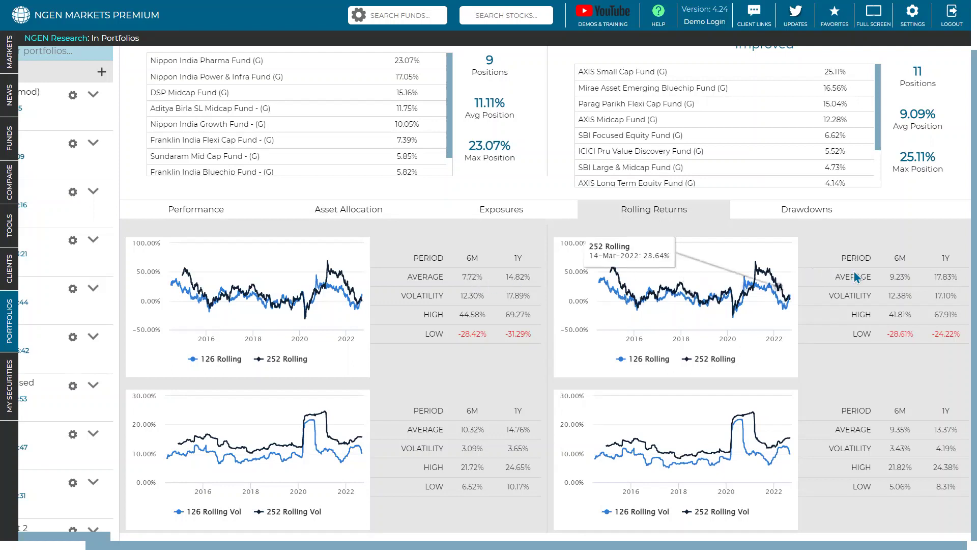
pyautogui.moveTo(892, 277); pyautogui.dragTo(929, 279)
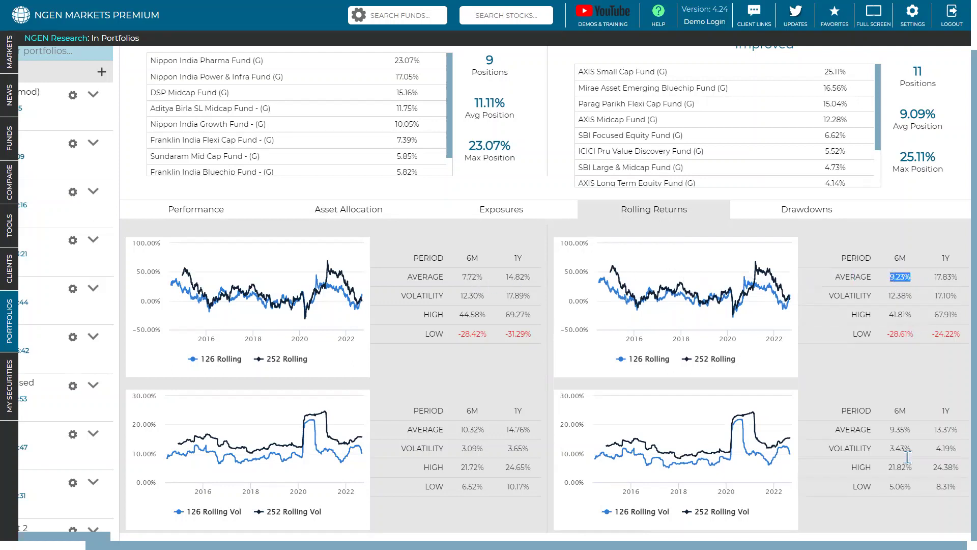
pyautogui.hscroll(1, 912, 331)
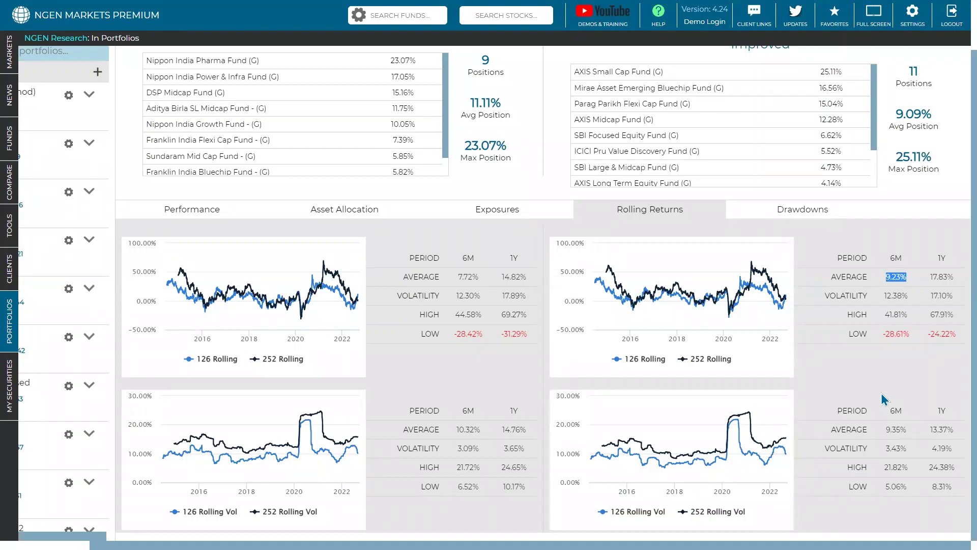
# - Open Drawdowns, zoom the left chart to 2017–2021 then reset, and note the -34.75% worst drawdown
pyautogui.click(806, 210)
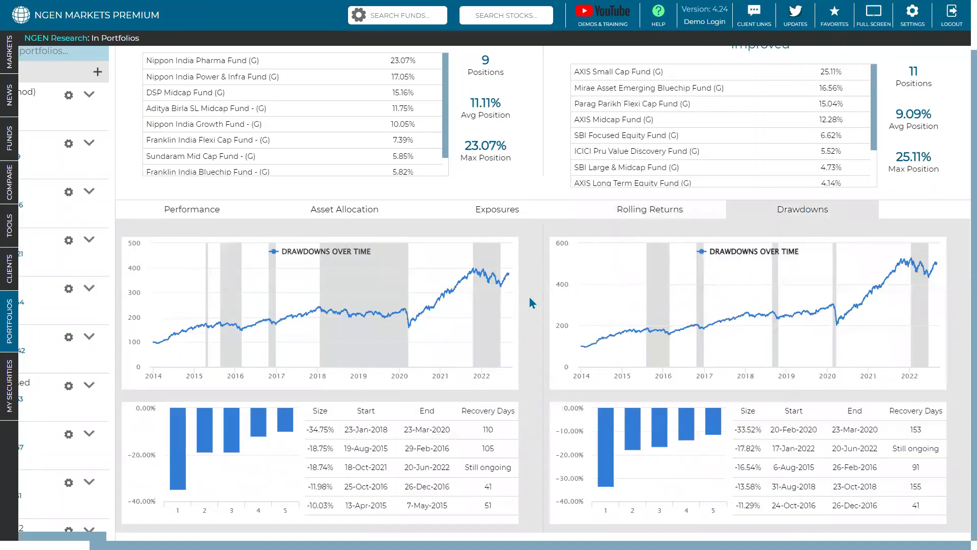
pyautogui.moveTo(304, 311)
pyautogui.mouseDown()
pyautogui.moveTo(458, 312)
pyautogui.moveTo(315, 312)
pyautogui.mouseUp()
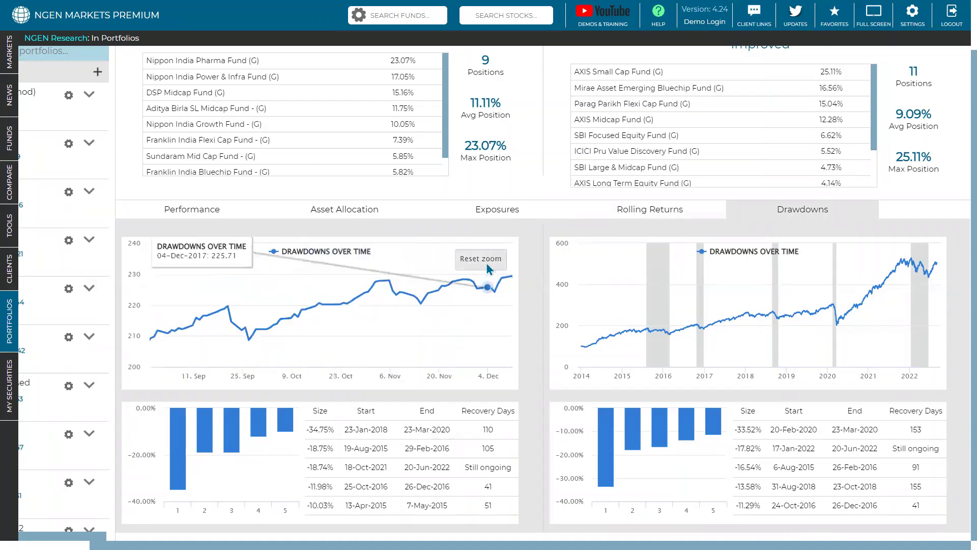
pyautogui.click(486, 265)
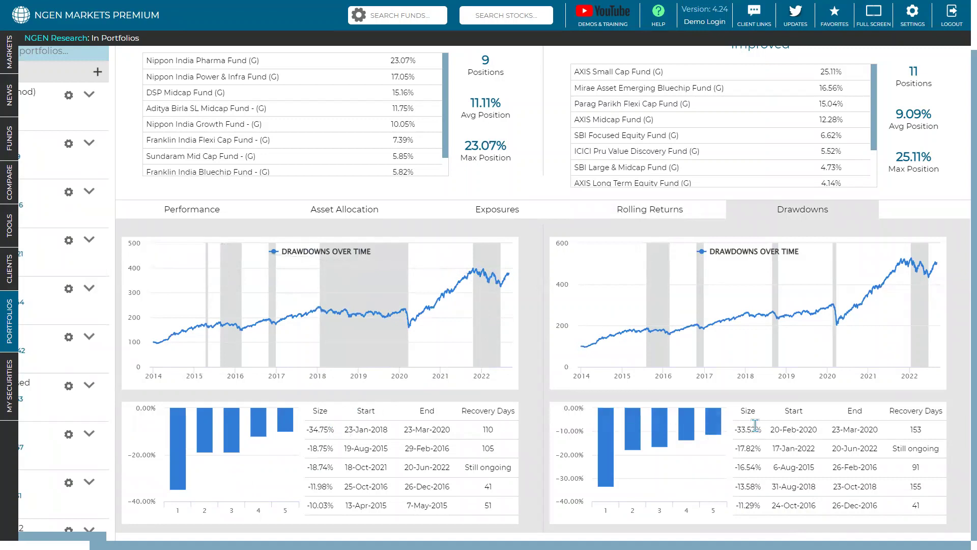
pyautogui.moveTo(755, 426)
pyautogui.mouseDown()
pyautogui.moveTo(735, 429)
pyautogui.moveTo(747, 429)
pyautogui.mouseUp()
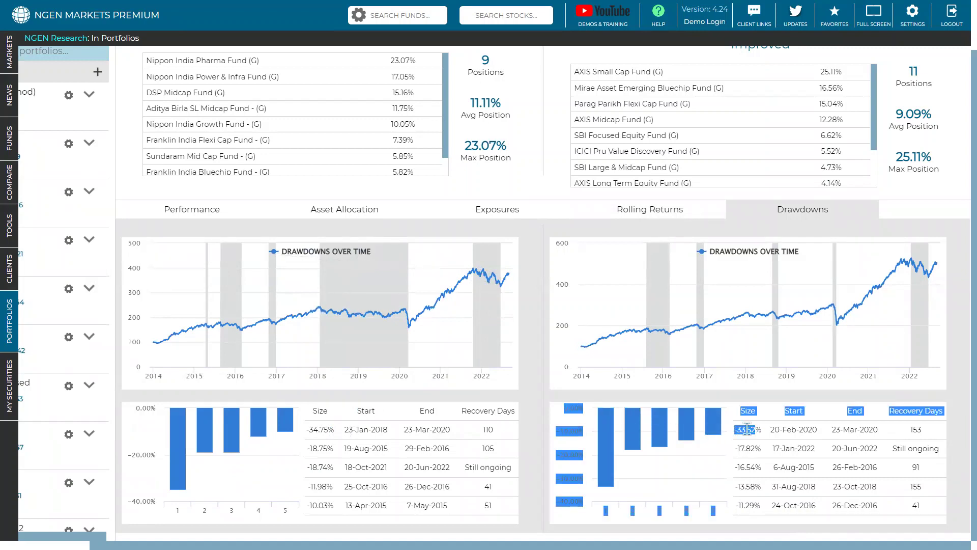
pyautogui.click(747, 429)
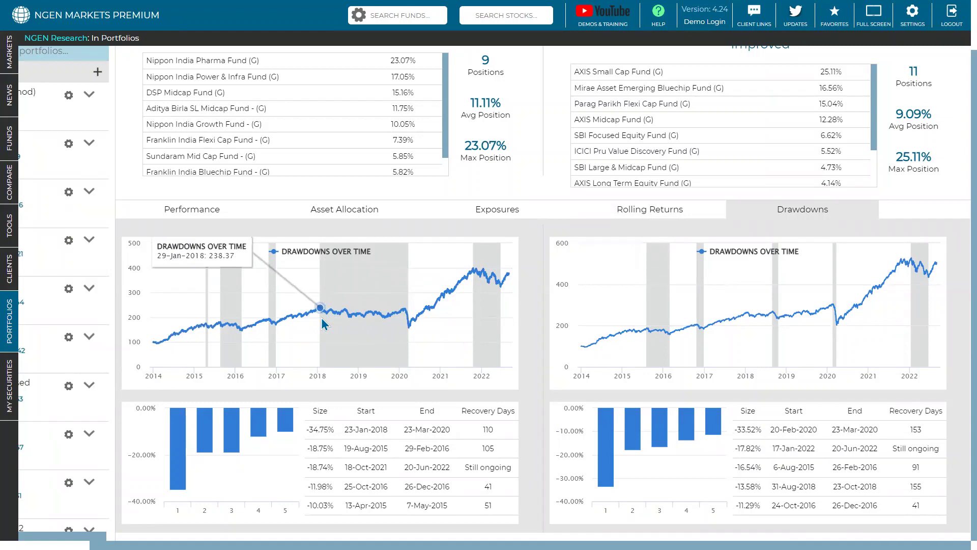
pyautogui.scroll(1, 322, 324)
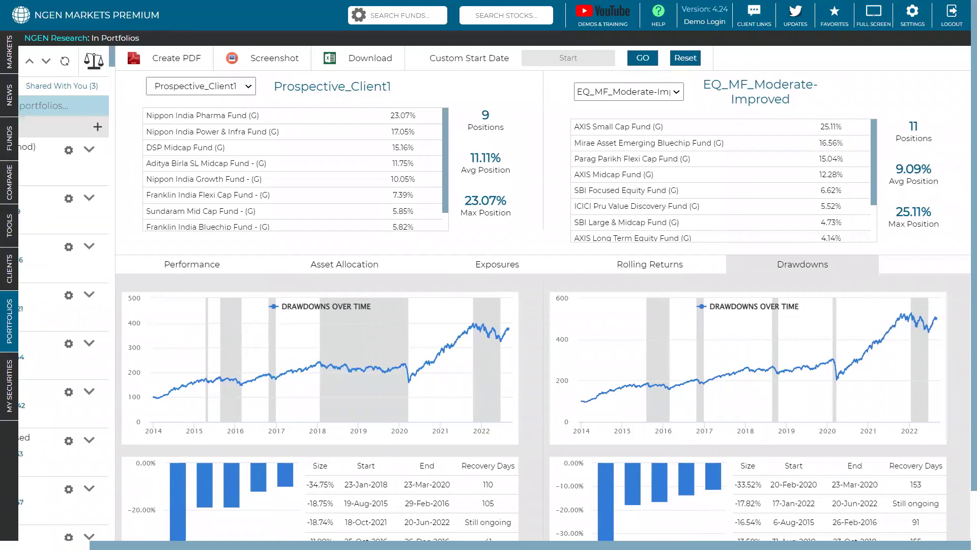
# - Return to Performance, scroll the comparison statistics and mark the 0.60 and 0.87 Sharpe ratios
pyautogui.click(217, 272)
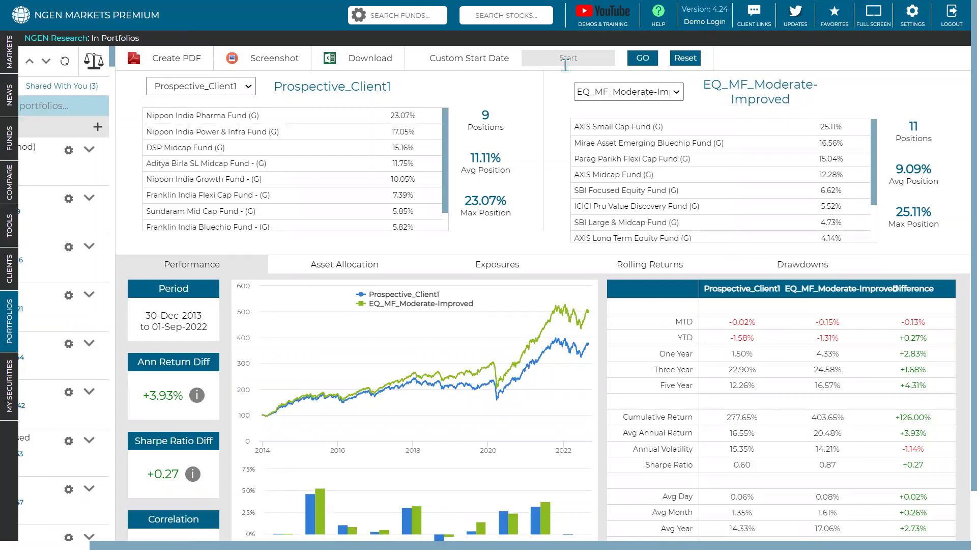
pyautogui.scroll(-1, 566, 65)
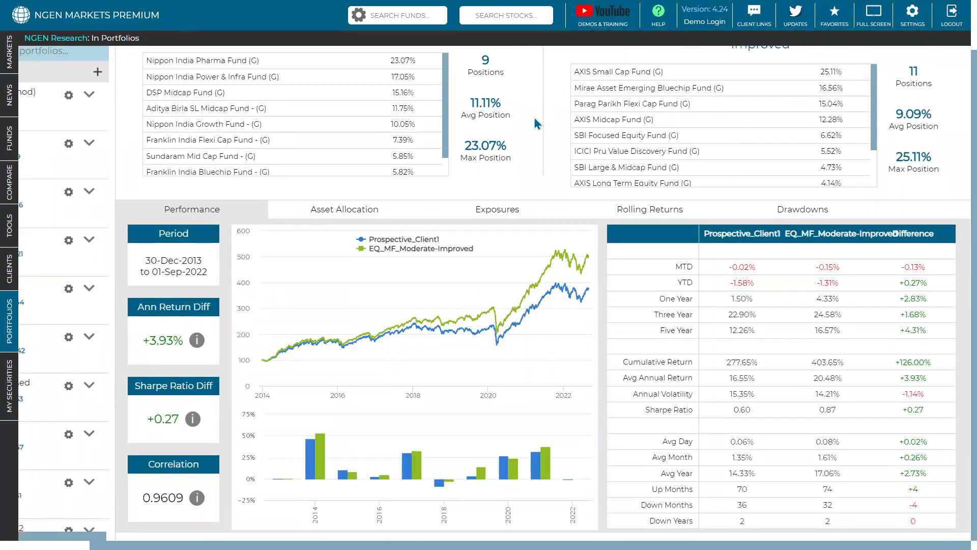
pyautogui.scroll(1, 534, 119)
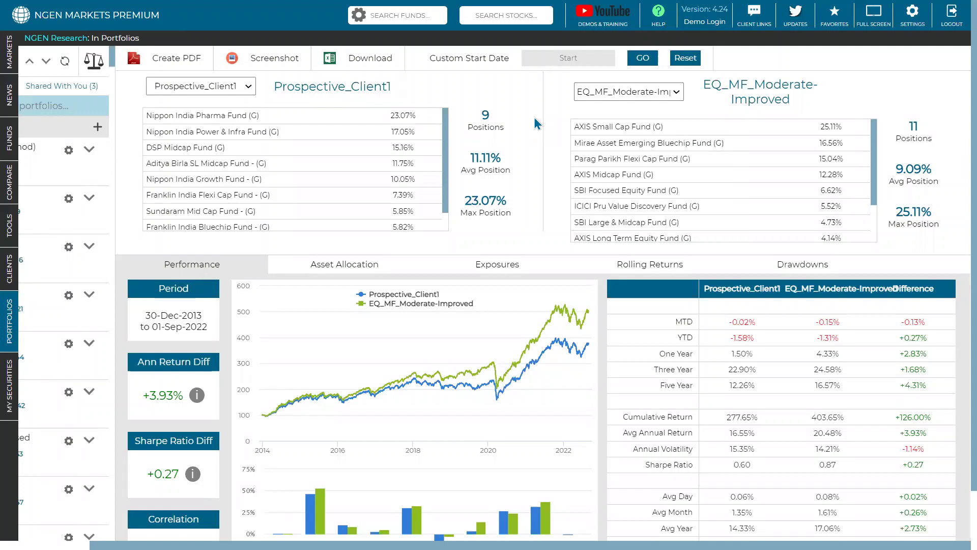
pyautogui.scroll(-1, 535, 118)
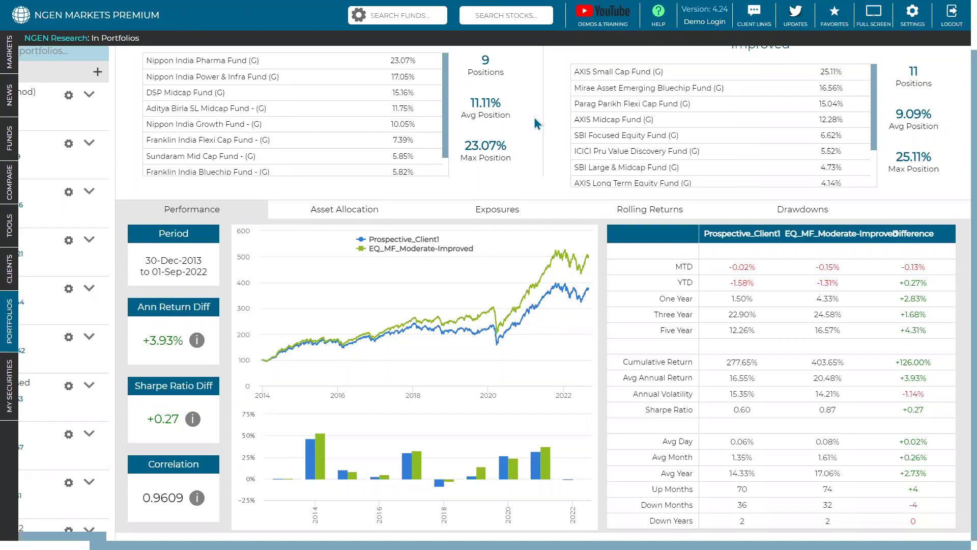
pyautogui.scroll(1, 533, 117)
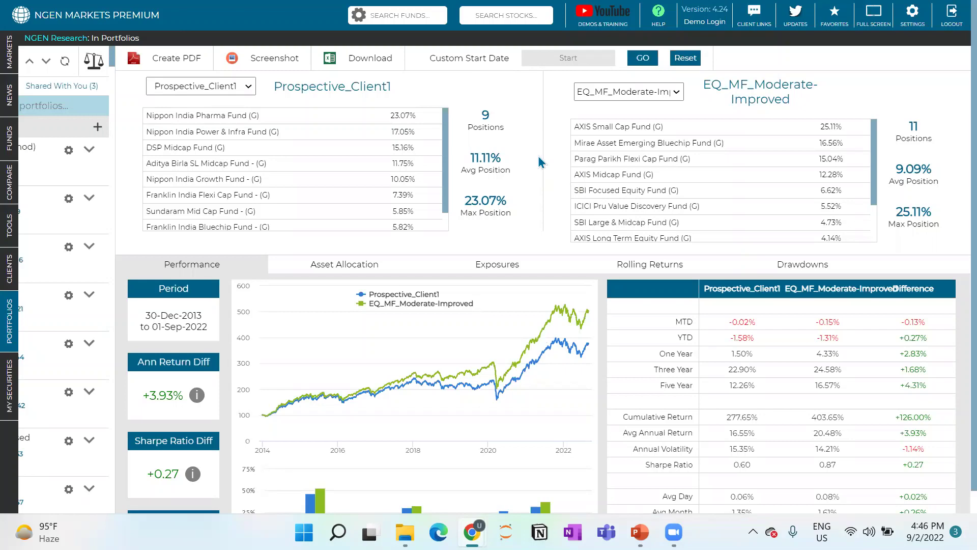
pyautogui.scroll(-1, 541, 161)
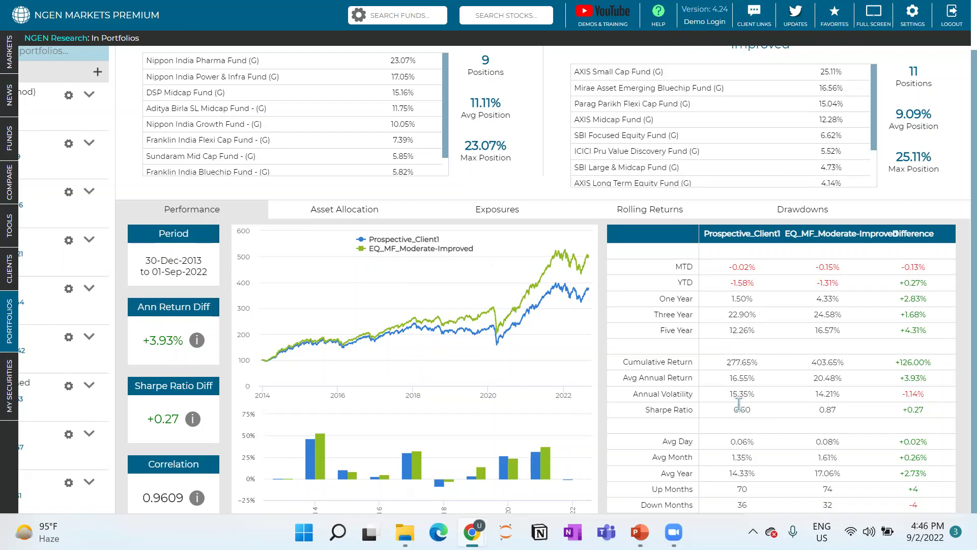
pyautogui.moveTo(738, 410); pyautogui.dragTo(754, 411)
pyautogui.doubleClick(823, 409)
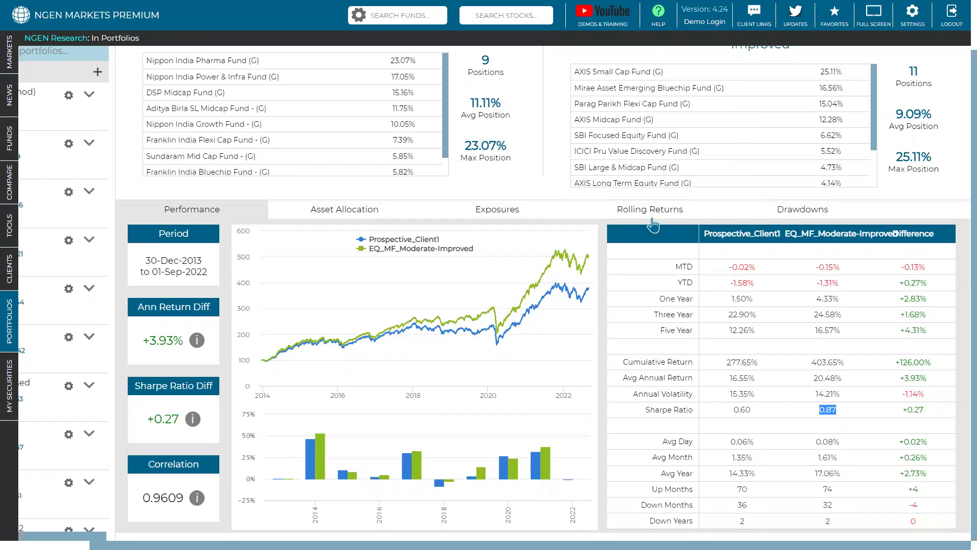
# - Review the Positions statistics of the client portfolio in the comparison
pyautogui.scroll(2, 652, 224)
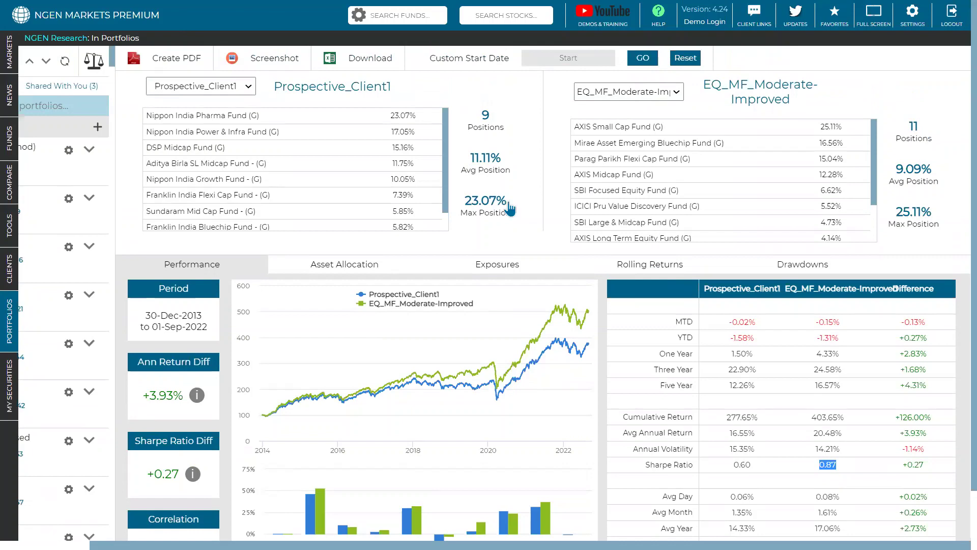
pyautogui.scroll(-2, 509, 214)
pyautogui.scroll(2, 524, 209)
pyautogui.doubleClick(502, 130)
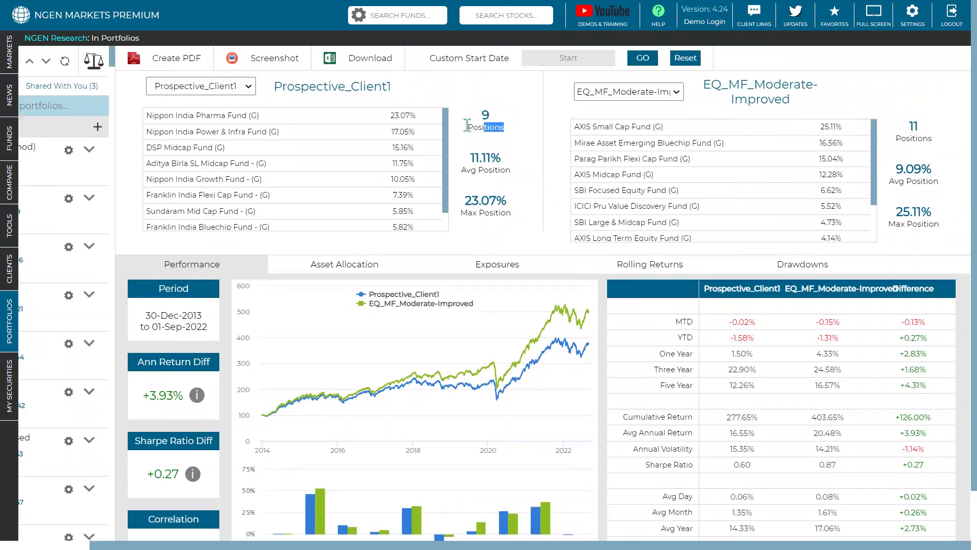
pyautogui.scroll(-2, 265, 124)
pyautogui.scroll(2, 239, 115)
pyautogui.scroll(-2, 605, 232)
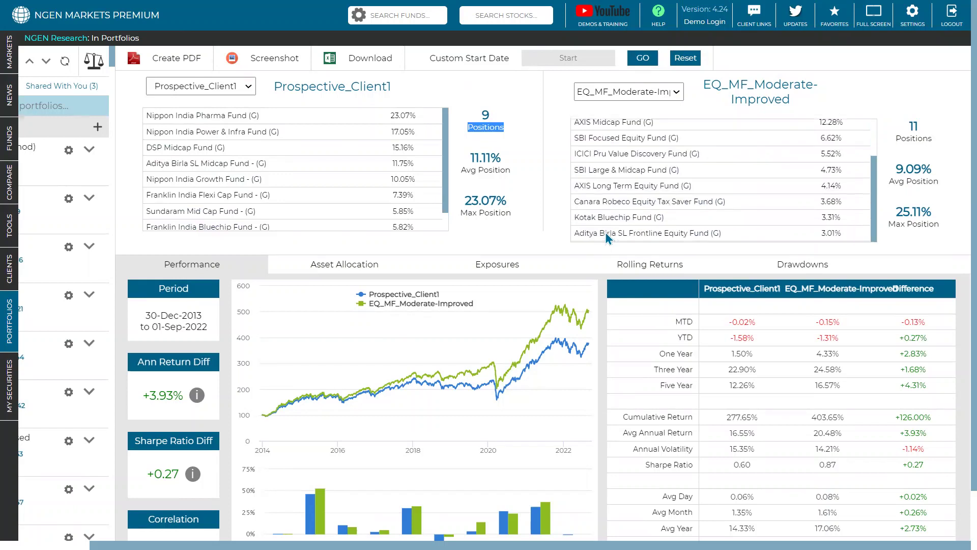
pyautogui.scroll(2, 606, 232)
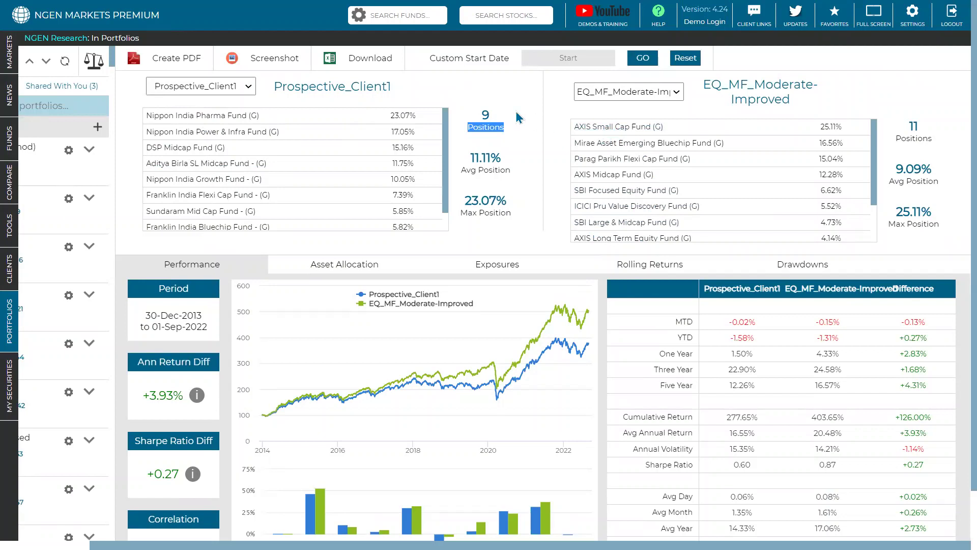
pyautogui.click(538, 111)
# - Highlight average positions 11.11% versus 9.09% and the benchmark's 25.11% max position
pyautogui.moveTo(502, 160); pyautogui.dragTo(466, 163)
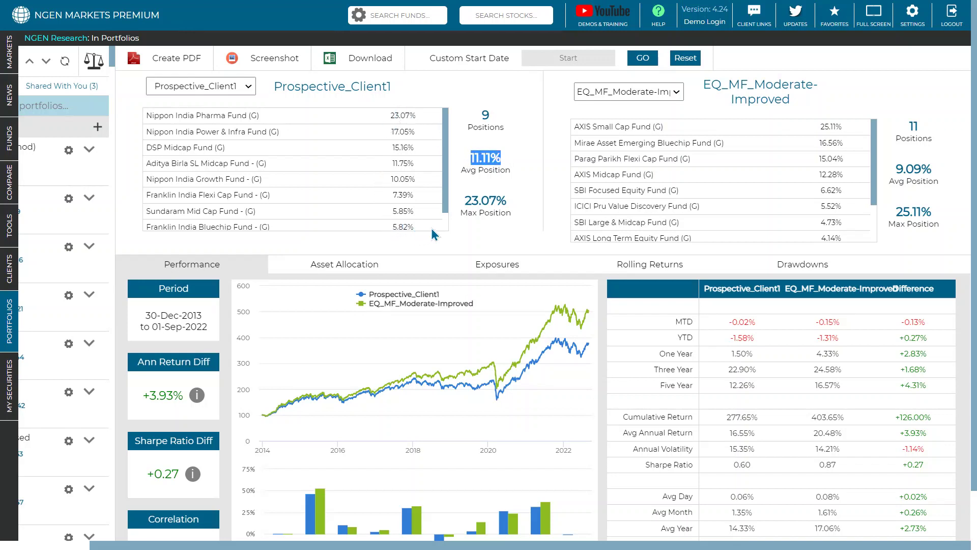
pyautogui.doubleClick(911, 168)
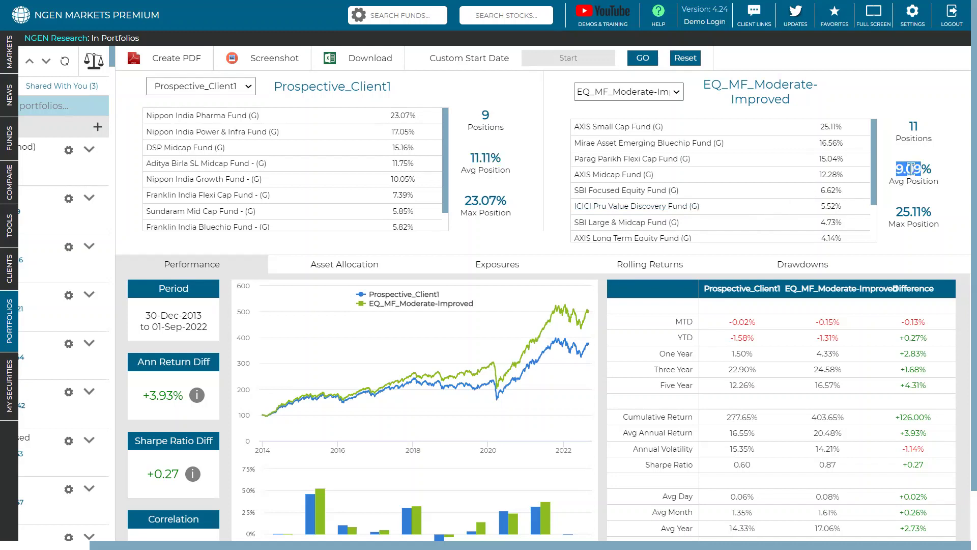
pyautogui.doubleClick(922, 211)
pyautogui.tripleClick(920, 210)
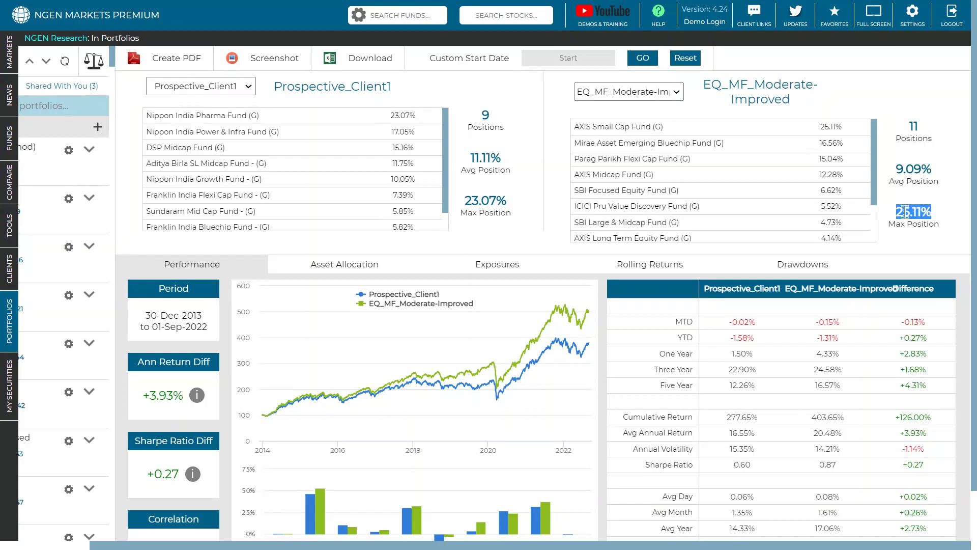
pyautogui.scroll(-1, 881, 215)
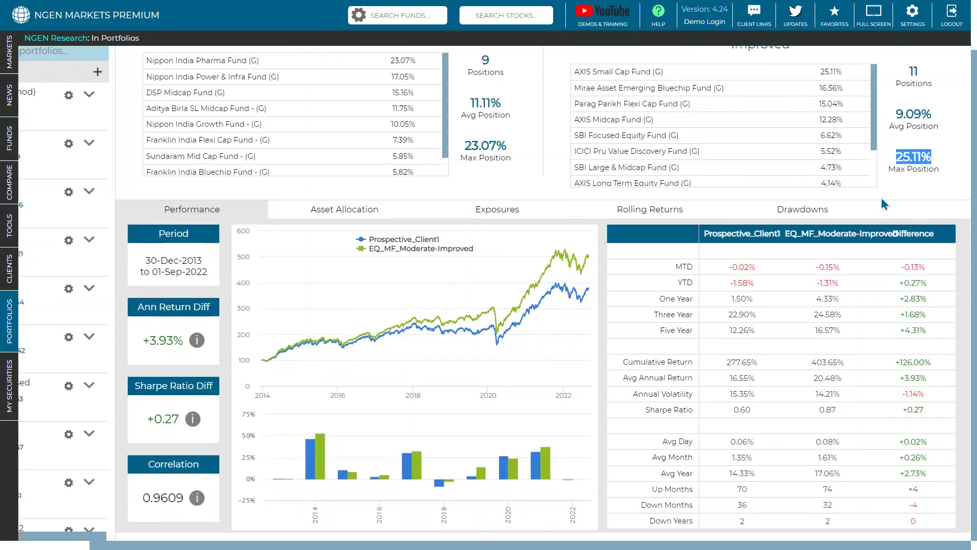
pyautogui.click(881, 198)
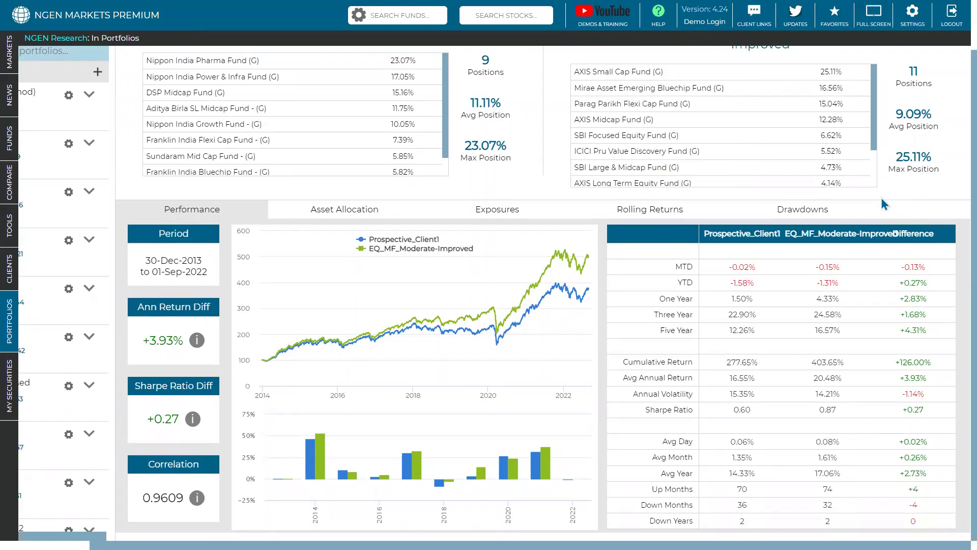
pyautogui.scroll(1, 881, 197)
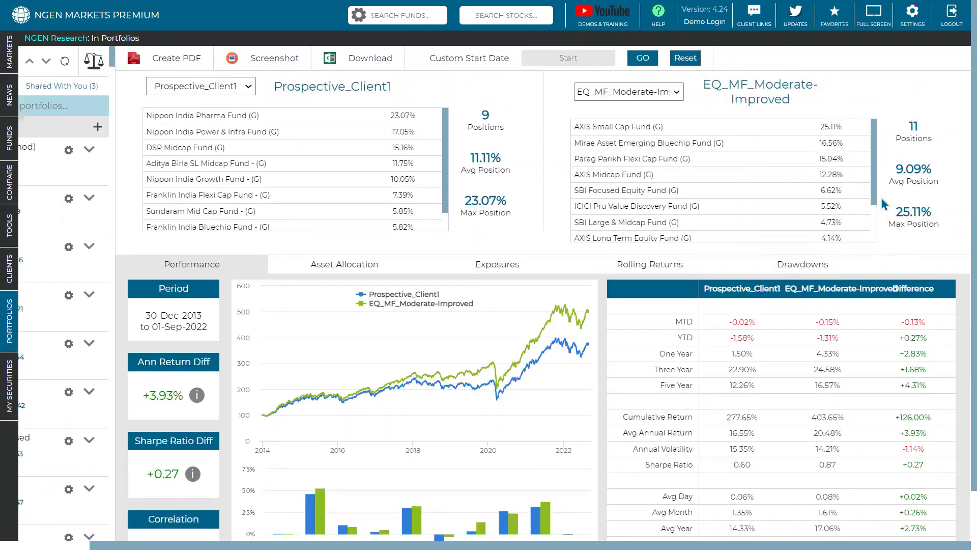
# - Create the comparison PDF report for a capital of 1200000 rupees
pyautogui.click(178, 58)
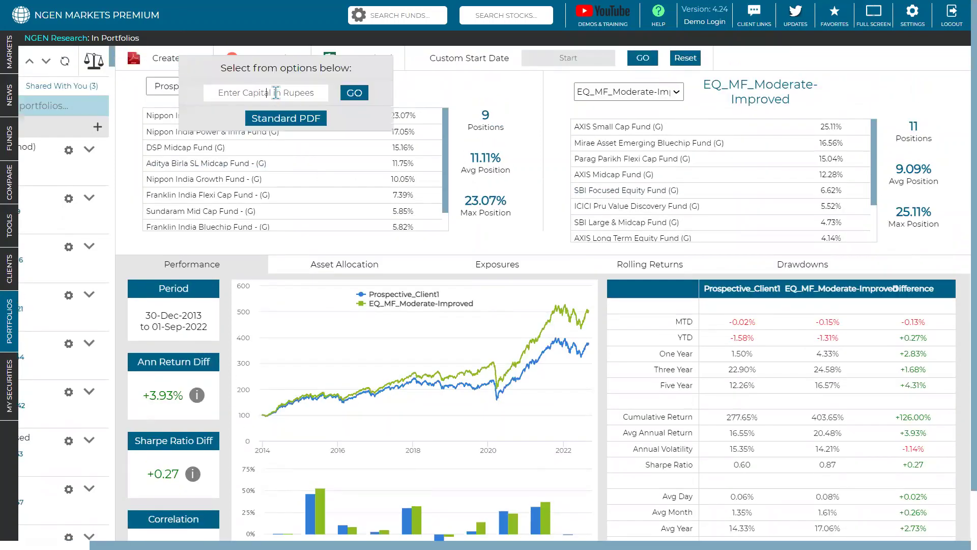
pyautogui.write('1200000')
pyautogui.click(355, 93)
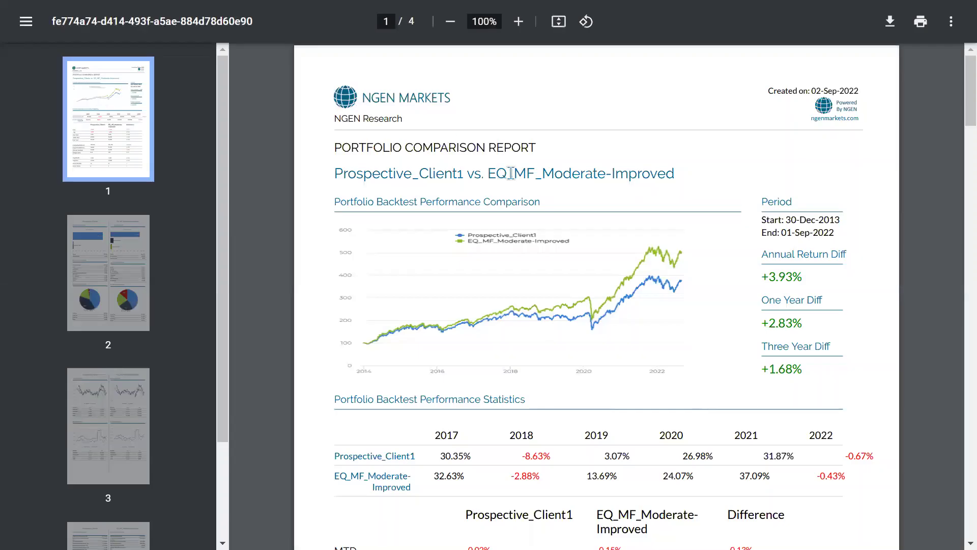
# - Zoom out the PDF and switch the viewer to full-screen presentation mode
pyautogui.scroll(-4, 530, 202)
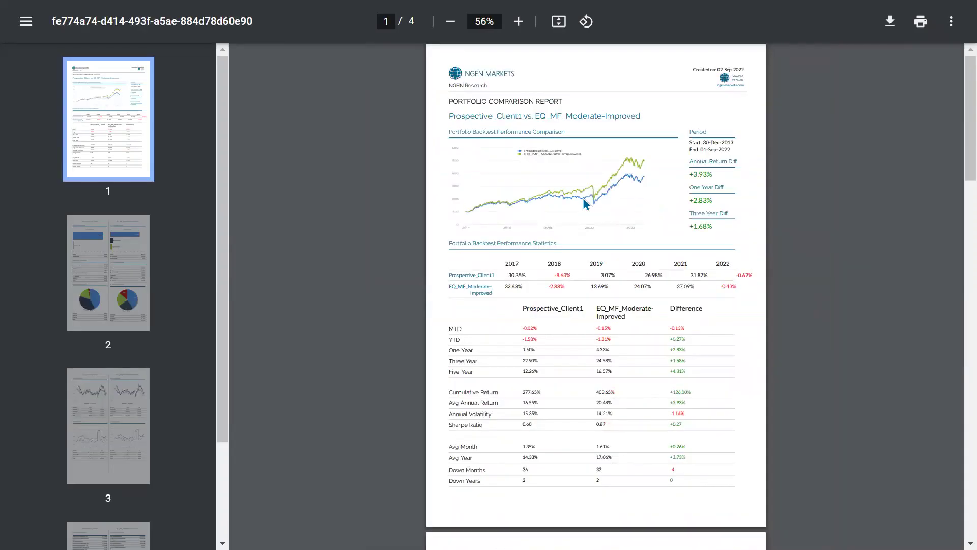
pyautogui.click(951, 21)
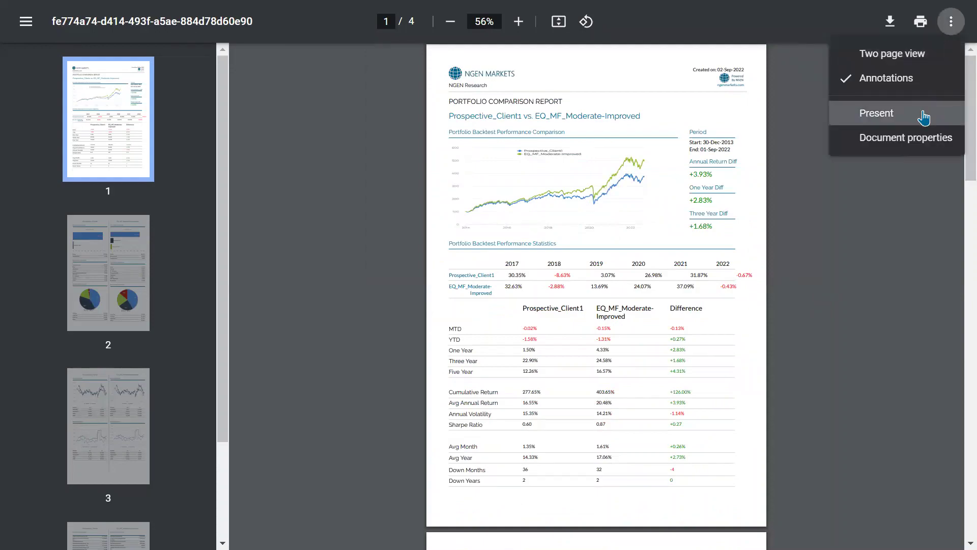
pyautogui.click(924, 117)
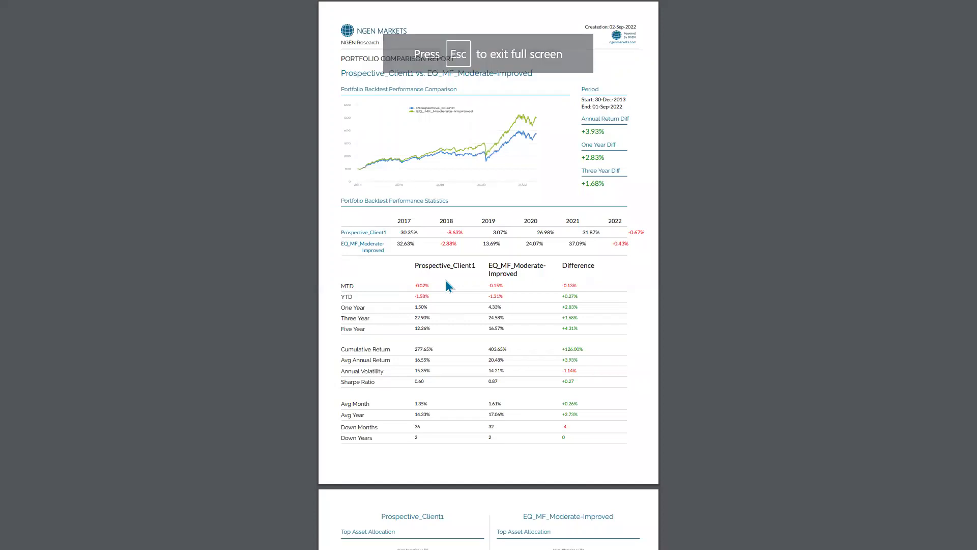
# - Page through to Portfolio Composition: Nippon India Pharma 2.77 Lakhs versus AXIS Small Cap 3.01 Lakhs
pyautogui.scroll(-1, 410, 335)
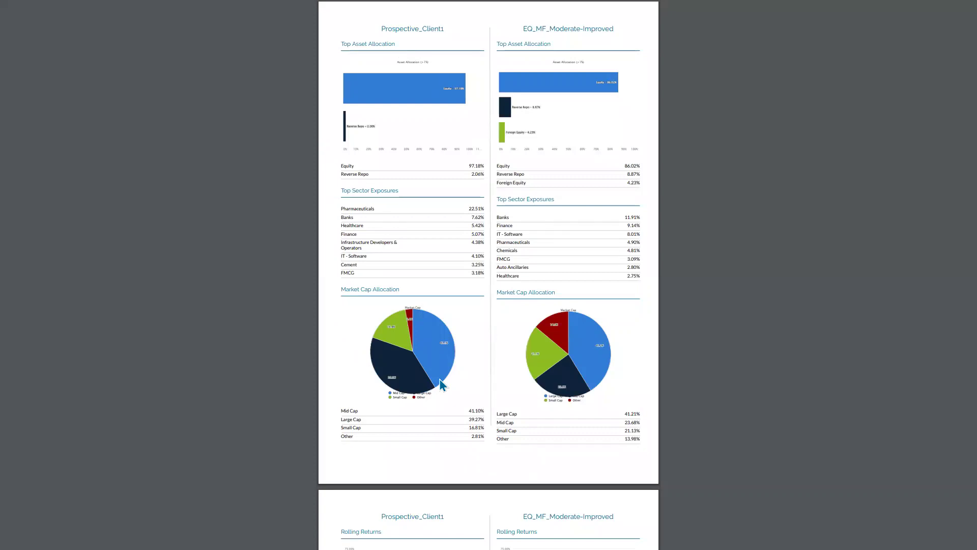
pyautogui.scroll(-1, 442, 384)
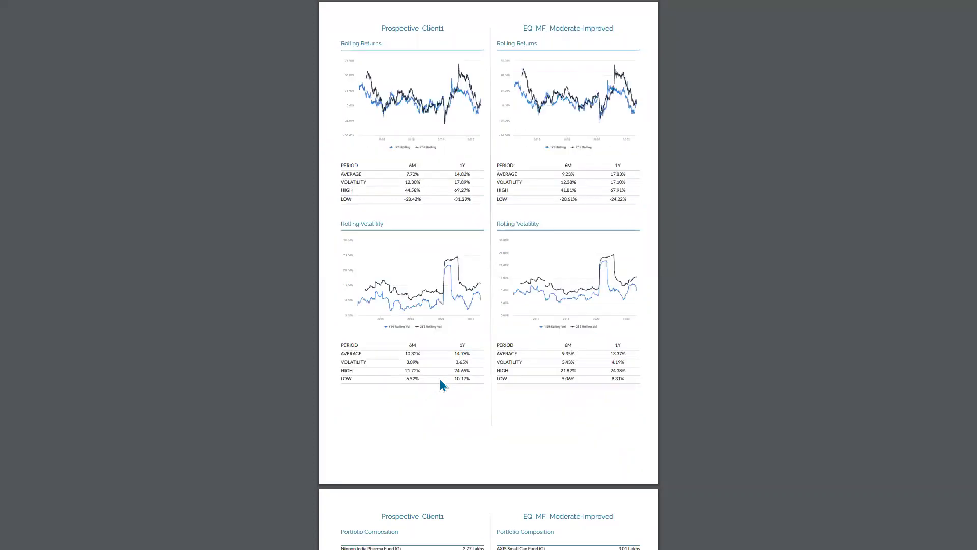
pyautogui.scroll(1, 439, 379)
pyautogui.scroll(-1, 465, 367)
pyautogui.scroll(-1, 465, 367)
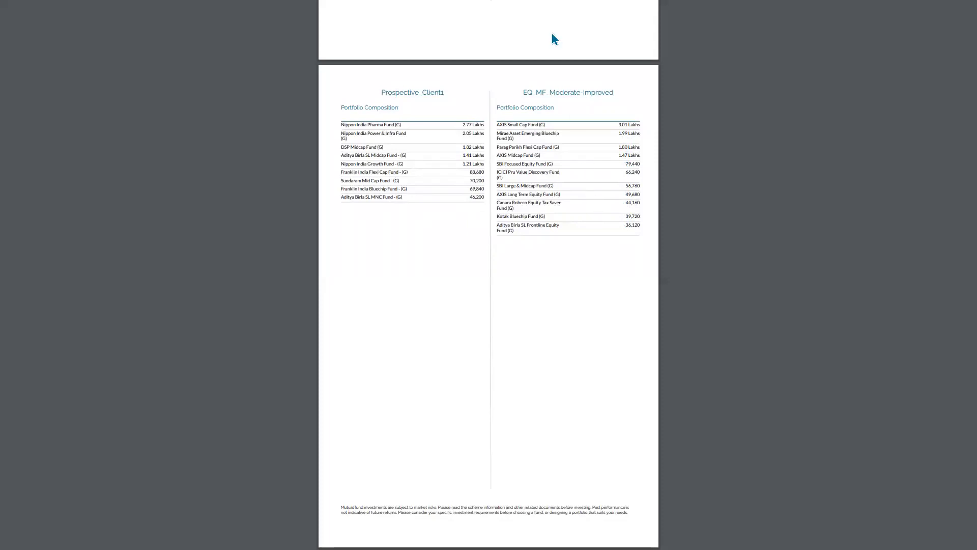
# - Exit the full-screen report, return to the NGEN Markets tab and zoom the page to 67%
pyautogui.click(488, 44)
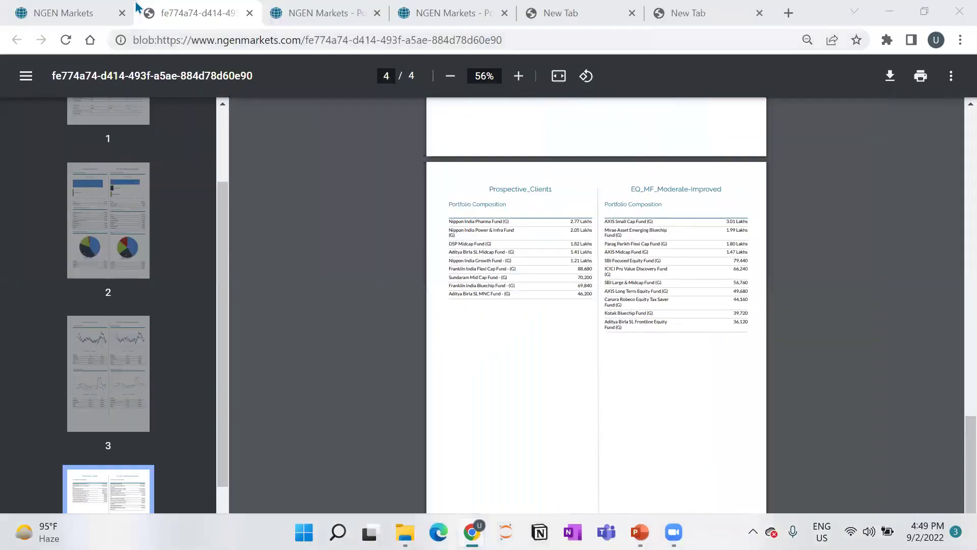
pyautogui.click(90, 8)
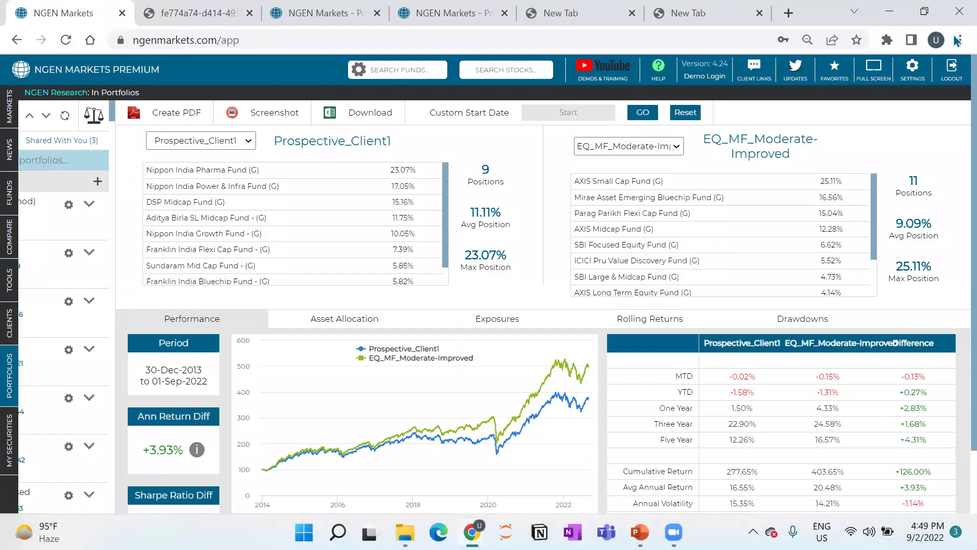
pyautogui.click(960, 40)
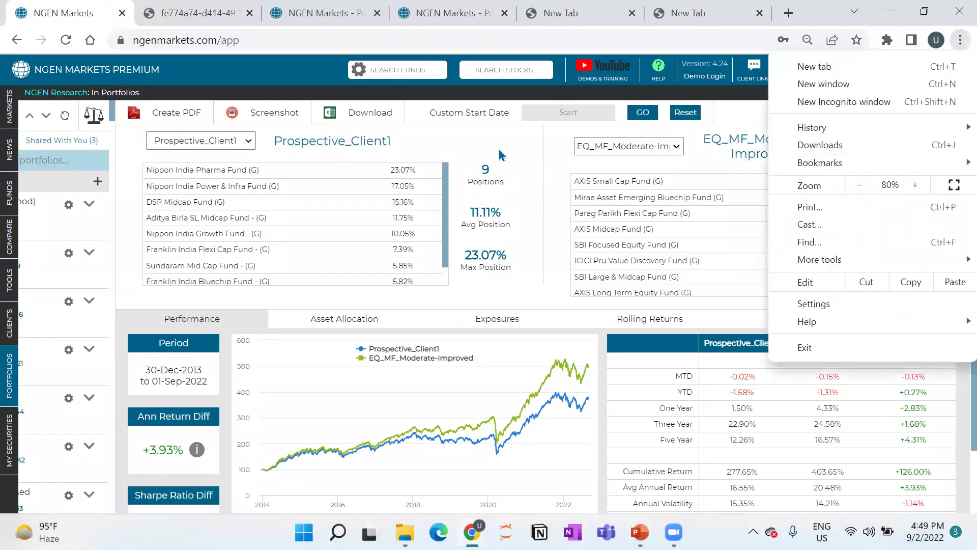
pyautogui.click(97, 122)
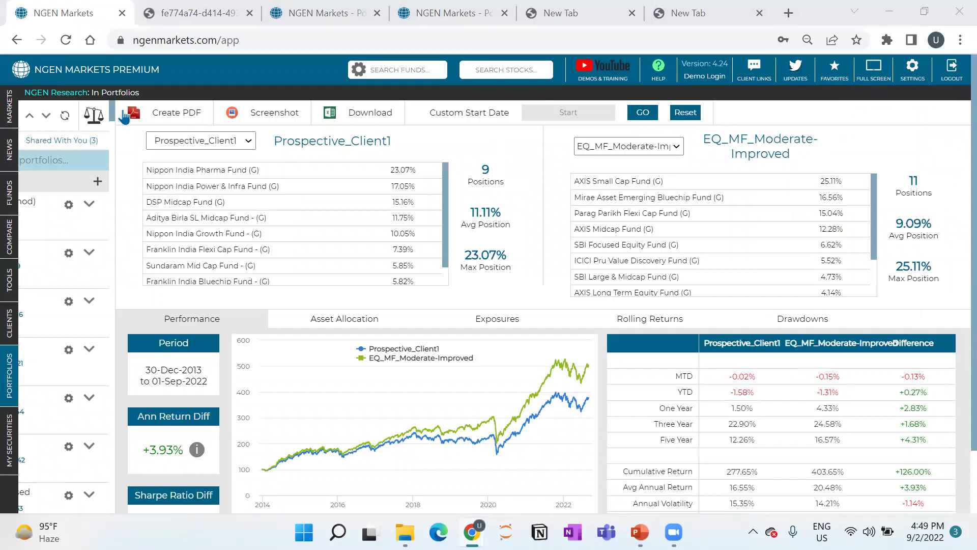
pyautogui.hotkey('ctrl', '-')
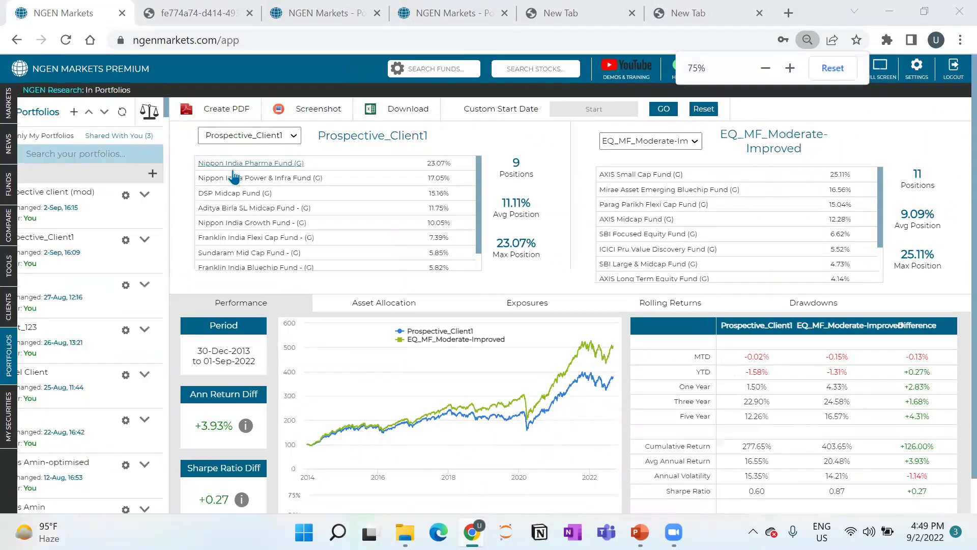
pyautogui.hotkey('ctrl', '-')
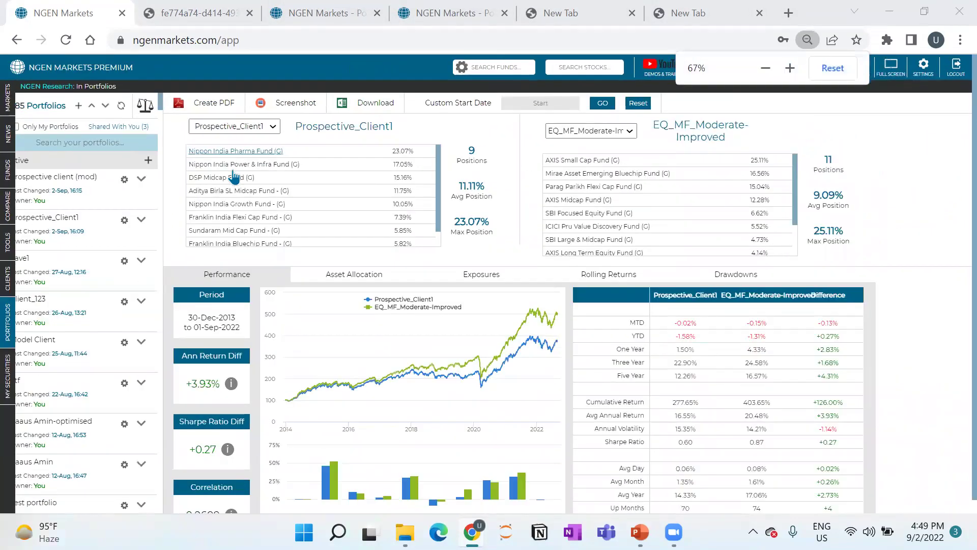
# - Generate the standard PDF report without a capital amount
pyautogui.click(197, 105)
pyautogui.click(196, 111)
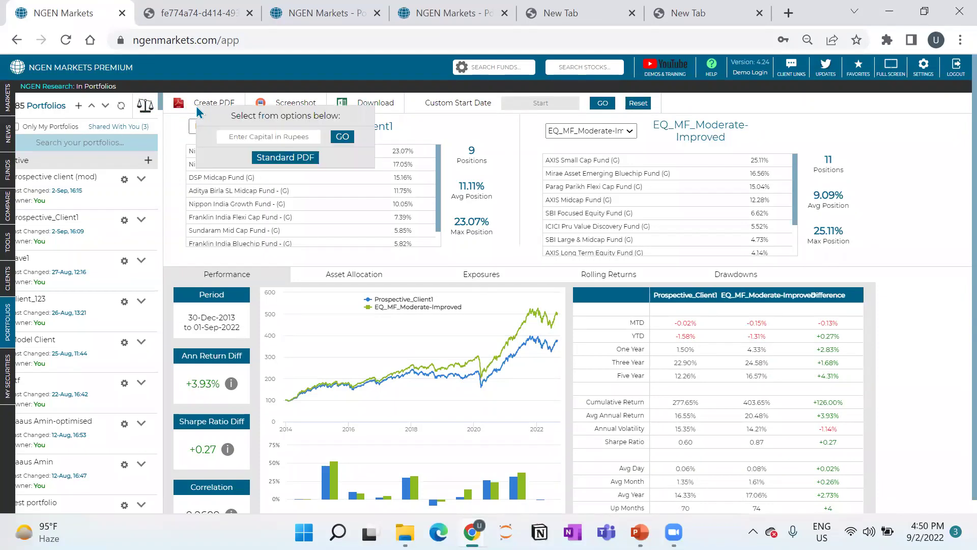
pyautogui.click(281, 158)
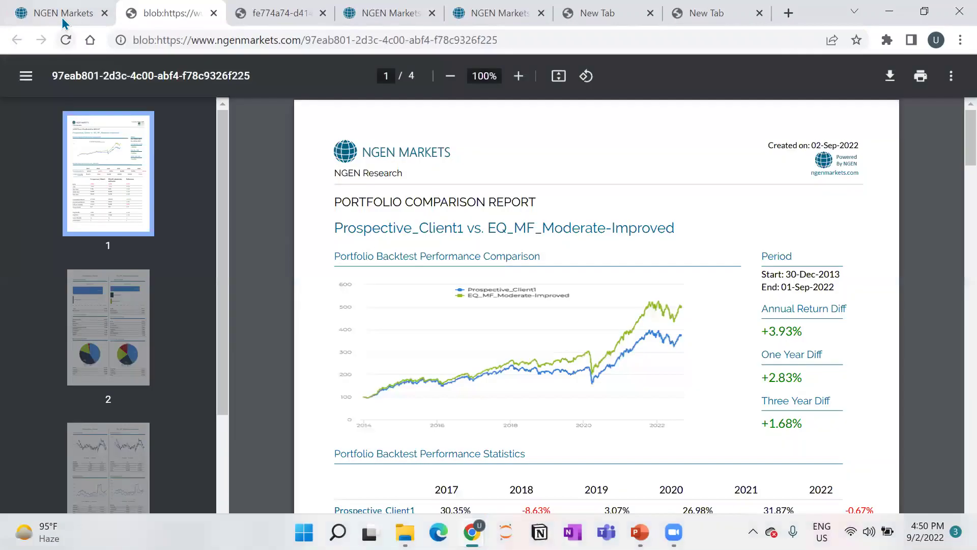
# - Back in NGEN Markets, keep Prospective_Client1 selected and open the MARKETS overview
pyautogui.click(62, 18)
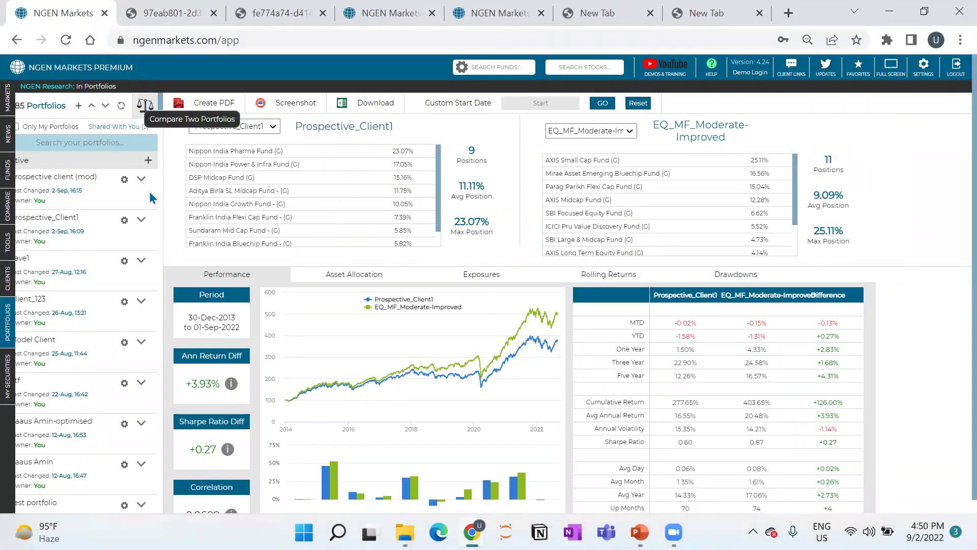
pyautogui.click(220, 127)
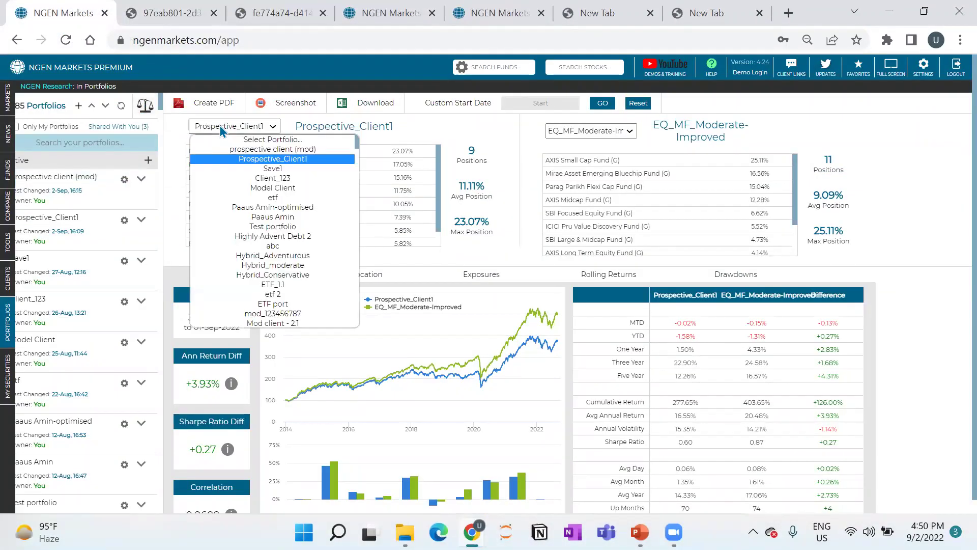
pyautogui.click(220, 127)
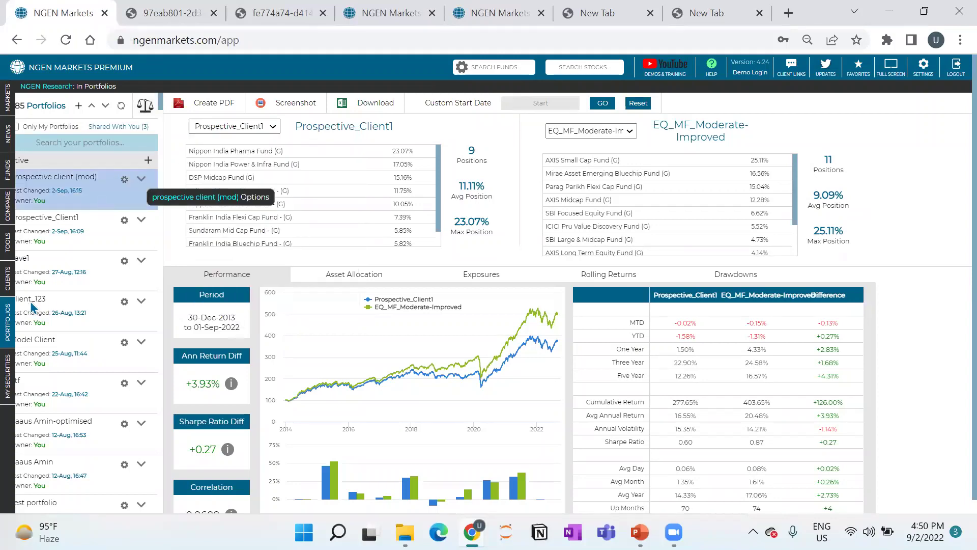
pyautogui.click(21, 279)
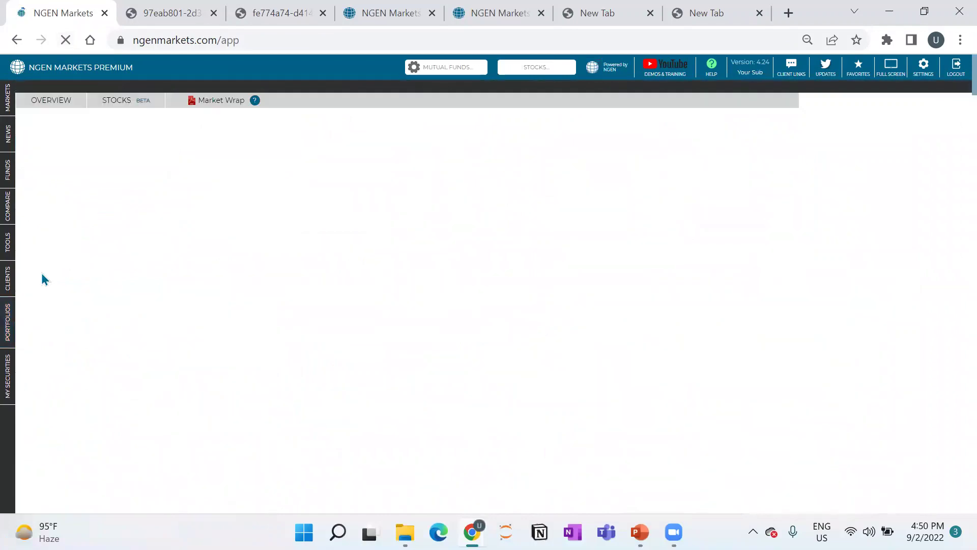
# - In Portfolios, start Compare Two Portfolios with Prospective_Client1 as Portfolio 1
pyautogui.click(11, 315)
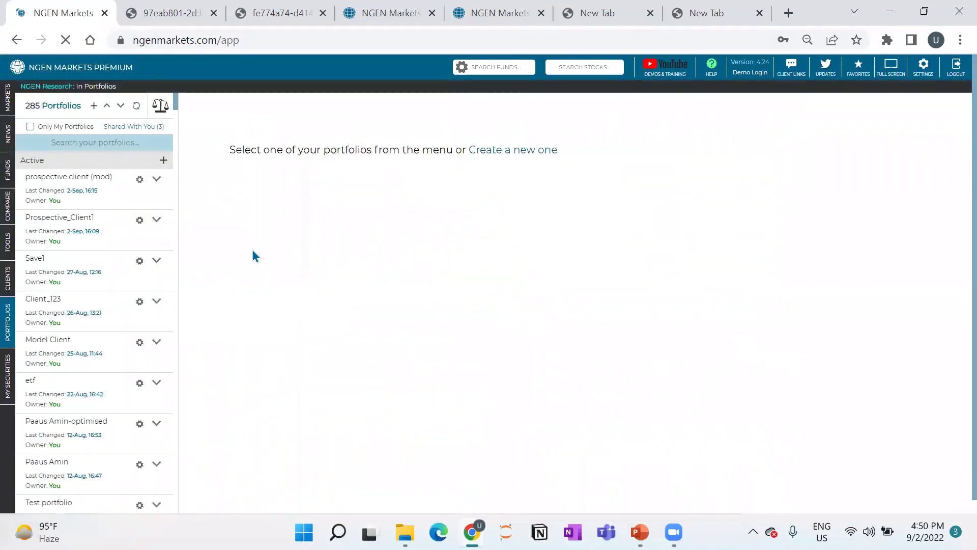
pyautogui.click(161, 108)
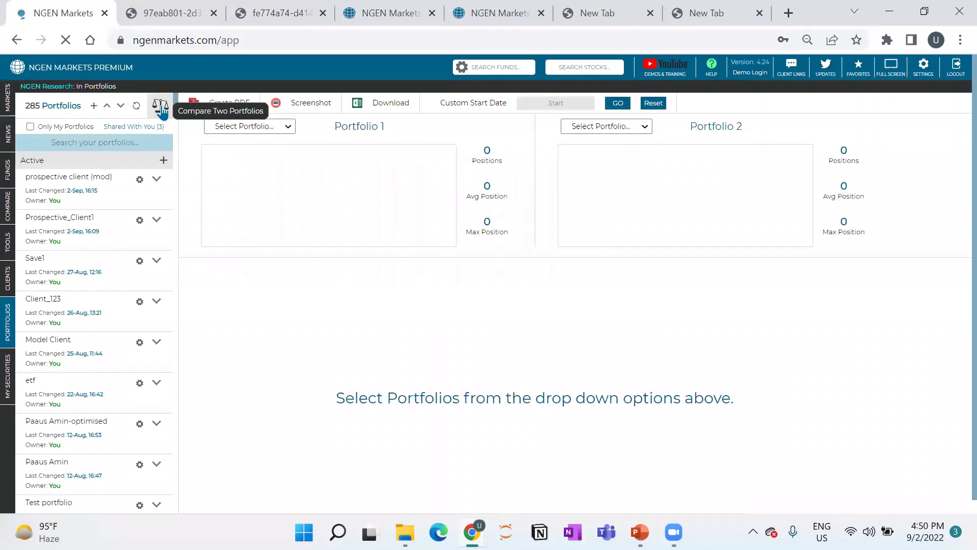
pyautogui.click(238, 127)
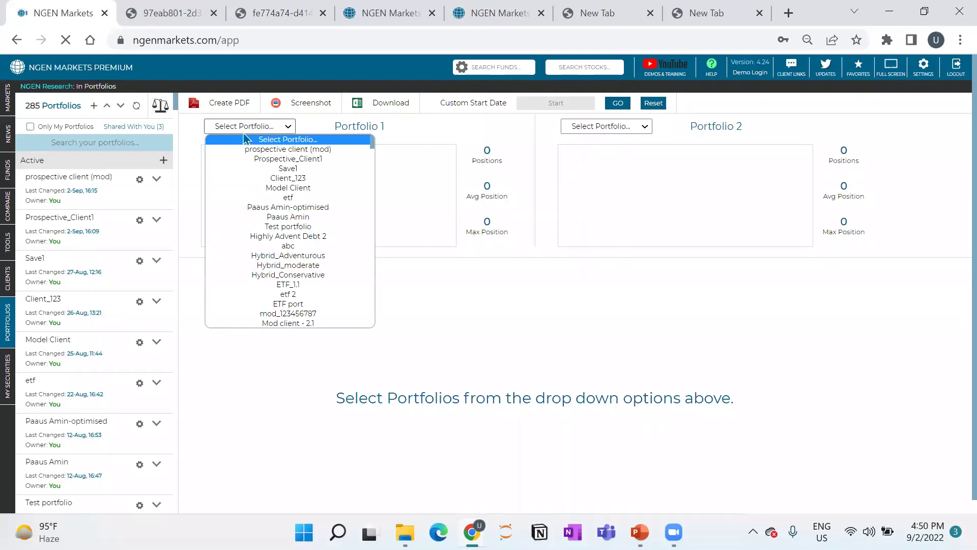
pyautogui.click(245, 158)
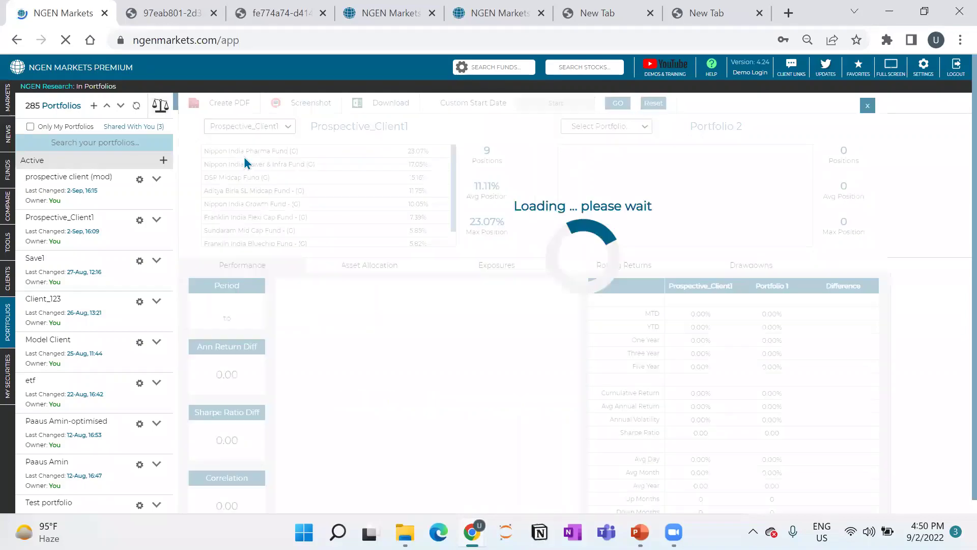
# - Set Portfolio 2 to MF_DB_Moderate-optimised after trying Hybrid_Conservative and DB_MF_Liquid_port_Conservative
pyautogui.click(641, 127)
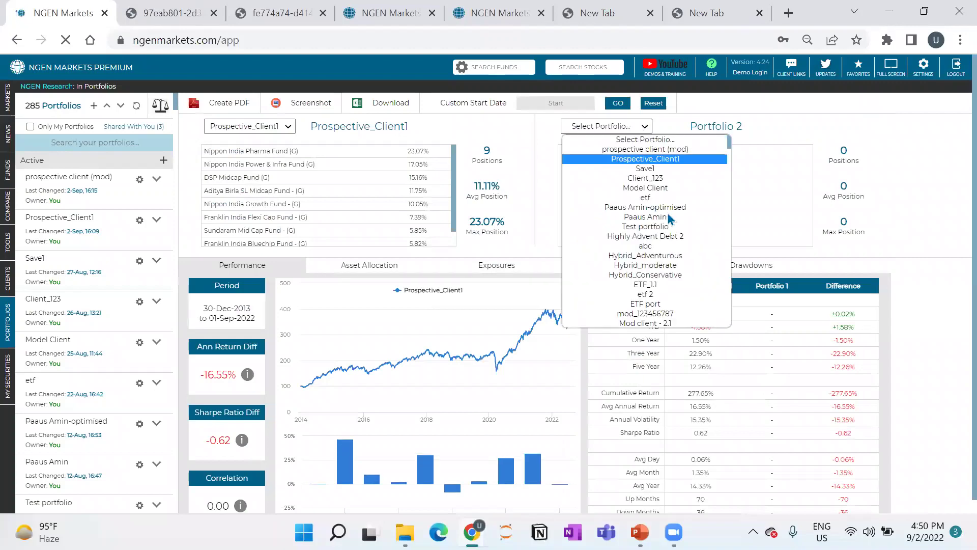
pyautogui.click(660, 278)
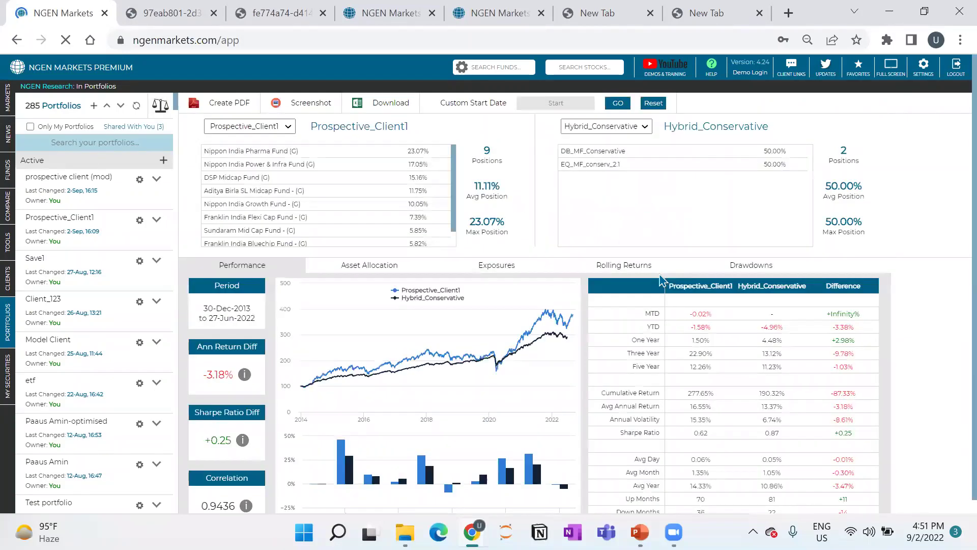
pyautogui.click(642, 131)
pyautogui.scroll(-5, 643, 205)
pyautogui.scroll(-10, 642, 205)
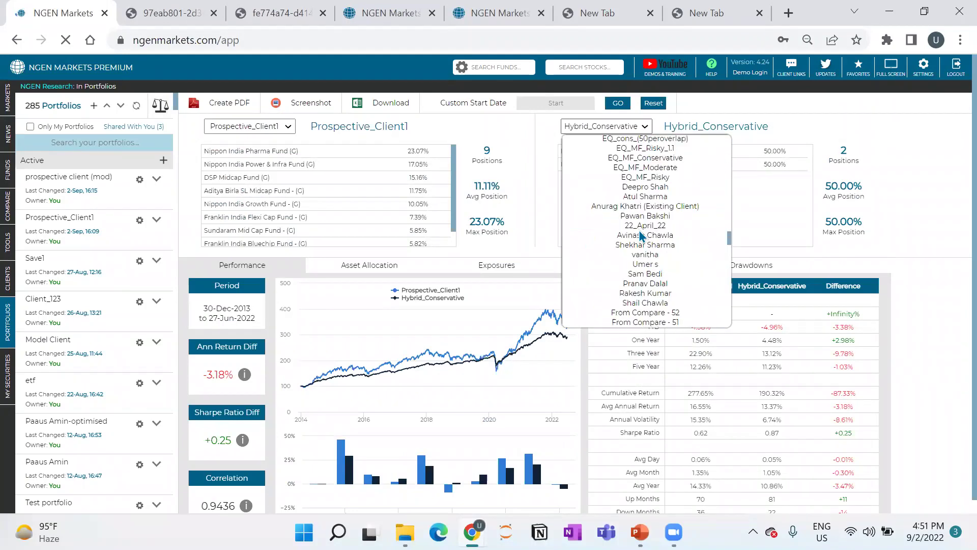
pyautogui.scroll(3, 647, 213)
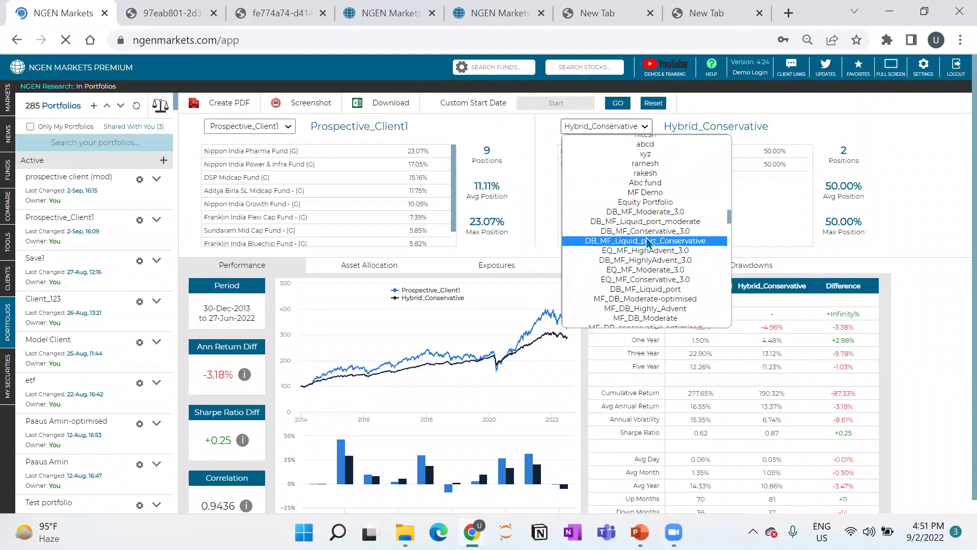
pyautogui.click(645, 236)
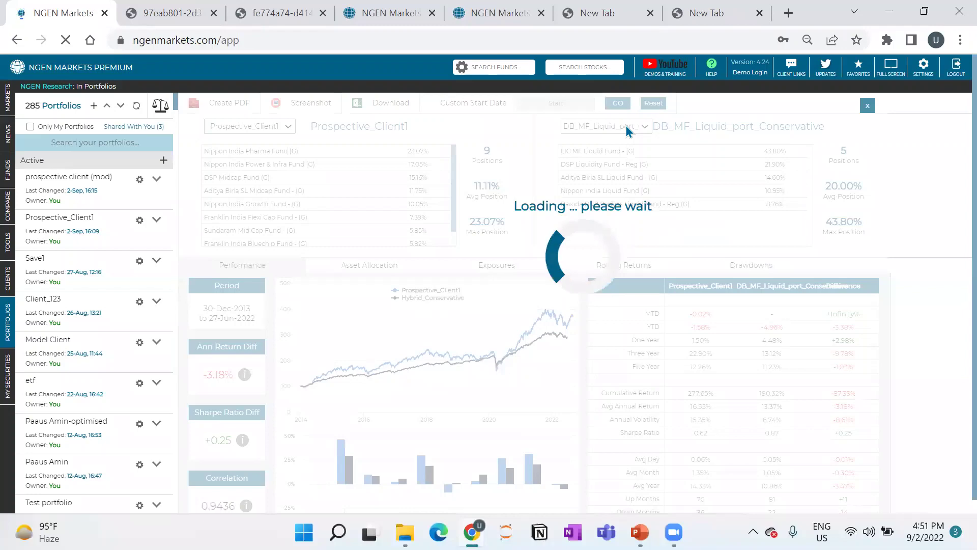
pyautogui.click(624, 125)
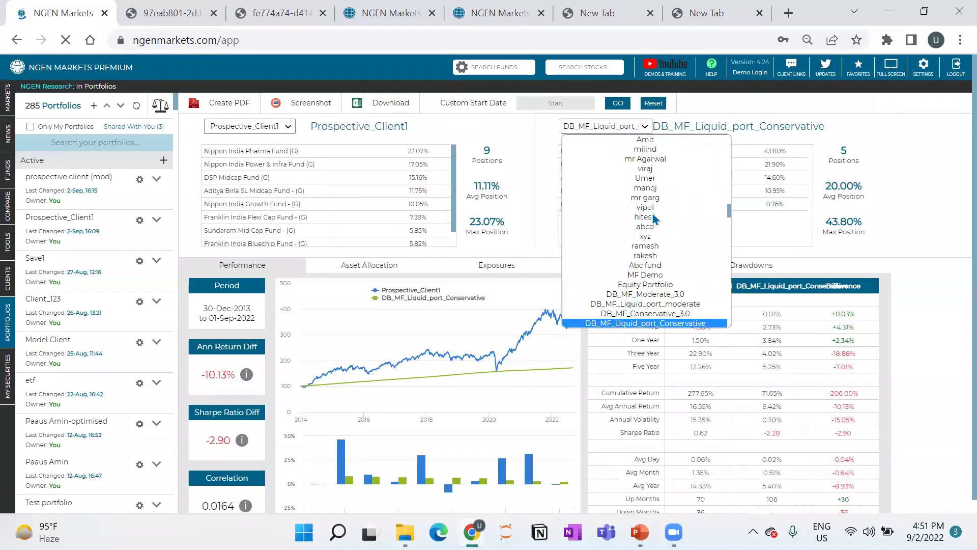
pyautogui.scroll(-3, 657, 239)
pyautogui.click(656, 231)
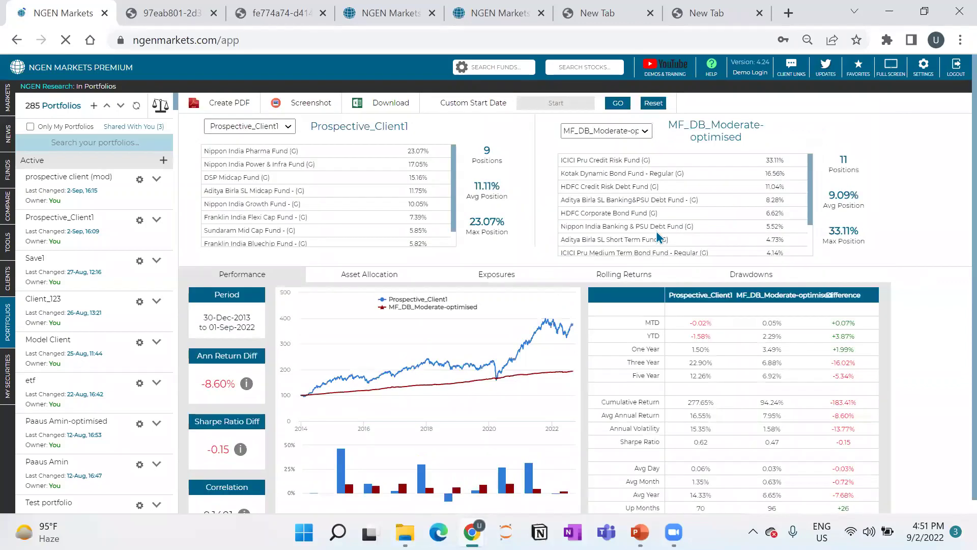
# - Open the NGEN MARKETS YouTube demos channel and scroll down to its Webinars recordings
pyautogui.click(677, 74)
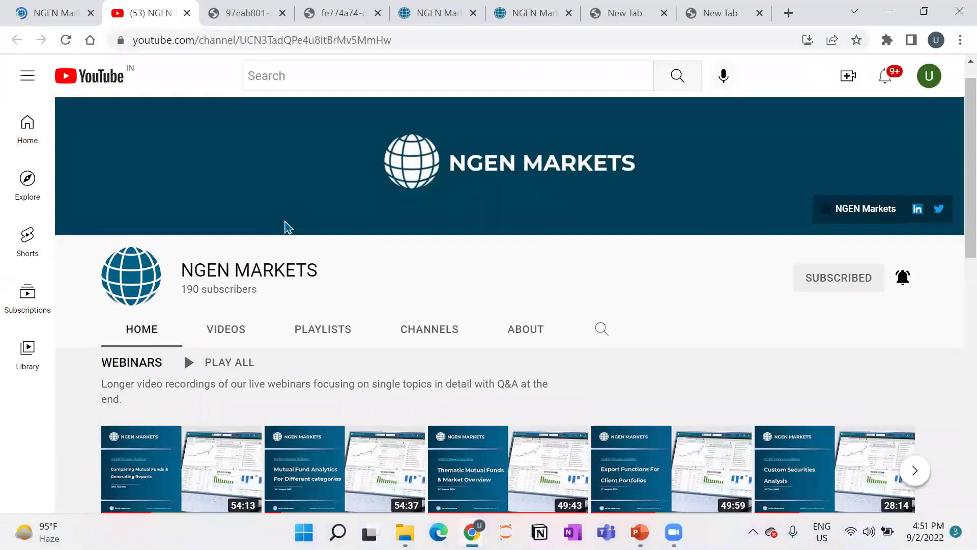
pyautogui.scroll(-4, 284, 224)
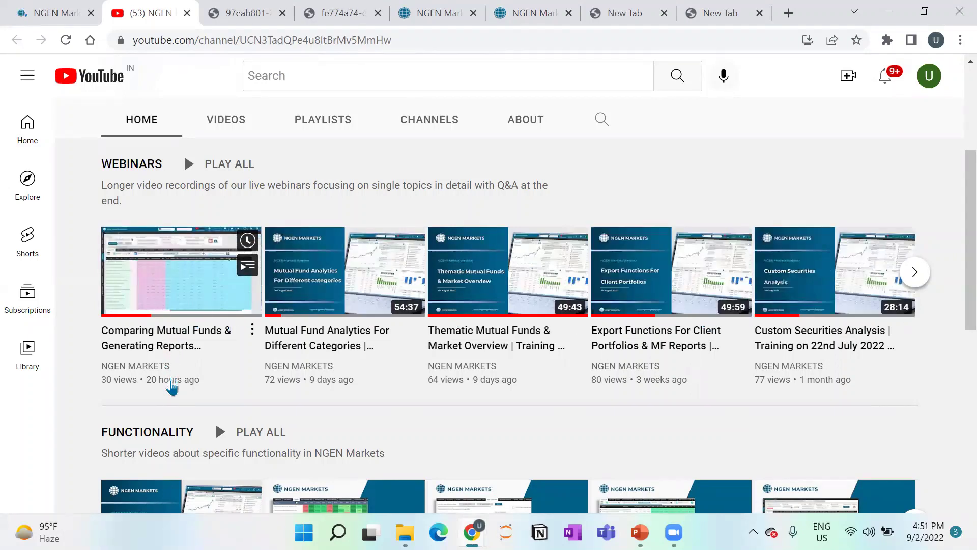
pyautogui.moveTo(59, 11)
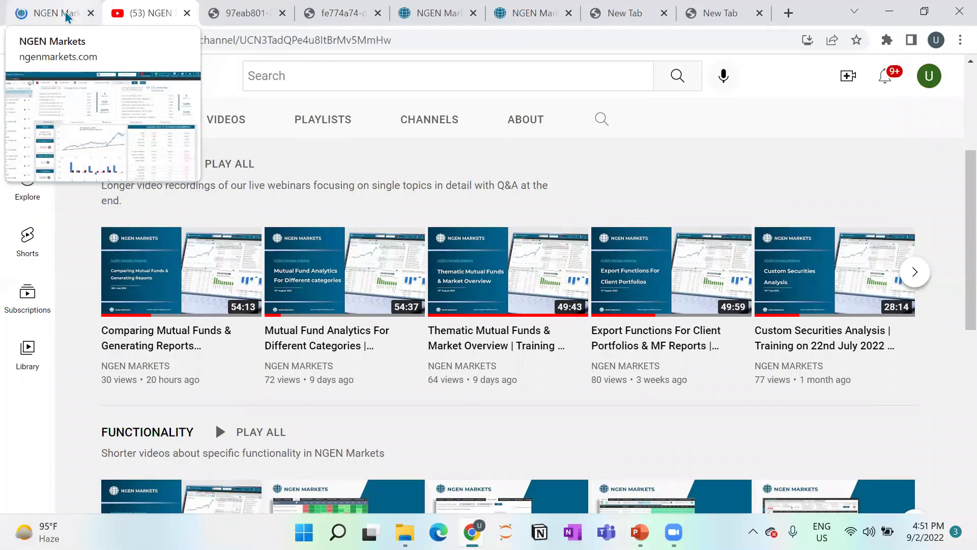
# - Switch from YouTube back to the NGEN Markets tab with the MF_DB_Moderate-optimised comparison
pyautogui.click(67, 15)
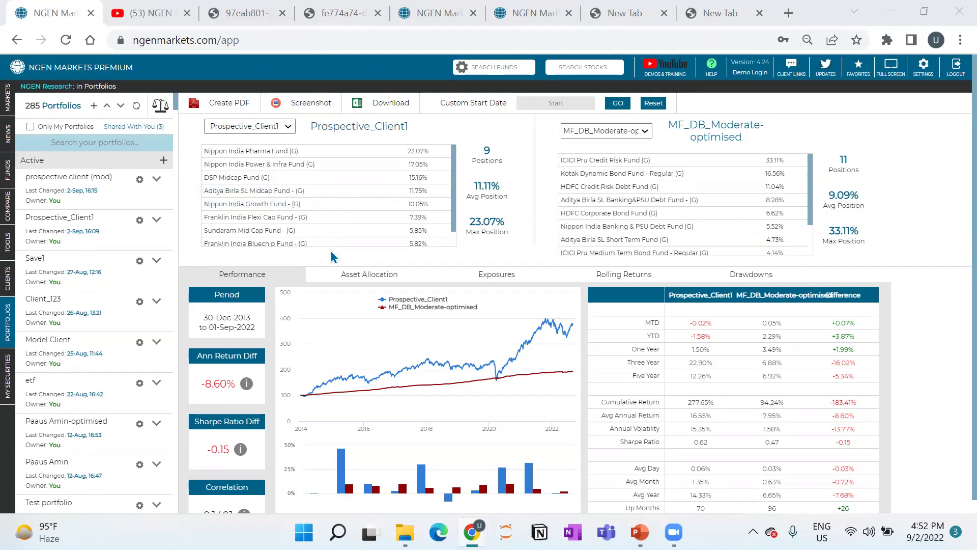
# - Open FUNDS Holdings Analysis of equity sector changes, zoom the page to 80% and close the find bar
pyautogui.click(8, 181)
pyautogui.click(257, 104)
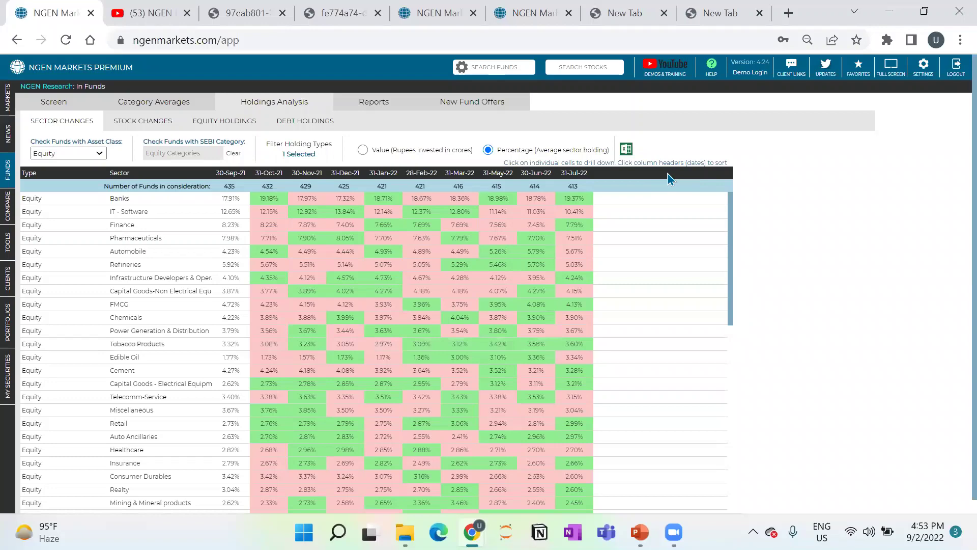
pyautogui.hotkey('ctrl', 'f')
pyautogui.scroll(-8, 151, 314)
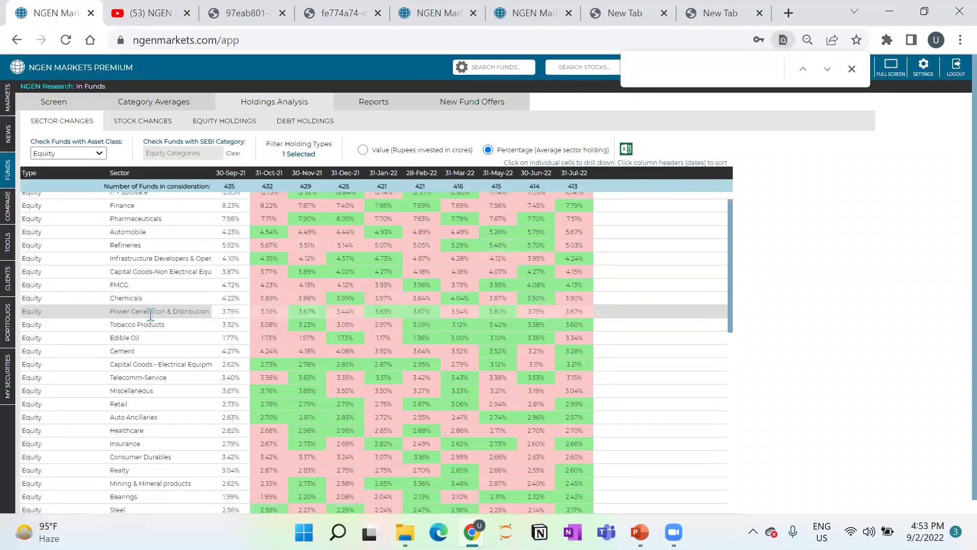
pyautogui.scroll(8, 150, 314)
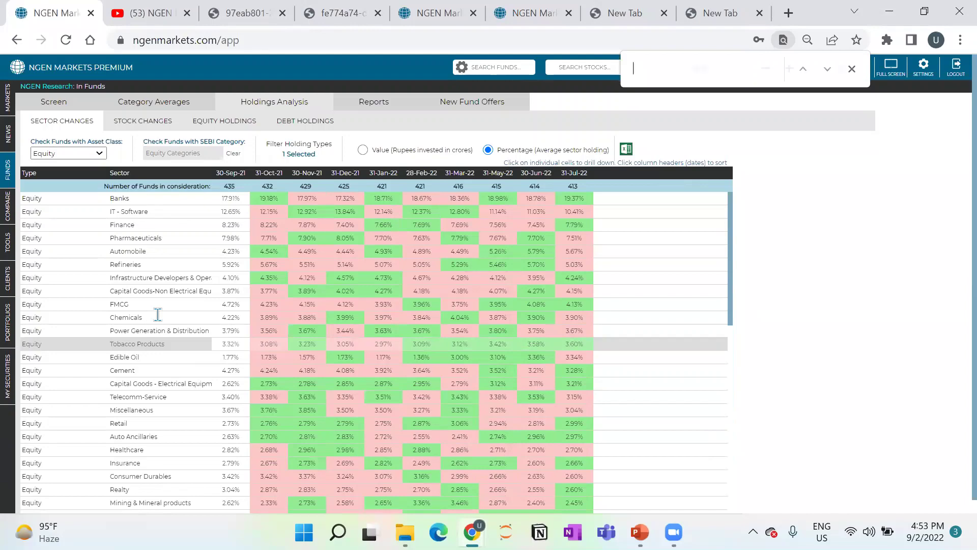
pyautogui.hotkey('ctrl', '+')
pyautogui.hotkey('ctrl', '+')
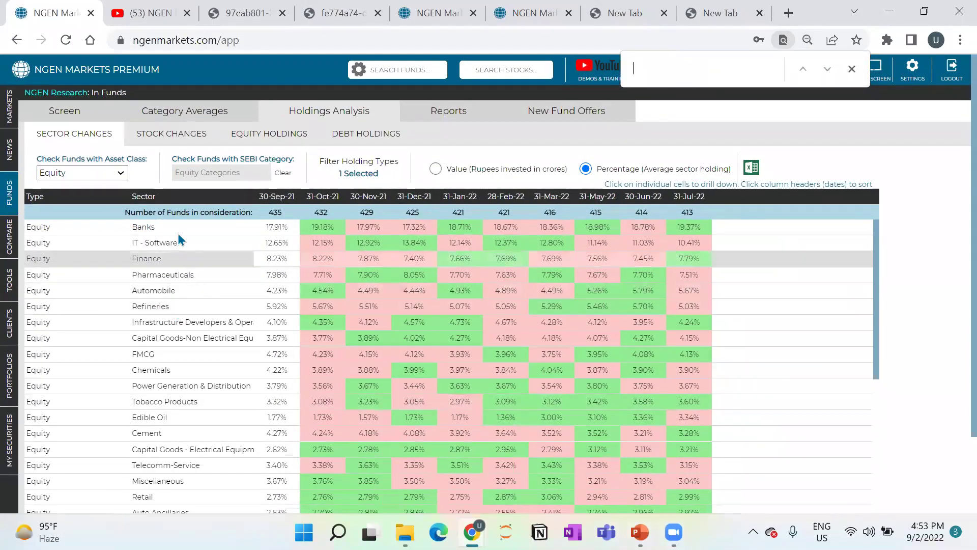
pyautogui.click(851, 69)
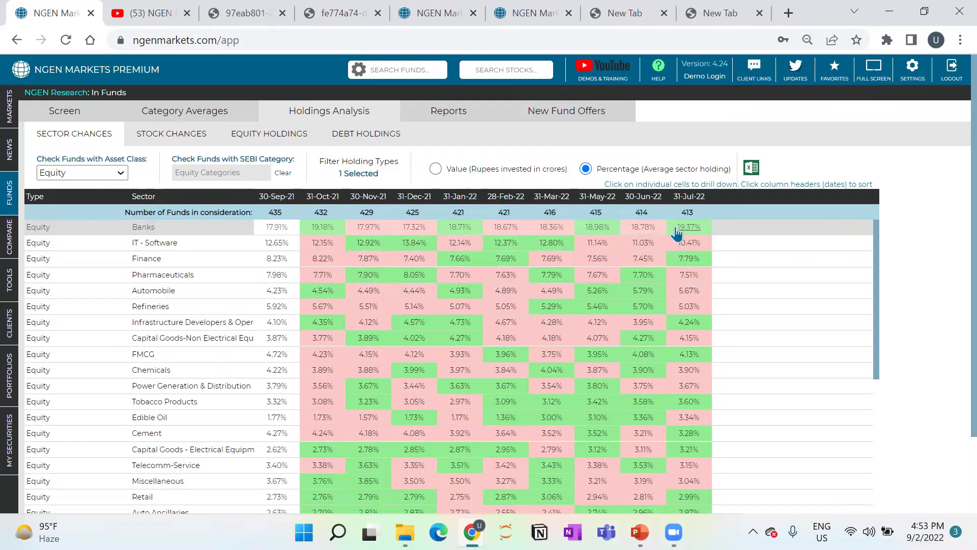
pyautogui.click(690, 260)
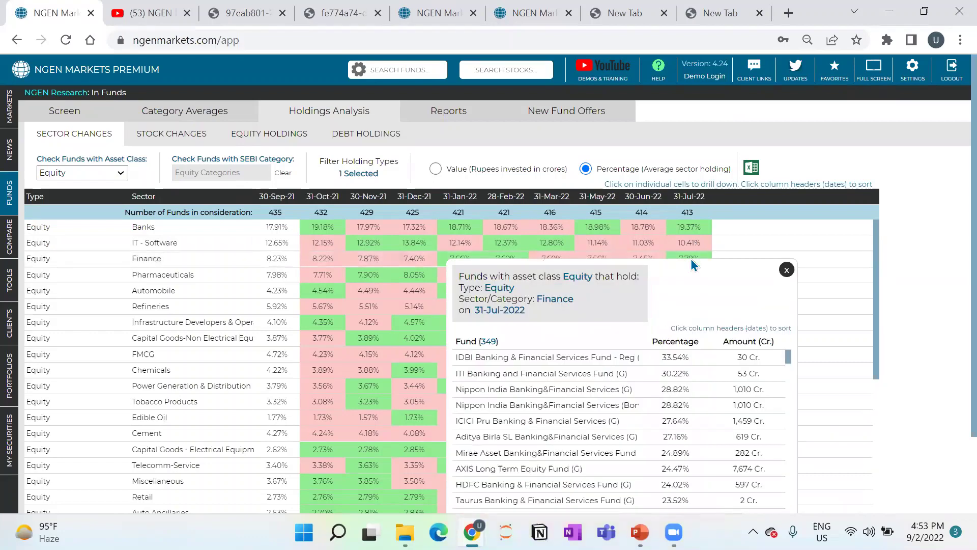
pyautogui.scroll(-5, 811, 306)
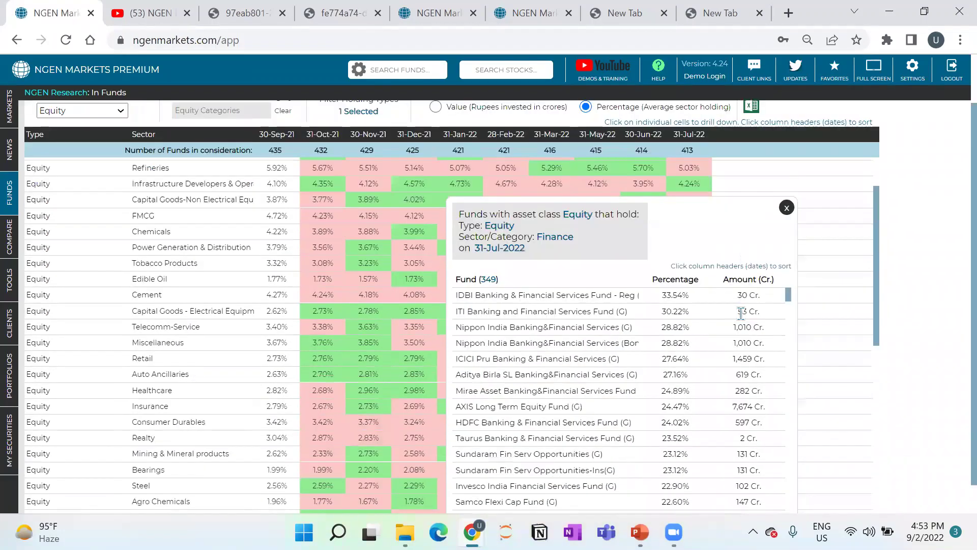
pyautogui.scroll(-2, 714, 305)
pyautogui.scroll(-10, 713, 306)
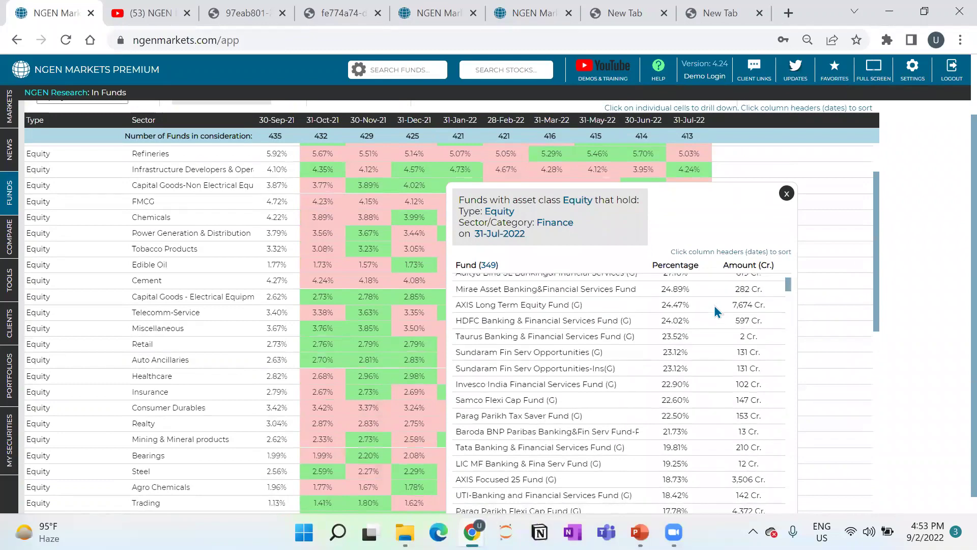
pyautogui.scroll(-1, 713, 306)
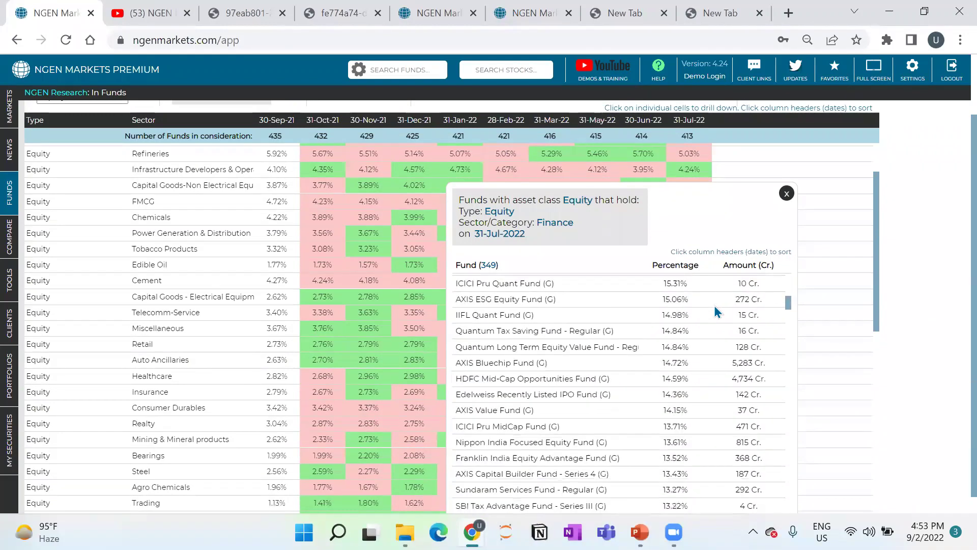
pyautogui.scroll(13, 713, 305)
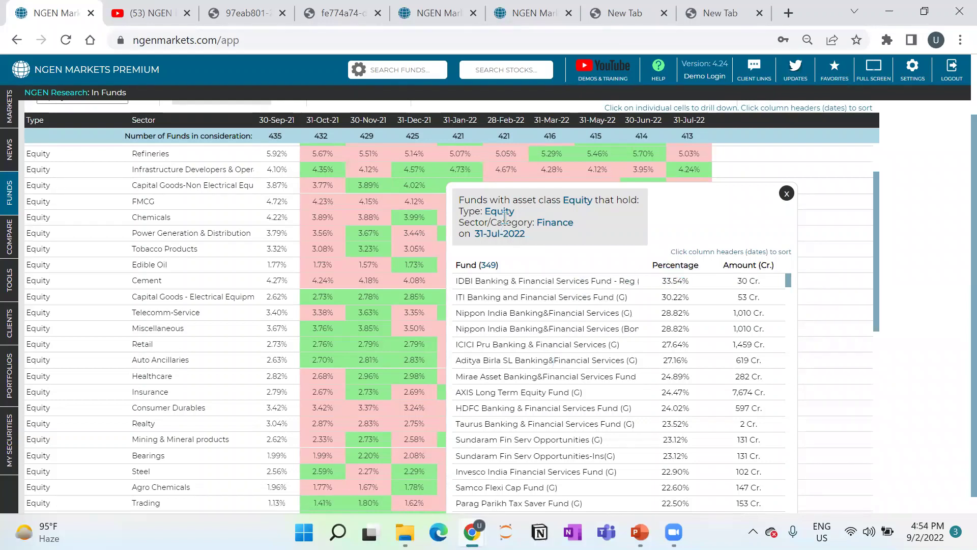
pyautogui.moveTo(522, 214); pyautogui.dragTo(483, 212)
pyautogui.click(786, 194)
pyautogui.scroll(2, 509, 254)
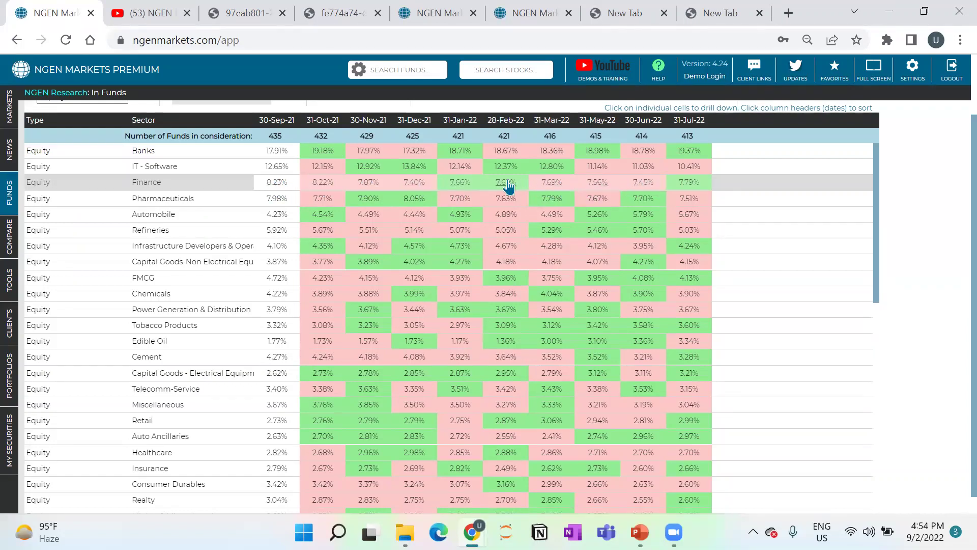
pyautogui.scroll(2, 515, 182)
# - Show sector holdings as rupee values, then switch the analysis to Debt Holdings
pyautogui.click(435, 168)
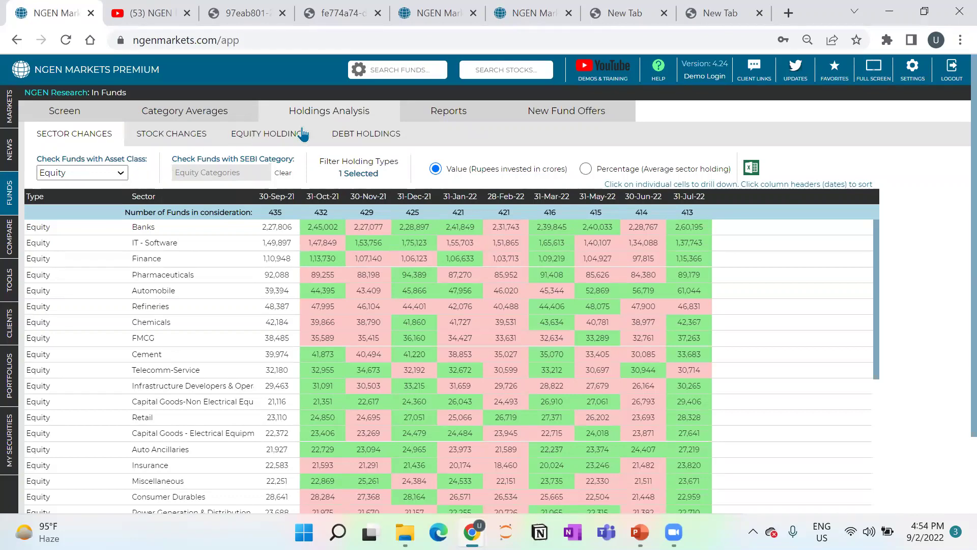
pyautogui.click(345, 135)
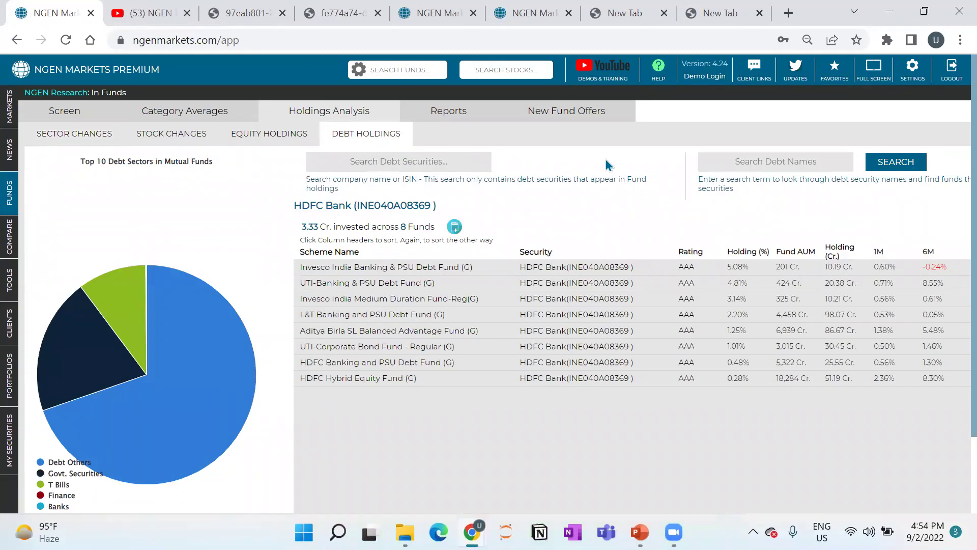
# - Search debt security names for 'reliance'
pyautogui.click(749, 159)
pyautogui.write('rel')
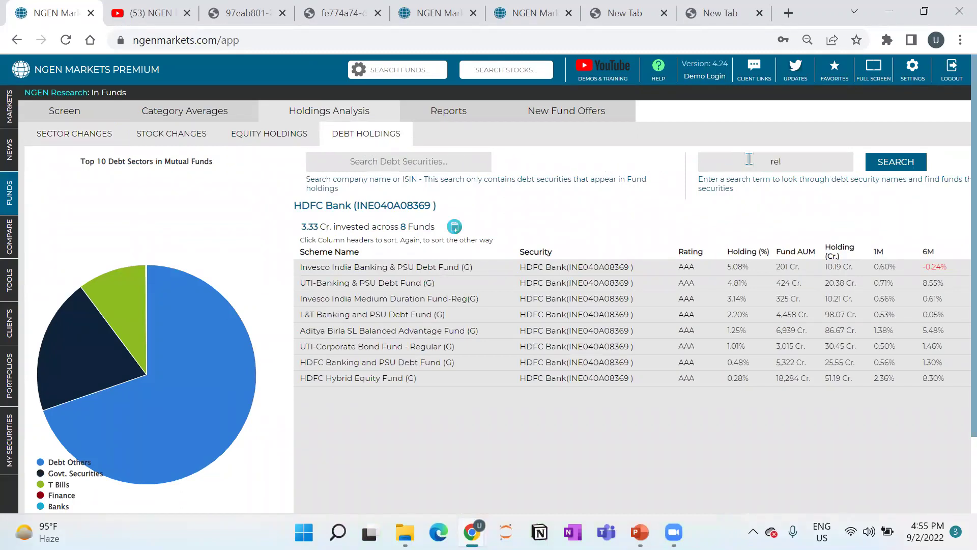
pyautogui.write('iance')
pyautogui.click(881, 162)
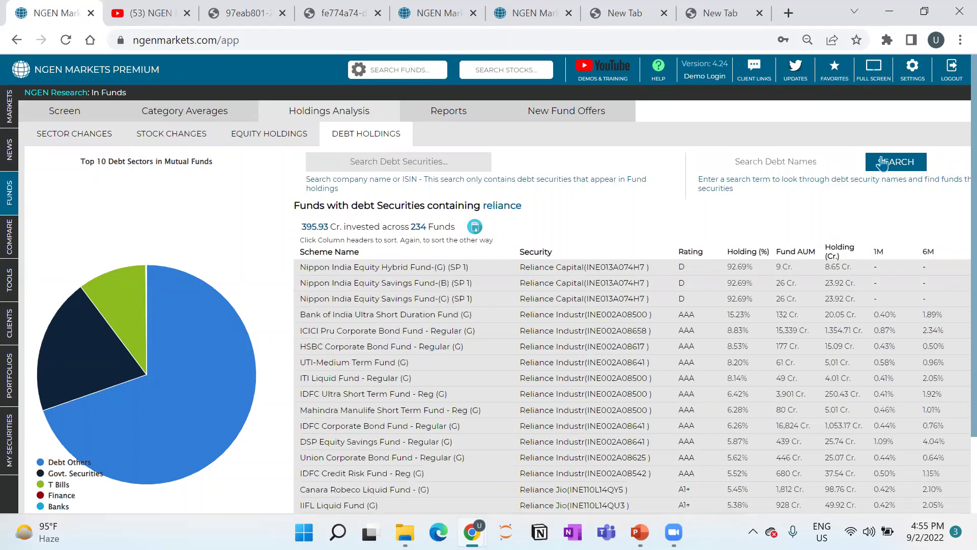
pyautogui.click(760, 160)
pyautogui.write('rel')
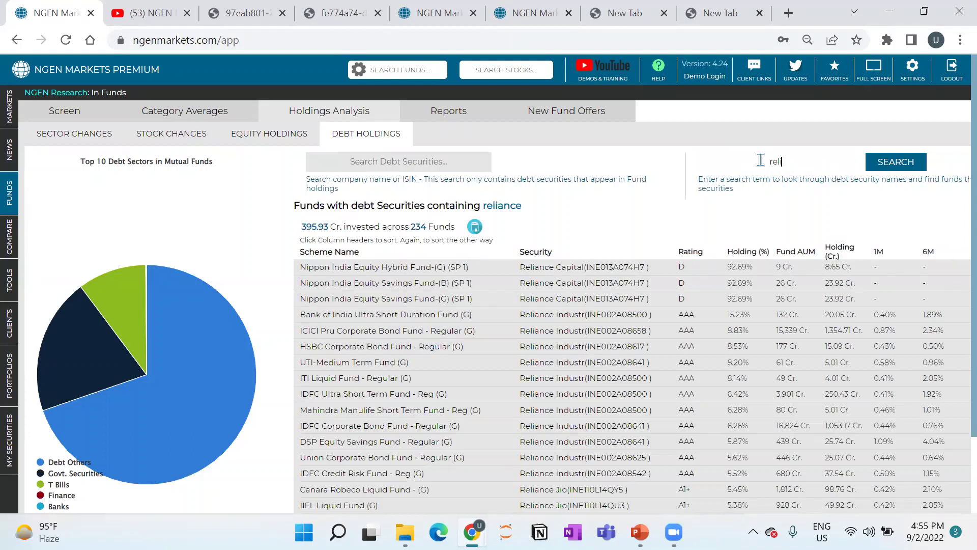
pyautogui.write('iance')
# - Sort the 234 fund results by rating in reverse order and select the Reliance Jio ISIN
pyautogui.click(683, 257)
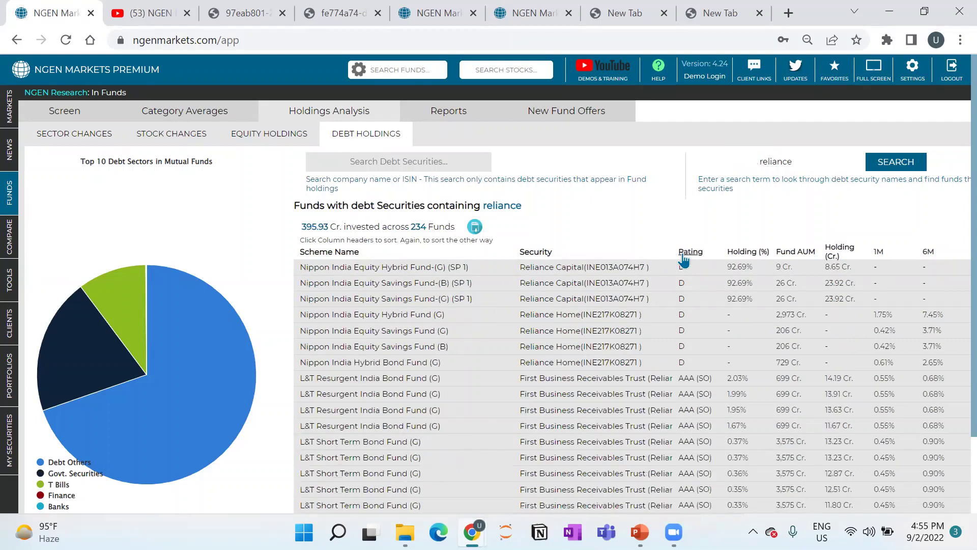
pyautogui.click(683, 257)
pyautogui.moveTo(624, 283); pyautogui.dragTo(569, 286)
pyautogui.hotkey('ctrl', 'c')
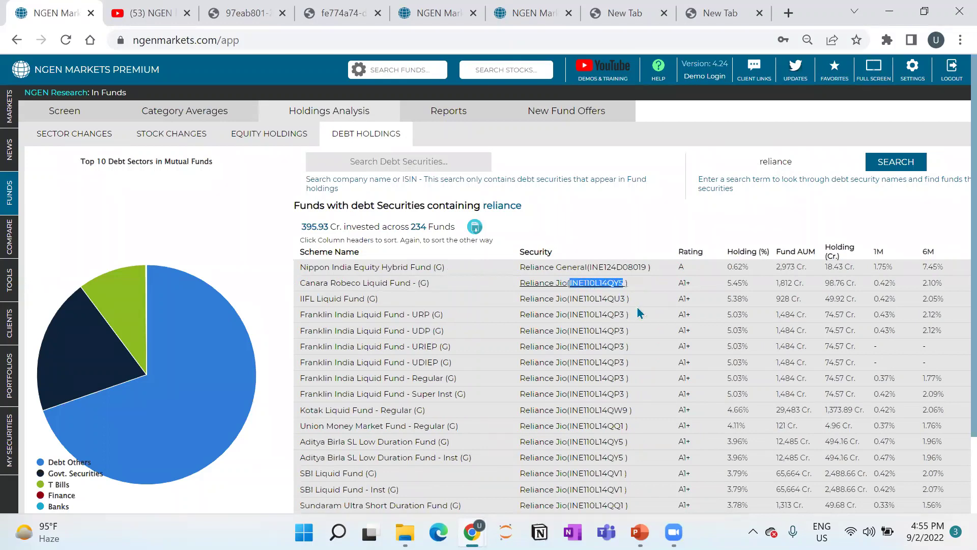
# - Search debt securities for INE110L14QY5 and choose the Reliance Jio commercial paper
pyautogui.click(445, 161)
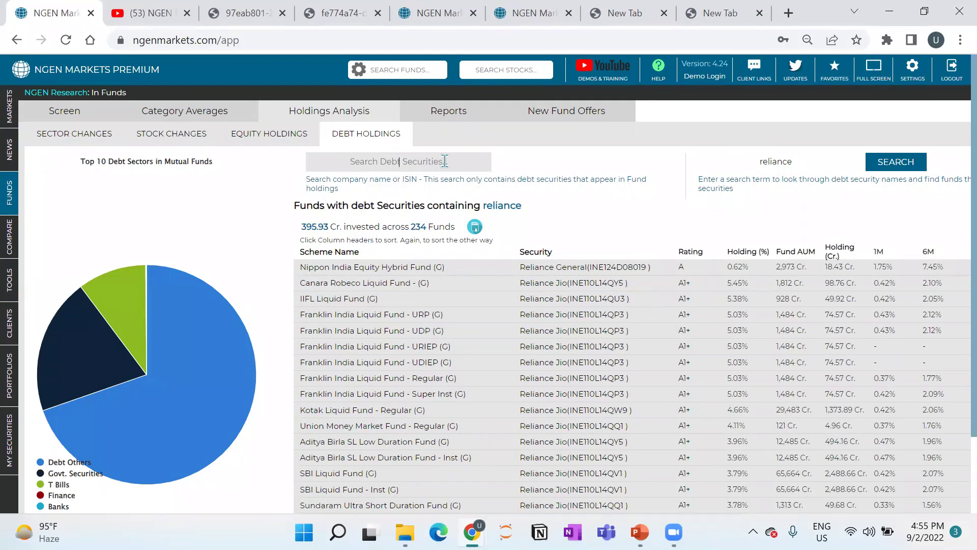
pyautogui.hotkey('ctrl', 'v')
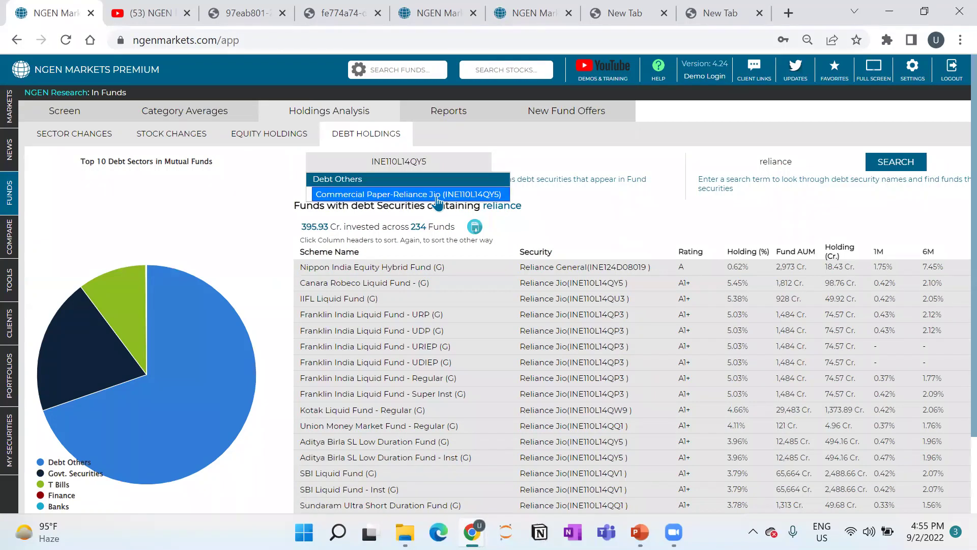
pyautogui.click(436, 197)
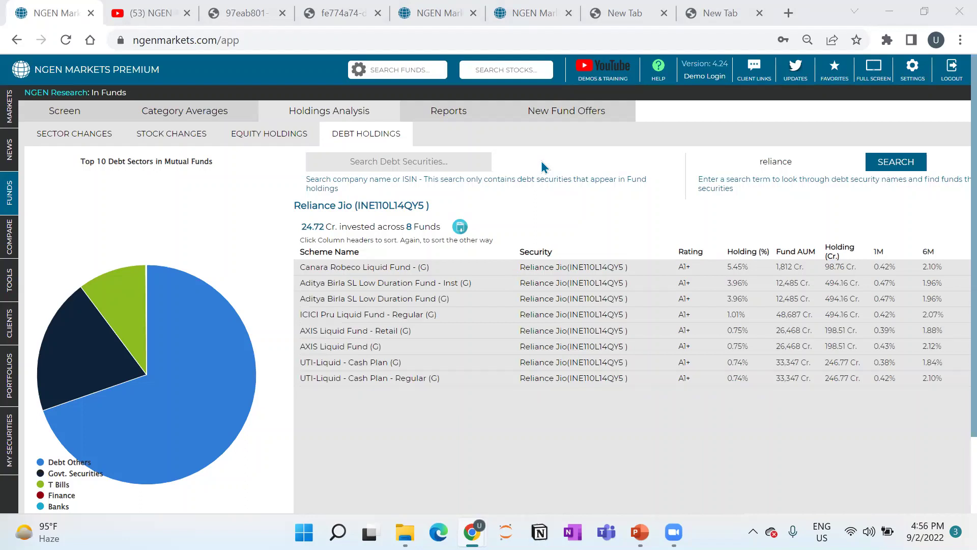
pyautogui.click(26, 361)
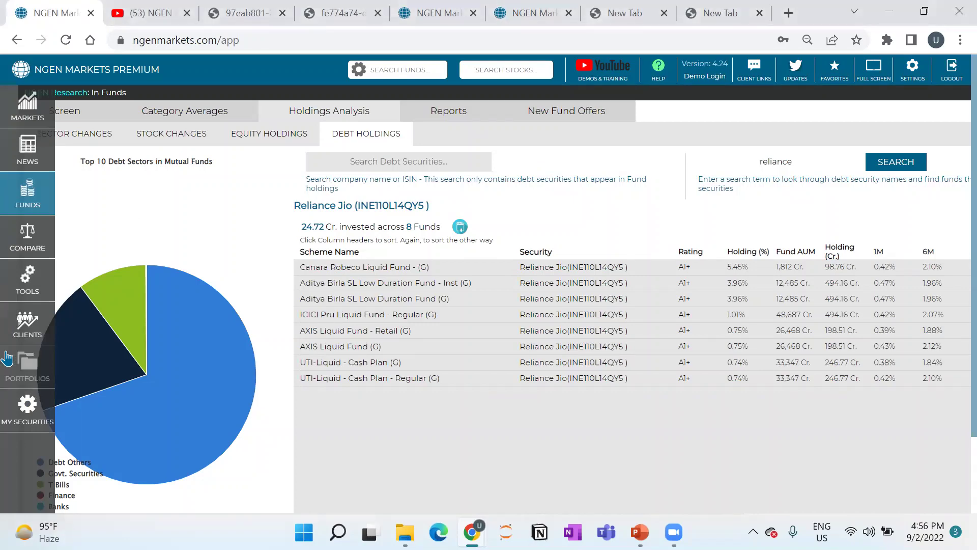
# - Put the browser into full screen on the Portfolios comparison view
pyautogui.click(959, 40)
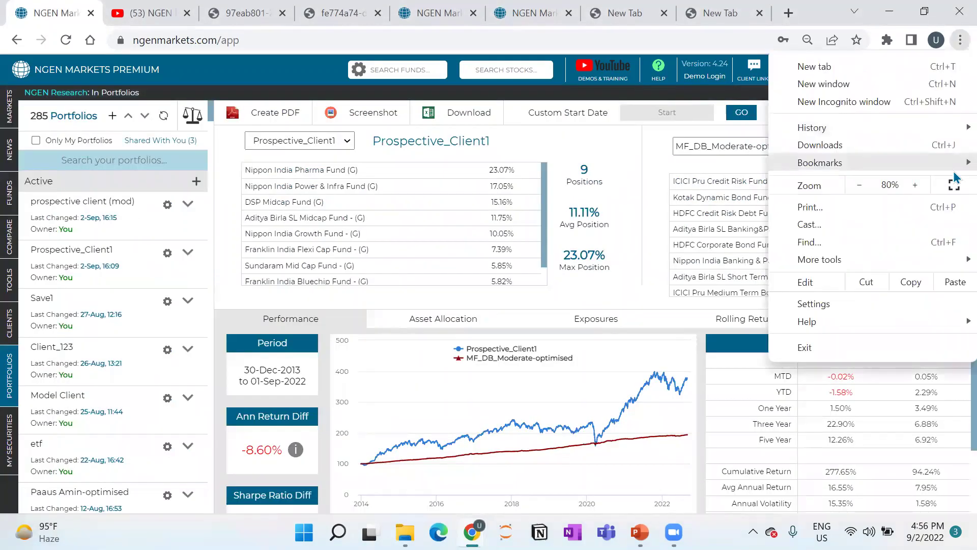
pyautogui.click(953, 185)
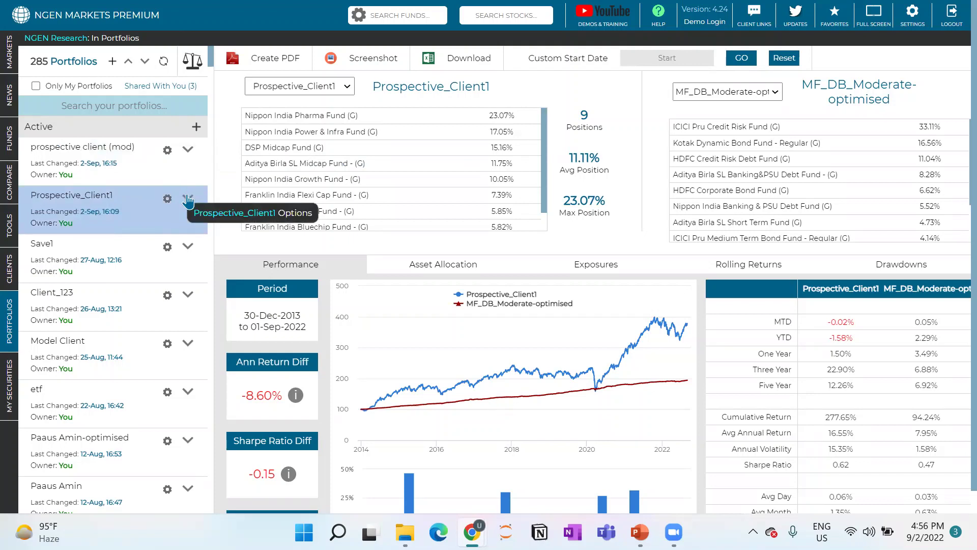
pyautogui.moveTo(9, 262)
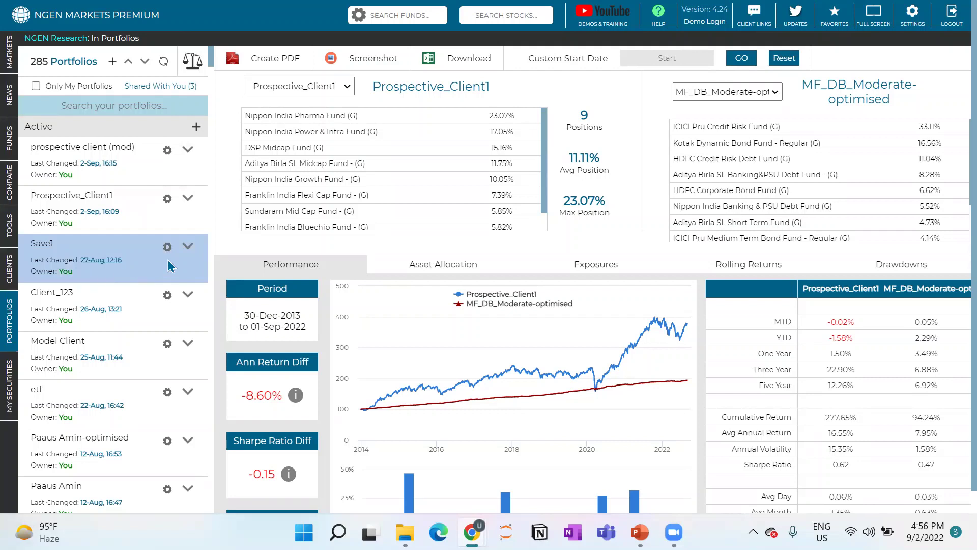
# - Open a blank New Client Details form from the Clients Manual Data tab
pyautogui.click(15, 278)
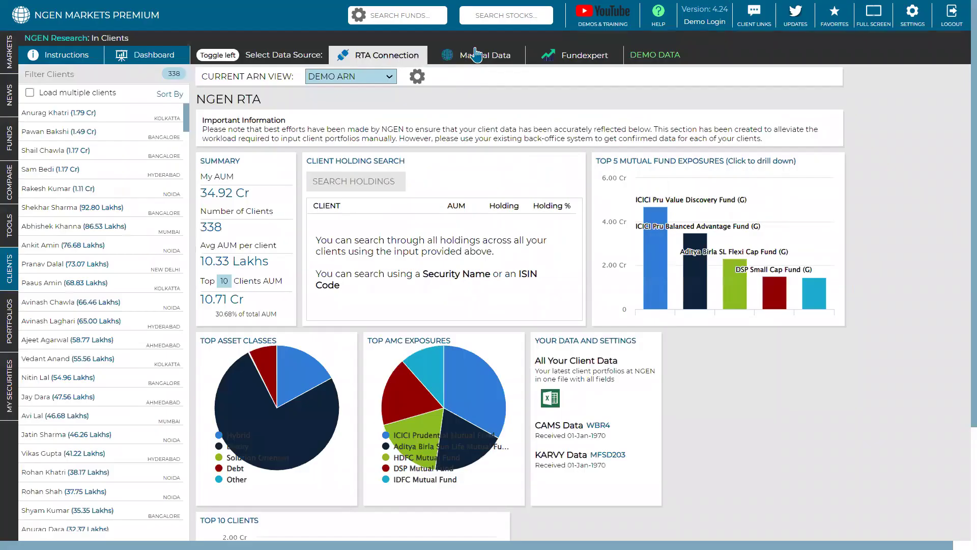
pyautogui.click(475, 54)
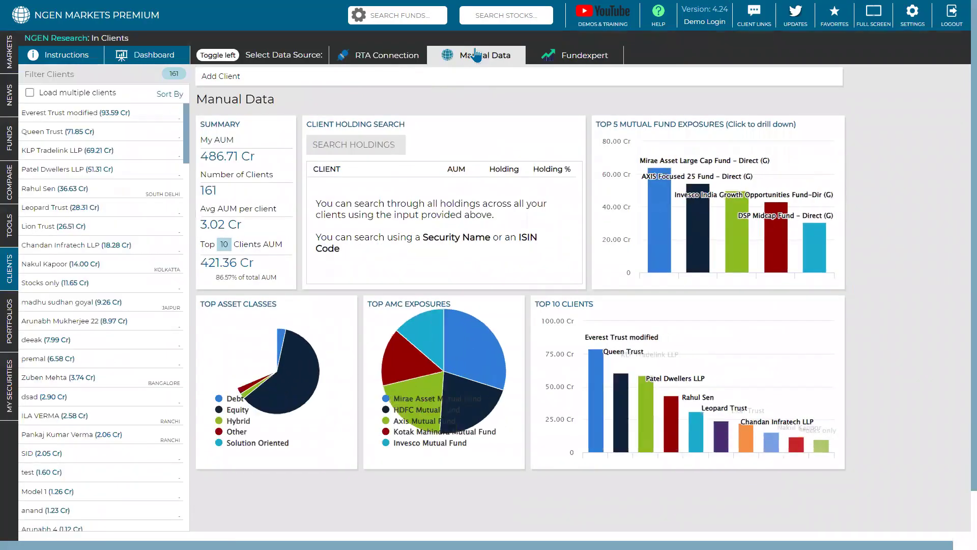
pyautogui.click(239, 83)
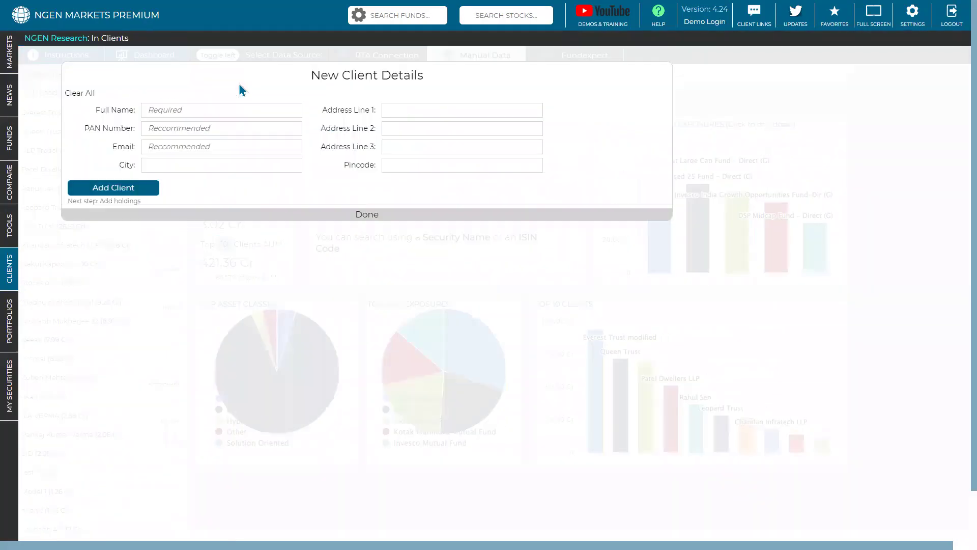
# - Reopen the new client form, fill in full name, PAN number and e-mail, and save
pyautogui.click(307, 214)
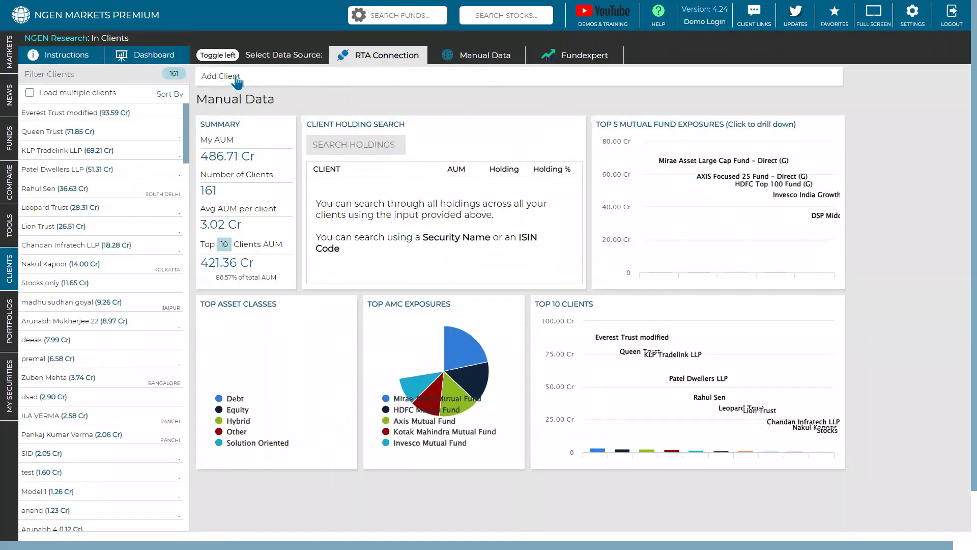
pyautogui.click(233, 77)
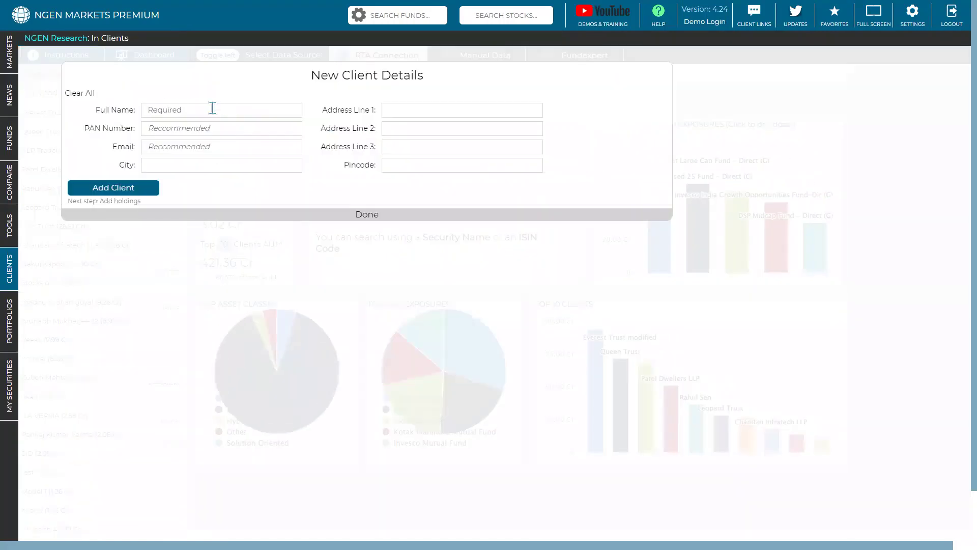
pyautogui.write('CLient')
pyautogui.click(211, 126)
pyautogui.write('dsadw')
pyautogui.click(206, 147)
pyautogui.write('r23r32')
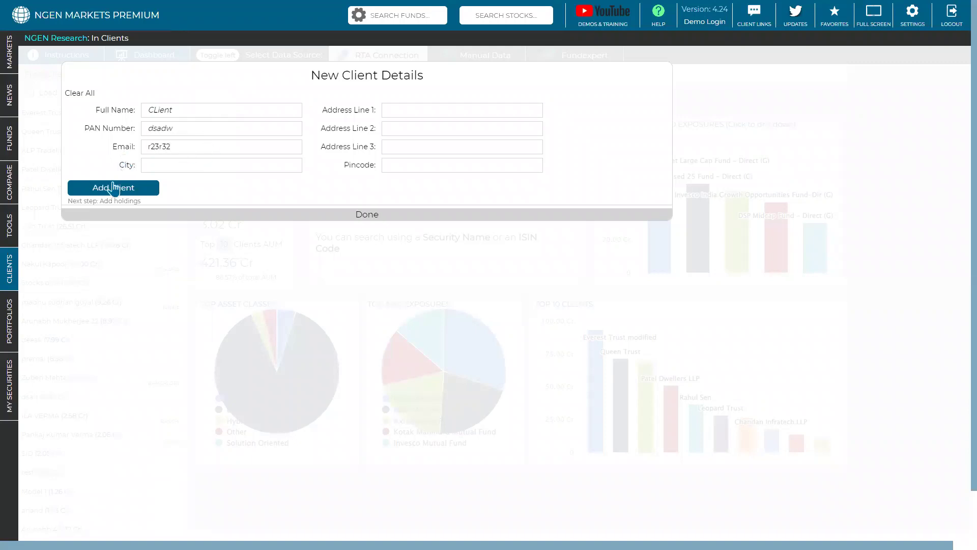
pyautogui.click(113, 187)
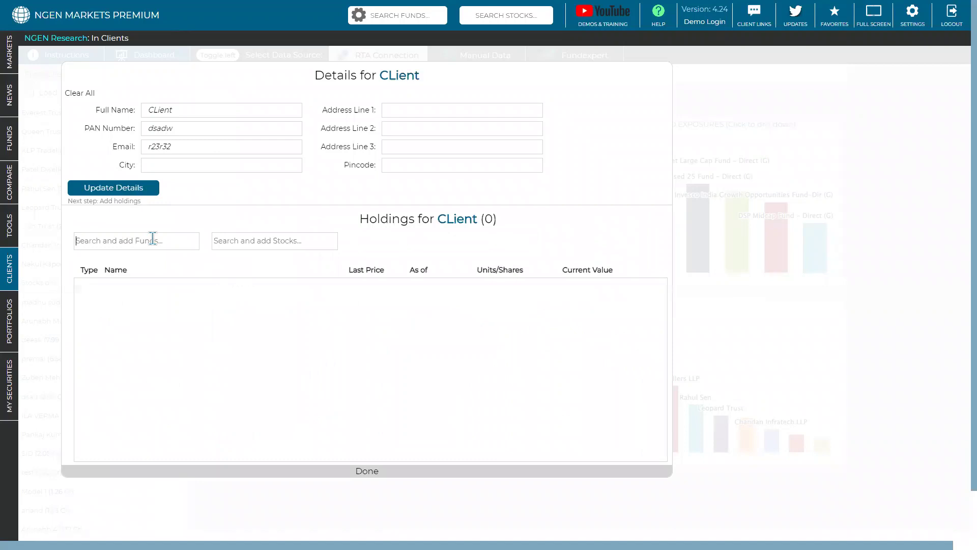
# - Add AXIS Bluechip Fund (G) as a holding with 1,000 units
pyautogui.write('axis bl')
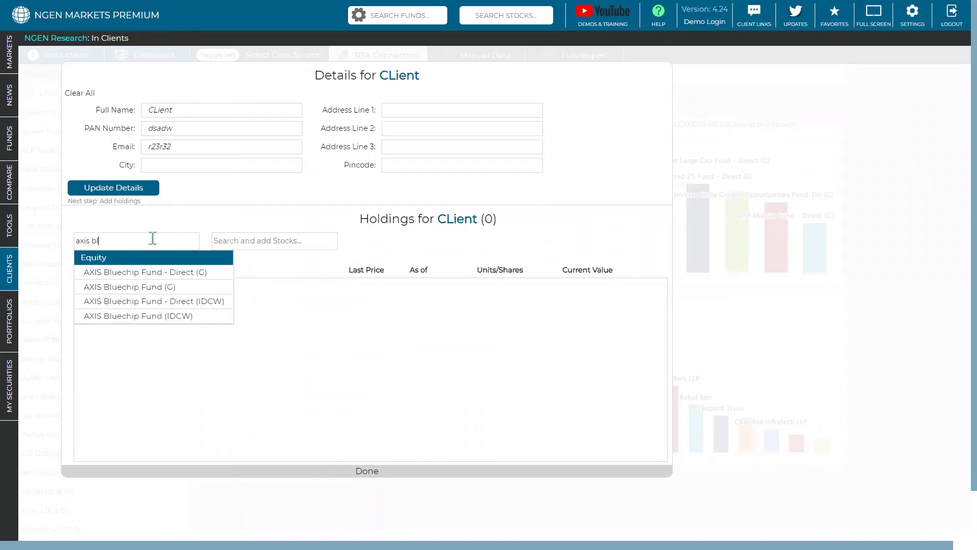
pyautogui.press('Down')
pyautogui.press('Down')
pyautogui.press('Return')
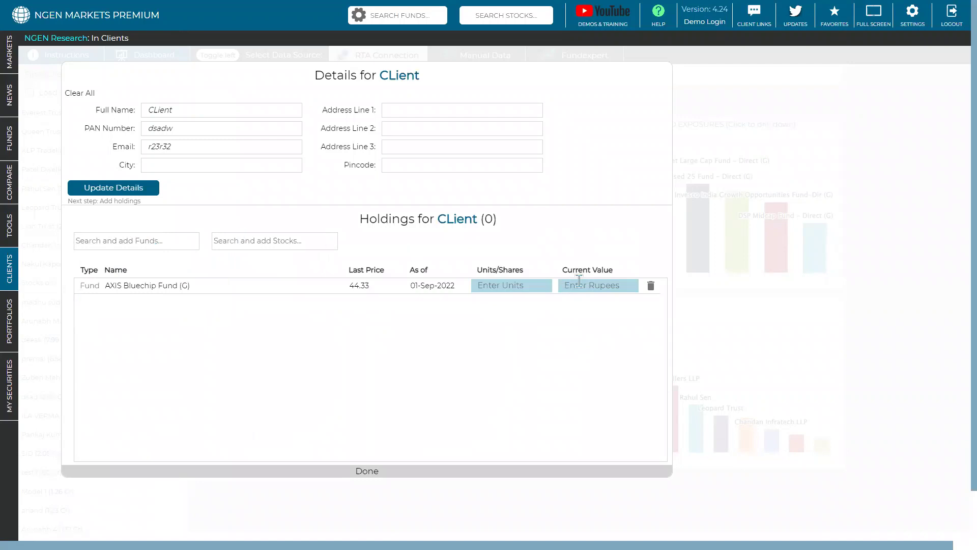
pyautogui.click(519, 283)
pyautogui.write('1000')
pyautogui.click(510, 305)
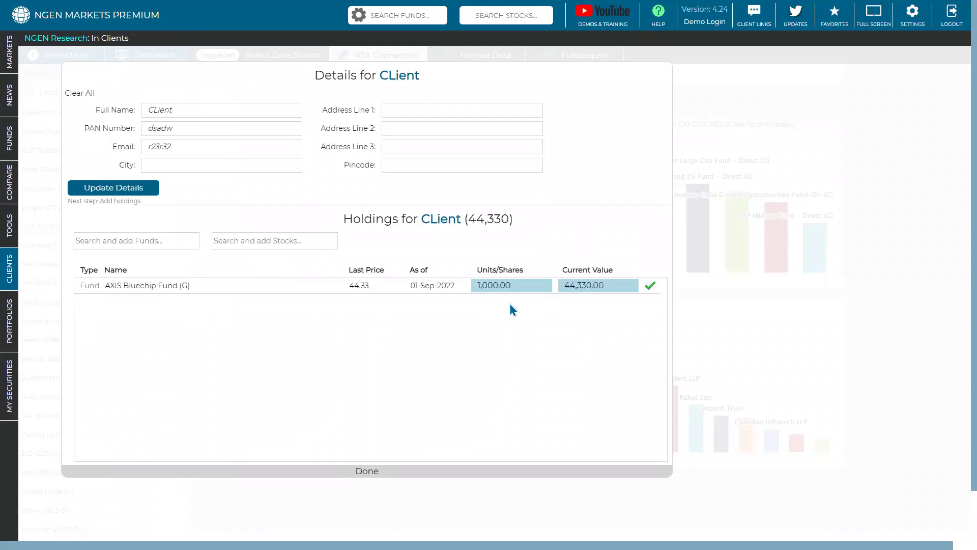
# - Add HDFC Small Cap Fund (G) as a holding with 2,000 units
pyautogui.click(147, 235)
pyautogui.write('hdfc')
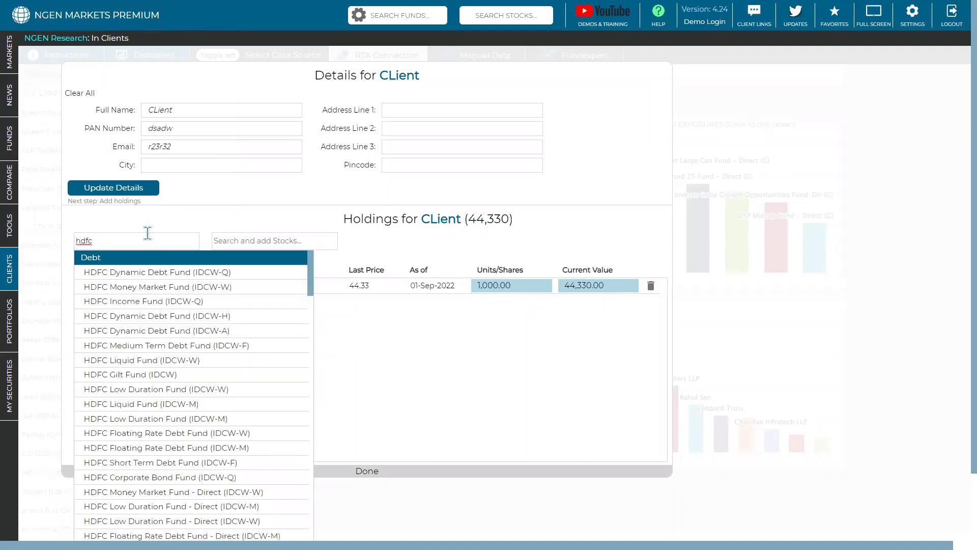
pyautogui.write(' small')
pyautogui.press('Down')
pyautogui.press('Down')
pyautogui.press('Return')
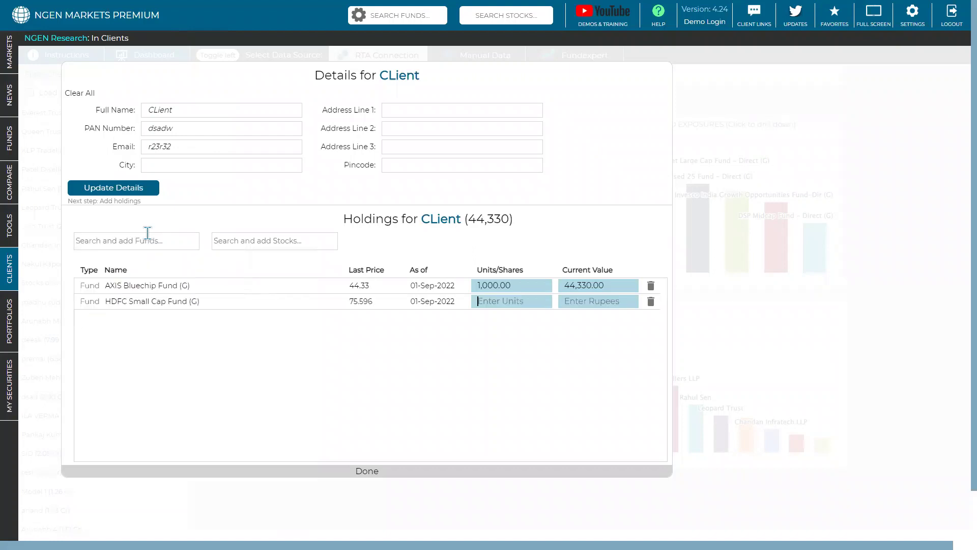
pyautogui.write('2000')
pyautogui.click(490, 328)
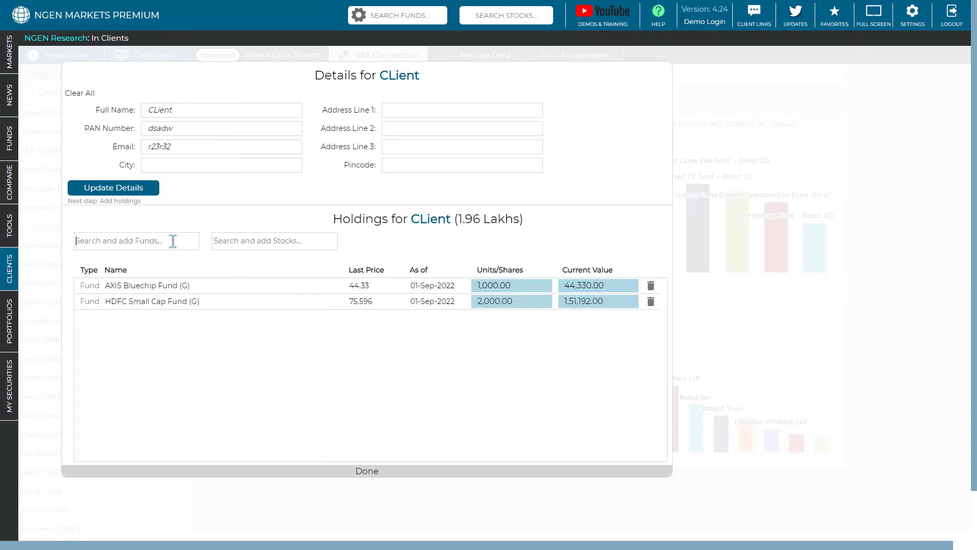
pyautogui.scroll(-1, 283, 366)
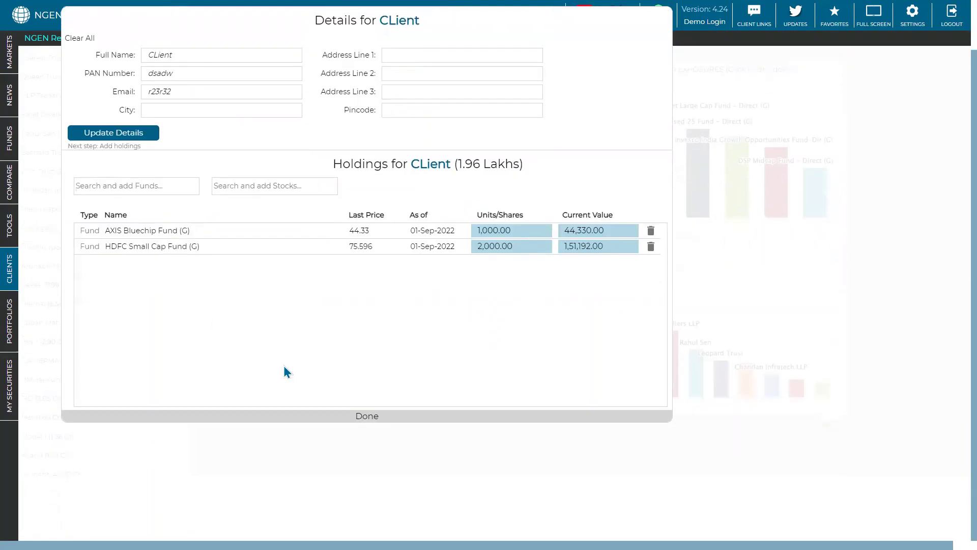
# - Finish the first client, then create another with full name, PAN and e-mail
pyautogui.click(359, 417)
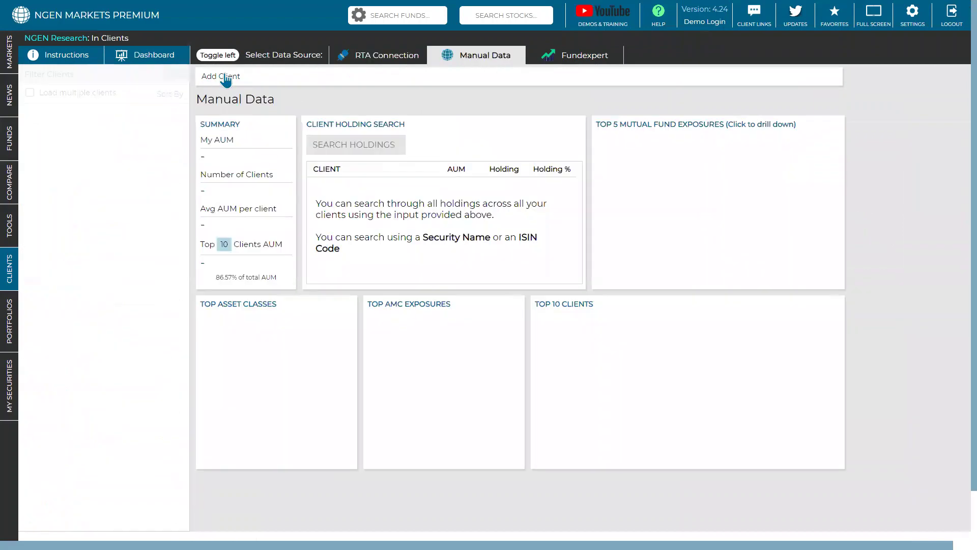
pyautogui.click(235, 78)
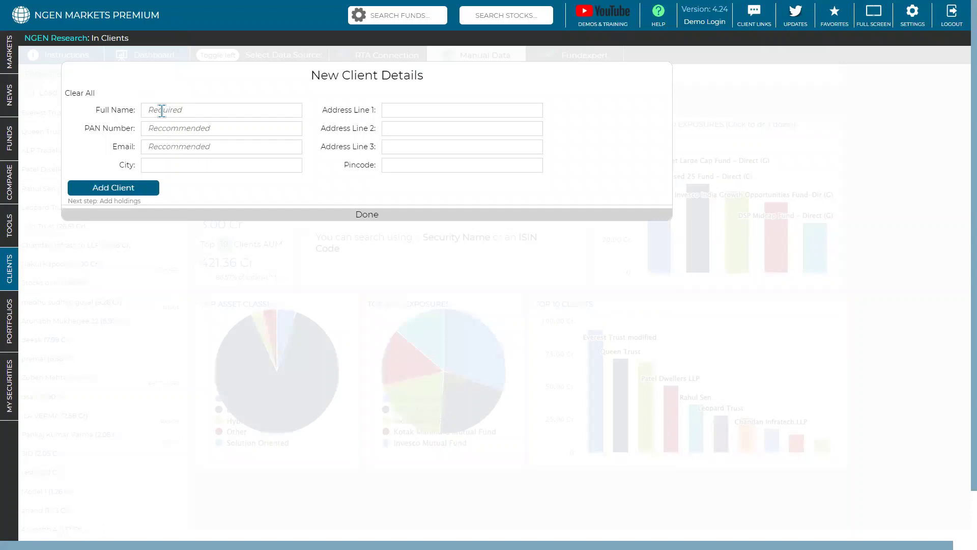
pyautogui.click(162, 110)
pyautogui.write('wevr')
pyautogui.click(157, 129)
pyautogui.write('twetw')
pyautogui.click(178, 148)
pyautogui.write('twetwe')
pyautogui.click(138, 188)
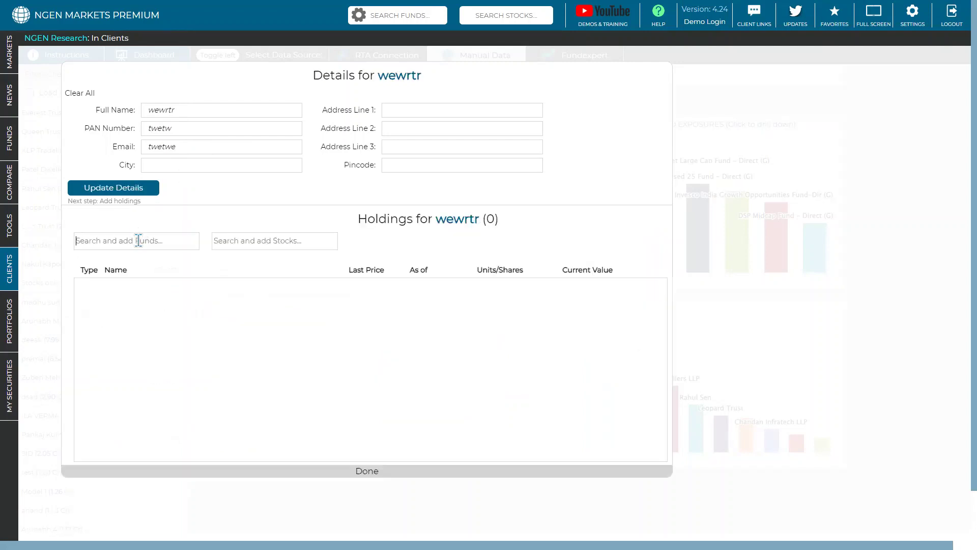
# - Add AXIS Bluechip Fund (G) and HDFC Small Cap Fund (G) to the holdings
pyautogui.click(139, 240)
pyautogui.write('axis')
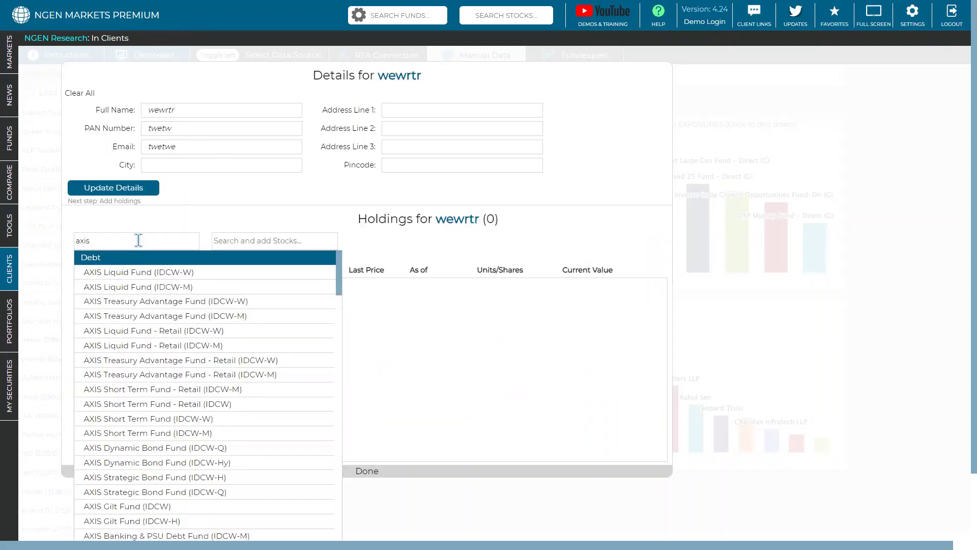
pyautogui.write(' blu')
pyautogui.press('Down')
pyautogui.press('Down')
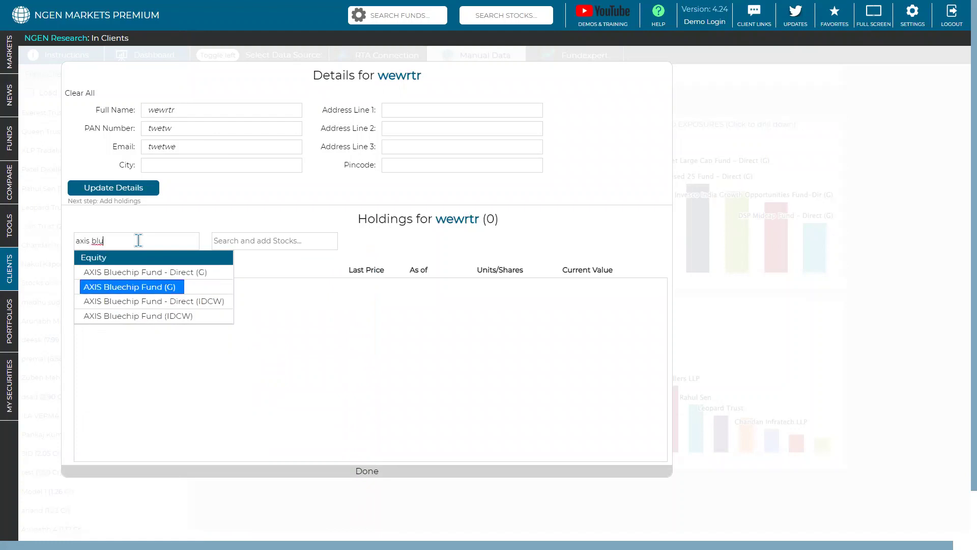
pyautogui.press('Return')
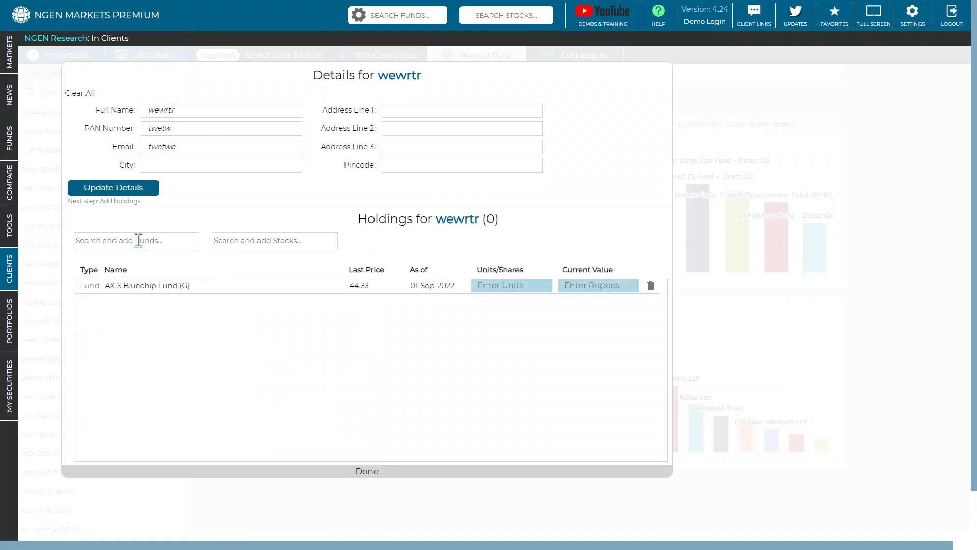
pyautogui.write('hdfc')
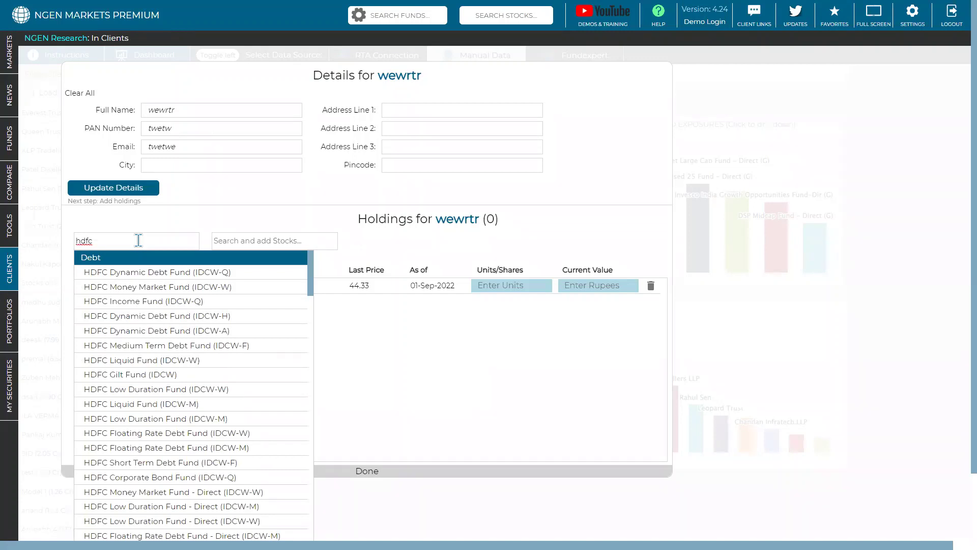
pyautogui.write(' smal')
pyautogui.press('Down')
pyautogui.press('Down')
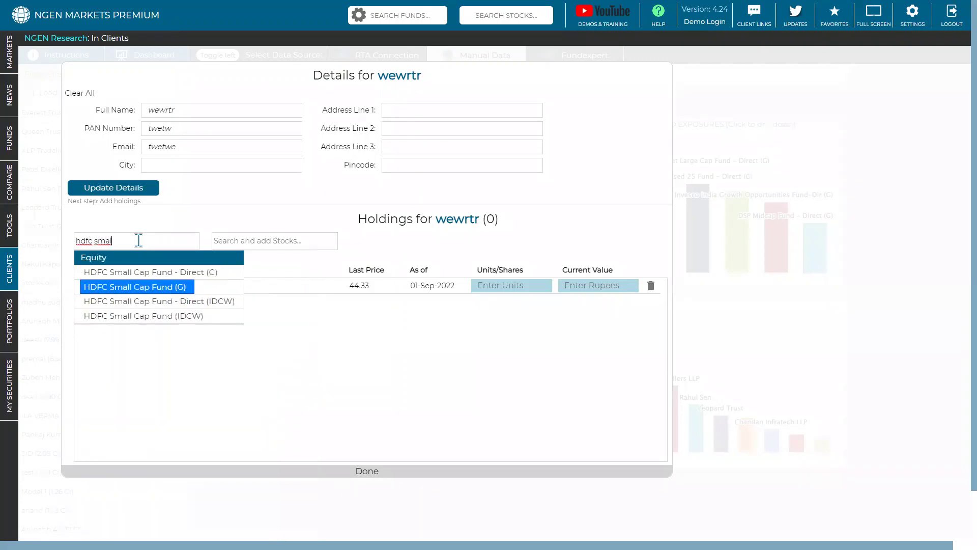
pyautogui.press('Return')
# - Add Kotak Flexi Cap Fund (G) to the holdings
pyautogui.write('ko')
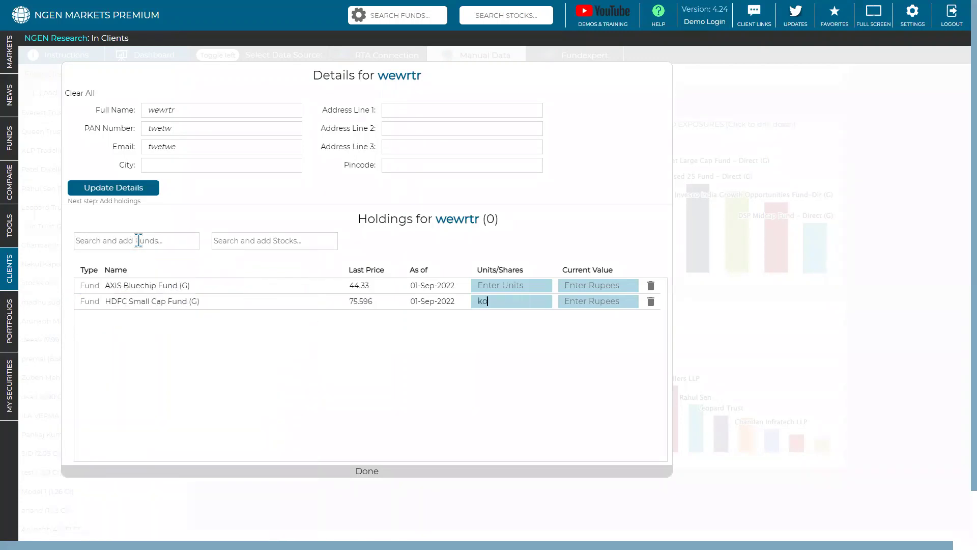
pyautogui.press('BackSpace')
pyautogui.press('BackSpace')
pyautogui.write('kotak')
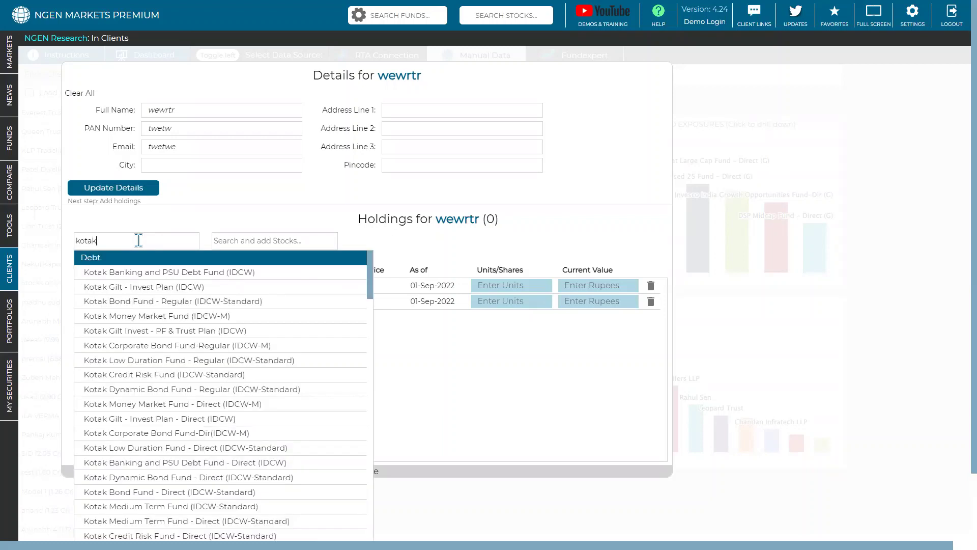
pyautogui.write(' flexi')
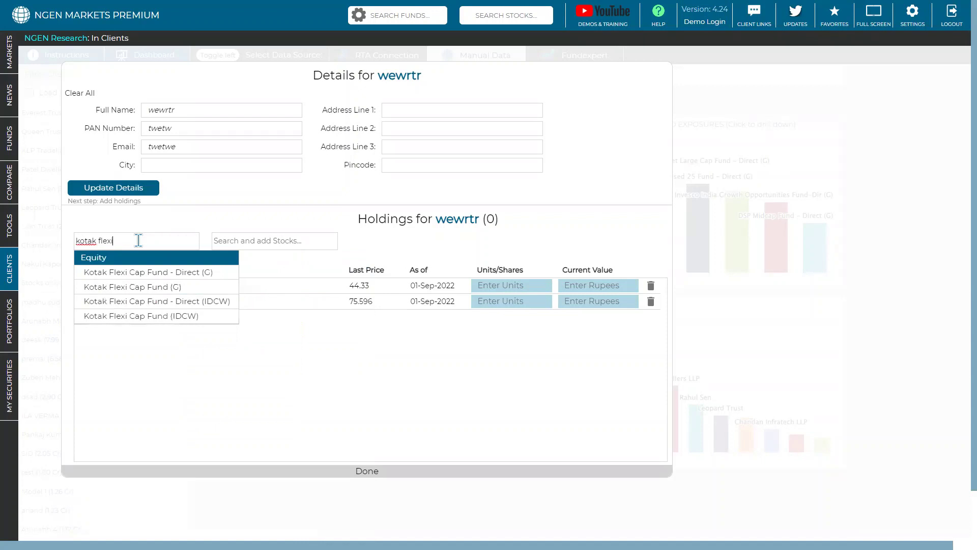
pyautogui.press('Down')
pyautogui.press('Down')
pyautogui.press('Return')
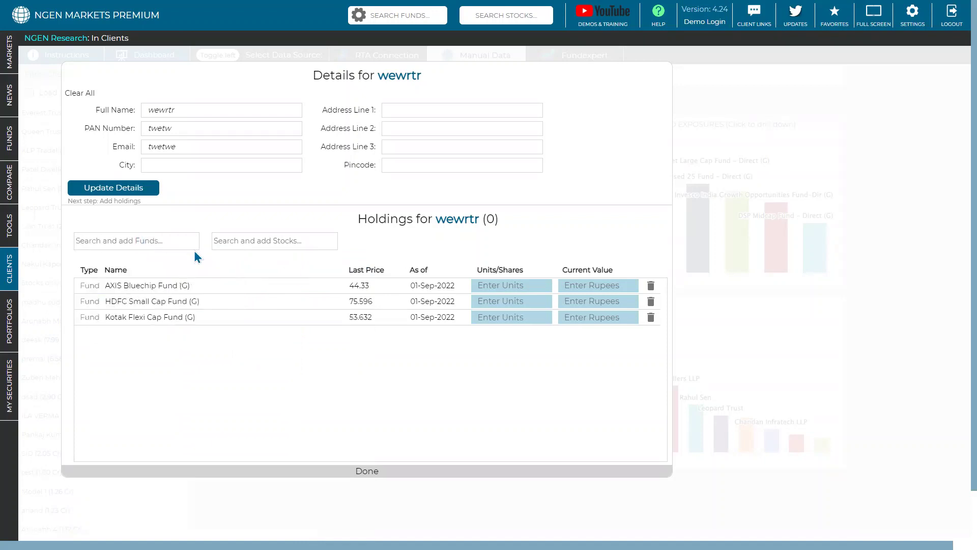
pyautogui.click(487, 281)
# - Enter 1,888 AXIS units and 2,456 each for HDFC and Kotak, then finish with Done
pyautogui.write('1,')
pyautogui.write('888')
pyautogui.click(481, 299)
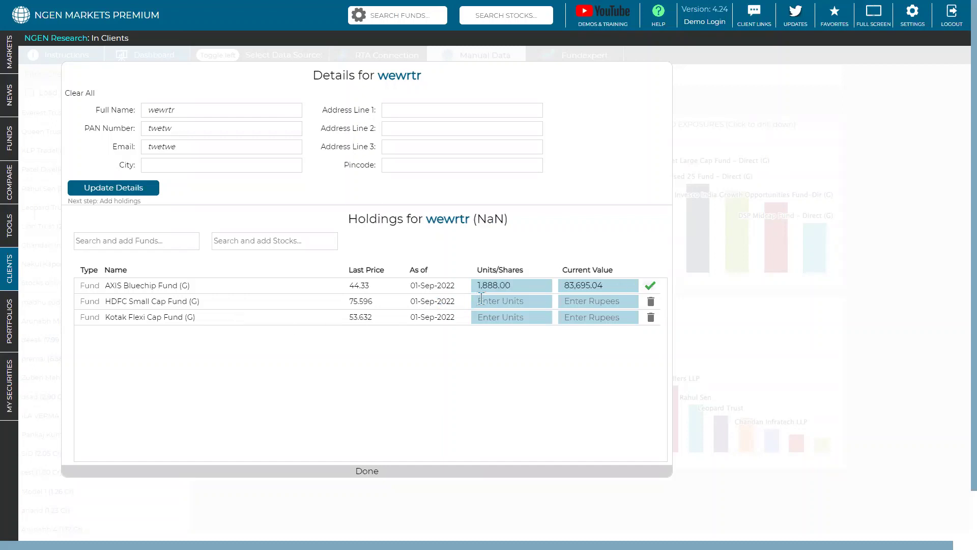
pyautogui.write('2456')
pyautogui.click(485, 316)
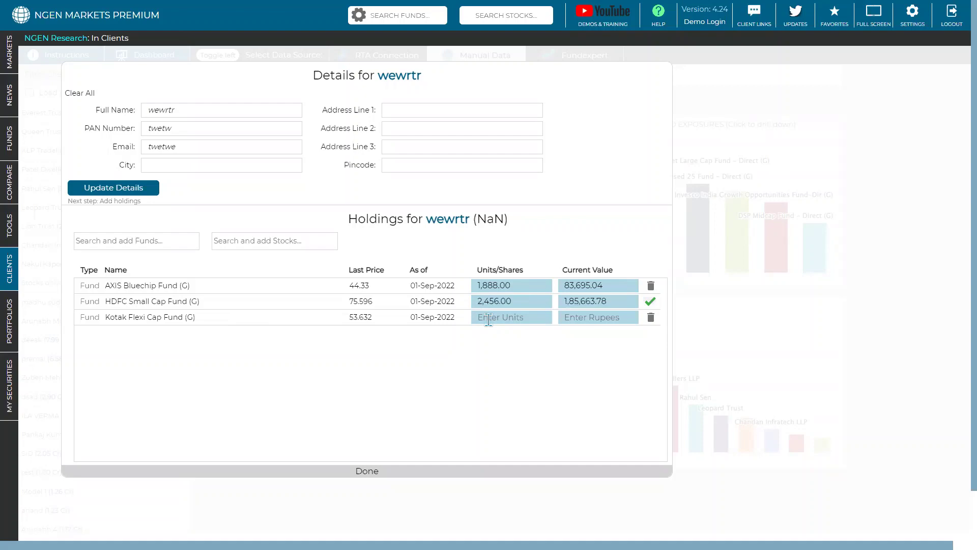
pyautogui.write('2456')
pyautogui.click(507, 362)
pyautogui.click(384, 469)
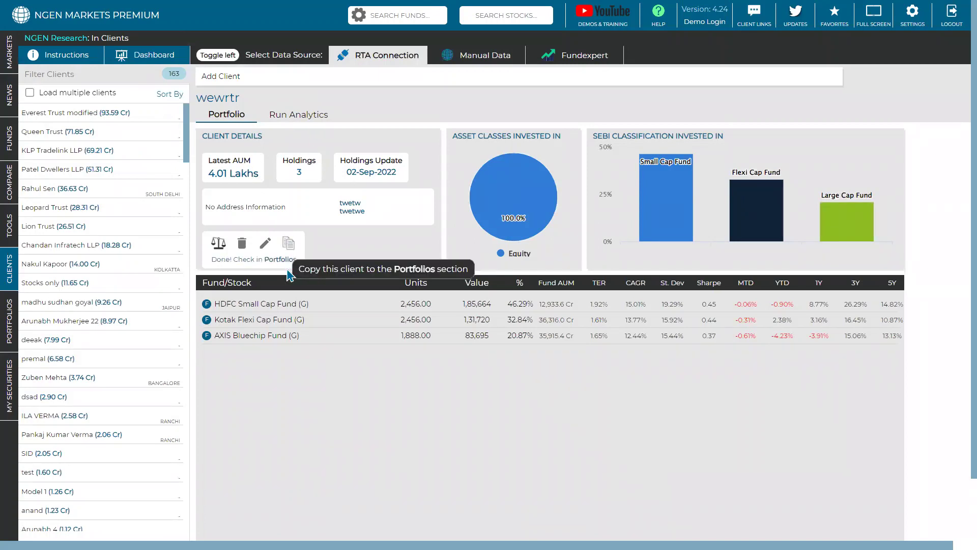
# - Copy the client into Portfolios, then view the Portfolios page with all groups collapsed
pyautogui.click(287, 247)
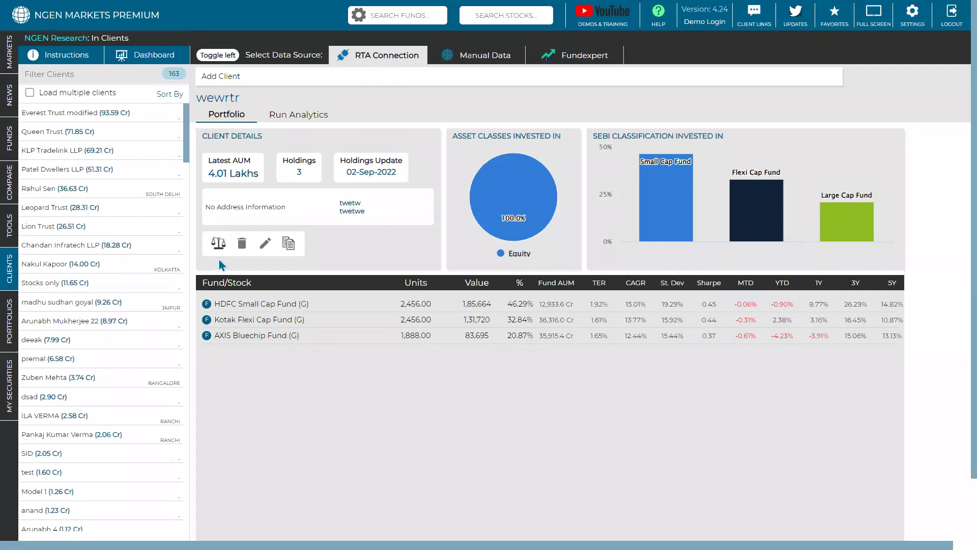
pyautogui.click(16, 322)
pyautogui.click(128, 62)
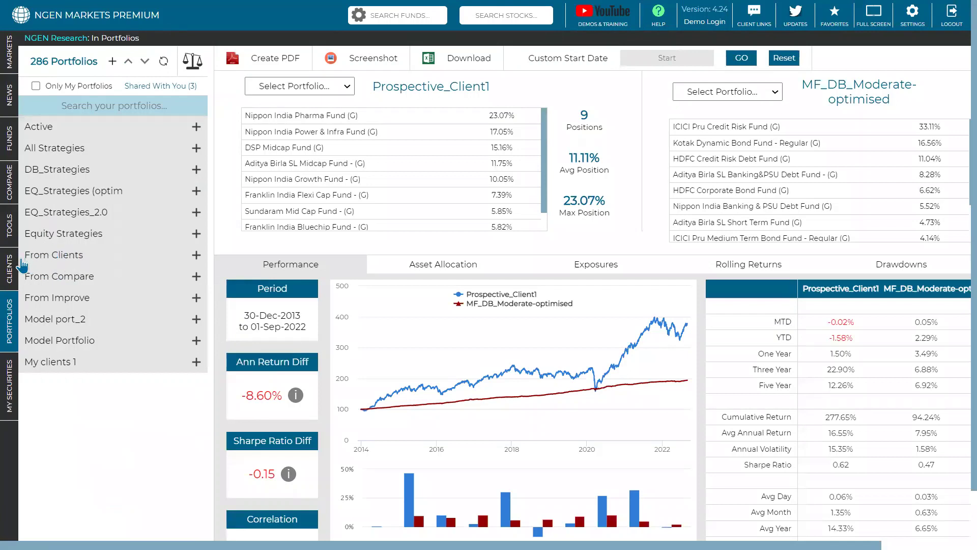
# - Rename the copied portfolio in the From Clients group to Client_1.1
pyautogui.click(51, 255)
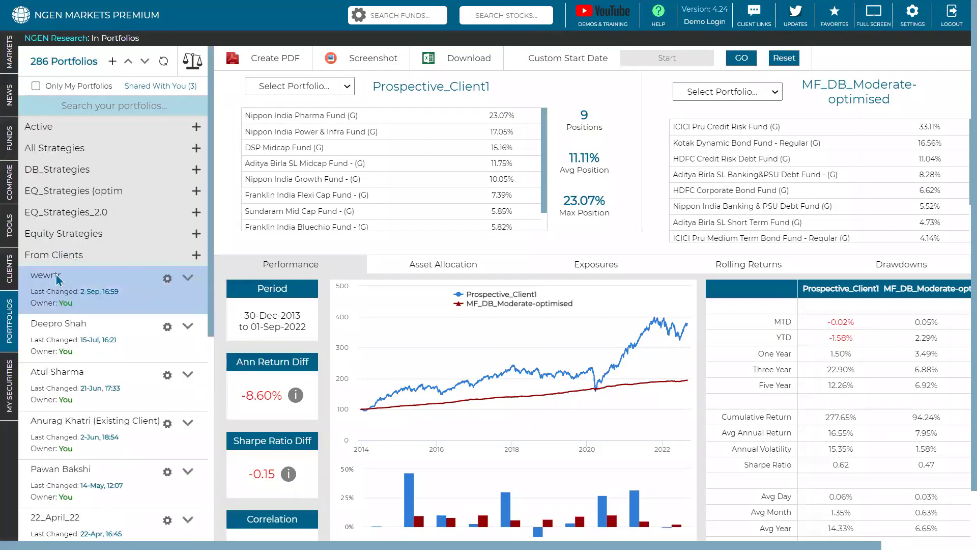
pyautogui.click(187, 278)
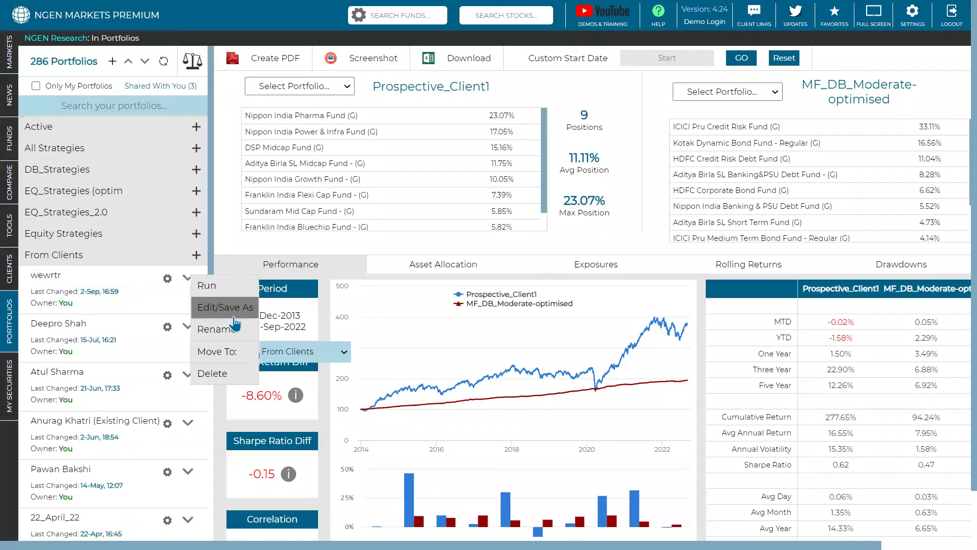
pyautogui.click(232, 328)
pyautogui.press('BackSpace')
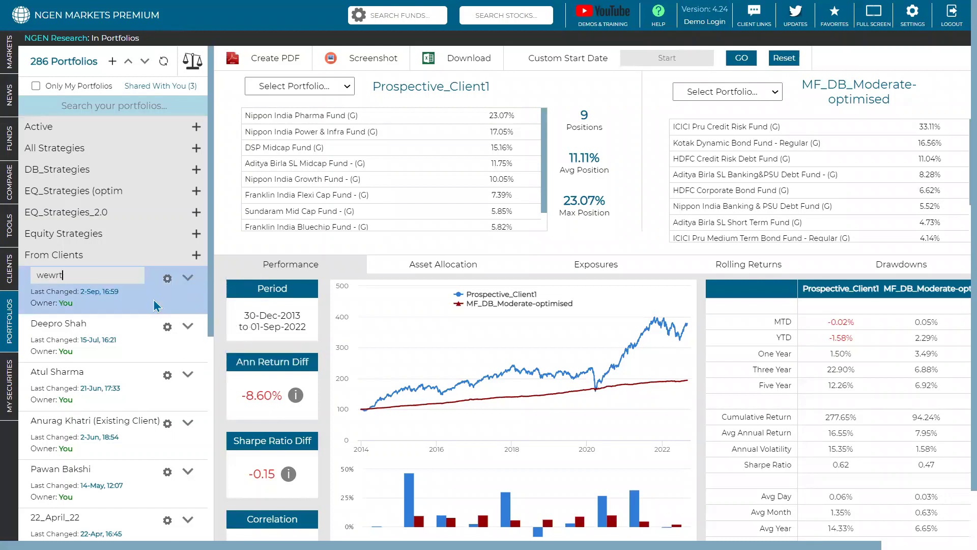
pyautogui.press('BackSpace')
pyautogui.press('BackSpace')
pyautogui.press('BackSpace')
pyautogui.press('BackSpace')
pyautogui.press('BackSpace')
pyautogui.write('Client_1.1')
pyautogui.press('Return')
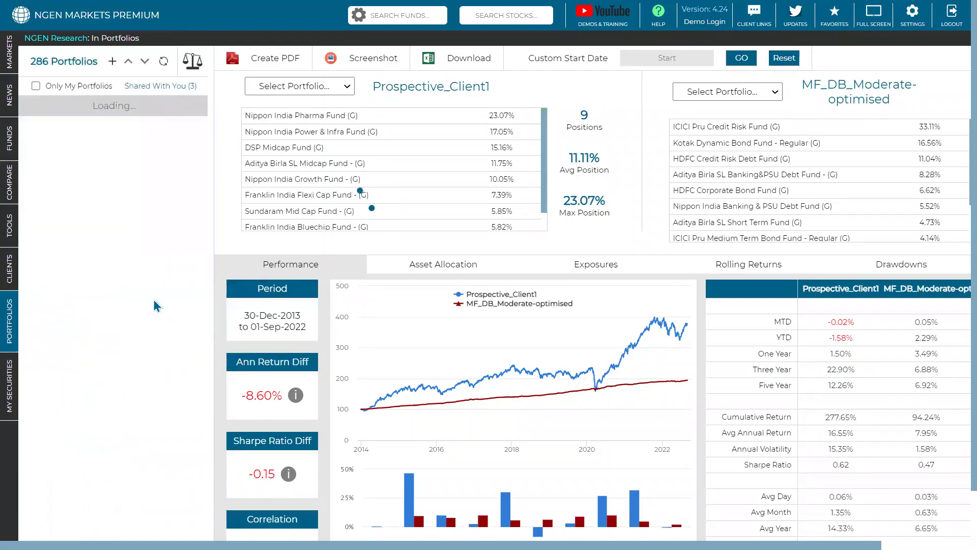
# - Run the analysis on the Client_1.1 portfolio from the From Clients group
pyautogui.click(133, 71)
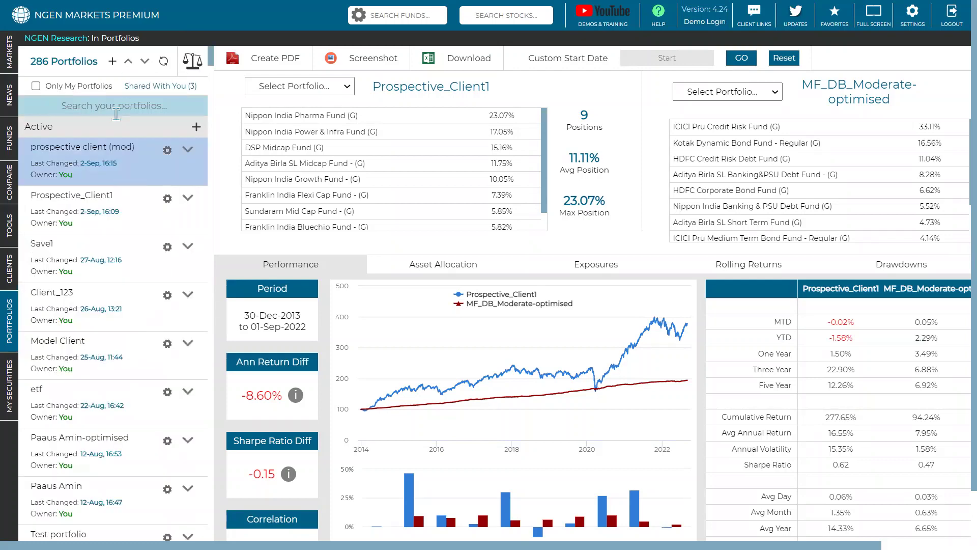
pyautogui.click(130, 64)
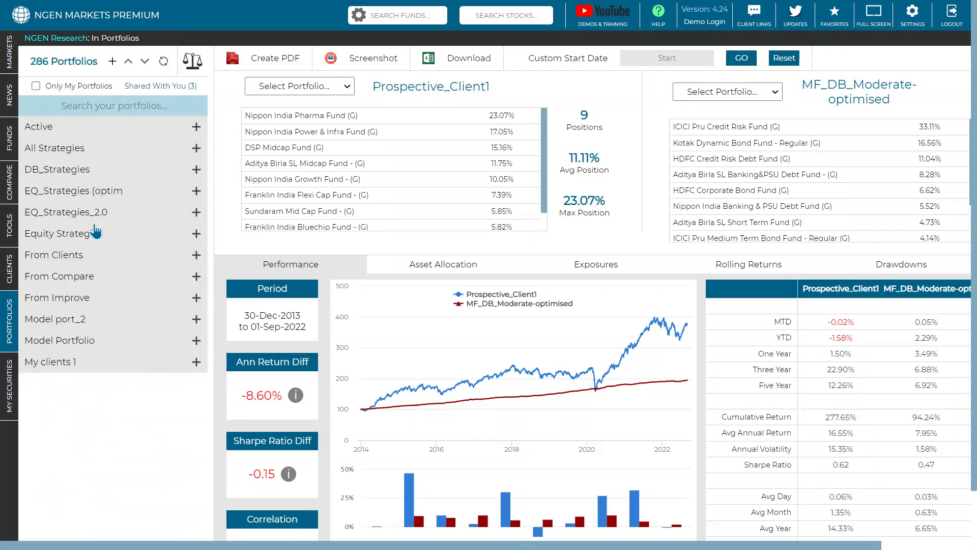
pyautogui.click(87, 256)
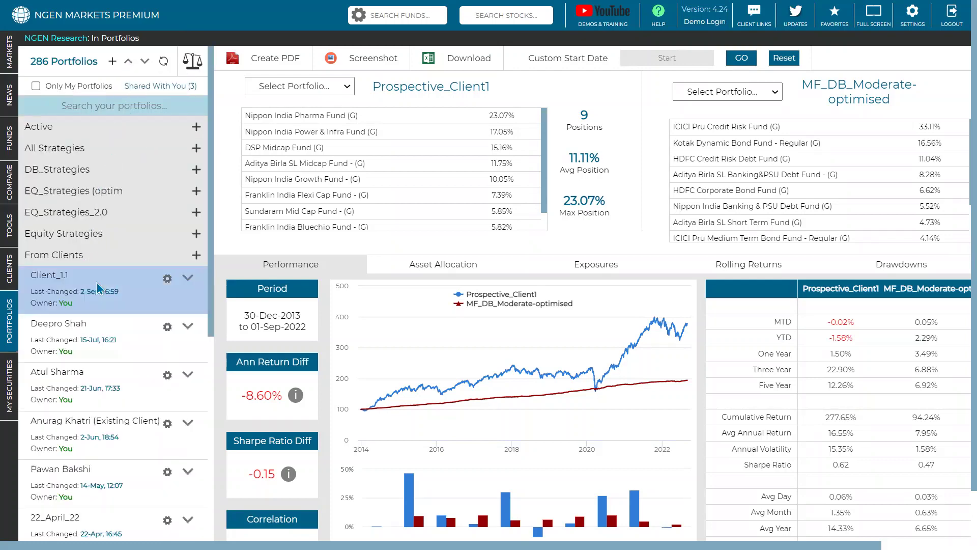
pyautogui.click(189, 278)
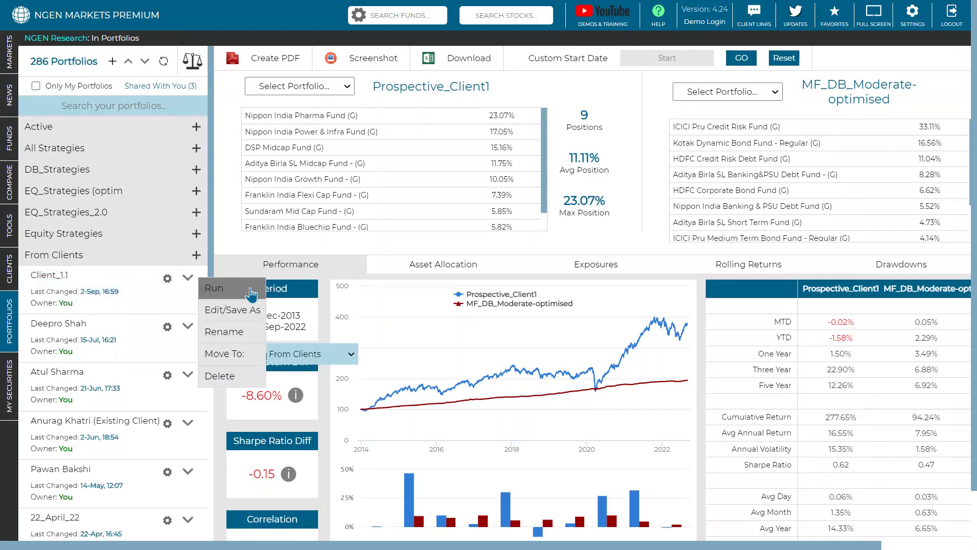
pyautogui.click(232, 258)
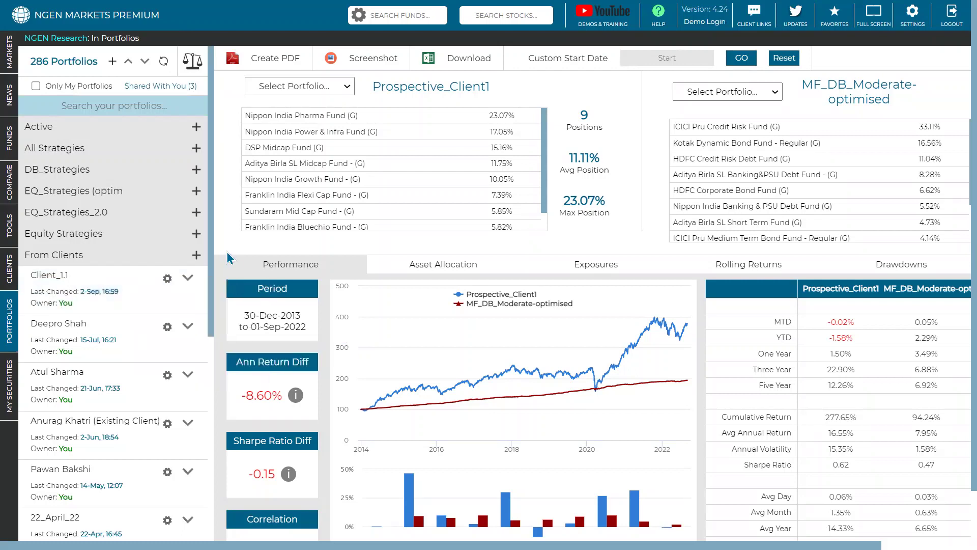